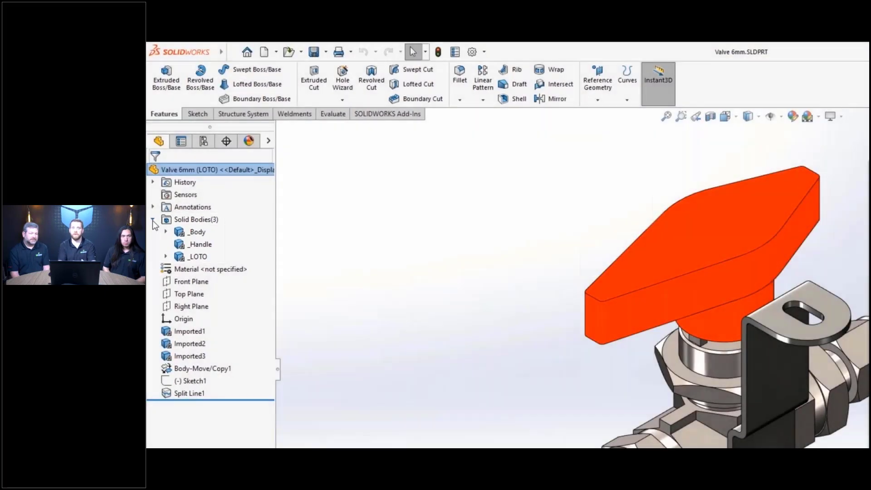
- Chamfer the orange handle's top edge at 2 mm × 45°
{"action": "left_click", "coordinate": [153, 220]}
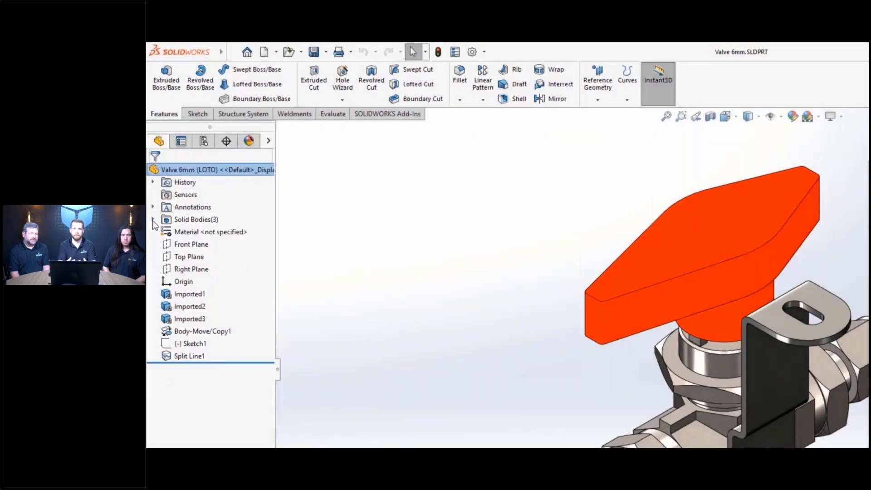
{"action": "left_click", "coordinate": [653, 285]}
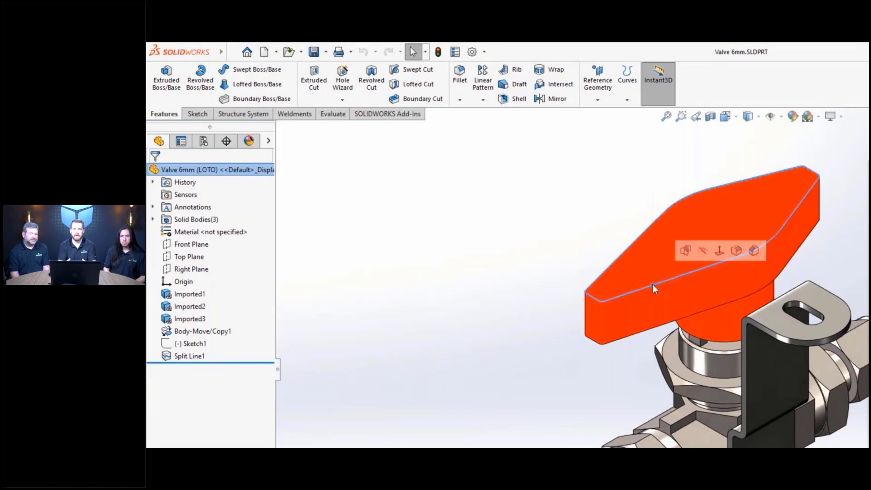
{"action": "left_click", "coordinate": [754, 250]}
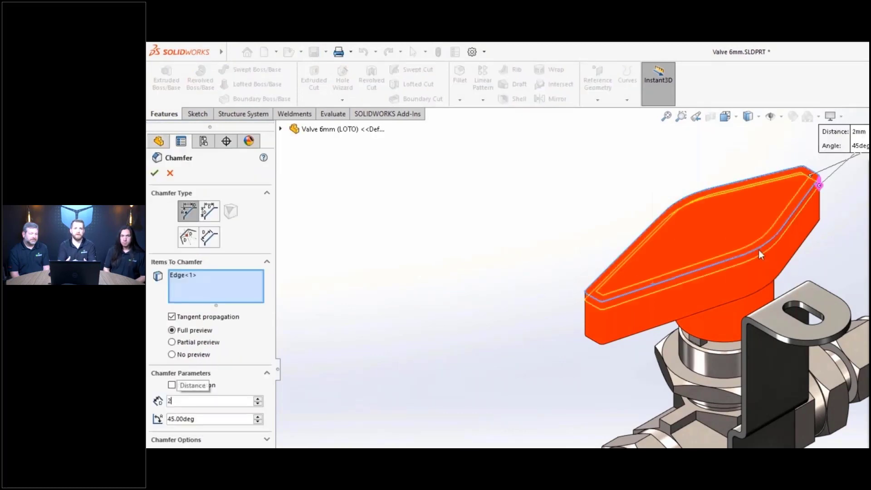
{"action": "key", "text": "Return"}
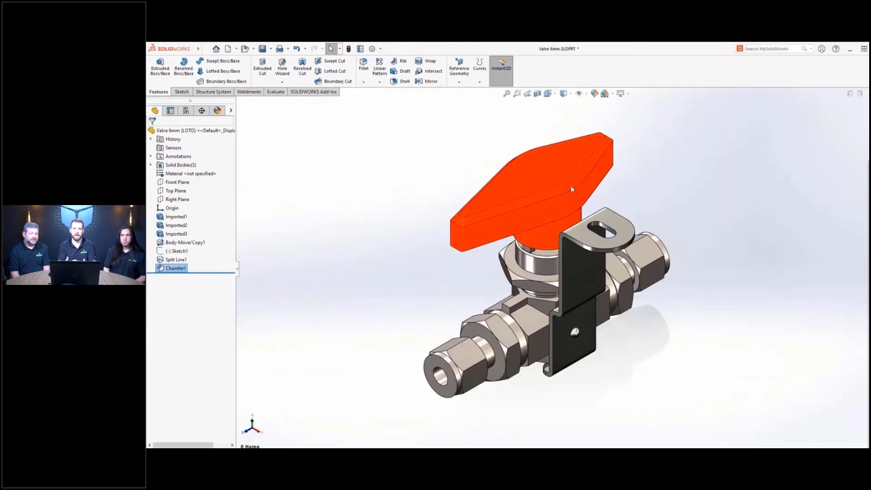
- Extrude the Sketch1 emblem as a 1 mm raised boss on the handle top
{"action": "left_click", "coordinate": [183, 253]}
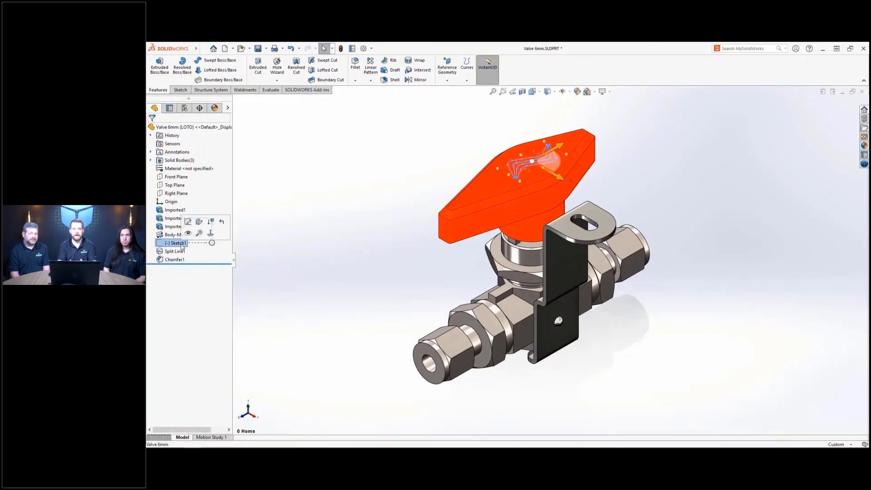
{"action": "left_click", "coordinate": [160, 67]}
{"action": "type", "text": "1"}
{"action": "key", "text": "Return"}
{"action": "key", "text": "Return"}
{"action": "key", "text": "Escape"}
{"action": "left_click", "coordinate": [496, 179]}
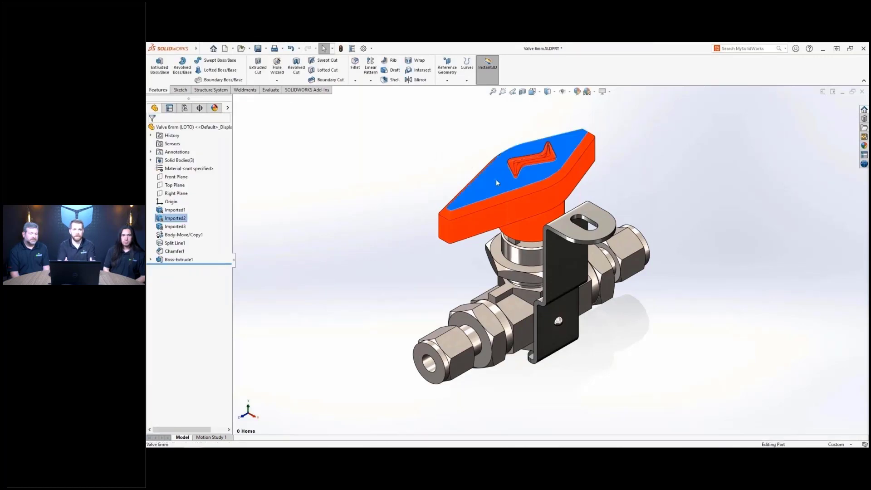
- Insert reference plane Plane1 on the orange handle's selected top face
{"action": "left_click", "coordinate": [447, 69]}
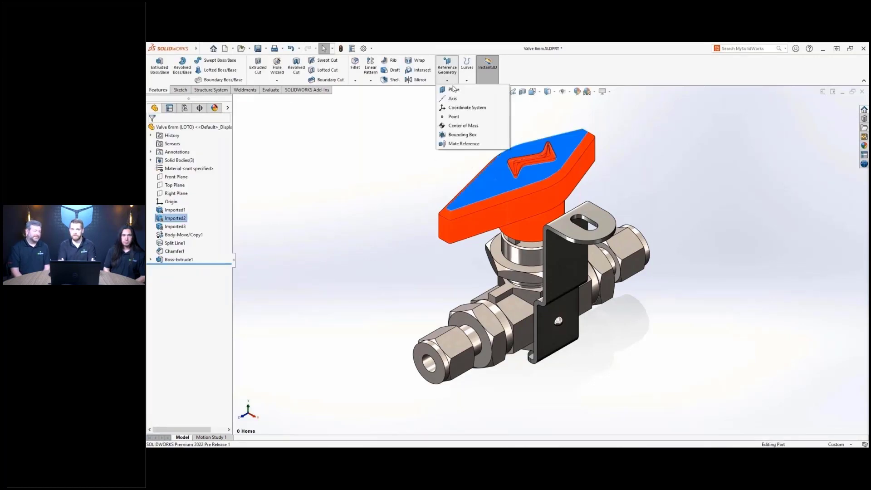
{"action": "left_click", "coordinate": [454, 90]}
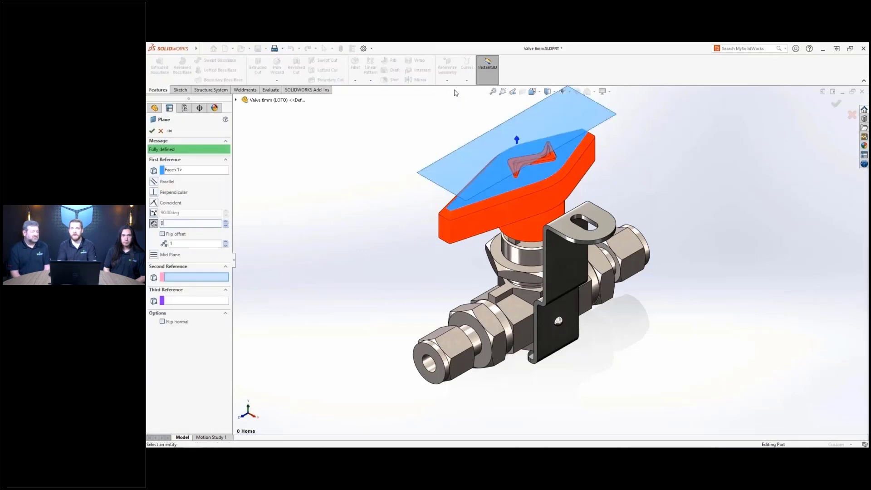
{"action": "key", "text": "Return"}
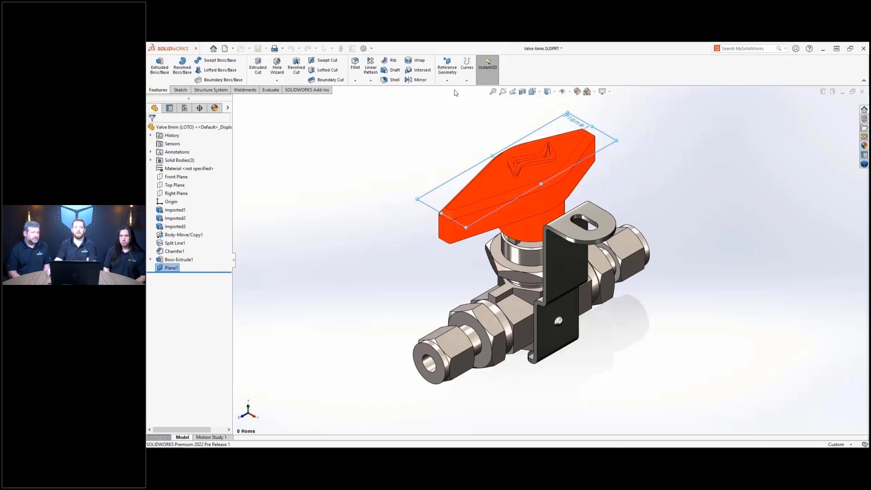
- Add a Ø5.0 mm, 10 mm long dowel slot placed at the handle's end
{"action": "left_click", "coordinate": [284, 75]}
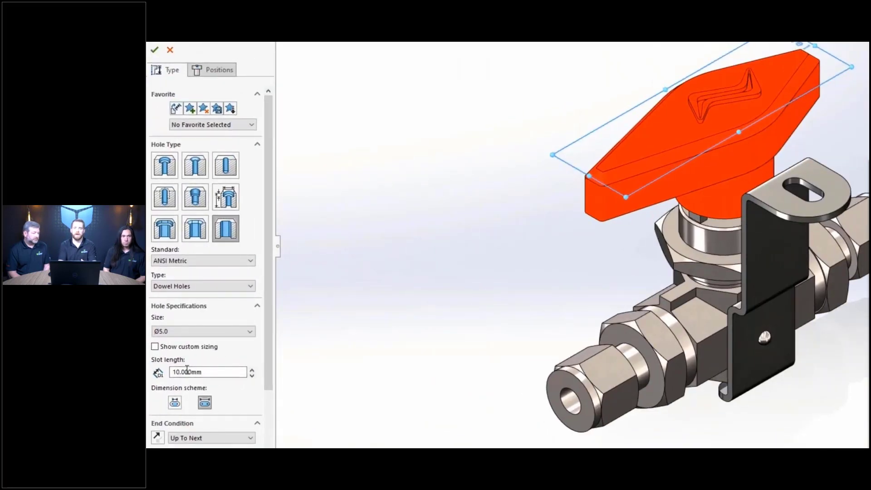
{"action": "left_click", "coordinate": [226, 74]}
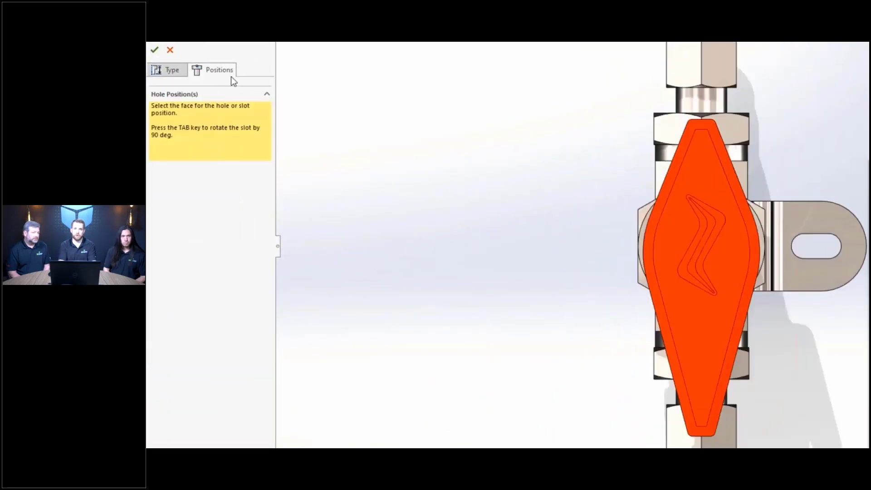
{"action": "left_click", "coordinate": [702, 345]}
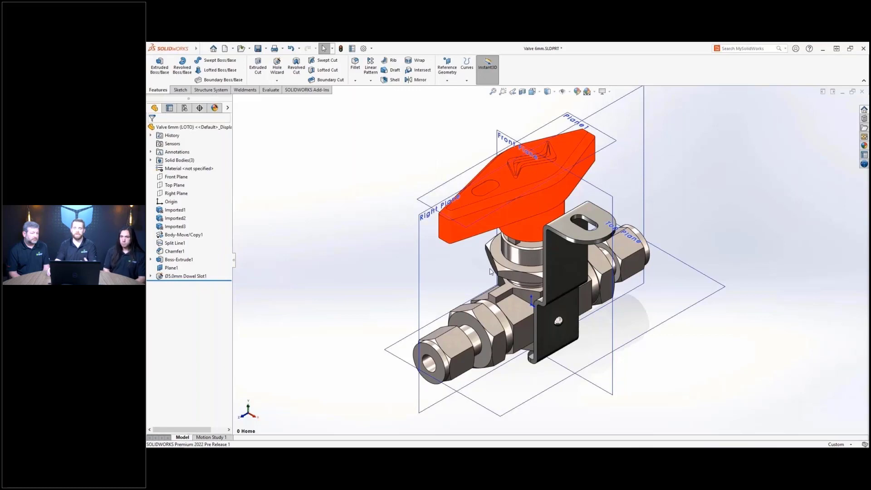
- Make offset Plane2 from Plane1 and split the handle face along it
{"action": "left_click", "coordinate": [614, 142]}
{"action": "left_click_drag", "start_coordinate": [615, 142], "coordinate": [611, 164], "text": "ctrl"}
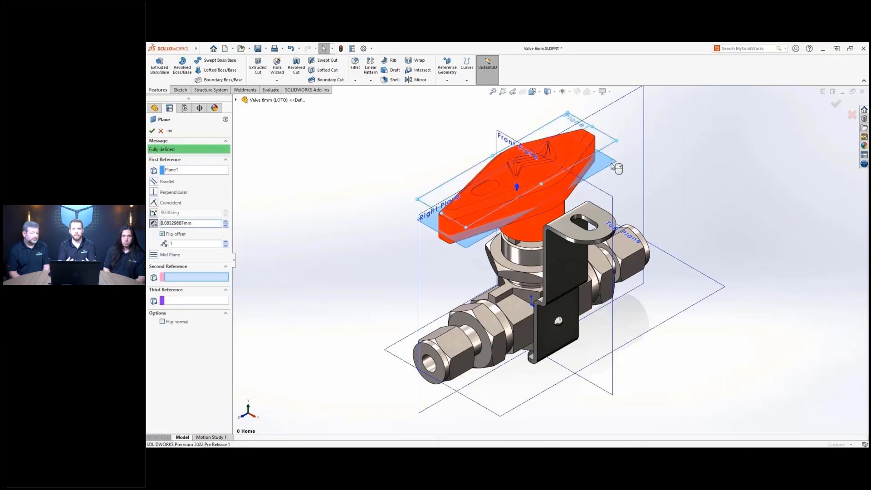
{"action": "right_click", "coordinate": [612, 166]}
{"action": "key", "text": "s"}
{"action": "left_click", "coordinate": [621, 196]}
{"action": "left_click", "coordinate": [590, 168]}
{"action": "right_click", "coordinate": [590, 168]}
- Draft the handle sides from the split parting line at 6° and 3°
{"action": "key", "text": "s"}
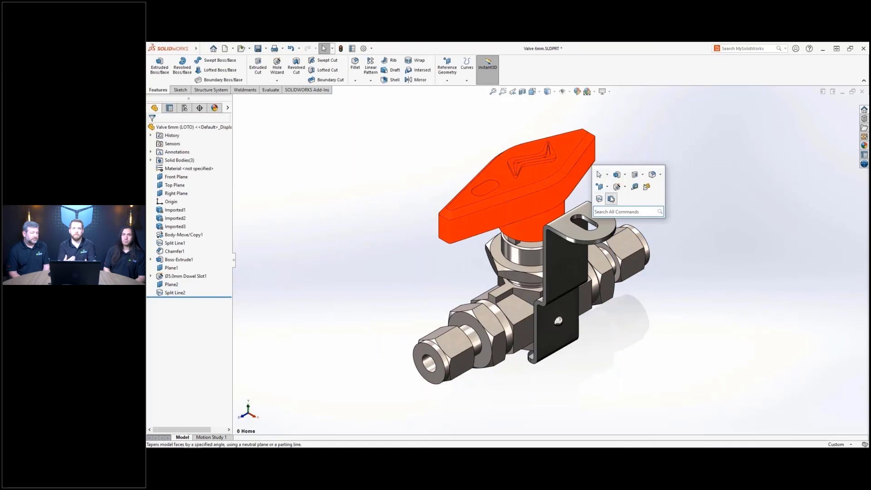
{"action": "left_click", "coordinate": [611, 198]}
{"action": "left_click", "coordinate": [574, 145]}
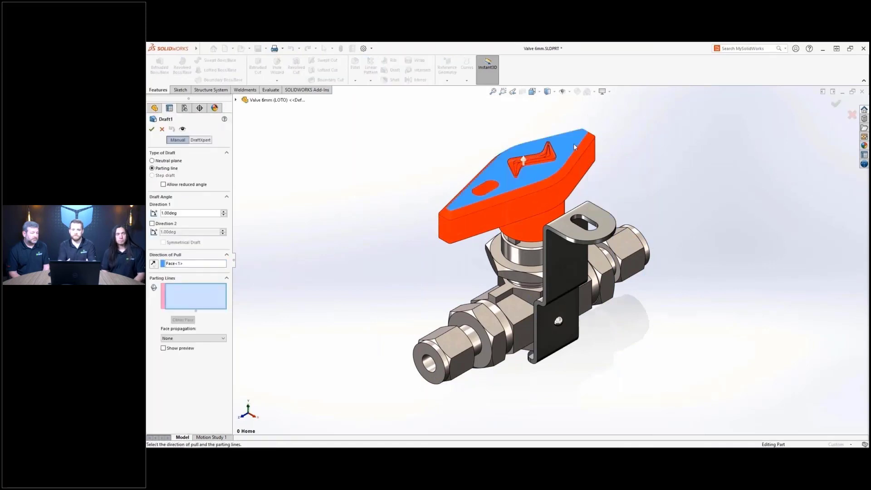
{"action": "left_click", "coordinate": [588, 161]}
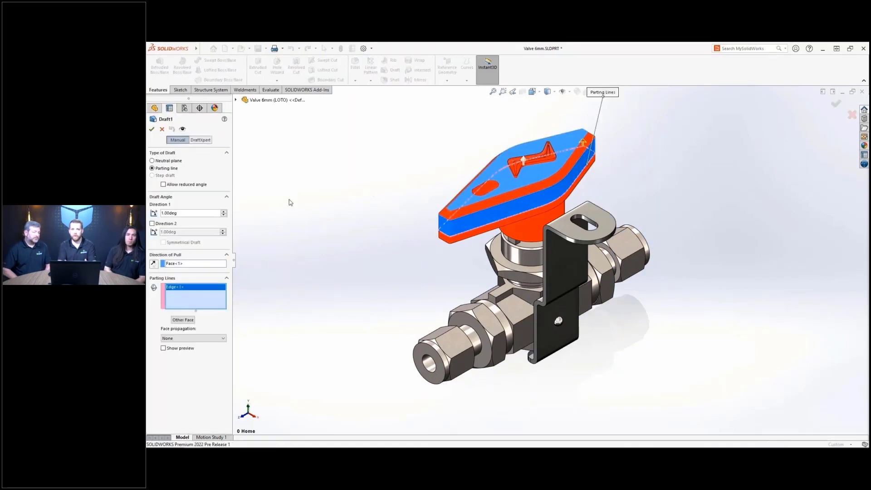
{"action": "scroll", "coordinate": [225, 212], "scroll_direction": "up", "scroll_amount": 5}
{"action": "left_click", "coordinate": [172, 225]}
{"action": "scroll", "coordinate": [225, 231], "scroll_direction": "up", "scroll_amount": 2}
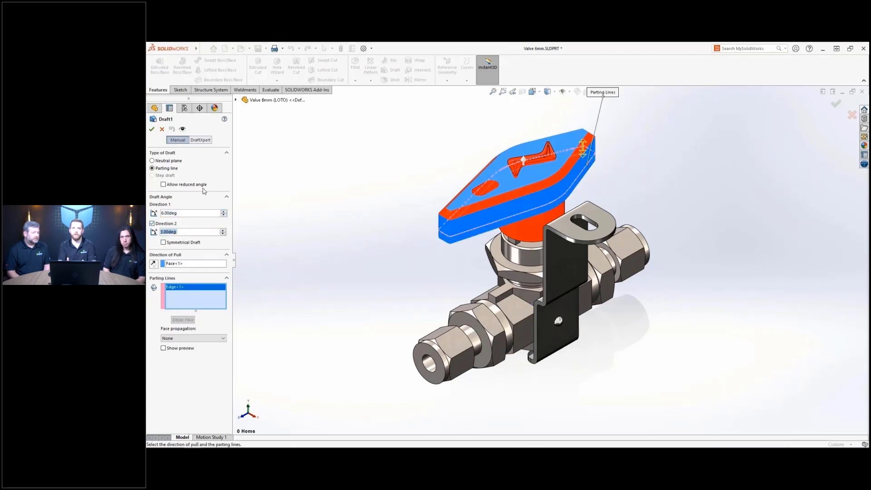
{"action": "left_click", "coordinate": [151, 129]}
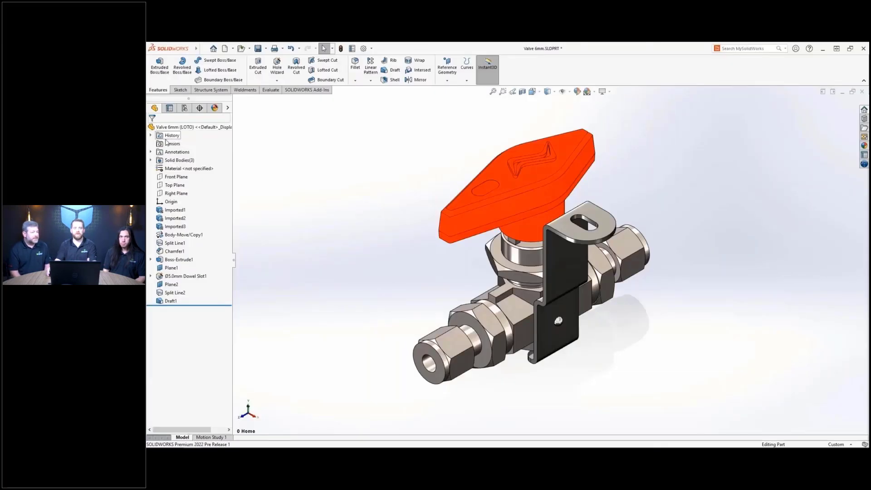
- Save the solid bodies as auto-titled parts _Handle, _LOTO and _Body
{"action": "right_click", "coordinate": [190, 163]}
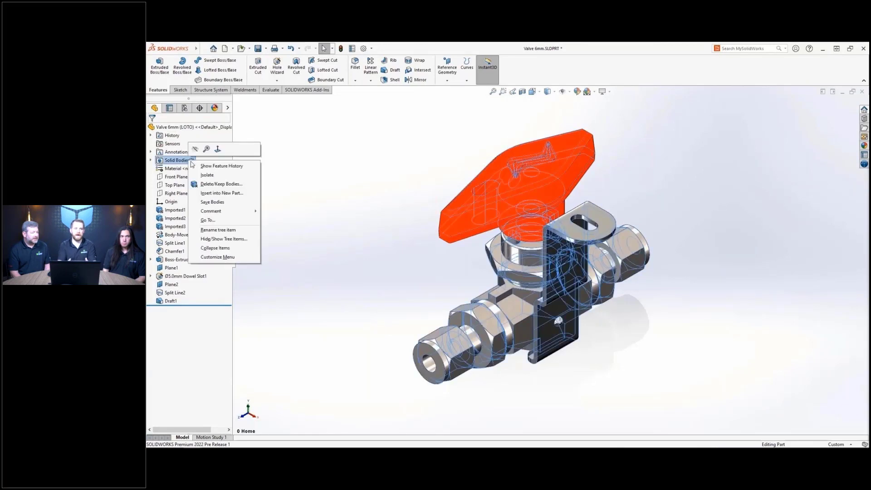
{"action": "left_click", "coordinate": [252, 205]}
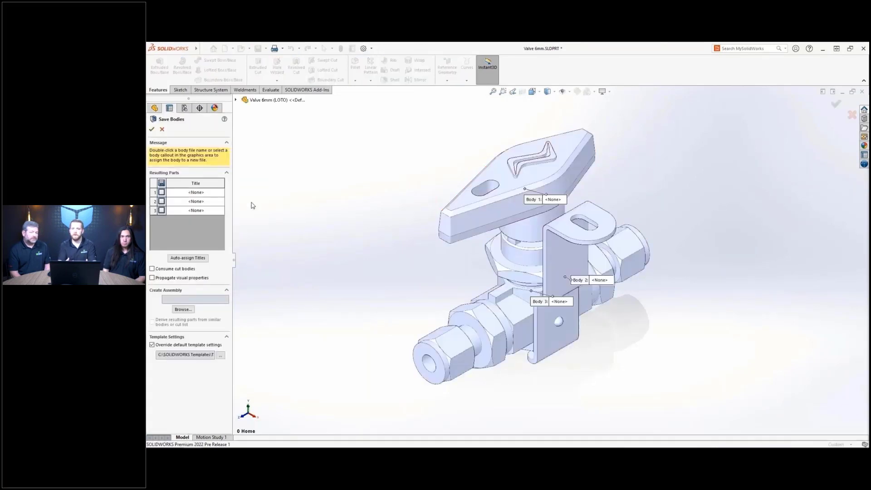
{"action": "left_click", "coordinate": [162, 183]}
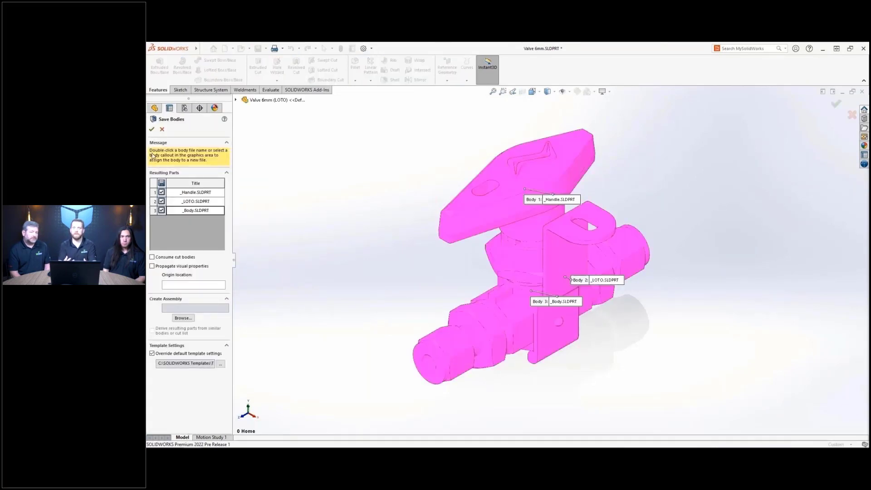
{"action": "left_click", "coordinate": [151, 129]}
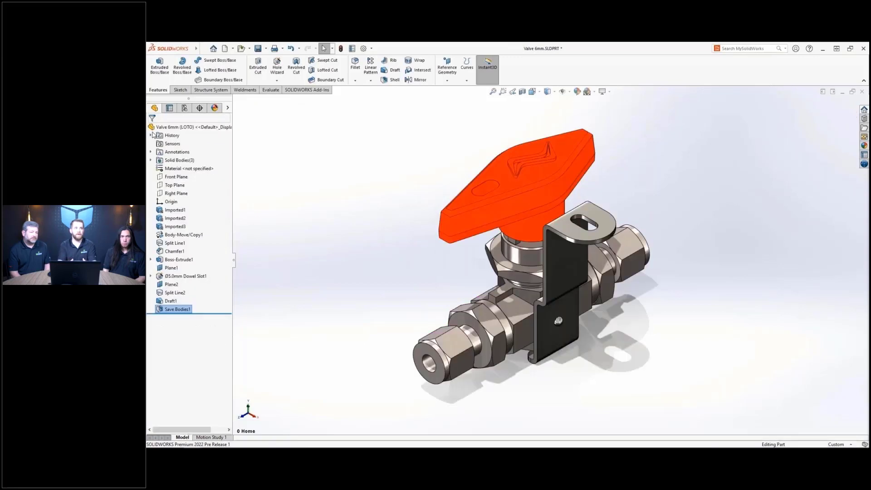
- Pack and Go the valve part with only _Handle into Valve 6mm.zip
{"action": "left_click", "coordinate": [203, 48]}
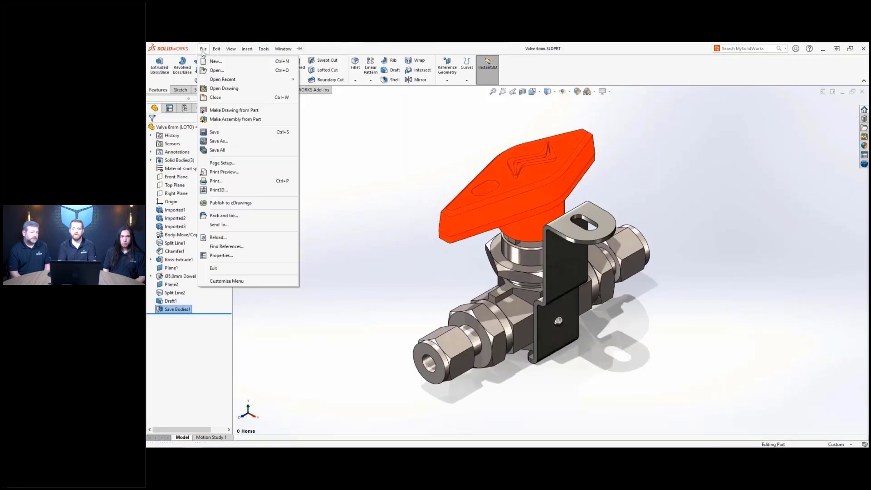
{"action": "left_click", "coordinate": [267, 215]}
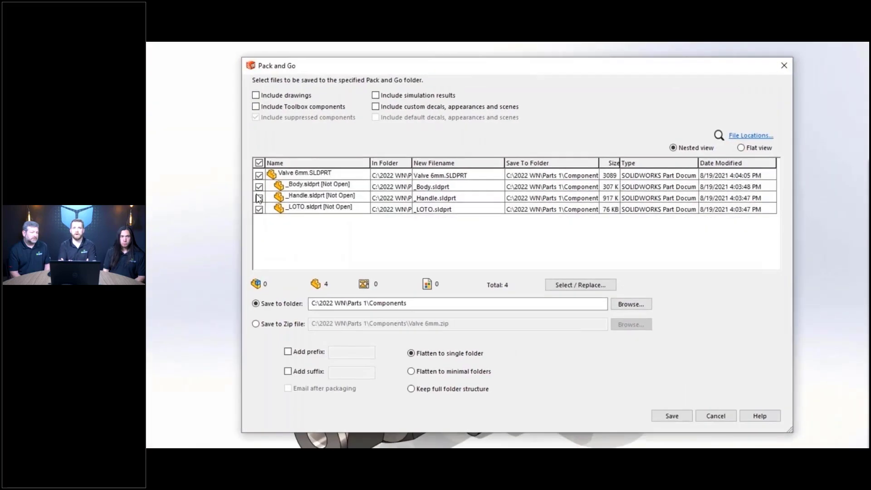
{"action": "left_click", "coordinate": [259, 186]}
{"action": "left_click", "coordinate": [259, 209]}
{"action": "left_click", "coordinate": [255, 324]}
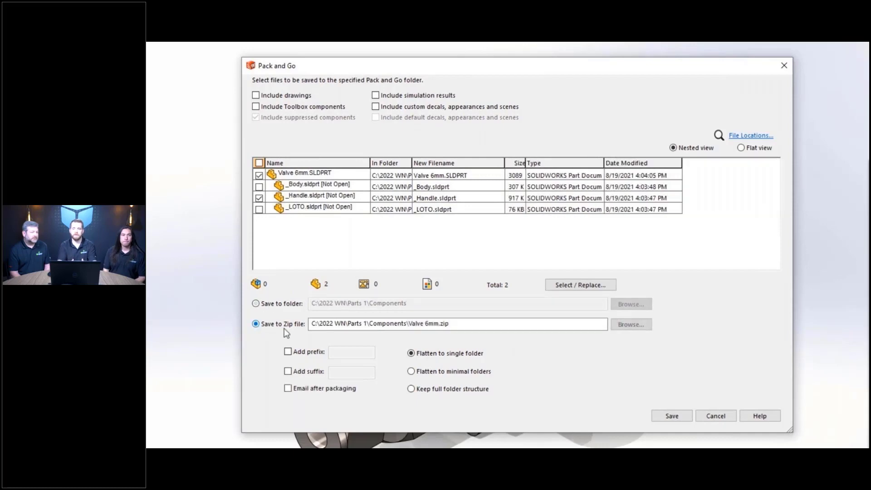
{"action": "left_click", "coordinate": [682, 413]}
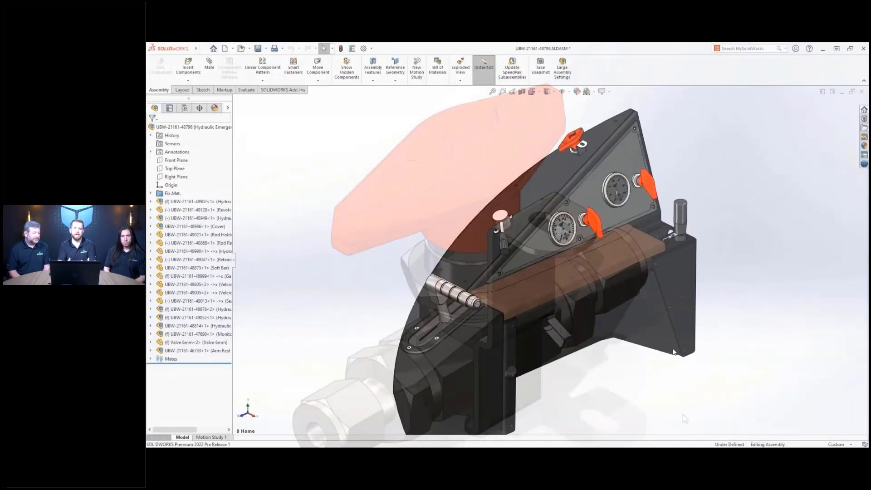
- Open the pump handle on its own and section it through the tube face, offset 6 mm, rotated ~65°
{"action": "left_click", "coordinate": [448, 294]}
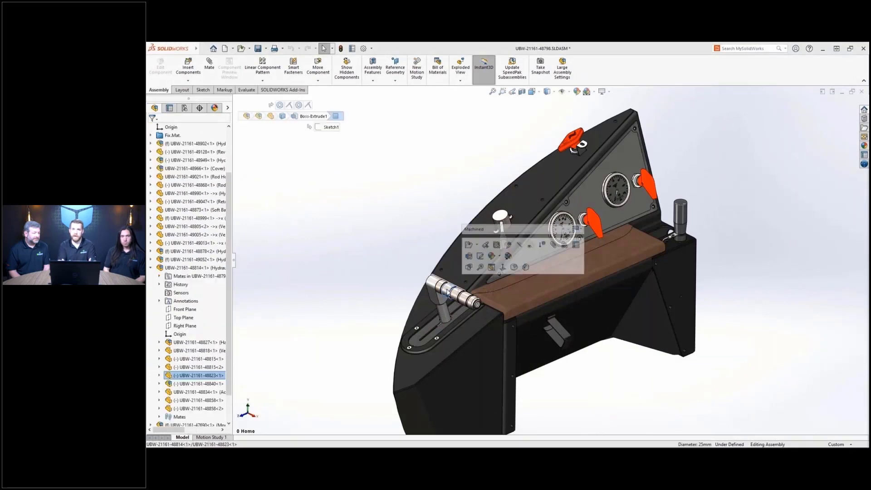
{"action": "left_click", "coordinate": [477, 249]}
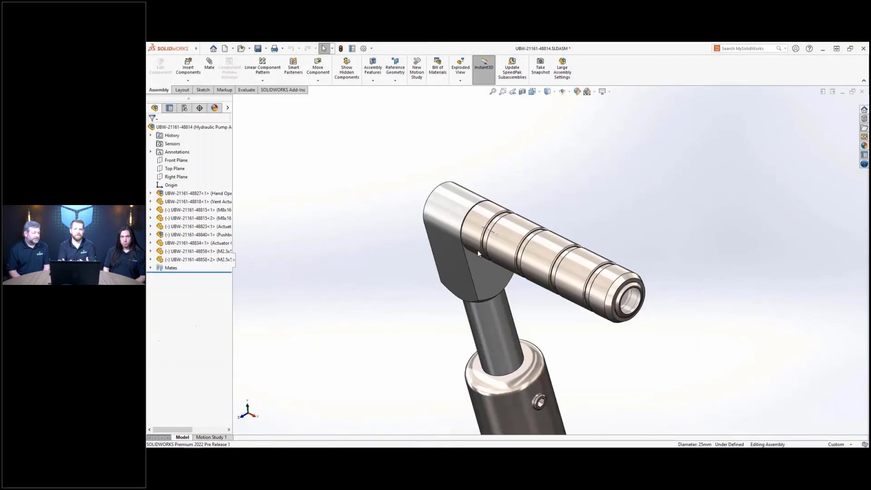
{"action": "left_click", "coordinate": [522, 92]}
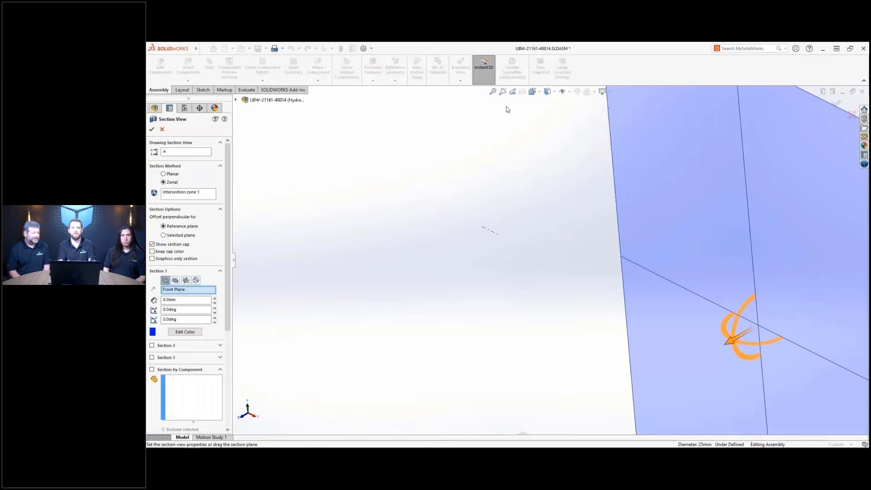
{"action": "left_click", "coordinate": [175, 280]}
{"action": "left_click_drag", "start_coordinate": [766, 391], "coordinate": [603, 201]}
{"action": "left_click", "coordinate": [195, 280]}
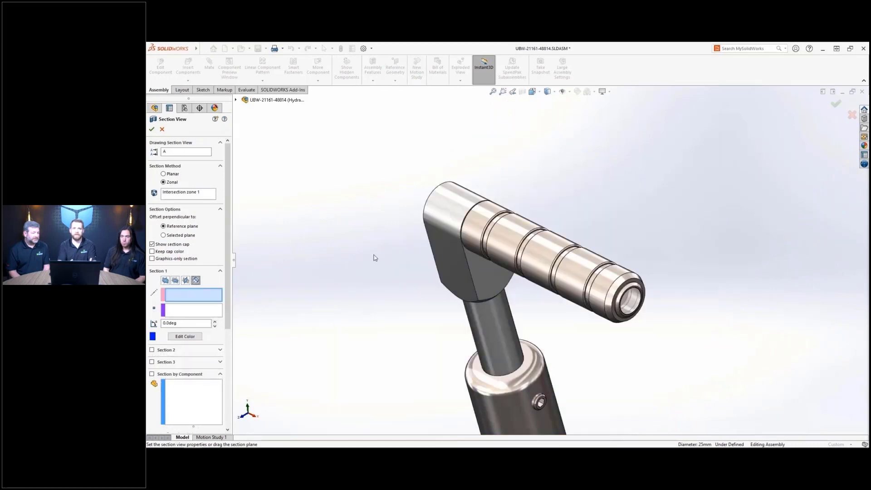
{"action": "left_click", "coordinate": [498, 263]}
{"action": "left_click_drag", "start_coordinate": [499, 263], "coordinate": [511, 238]}
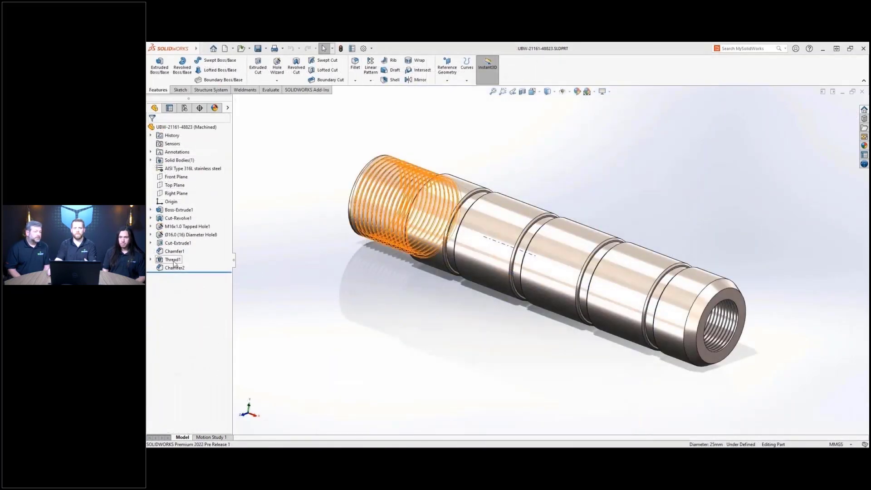
- Suppress Thread1 and start a stud thread on the tube's end edge
{"action": "left_click", "coordinate": [174, 259]}
{"action": "left_click", "coordinate": [196, 244]}
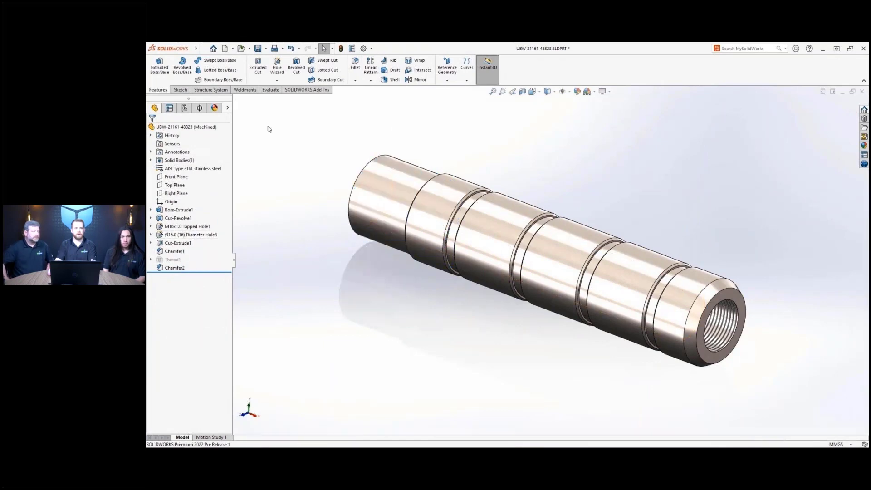
{"action": "left_click", "coordinate": [277, 81]}
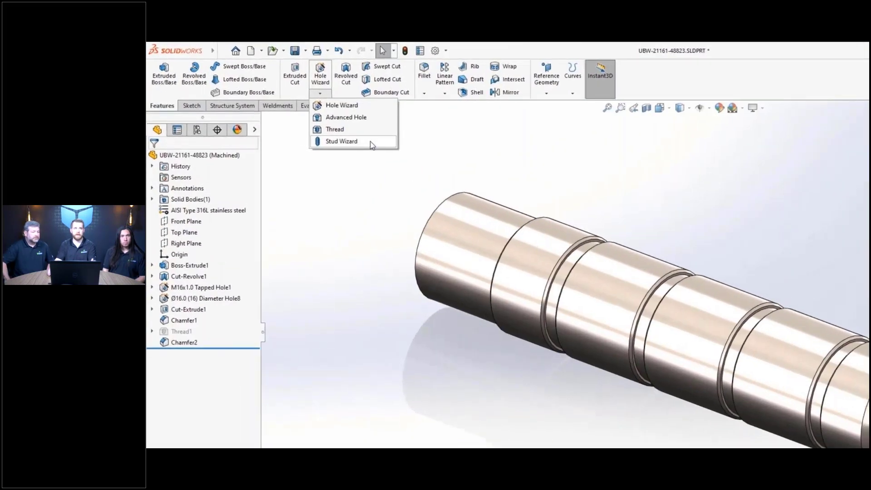
{"action": "left_click", "coordinate": [370, 143]}
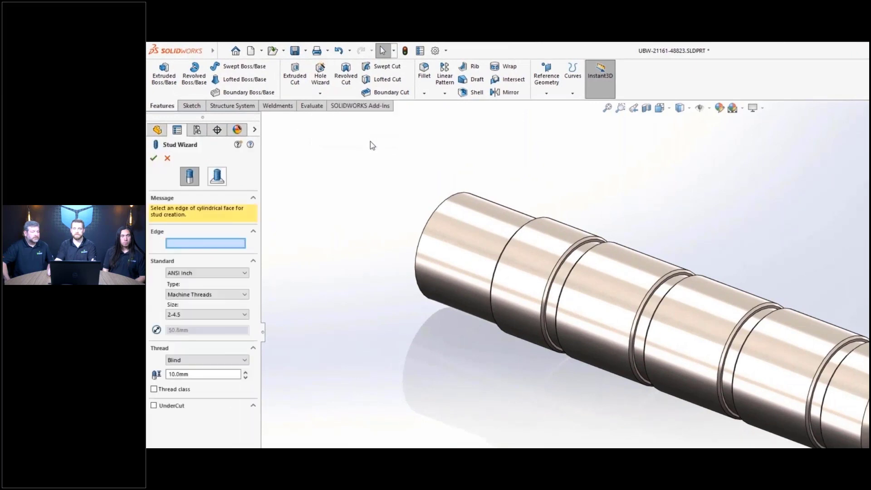
{"action": "left_click", "coordinate": [433, 219]}
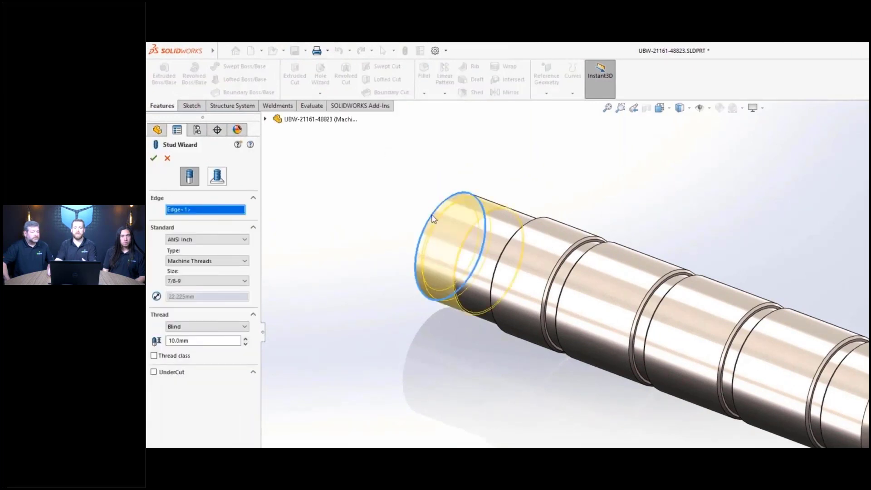
- Set the stud thread to ANSI Metric M22x1.5, Up to Next, with an undercut
{"action": "left_click", "coordinate": [242, 240]}
{"action": "left_click", "coordinate": [233, 256]}
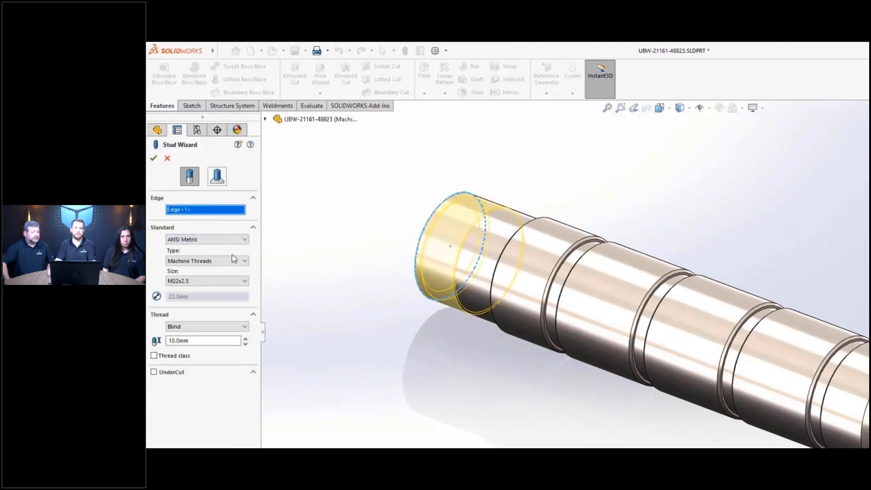
{"action": "left_click", "coordinate": [243, 281]}
{"action": "left_click", "coordinate": [225, 420]}
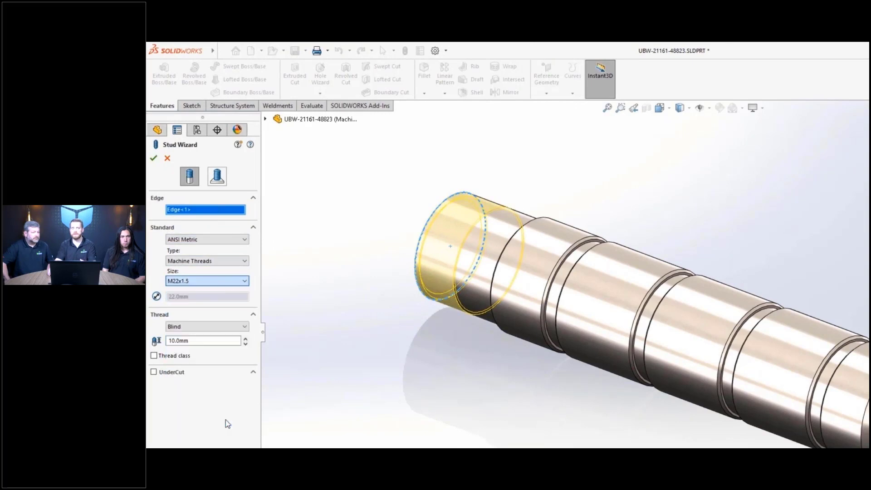
{"action": "left_click", "coordinate": [232, 327]}
{"action": "left_click", "coordinate": [229, 341]}
{"action": "left_click", "coordinate": [155, 356]}
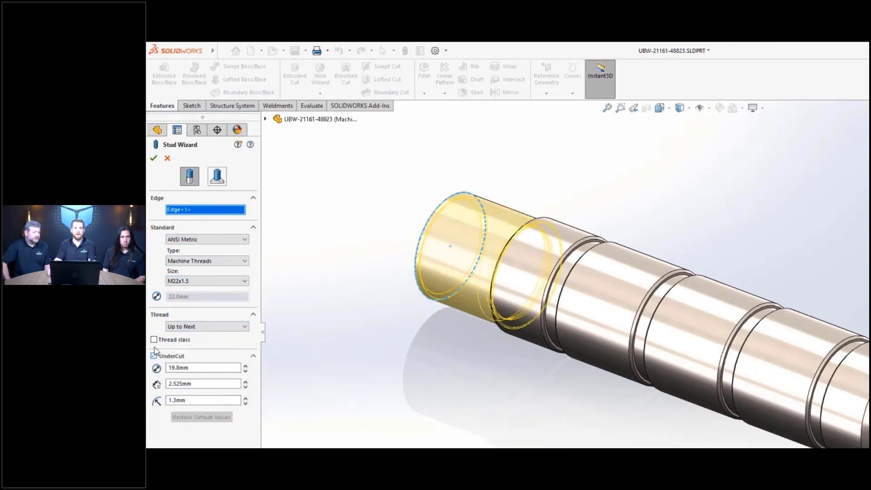
{"action": "left_click", "coordinate": [153, 158]}
{"action": "mouse_move", "coordinate": [400, 334]}
{"action": "middle_mouse_down"}
{"action": "mouse_move", "coordinate": [427, 335]}
{"action": "mouse_move", "coordinate": [395, 334]}
{"action": "middle_mouse_up"}
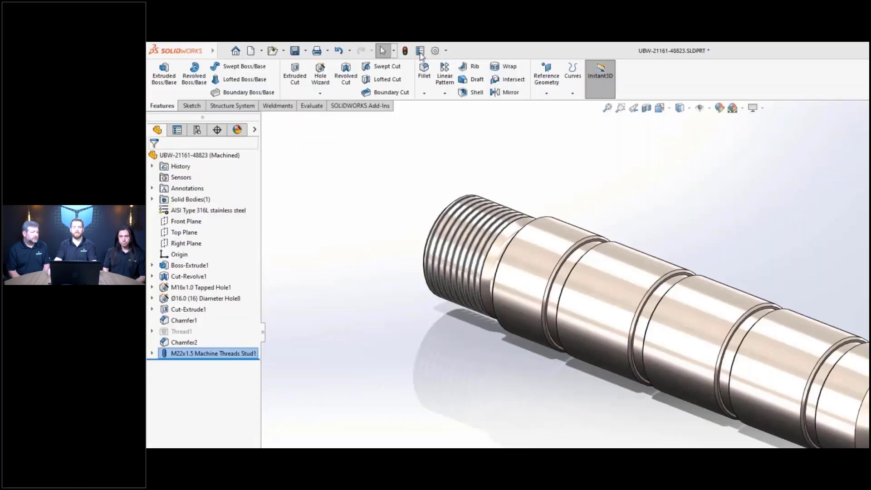
- Add a Description property 'Actuator Handle' for all configurations
{"action": "left_click", "coordinate": [420, 51]}
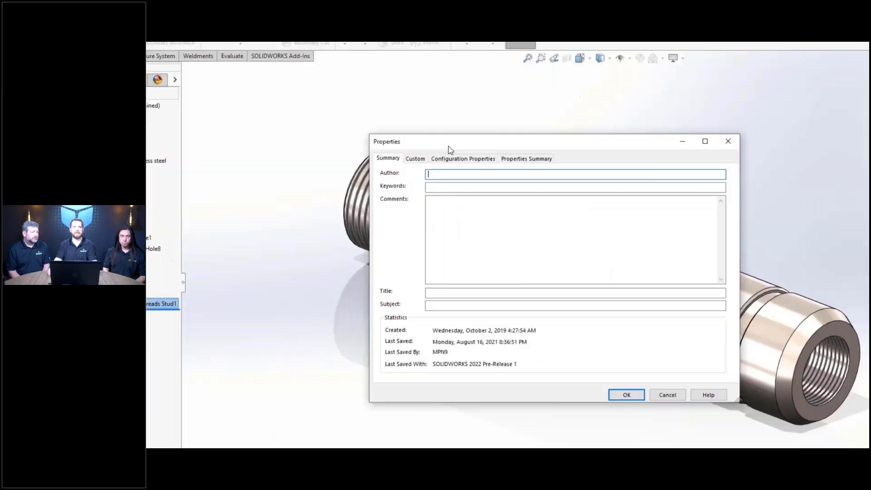
{"action": "left_click", "coordinate": [539, 205]}
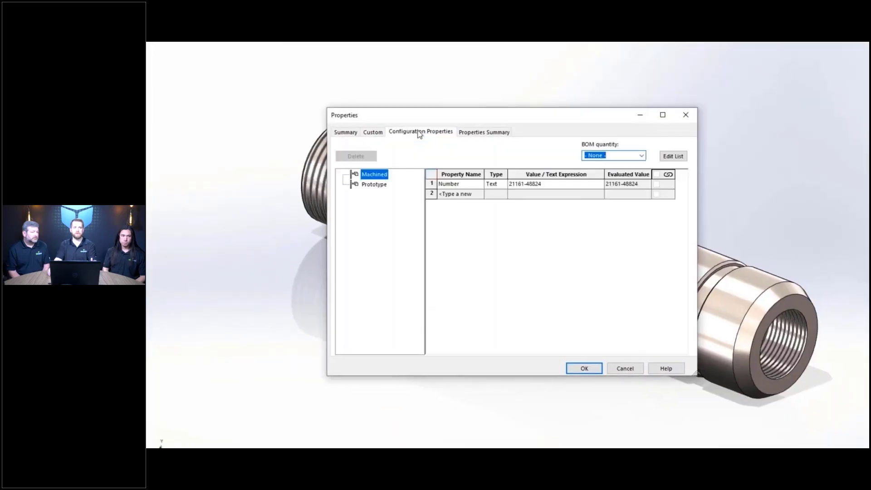
{"action": "left_click", "coordinate": [480, 195]}
{"action": "left_click", "coordinate": [474, 208]}
{"action": "left_click", "coordinate": [526, 197]}
{"action": "type", "text": "Actua"}
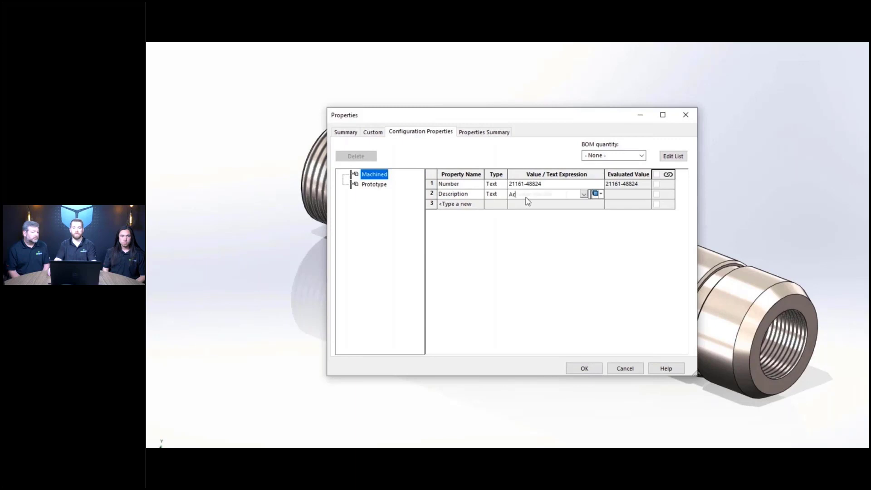
{"action": "left_click", "coordinate": [595, 194]}
{"action": "left_click", "coordinate": [612, 220]}
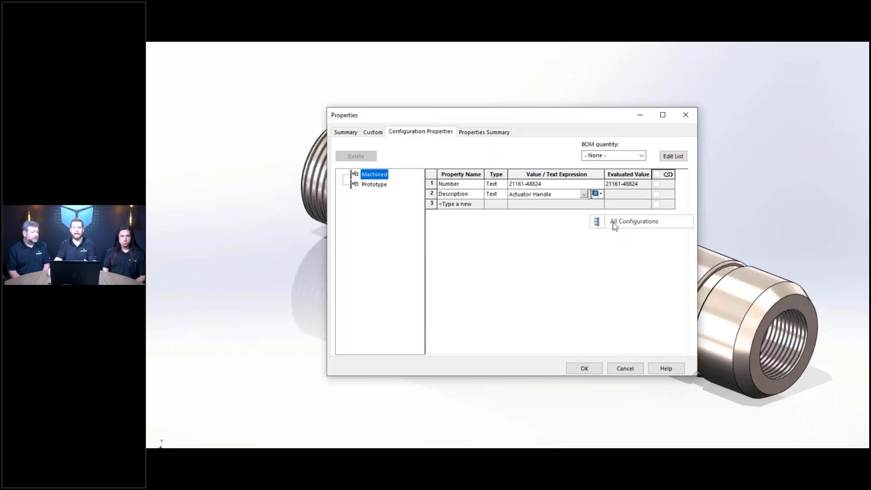
- Add a Material property linked to the part's assigned material
{"action": "left_click", "coordinate": [479, 204]}
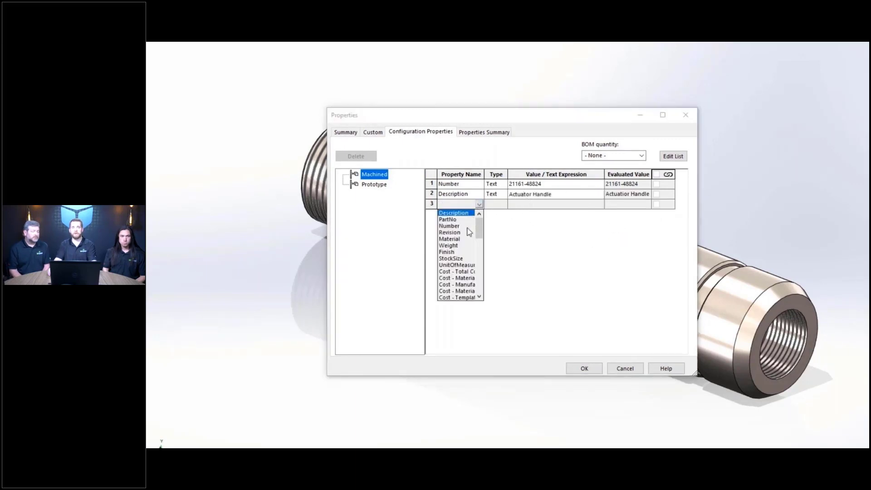
{"action": "left_click", "coordinate": [466, 242]}
{"action": "left_click", "coordinate": [581, 205]}
{"action": "left_click", "coordinate": [583, 204]}
{"action": "left_click", "coordinate": [583, 213]}
{"action": "left_click", "coordinate": [596, 204]}
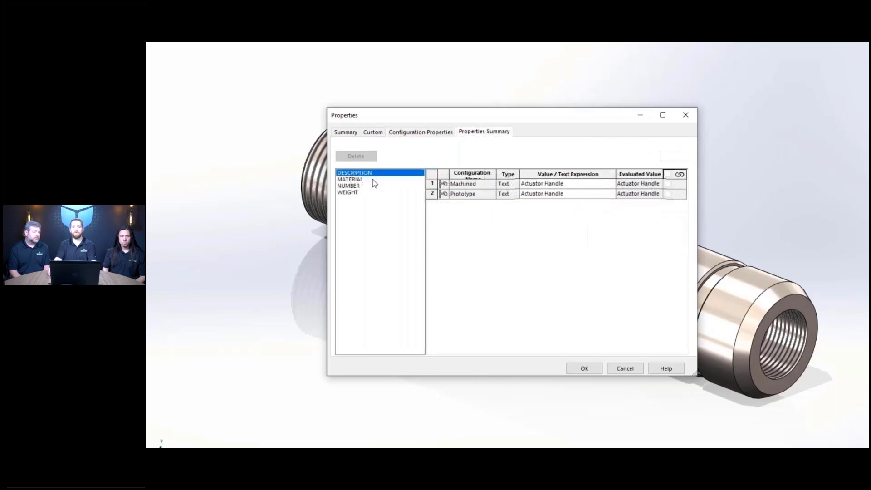
{"action": "left_click", "coordinate": [373, 179]}
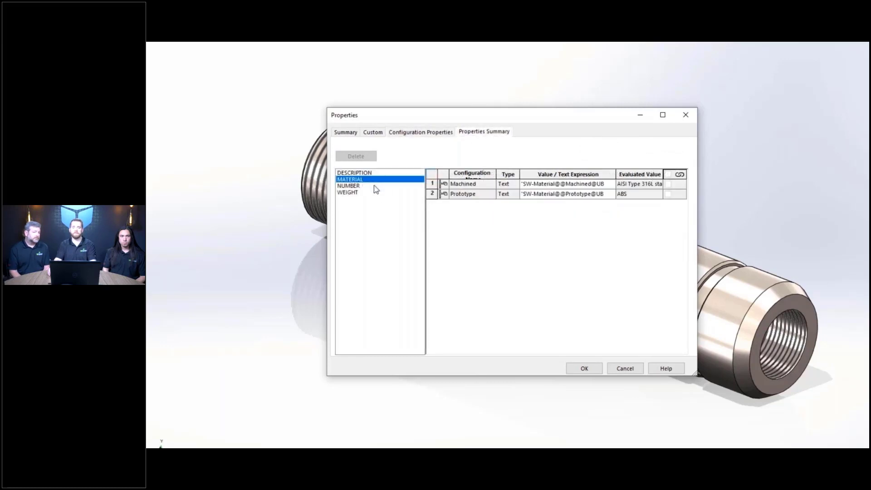
{"action": "left_click", "coordinate": [373, 186]}
{"action": "left_click", "coordinate": [567, 195]}
{"action": "left_click", "coordinate": [566, 195]}
{"action": "type", "text": "5"}
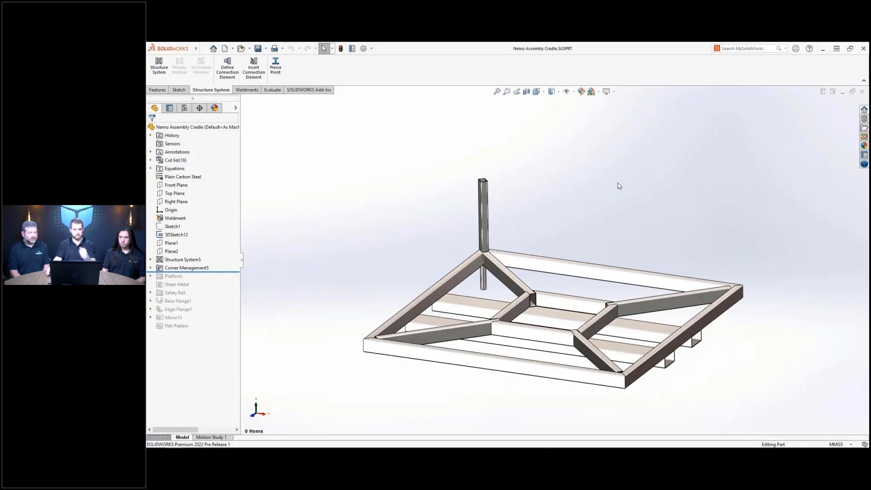
- Zoom to the post corner and set up a point-to-members secondary member starting From Point
{"action": "left_click", "coordinate": [507, 92]}
{"action": "left_click_drag", "start_coordinate": [422, 155], "coordinate": [602, 323]}
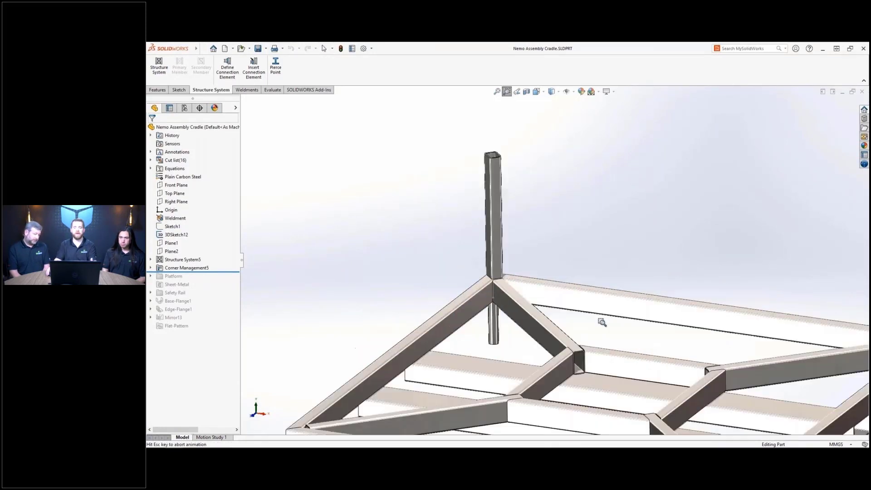
{"action": "left_click", "coordinate": [152, 70]}
{"action": "left_click", "coordinate": [200, 78]}
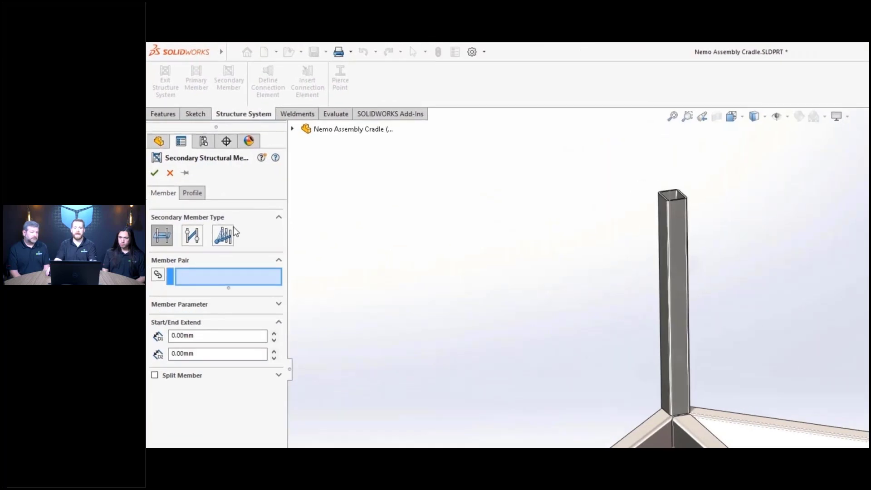
{"action": "left_click", "coordinate": [202, 172]}
{"action": "left_click", "coordinate": [239, 274]}
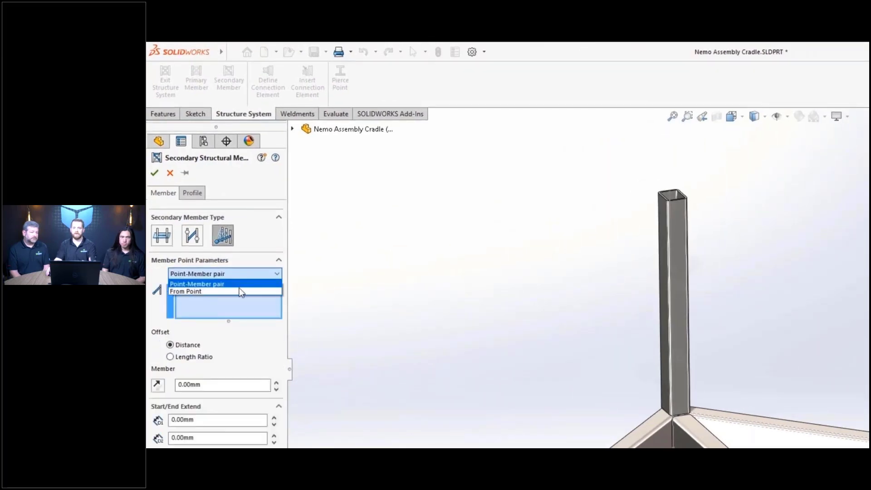
{"action": "left_click", "coordinate": [239, 292]}
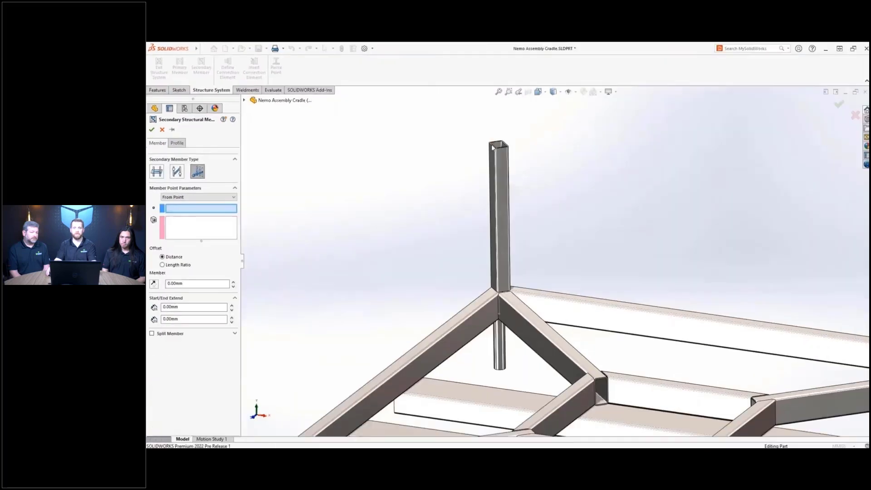
- Brace from the post top to the left diagonal, right diagonal and long rail
{"action": "left_click", "coordinate": [494, 146]}
{"action": "left_click", "coordinate": [458, 318]}
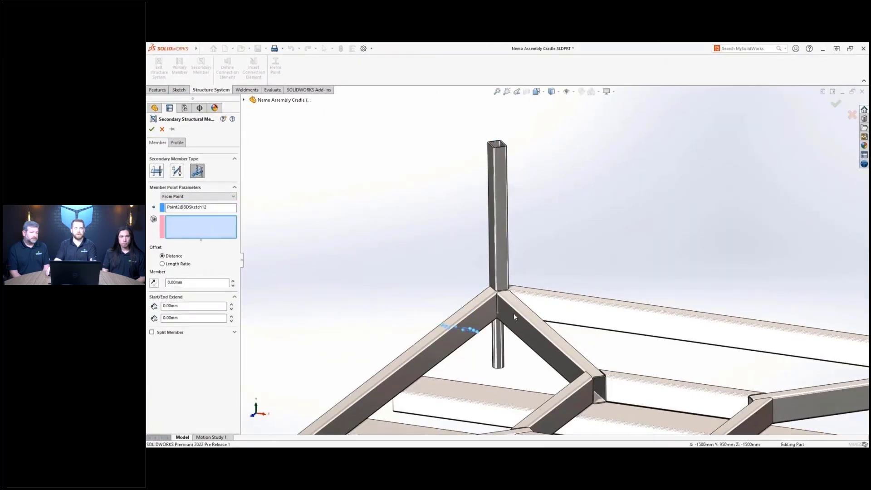
{"action": "left_click", "coordinate": [520, 311]}
{"action": "left_click", "coordinate": [558, 297]}
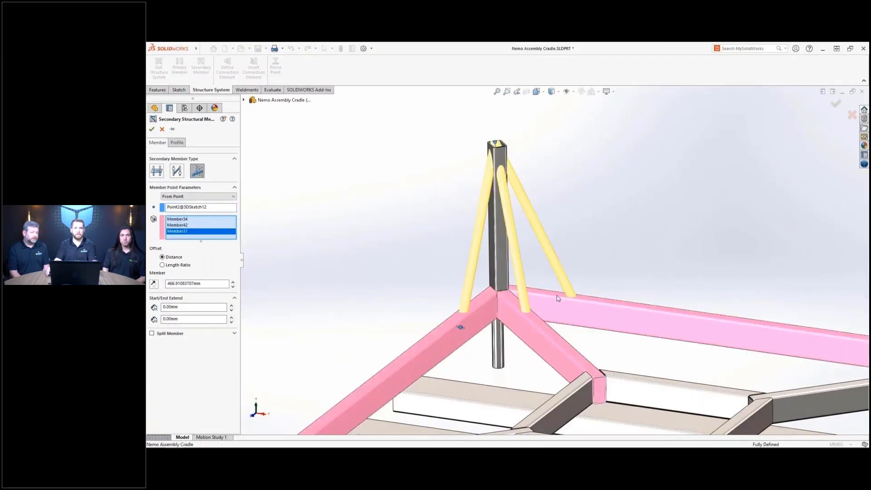
{"action": "key", "text": "Return"}
{"action": "left_click", "coordinate": [166, 80]}
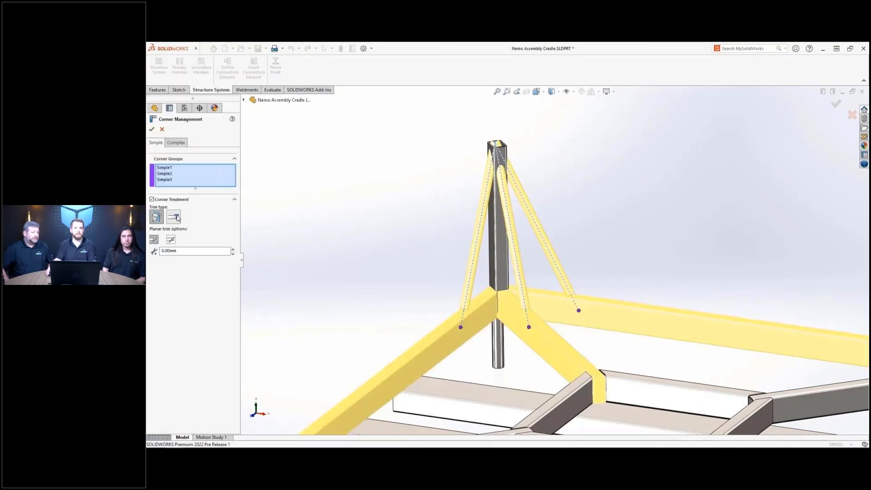
- Apply complex corner trims to all three braces at the post, with Allow Extension turned off
{"action": "left_click", "coordinate": [176, 218]}
{"action": "left_click", "coordinate": [185, 142]}
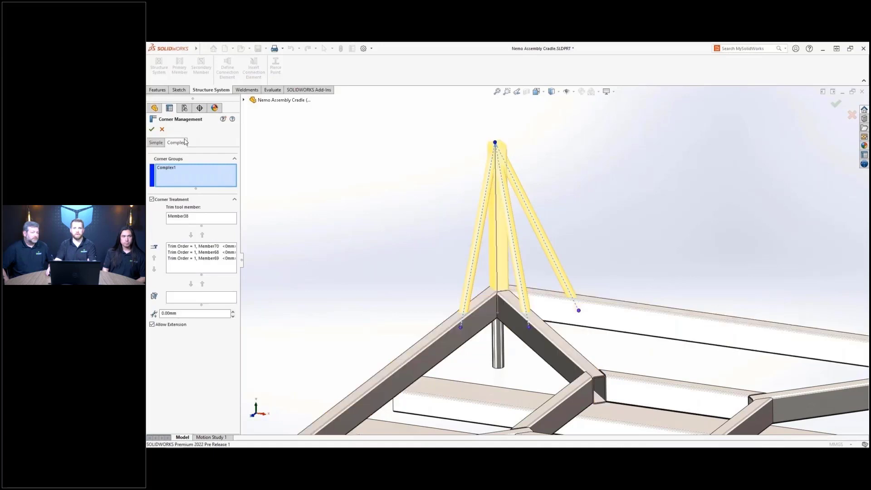
{"action": "left_click", "coordinate": [190, 248]}
{"action": "left_click", "coordinate": [190, 252]}
{"action": "left_click", "coordinate": [190, 258]}
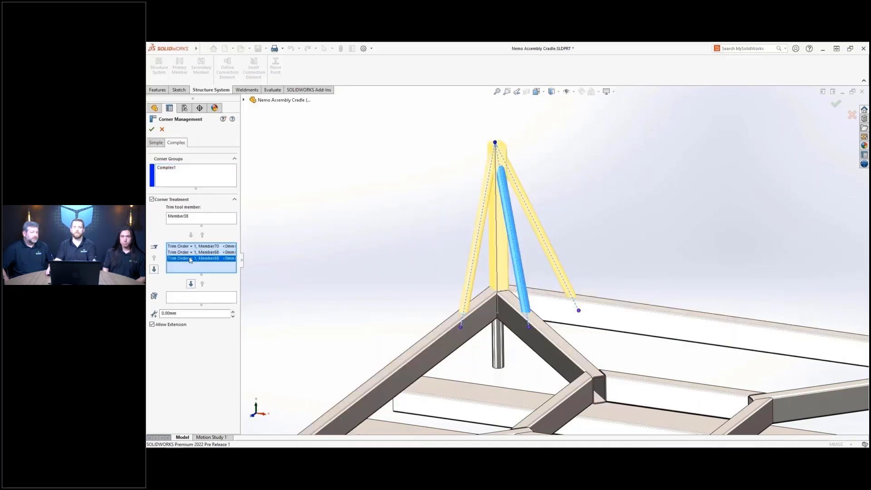
{"action": "left_click", "coordinate": [161, 325]}
{"action": "left_click", "coordinate": [152, 130]}
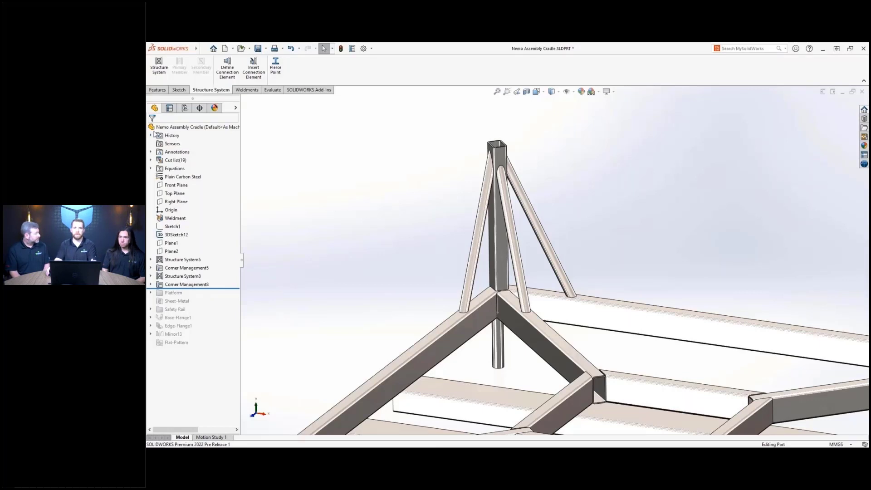
- Add a Base Plate connection element to the short vertical post
{"action": "left_click", "coordinate": [254, 69]}
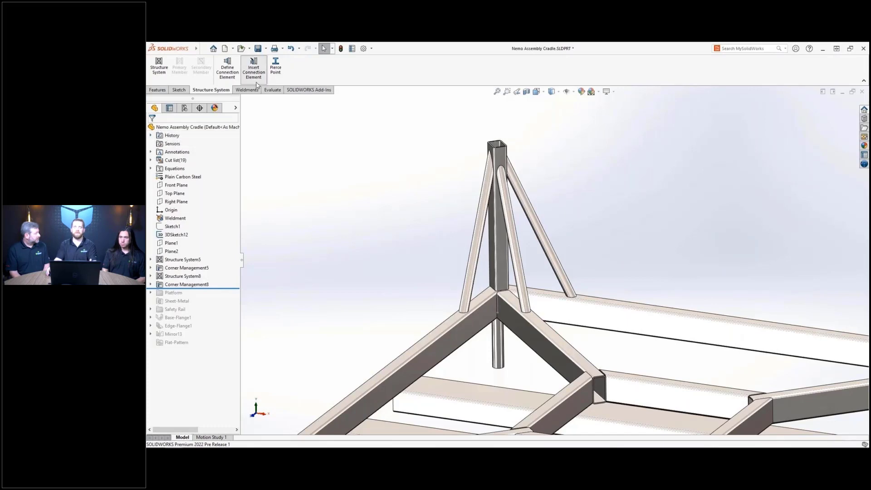
{"action": "left_click", "coordinate": [224, 189]}
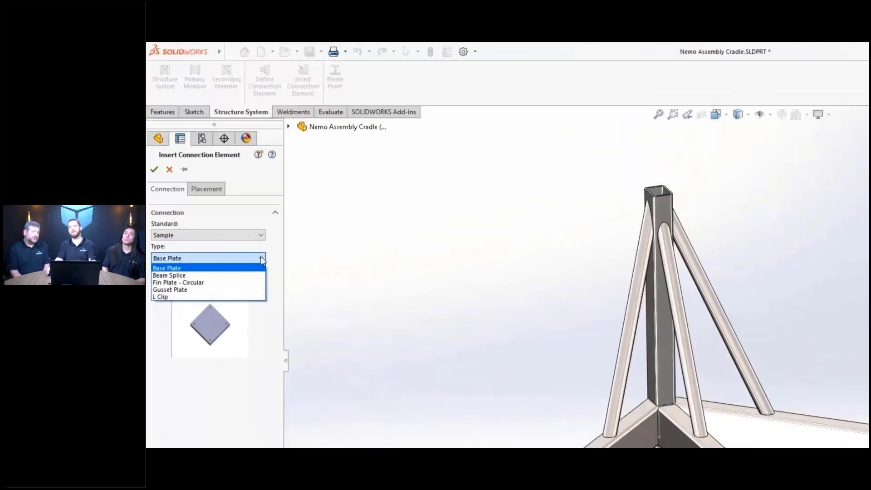
{"action": "key", "text": "Down"}
{"action": "key", "text": "Down"}
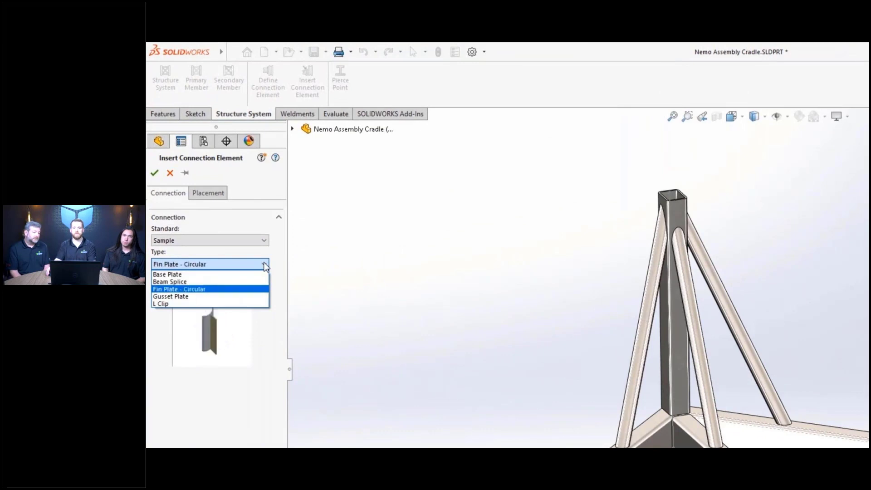
{"action": "key", "text": "Down"}
{"action": "key", "text": "Down"}
{"action": "left_click", "coordinate": [255, 274]}
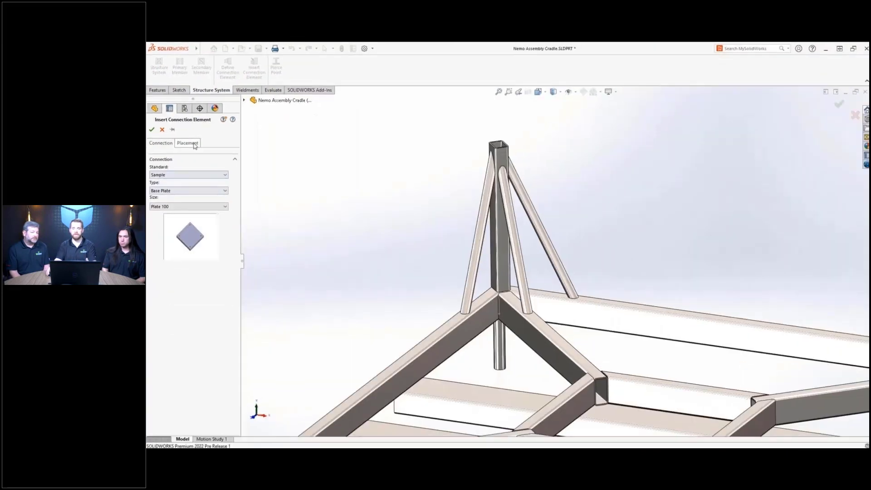
{"action": "left_click", "coordinate": [208, 193]}
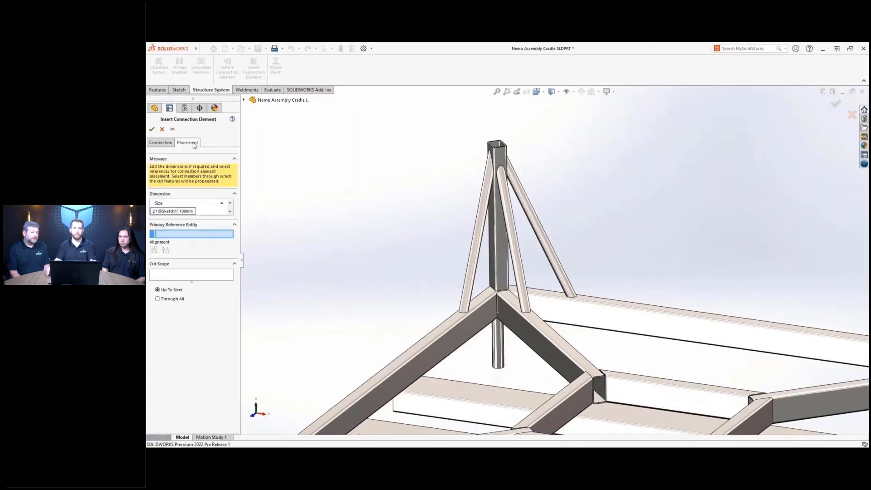
{"action": "left_click", "coordinate": [498, 345]}
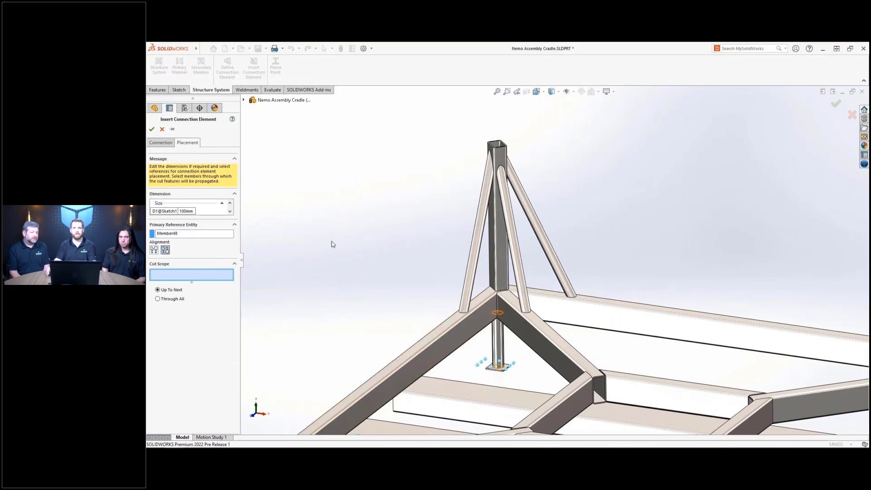
{"action": "left_click", "coordinate": [152, 129]}
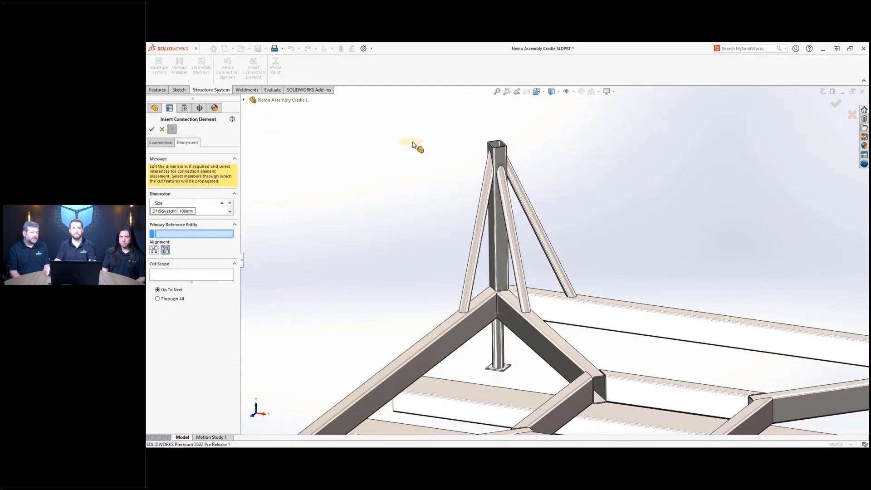
- Cap the top of the tall tower post with a 150 mm base plate
{"action": "left_click", "coordinate": [497, 146]}
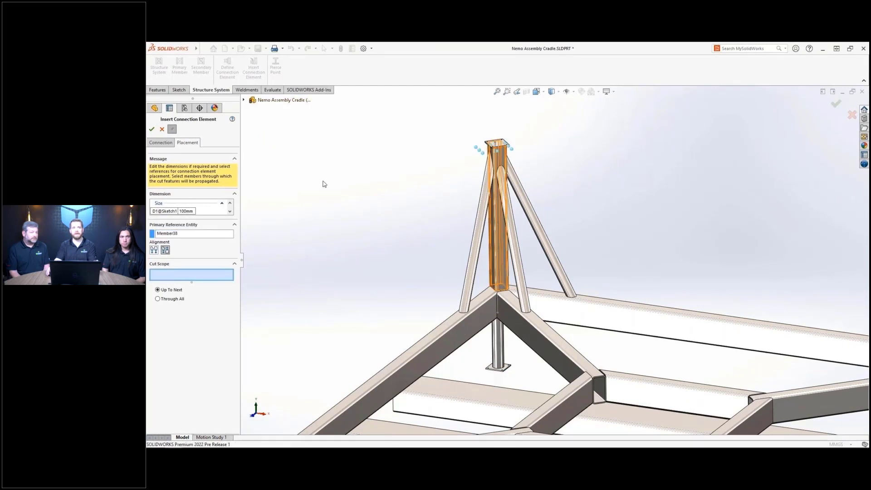
{"action": "left_click", "coordinate": [188, 211]}
{"action": "type", "text": "150"}
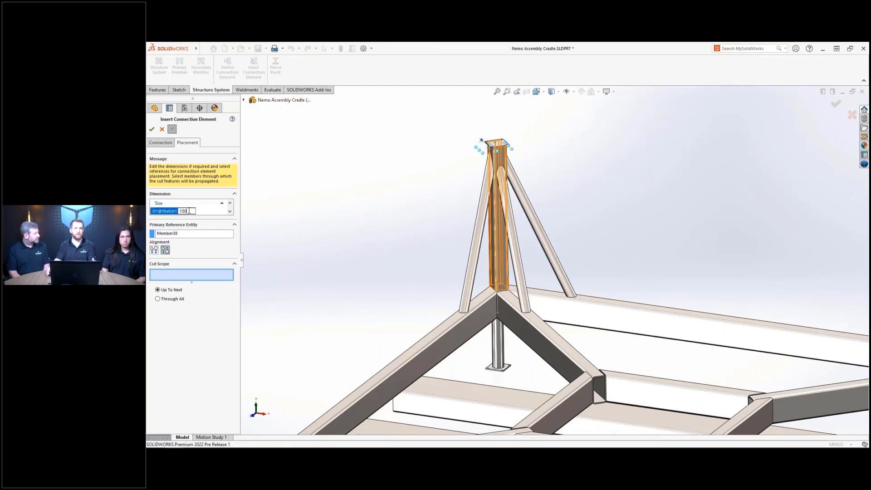
{"action": "key", "text": "Return"}
{"action": "left_click", "coordinate": [152, 131]}
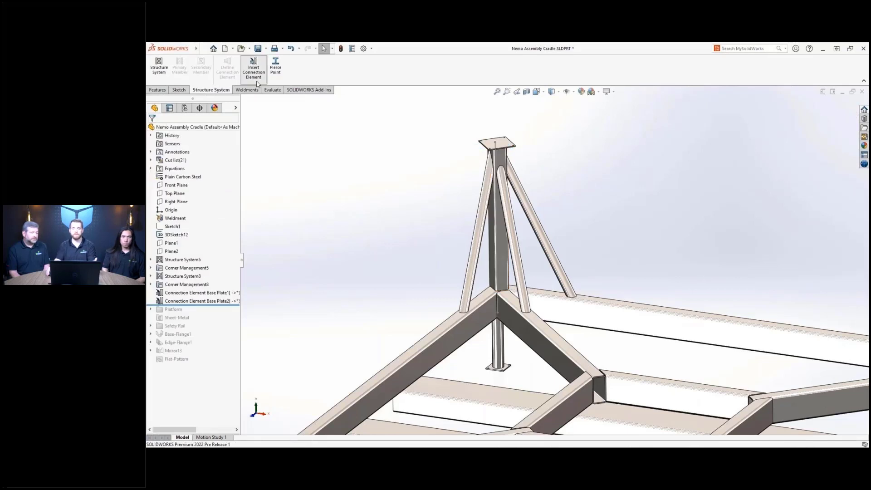
{"action": "left_click", "coordinate": [254, 72]}
- Add an L Clip from the lower frame member to the diagonal beam, with the diagonal in the cut scope
{"action": "left_click", "coordinate": [222, 190]}
{"action": "left_click", "coordinate": [217, 216]}
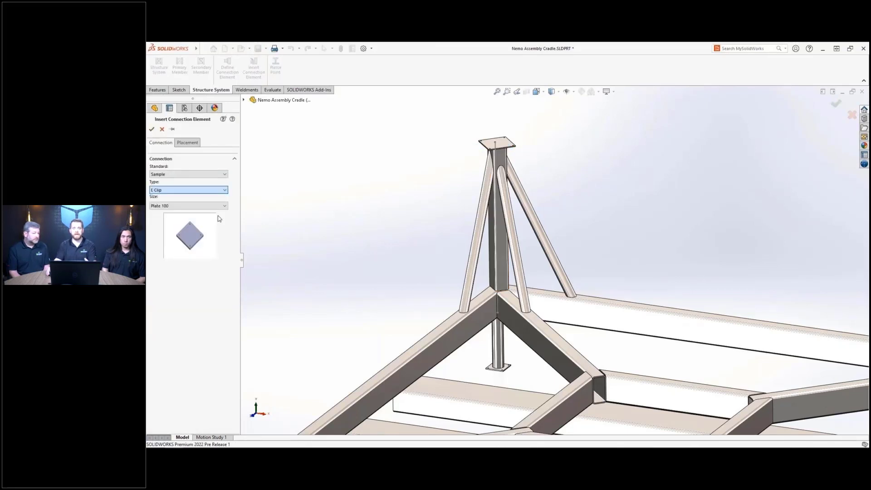
{"action": "left_click", "coordinate": [187, 142]}
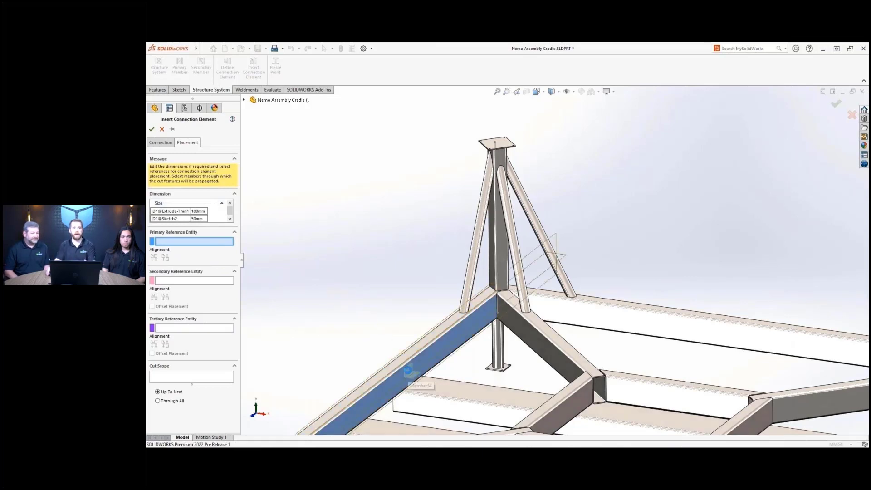
{"action": "left_click", "coordinate": [409, 371]}
{"action": "left_click", "coordinate": [430, 384]}
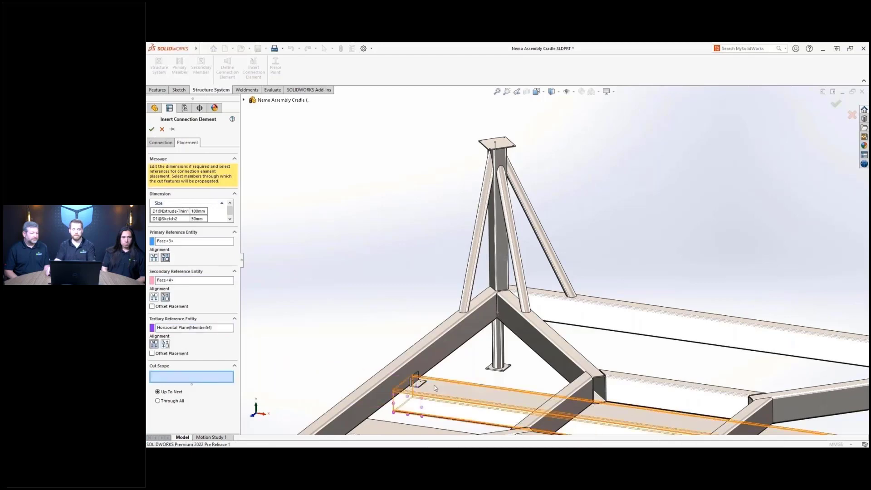
{"action": "left_click", "coordinate": [433, 361]}
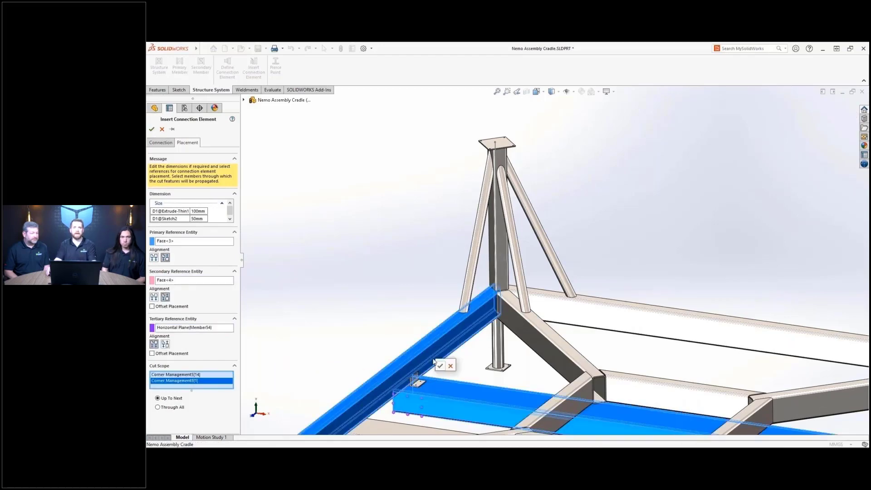
{"action": "left_click", "coordinate": [439, 368]}
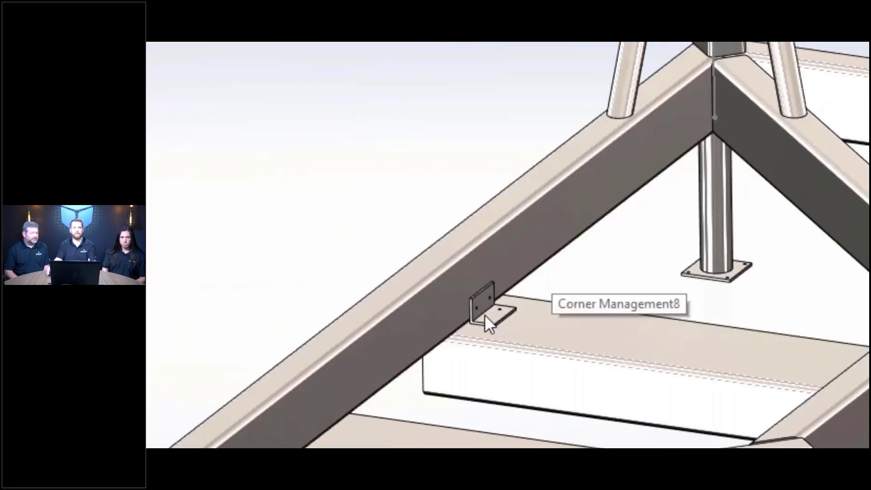
{"action": "key", "text": "Tab"}
{"action": "key", "text": "shift+Tab"}
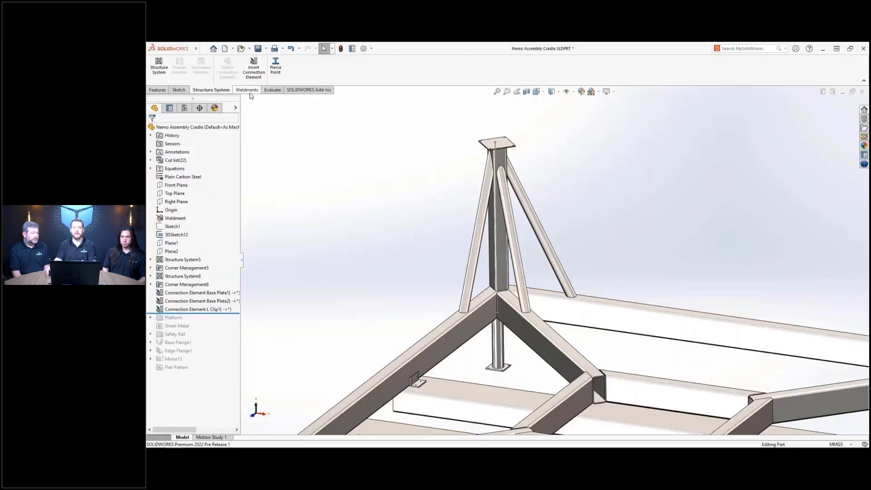
- Add an end cap on Member42's open end face and fit the frame in view
{"action": "left_click", "coordinate": [248, 90]}
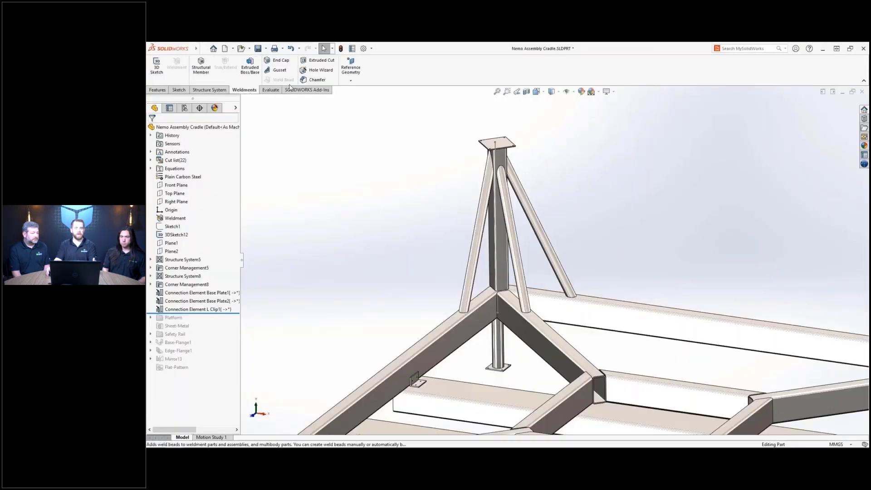
{"action": "left_click", "coordinate": [293, 65]}
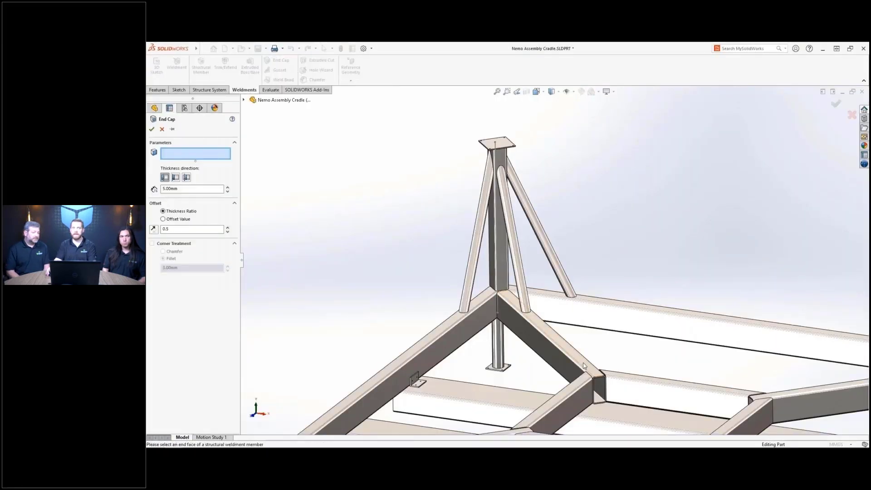
{"action": "left_click", "coordinate": [606, 382]}
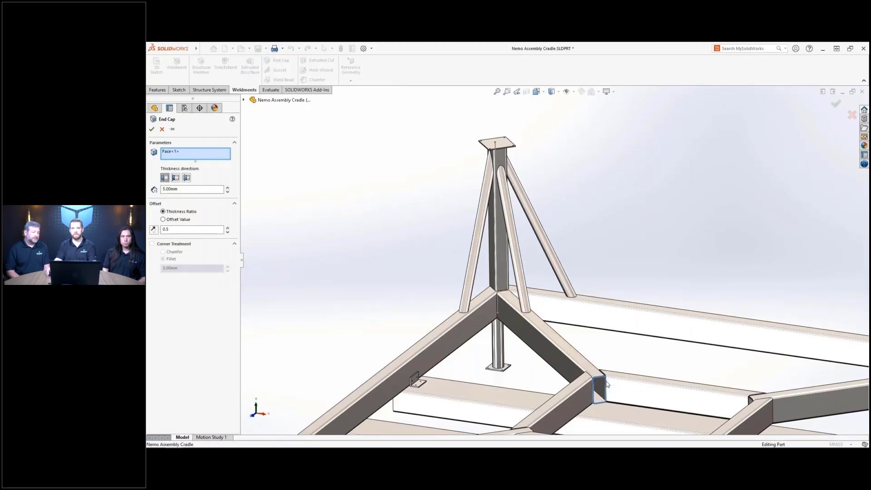
{"action": "key", "text": "Return"}
{"action": "key", "text": "f"}
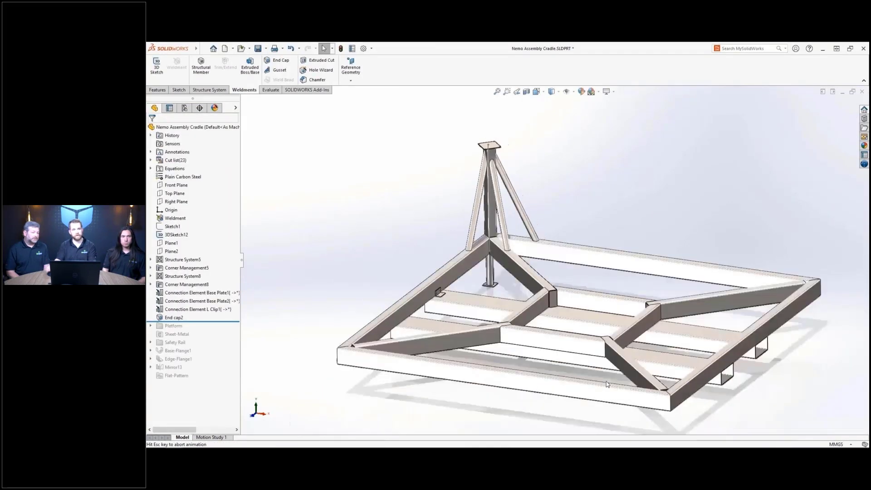
{"action": "key", "text": "s"}
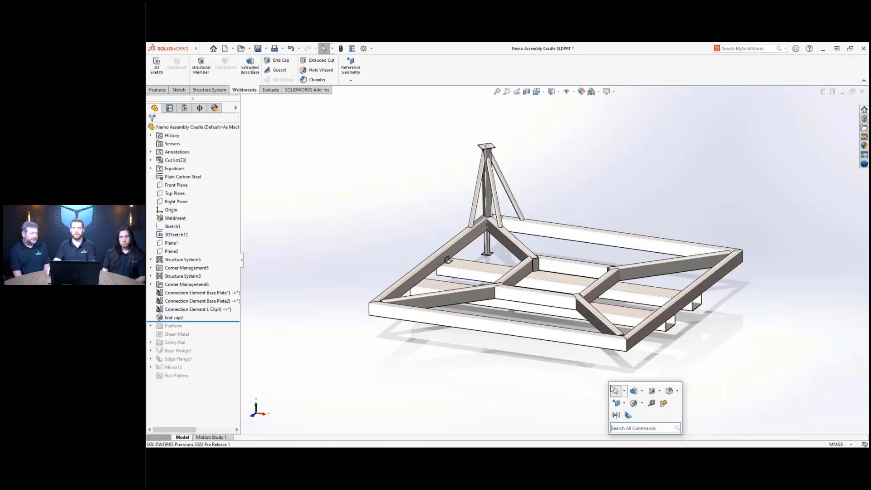
- Mirror the leg, base plate, L clip and end cap about the Front and Right Planes
{"action": "left_click", "coordinate": [616, 415]}
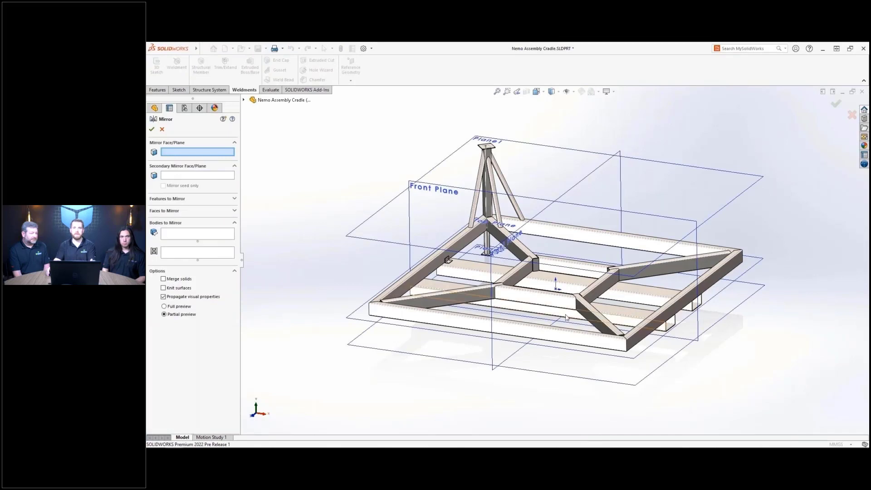
{"action": "left_click", "coordinate": [585, 206]}
{"action": "left_click", "coordinate": [564, 197]}
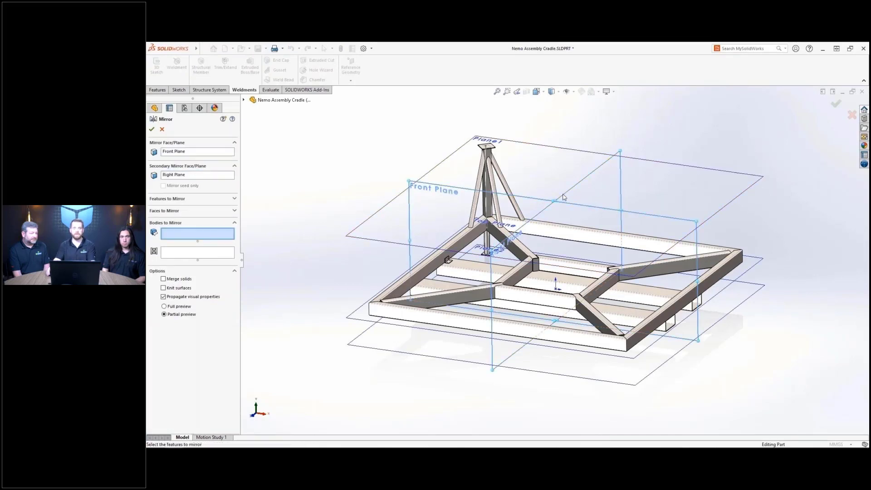
{"action": "left_click", "coordinate": [487, 246]}
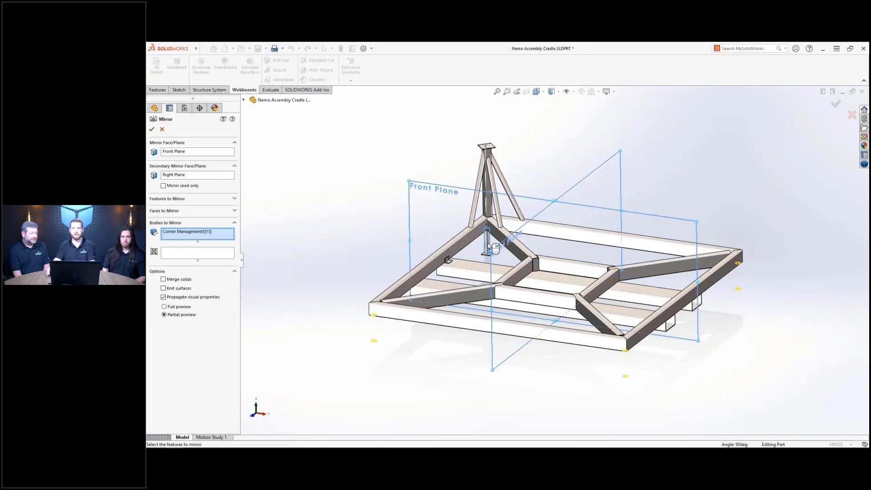
{"action": "left_click", "coordinate": [487, 245]}
{"action": "left_click", "coordinate": [449, 260]}
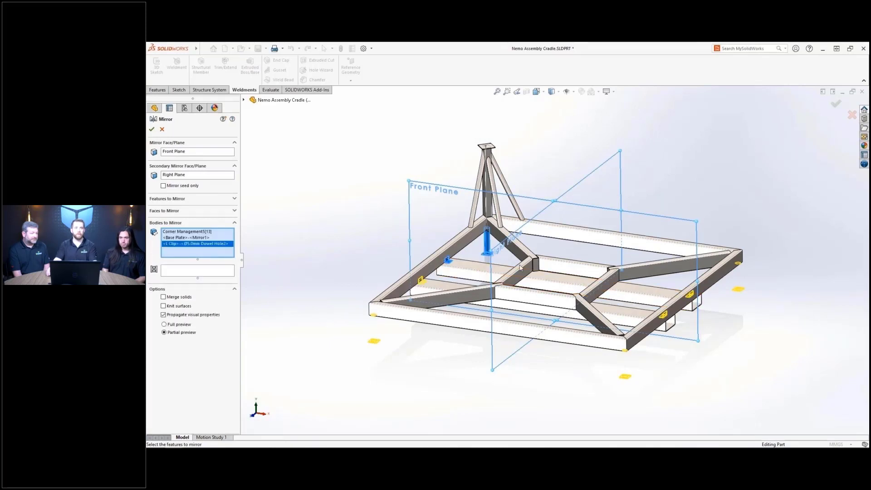
{"action": "left_click", "coordinate": [536, 264]}
{"action": "key", "text": "s"}
- Mirror the tower's braces and top plate across the Right Plane, then roll the feature tree forward
{"action": "left_click", "coordinate": [546, 299]}
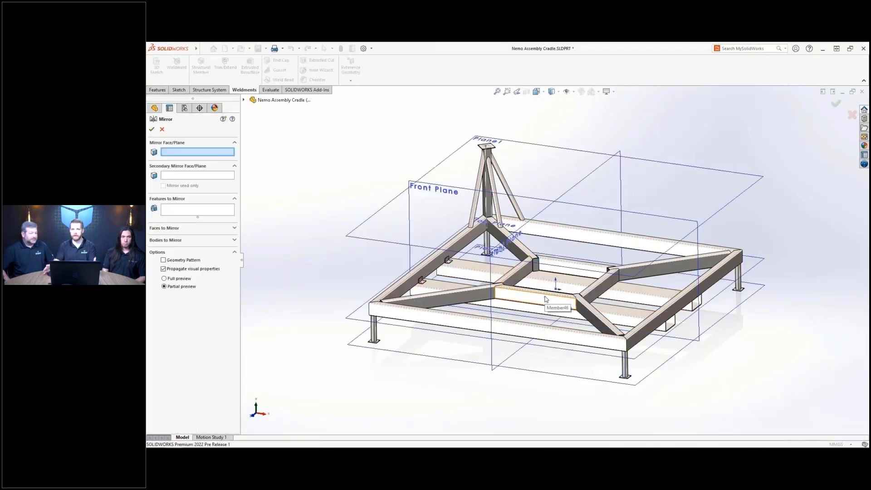
{"action": "left_click", "coordinate": [575, 193]}
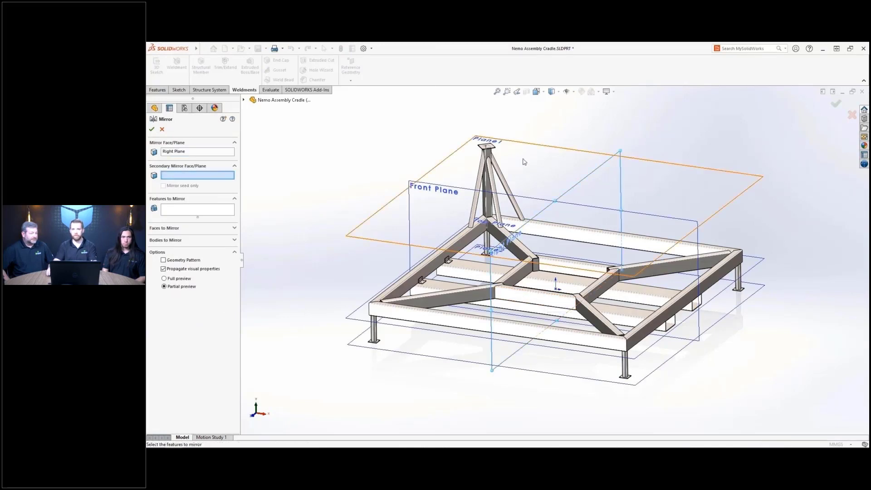
{"action": "left_click", "coordinate": [491, 146]}
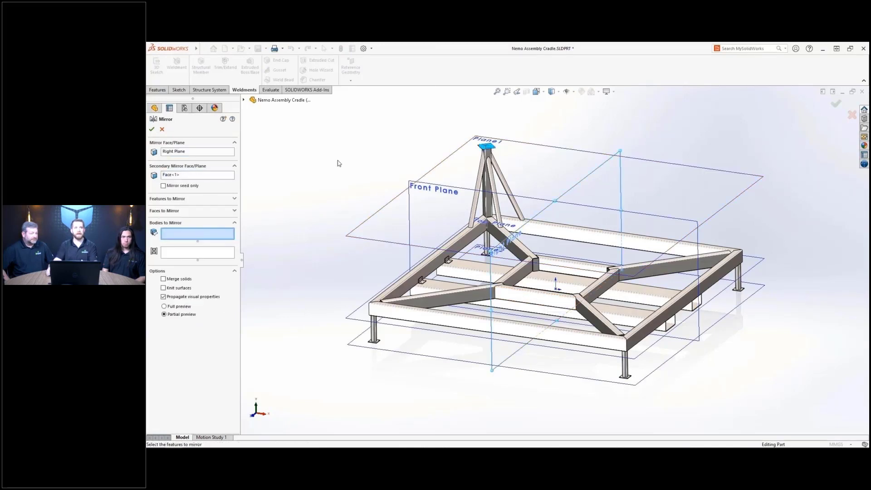
{"action": "left_click_drag", "start_coordinate": [419, 119], "coordinate": [537, 233]}
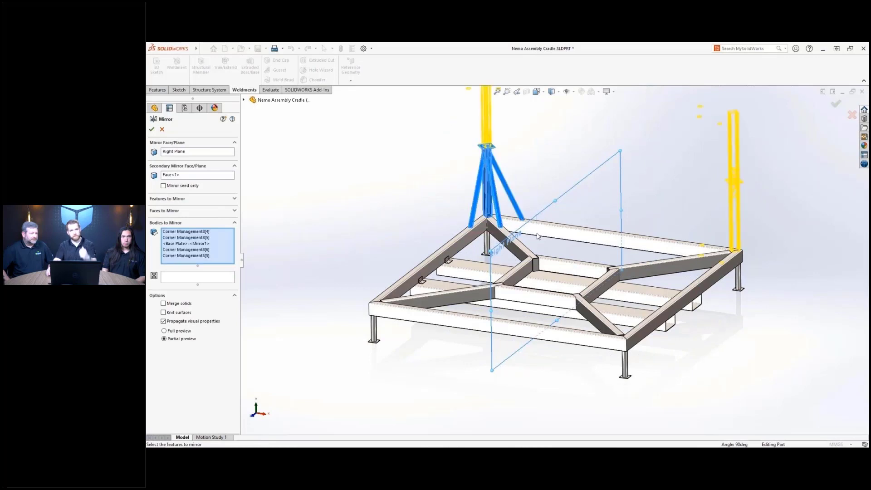
{"action": "right_click", "coordinate": [537, 234]}
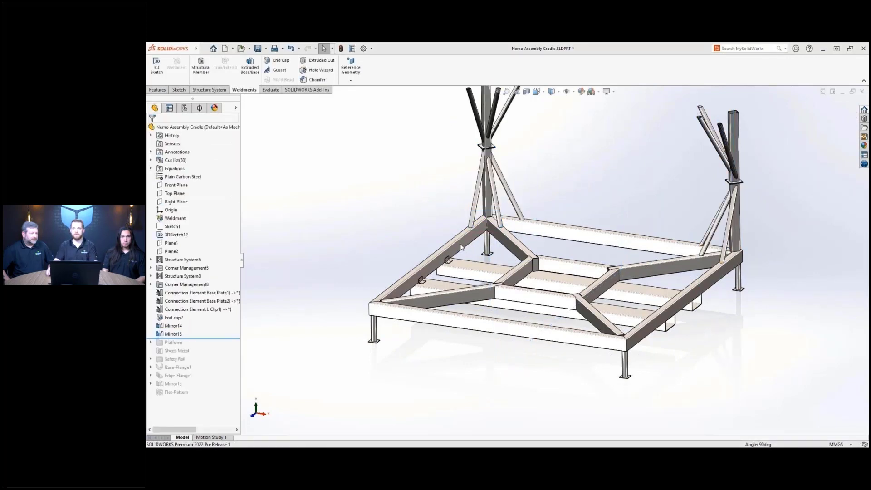
{"action": "left_click_drag", "start_coordinate": [224, 337], "coordinate": [220, 376]}
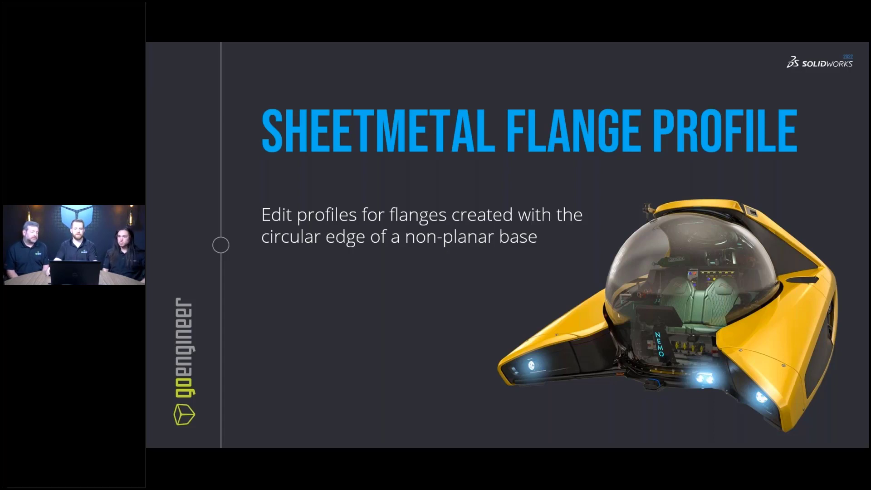
- Stretch the platform's edge flange profile along the long front edge and rebuild the flange
{"action": "key", "text": "Right"}
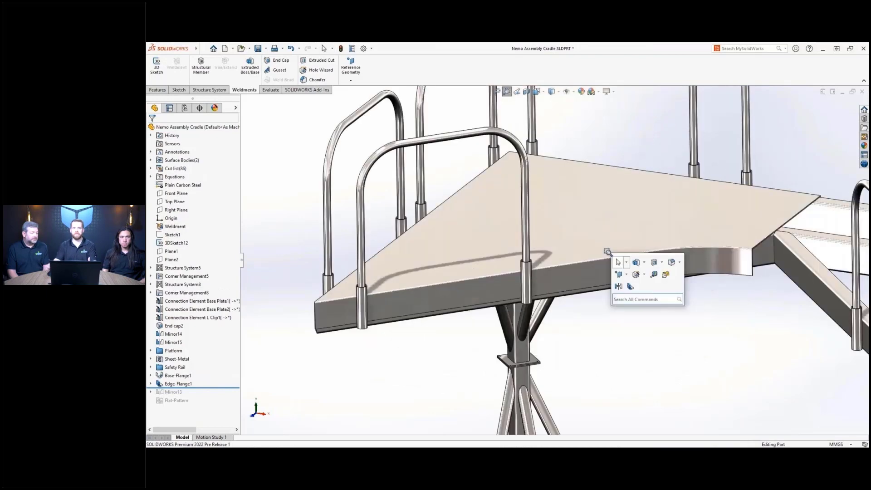
{"action": "left_click", "coordinate": [629, 286]}
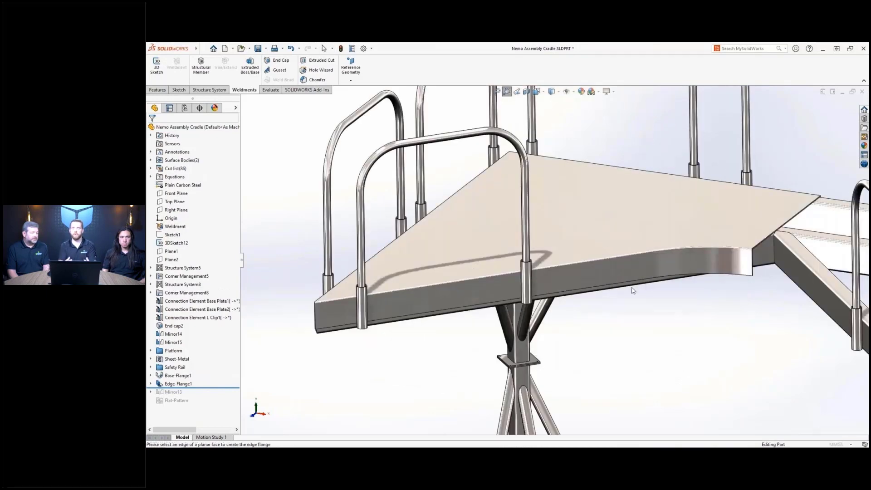
{"action": "left_click", "coordinate": [667, 282]}
{"action": "left_click", "coordinate": [680, 286]}
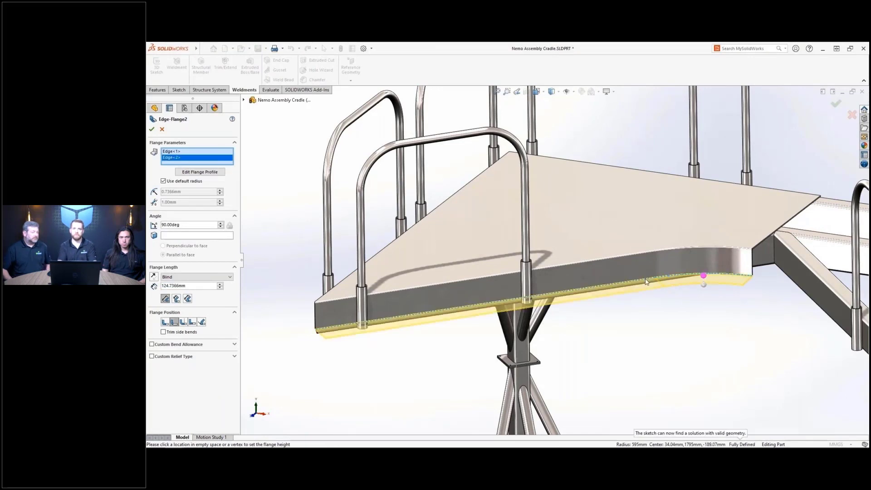
{"action": "left_click", "coordinate": [212, 173]}
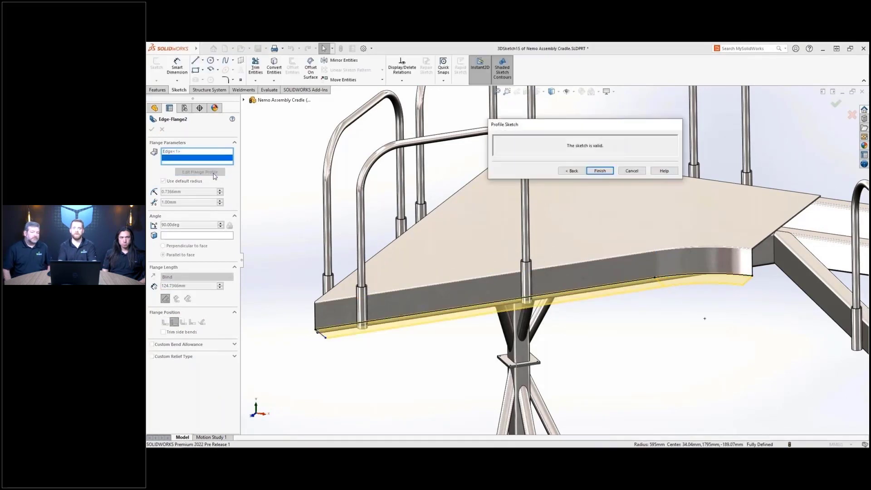
{"action": "left_click_drag", "start_coordinate": [316, 332], "coordinate": [569, 296]}
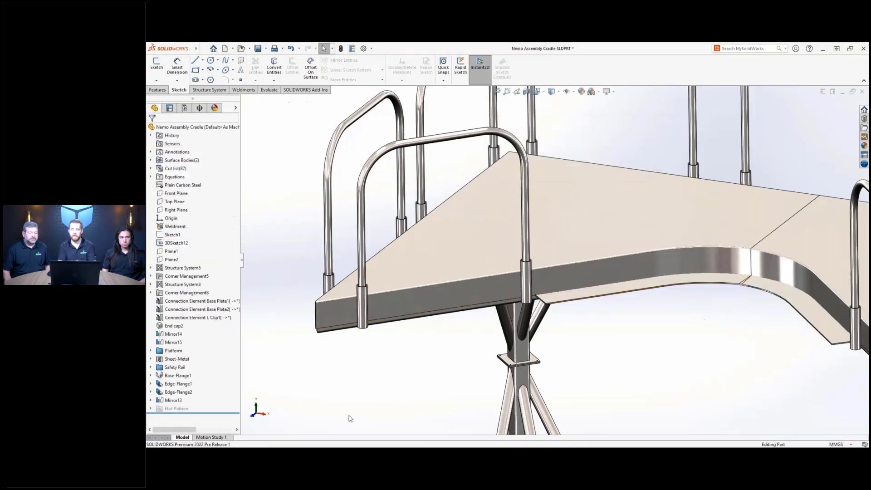
{"action": "key", "text": "f"}
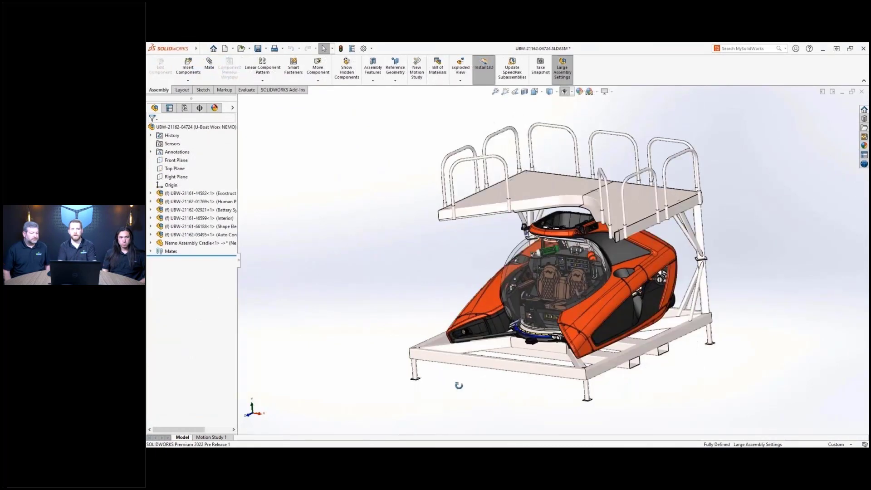
{"action": "middle_click_drag", "start_coordinate": [459, 385], "coordinate": [477, 381]}
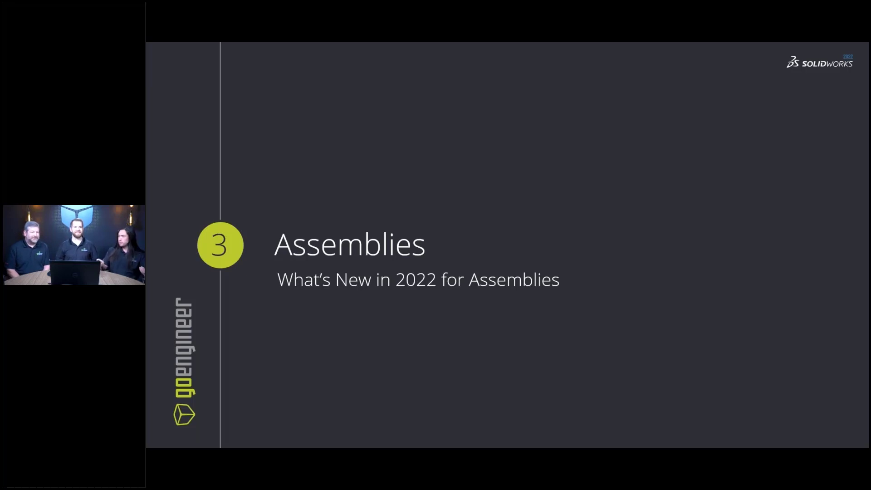
- Advance two slides to reach the Open Drawing from LDR slide
{"action": "key", "text": "Right"}
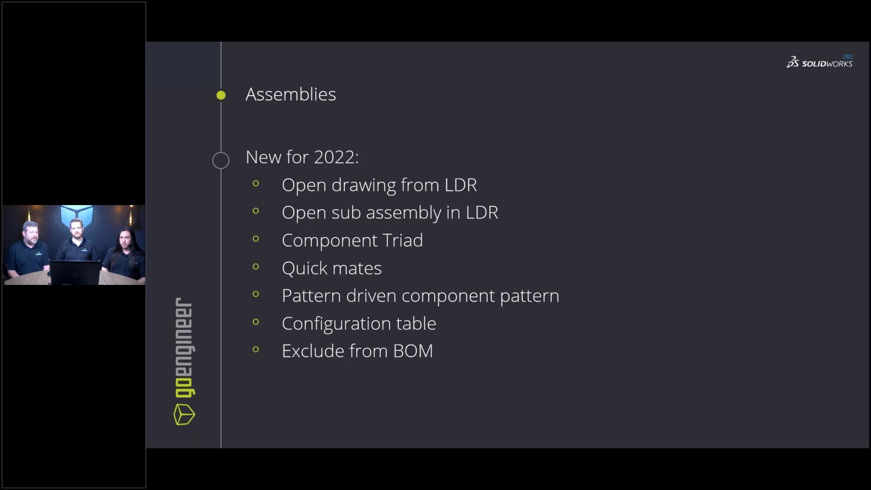
{"action": "key", "text": "Right"}
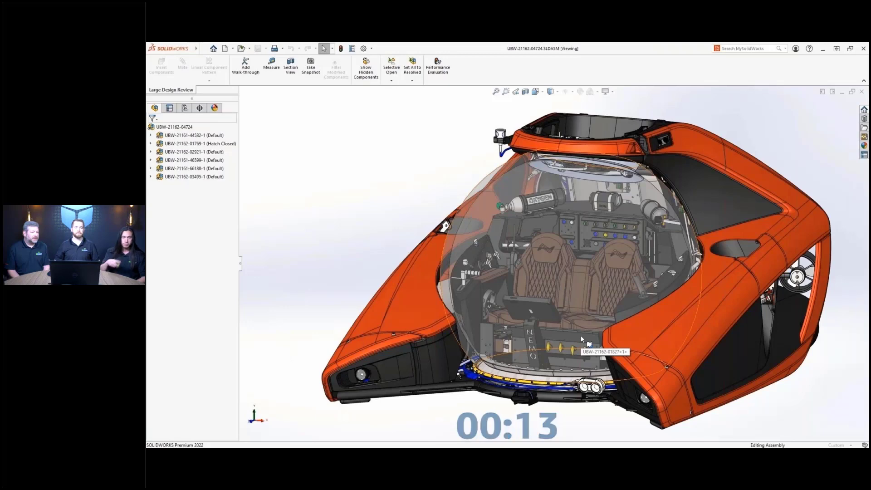
- Orbit the submarine assembly and open the top assembly's drawing in Detailing Mode
{"action": "middle_click_drag", "start_coordinate": [581, 335], "coordinate": [460, 276]}
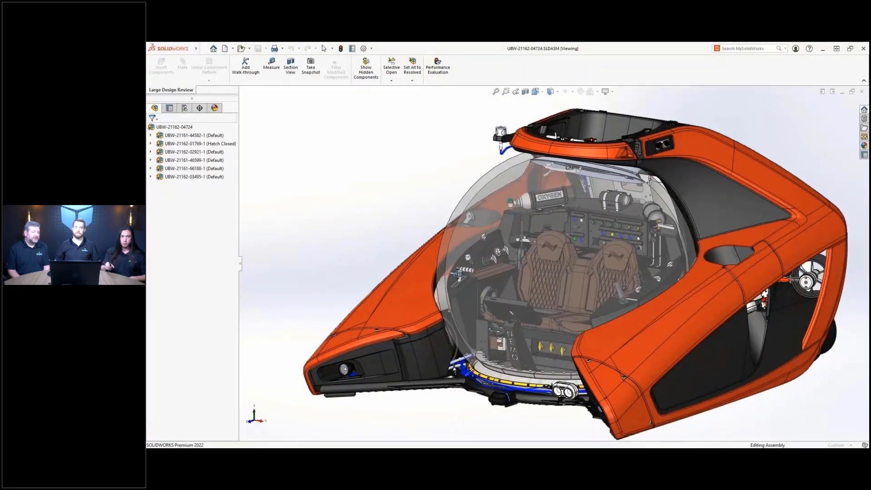
{"action": "right_click", "coordinate": [167, 128]}
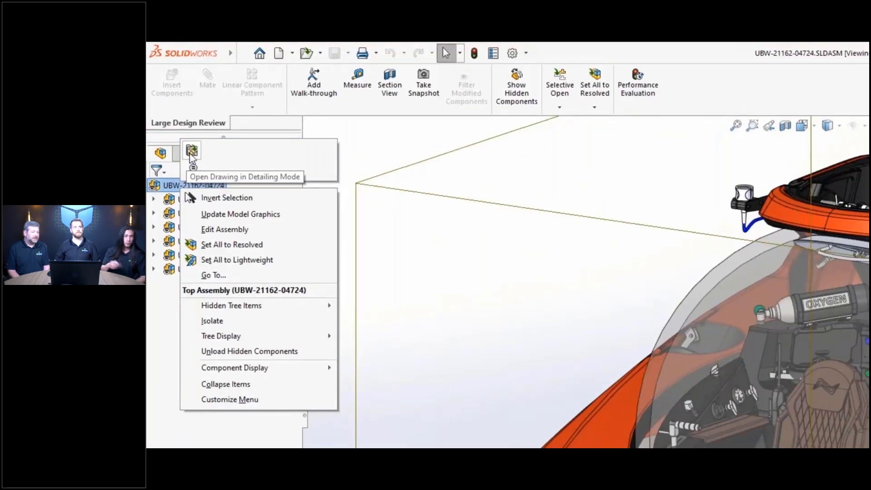
{"action": "left_click", "coordinate": [190, 154]}
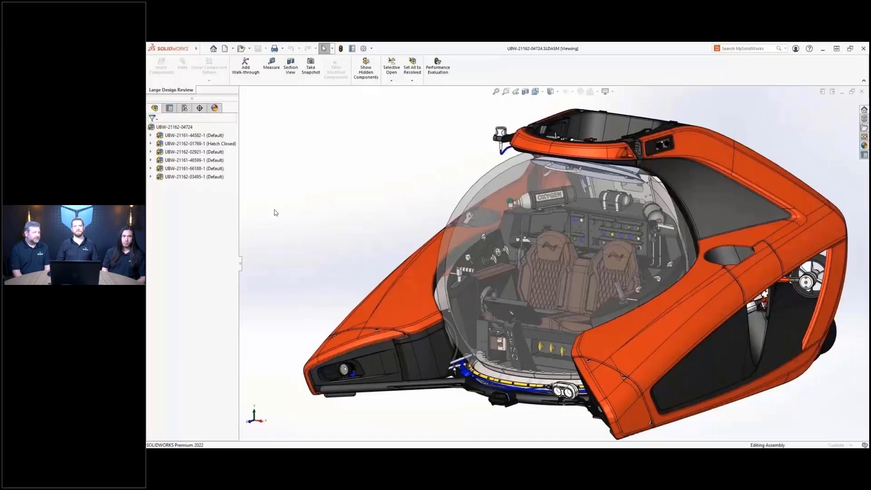
{"action": "right_click", "coordinate": [188, 143]}
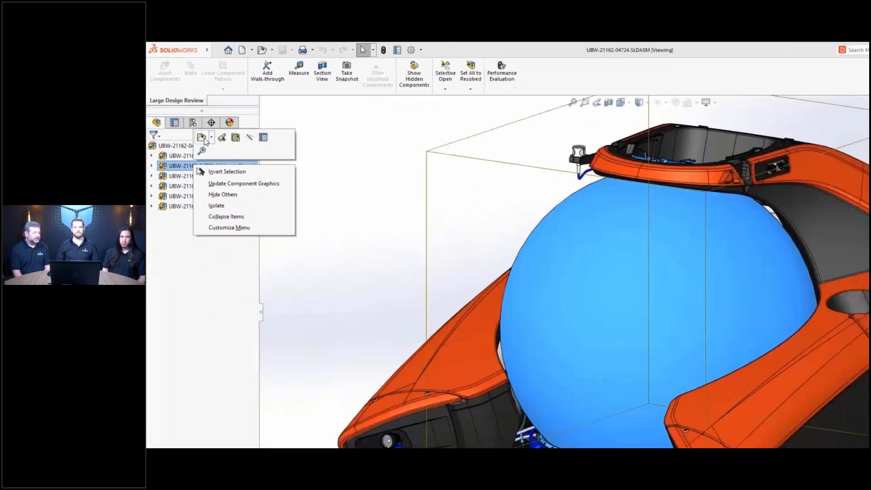
{"action": "left_click", "coordinate": [223, 174]}
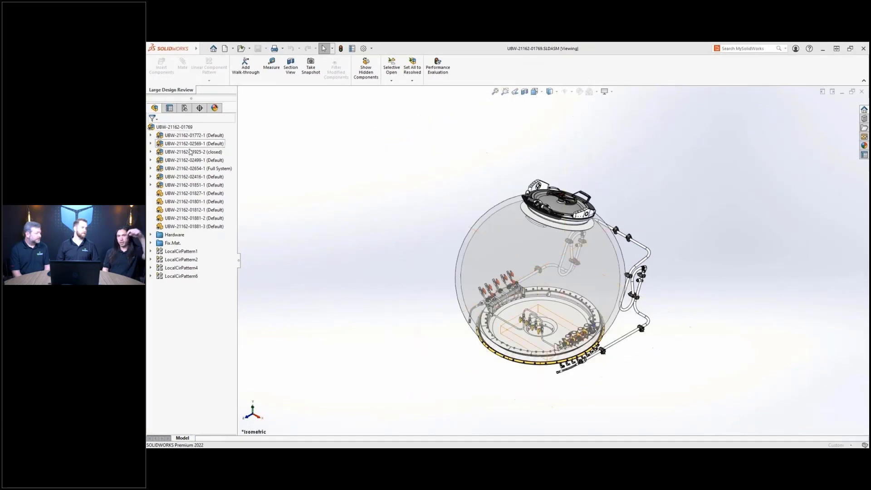
{"action": "right_click", "coordinate": [189, 168]}
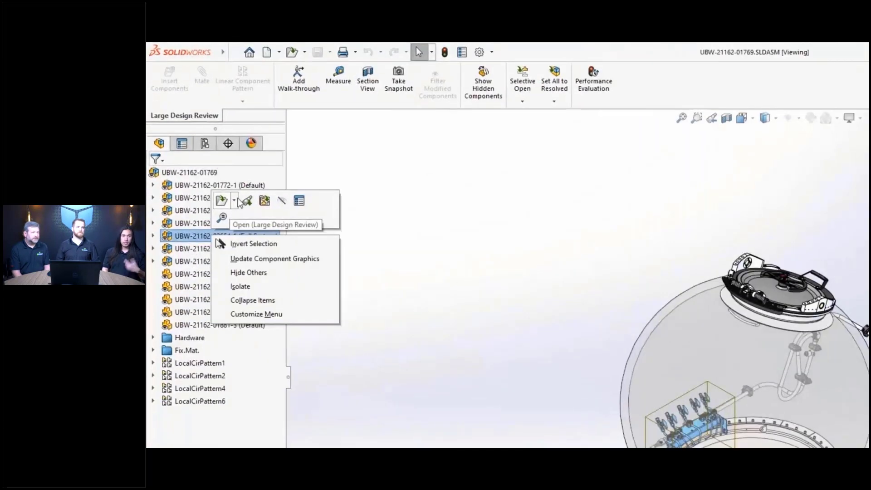
{"action": "left_click", "coordinate": [203, 146]}
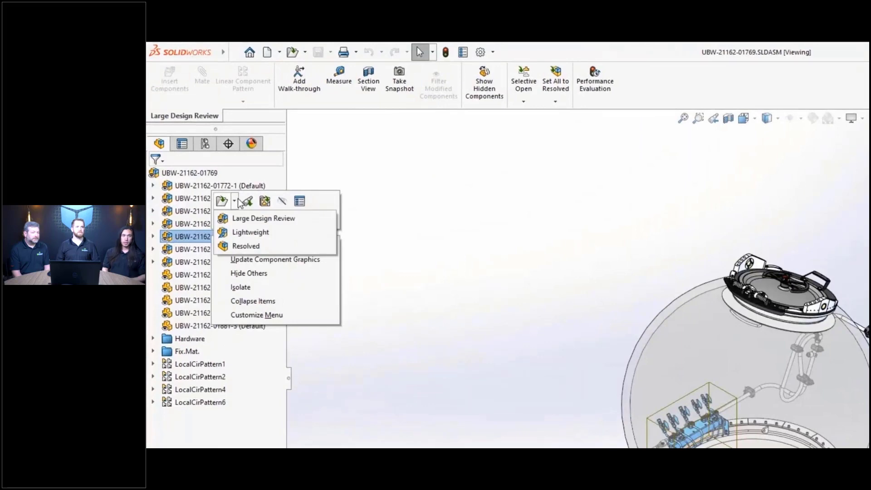
{"action": "left_click", "coordinate": [239, 246]}
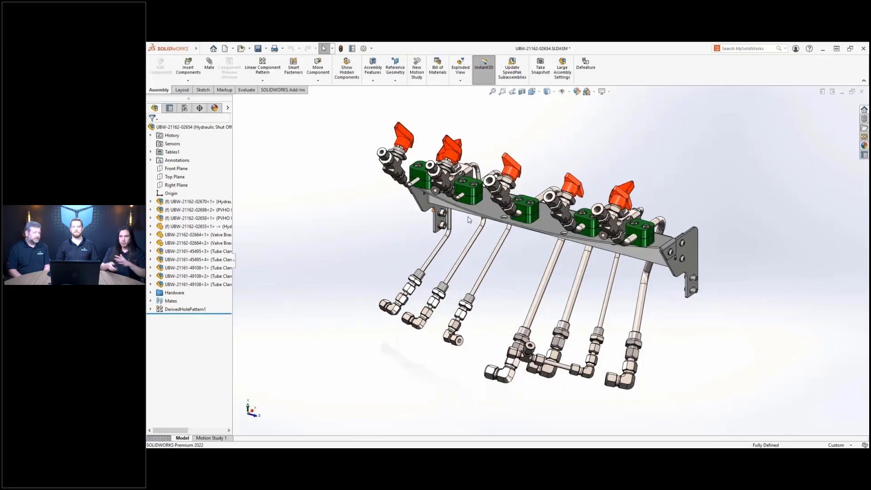
- Open the bracket's Mid Plate sub-assembly and move the M6 fastener upright above the plate
{"action": "left_click", "coordinate": [548, 222]}
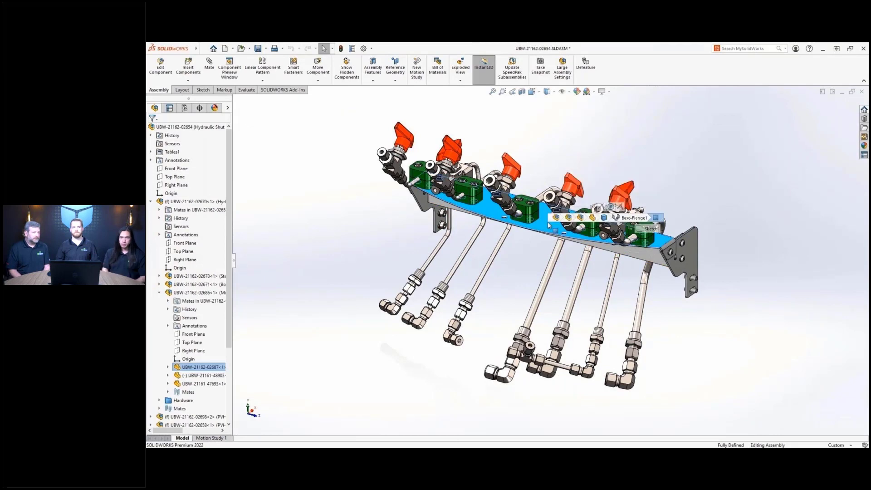
{"action": "left_click", "coordinate": [578, 218]}
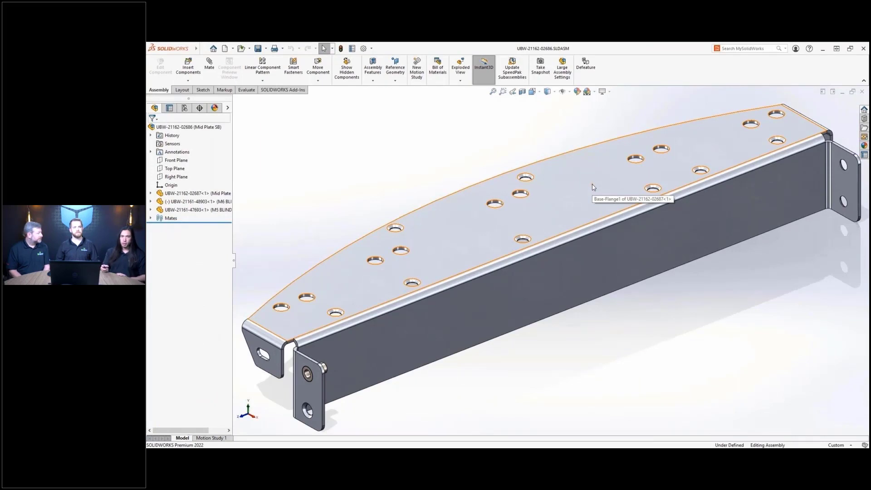
{"action": "left_click", "coordinate": [218, 201]}
{"action": "left_click_drag", "start_coordinate": [355, 275], "coordinate": [307, 246]}
{"action": "left_click_drag", "start_coordinate": [287, 218], "coordinate": [313, 279]}
{"action": "left_click", "coordinate": [273, 268]}
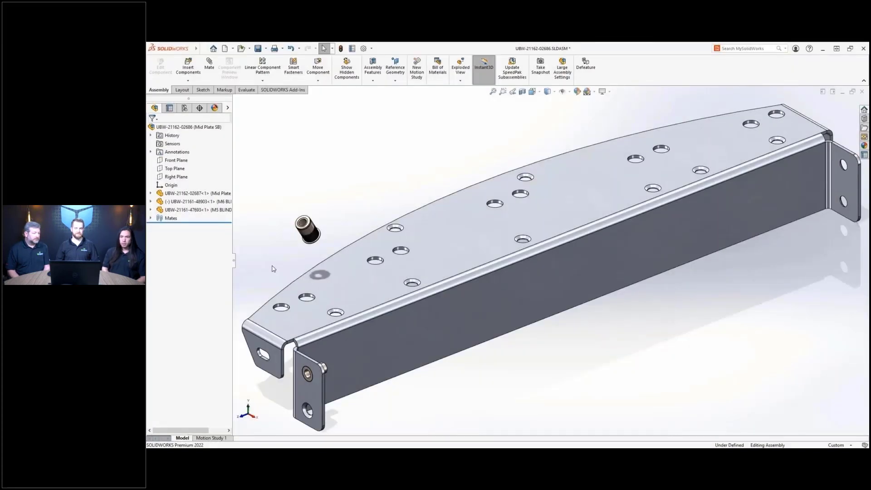
- Mate the M5 fastener flat against the plate's top face with flipped orientation
{"action": "key", "text": "z"}
{"action": "left_click_drag", "start_coordinate": [247, 193], "coordinate": [505, 417]}
{"action": "key", "text": "Escape"}
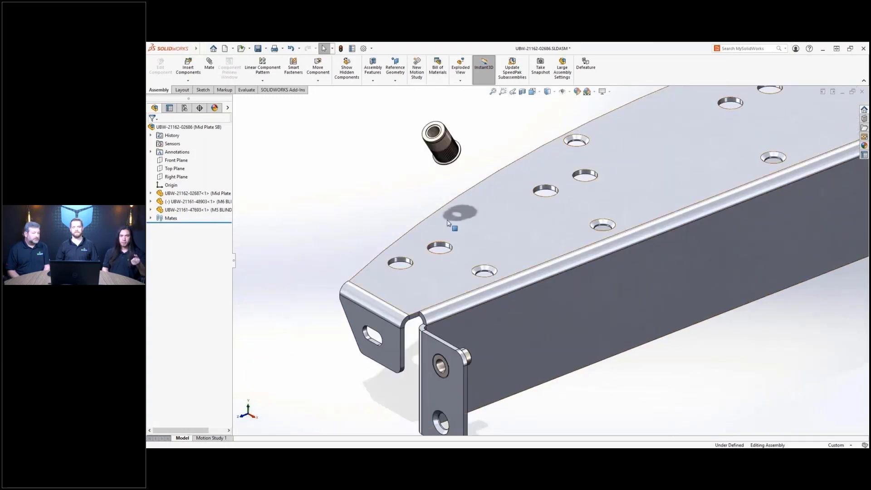
{"action": "left_click", "coordinate": [438, 165]}
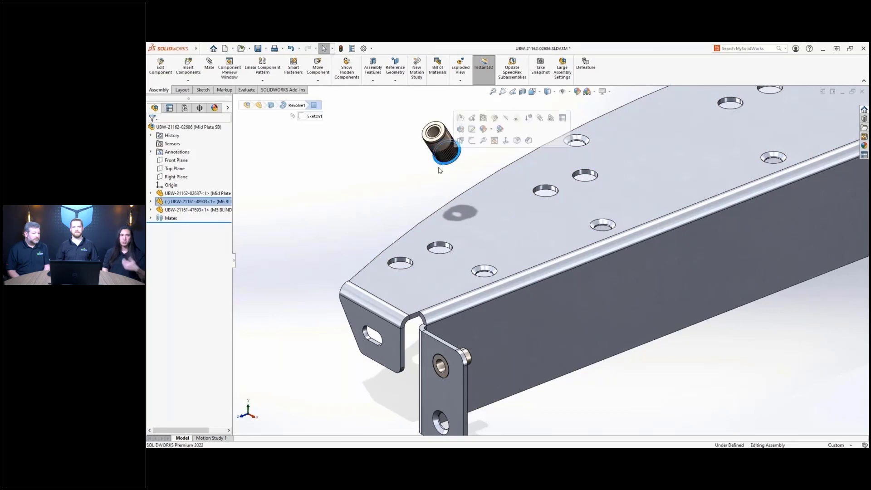
{"action": "left_click", "coordinate": [460, 209], "text": "ctrl"}
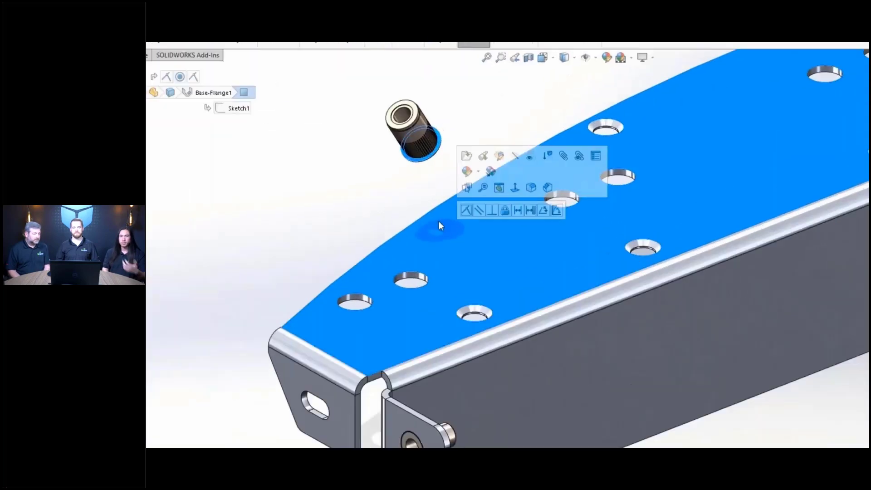
{"action": "left_click", "coordinate": [466, 210]}
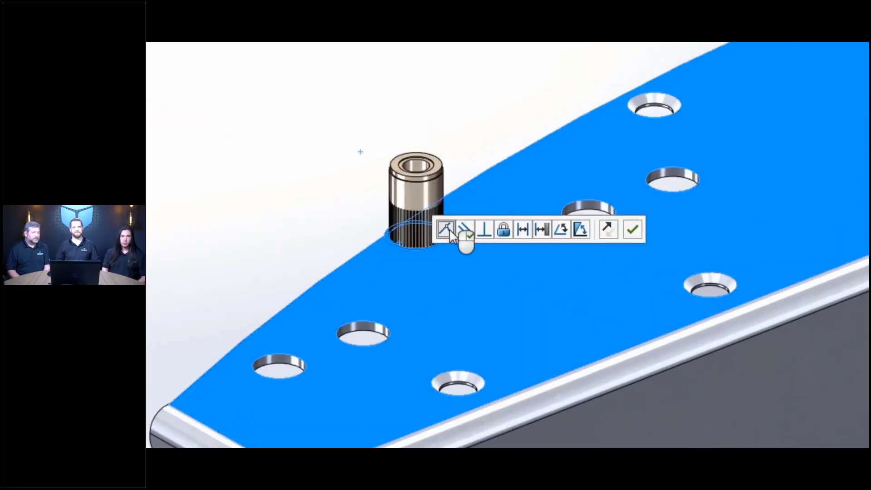
{"action": "left_click", "coordinate": [608, 232]}
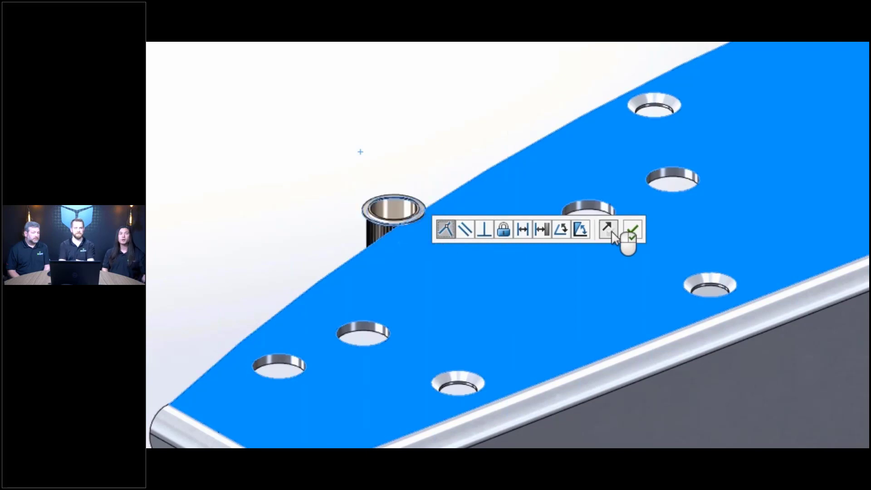
{"action": "left_click", "coordinate": [633, 229]}
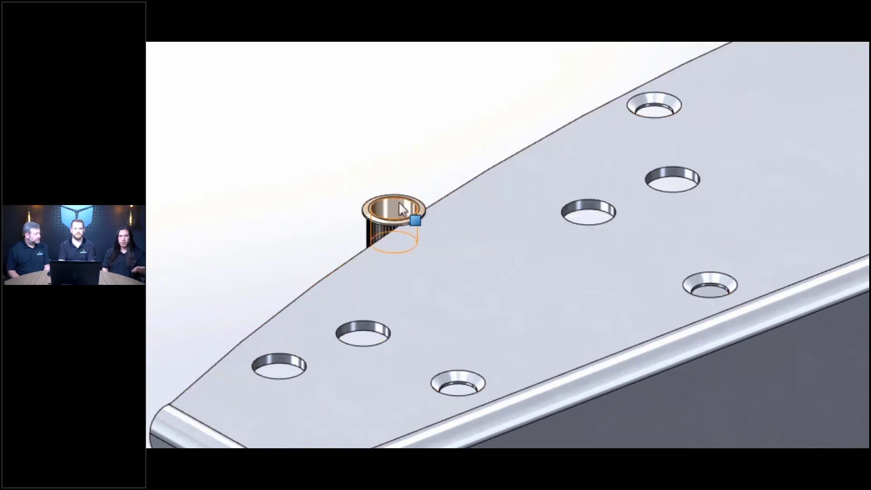
- Center the M5 fastener concentrically in the plate hole
{"action": "left_click", "coordinate": [398, 203]}
{"action": "left_click", "coordinate": [364, 325]}
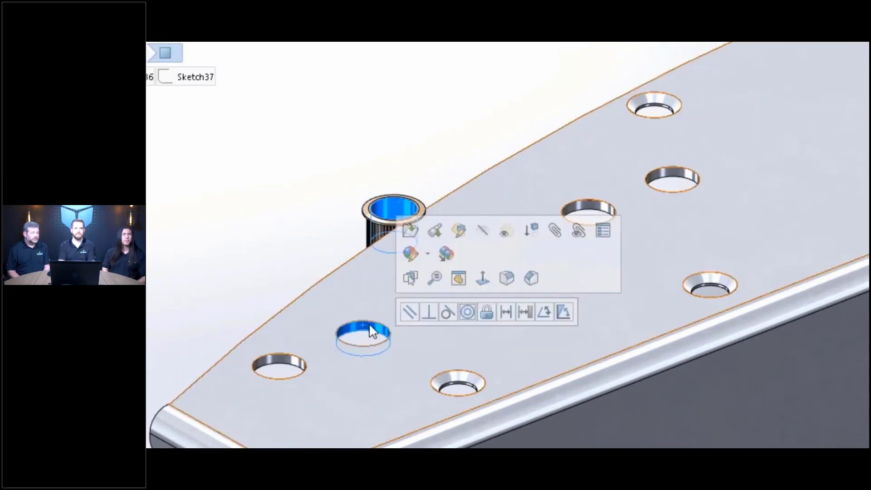
{"action": "left_click", "coordinate": [468, 313]}
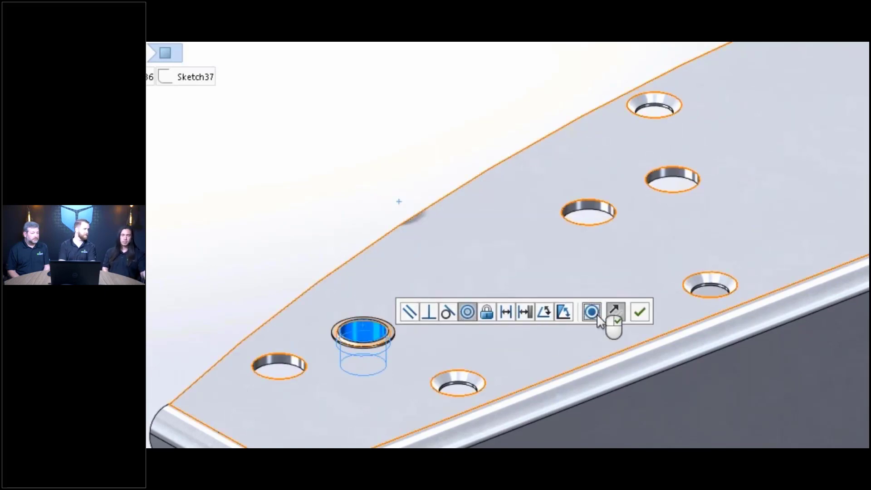
{"action": "left_click", "coordinate": [640, 312]}
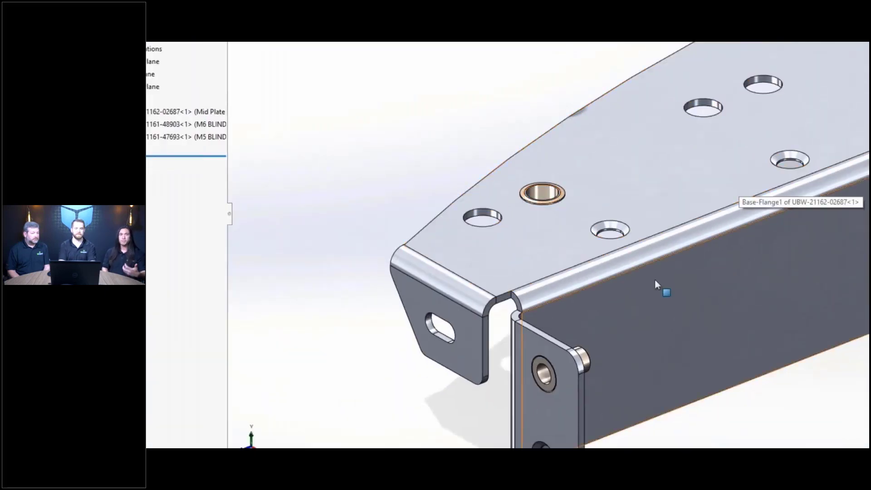
- Copy the M5 fastener and mate it concentric in the Mid Plate's countersunk hole, flipped down
{"action": "left_click_drag", "start_coordinate": [583, 361], "coordinate": [503, 90], "text": "ctrl"}
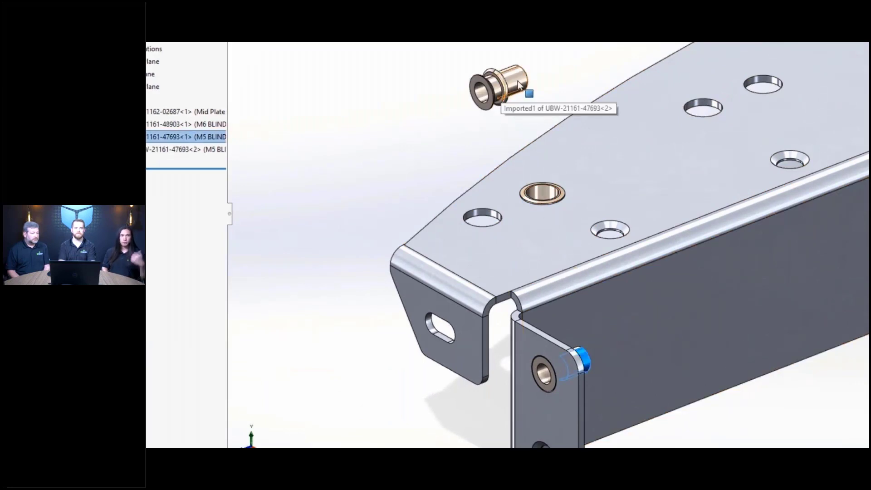
{"action": "left_click", "coordinate": [518, 80]}
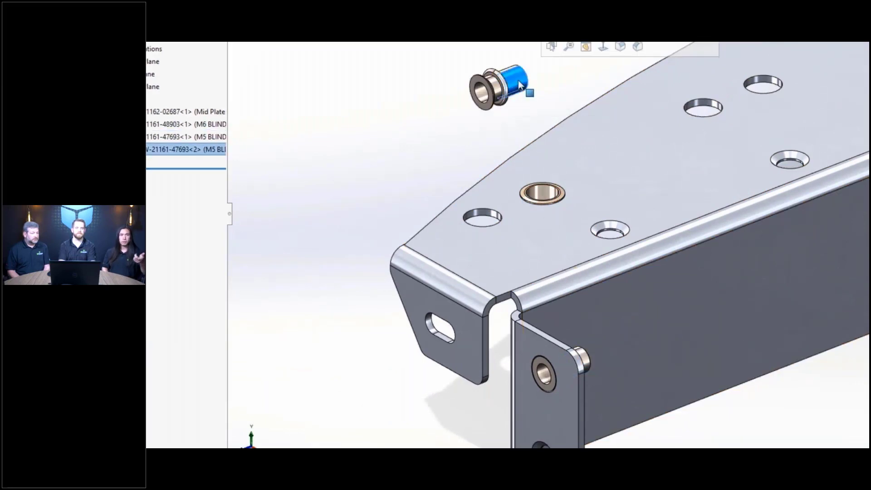
{"action": "left_click", "coordinate": [608, 227], "text": "ctrl"}
{"action": "left_click", "coordinate": [669, 217]}
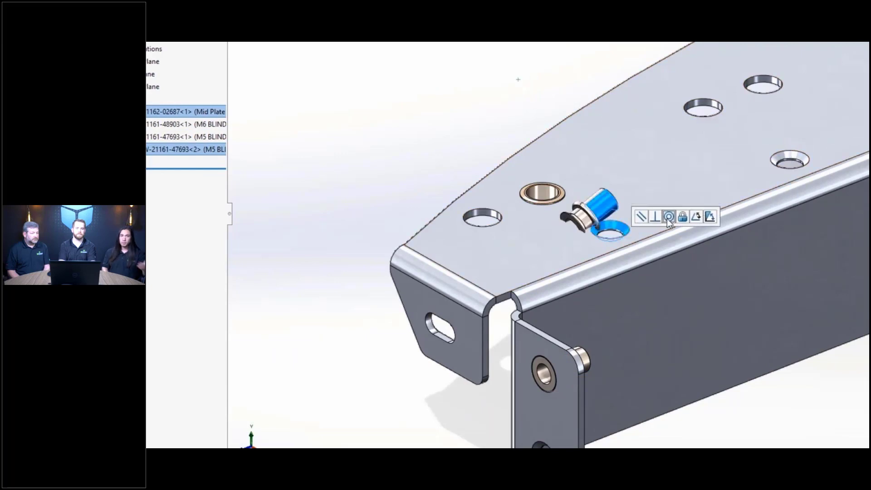
{"action": "left_click", "coordinate": [746, 218]}
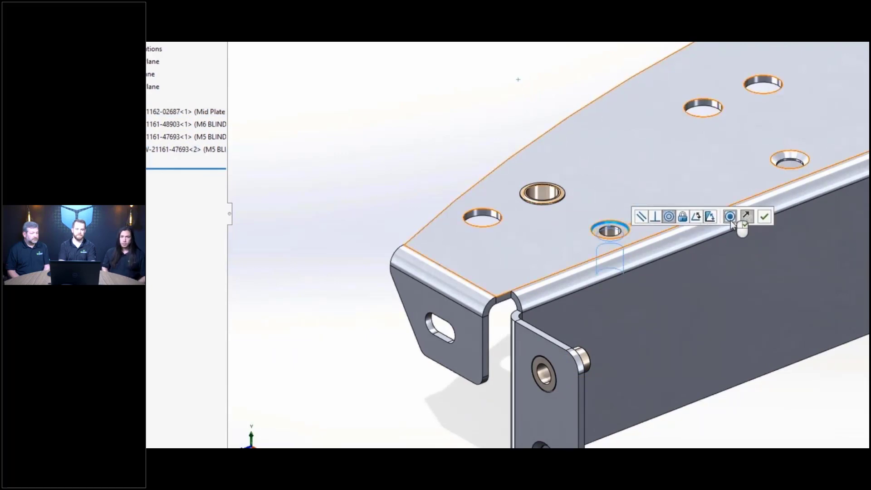
{"action": "key", "text": "Return"}
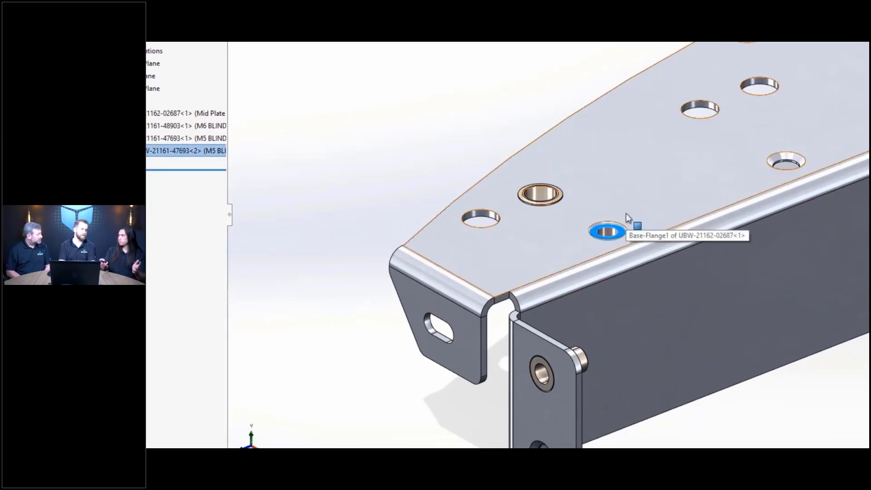
{"action": "left_click", "coordinate": [640, 206]}
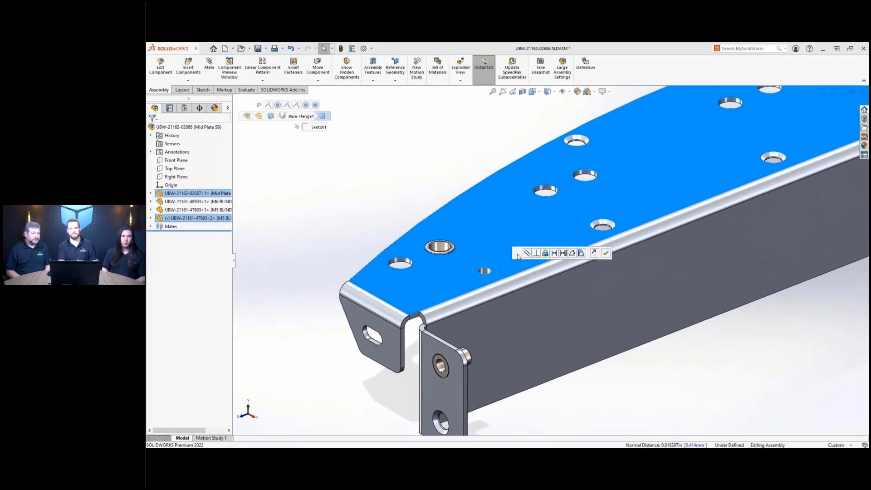
{"action": "key", "text": "Escape"}
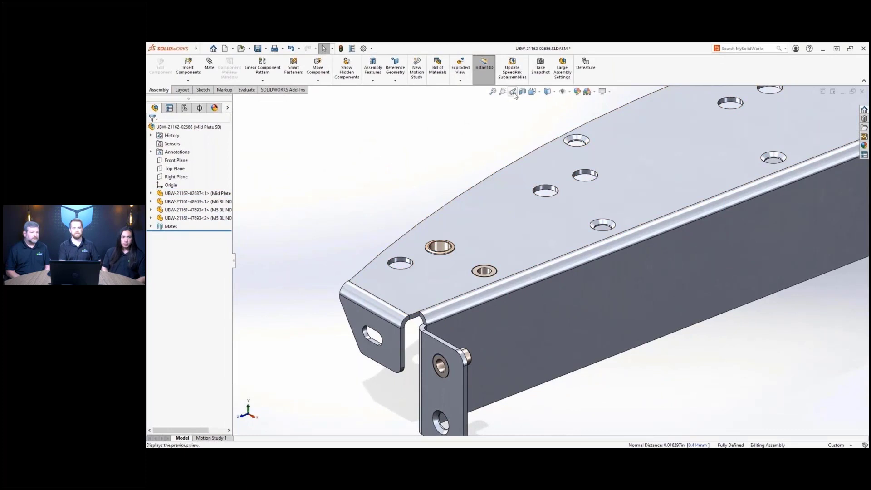
{"action": "left_click", "coordinate": [513, 93]}
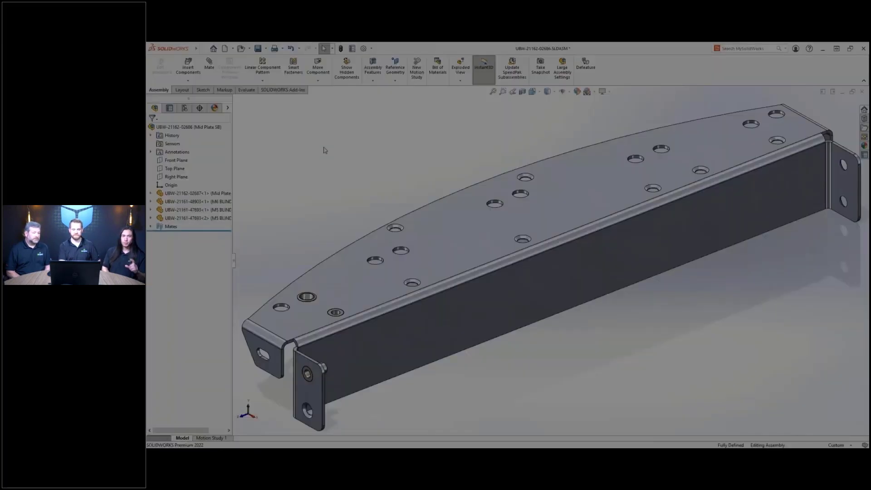
- Create a pattern driven component pattern copying the fastener into the Ø10 hole pattern
{"action": "key", "text": "s"}
{"action": "left_click", "coordinate": [359, 169]}
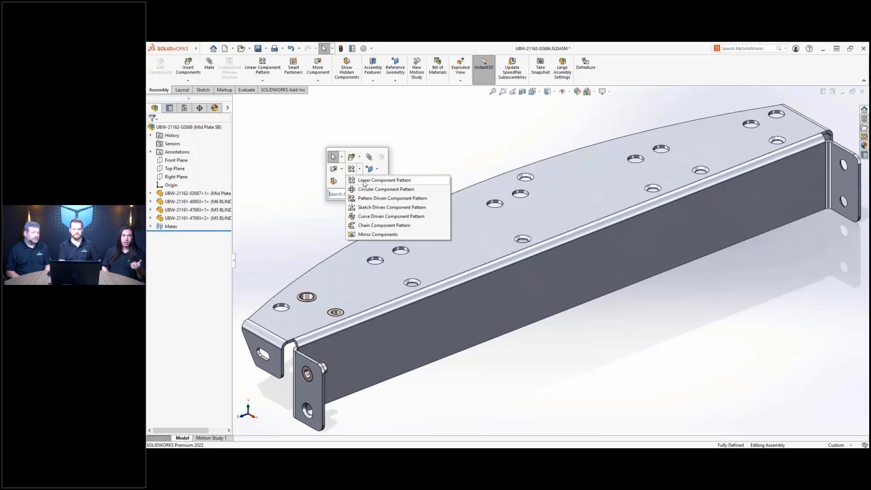
{"action": "left_click", "coordinate": [391, 199]}
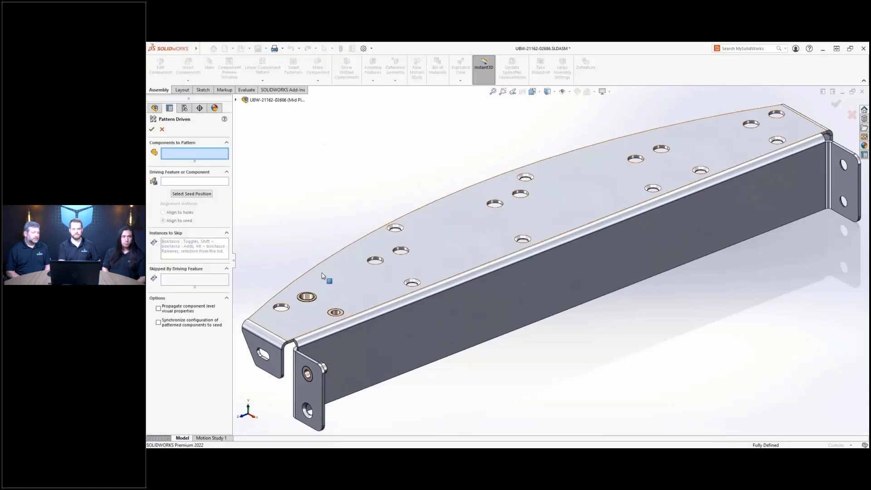
{"action": "left_click", "coordinate": [306, 296]}
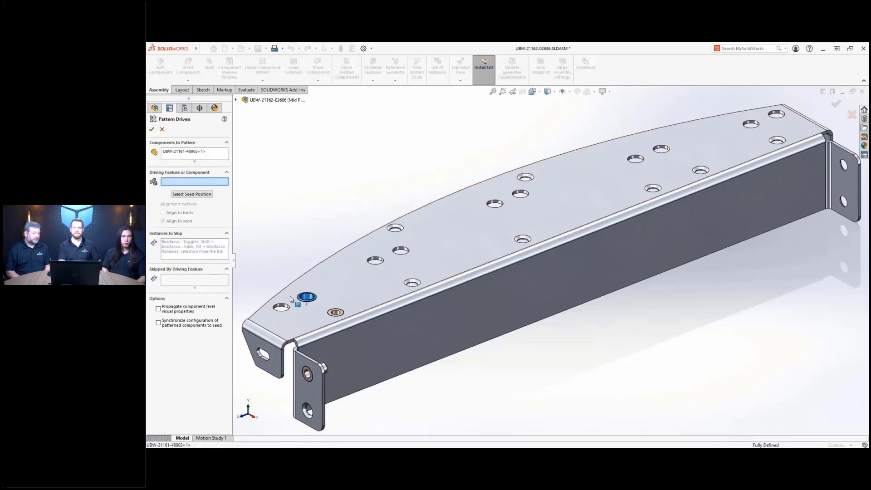
{"action": "left_click", "coordinate": [282, 307]}
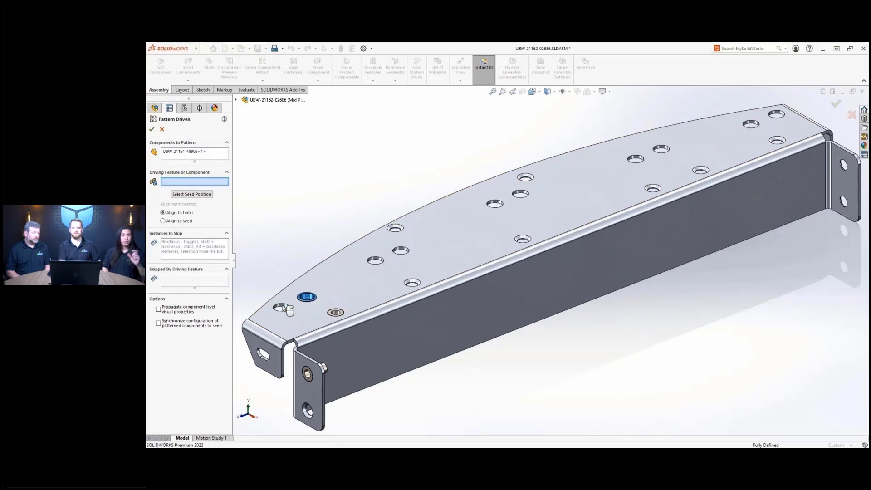
{"action": "right_click", "coordinate": [498, 205]}
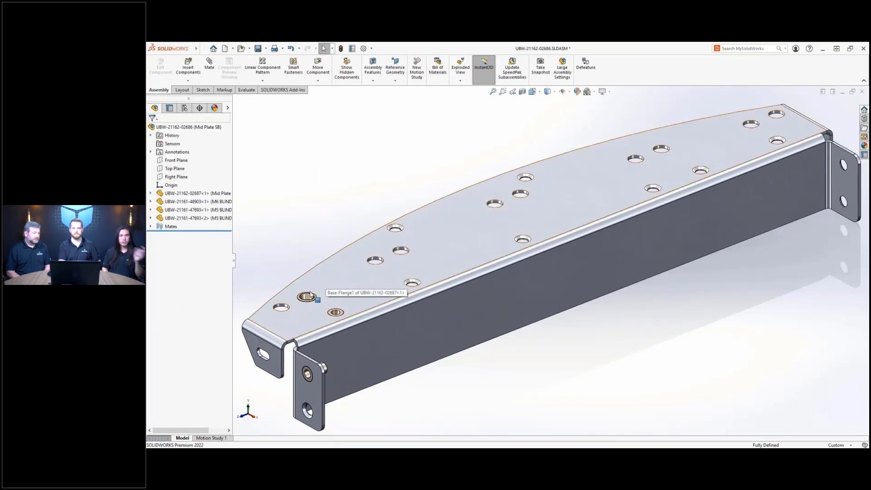
- Fix the seed fastener's mate so it is concentric with a plate hole
{"action": "left_click", "coordinate": [309, 295]}
{"action": "left_click", "coordinate": [349, 282]}
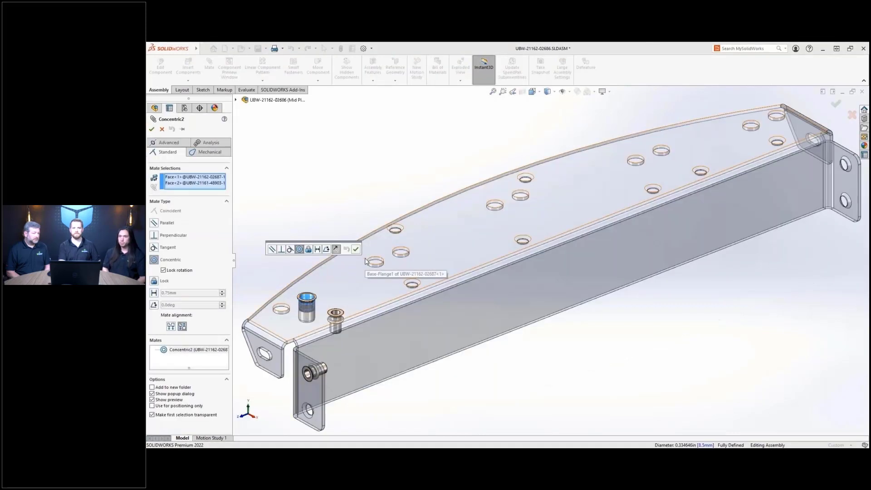
{"action": "left_click", "coordinate": [202, 178]}
{"action": "key", "text": "Delete"}
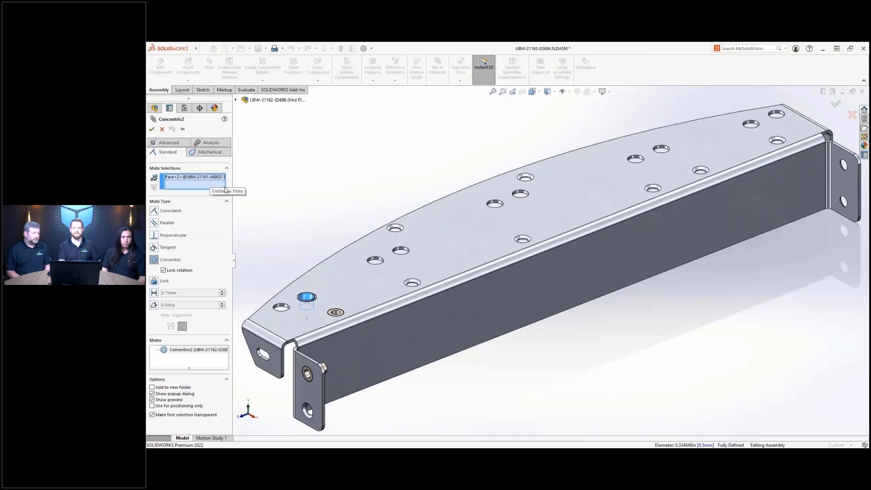
{"action": "left_click", "coordinate": [520, 194]}
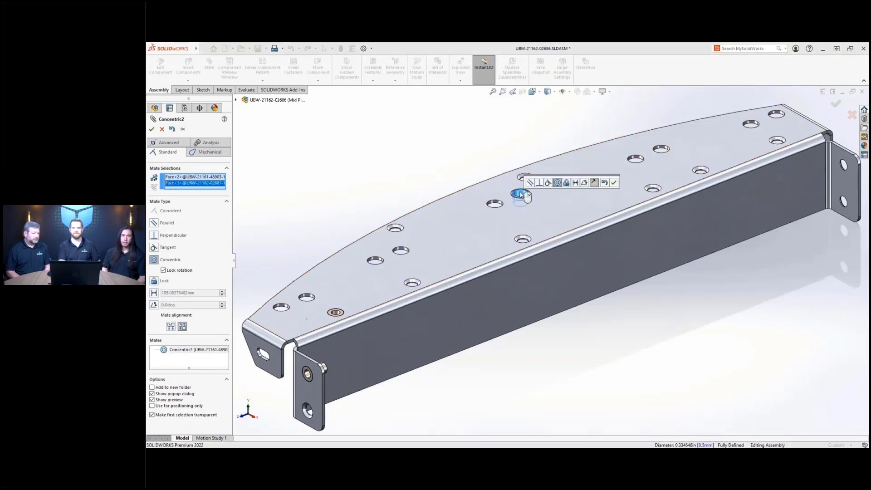
{"action": "key", "text": "Return"}
{"action": "key", "text": "Return"}
- Create another pattern driven pattern filling the Ø10 holes with the fastener
{"action": "key", "text": "s"}
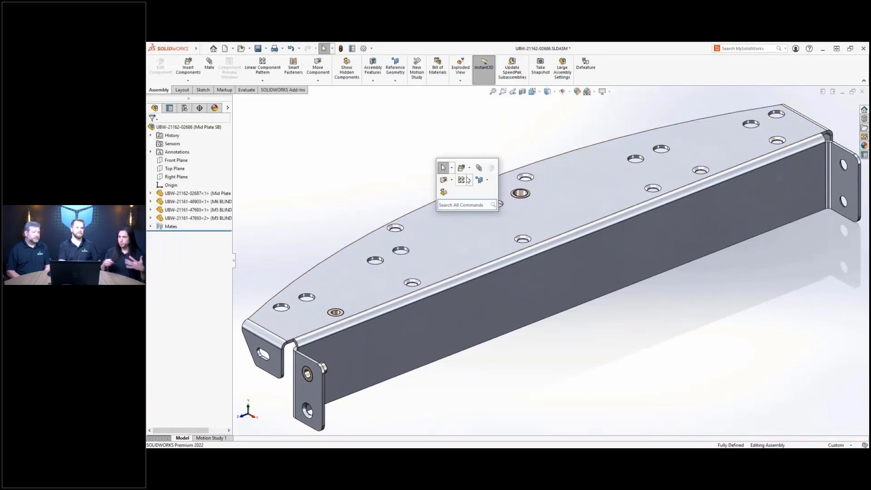
{"action": "left_click", "coordinate": [467, 179]}
{"action": "left_click", "coordinate": [485, 209]}
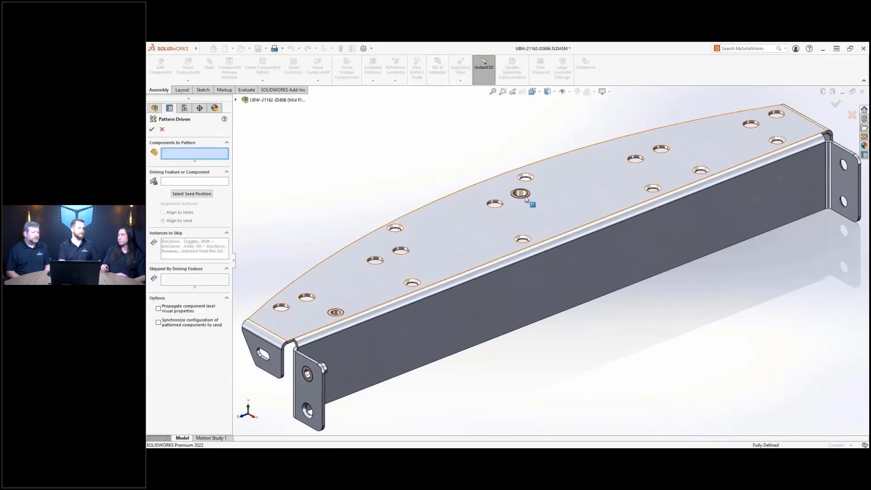
{"action": "left_click", "coordinate": [523, 195]}
{"action": "left_click", "coordinate": [495, 204]}
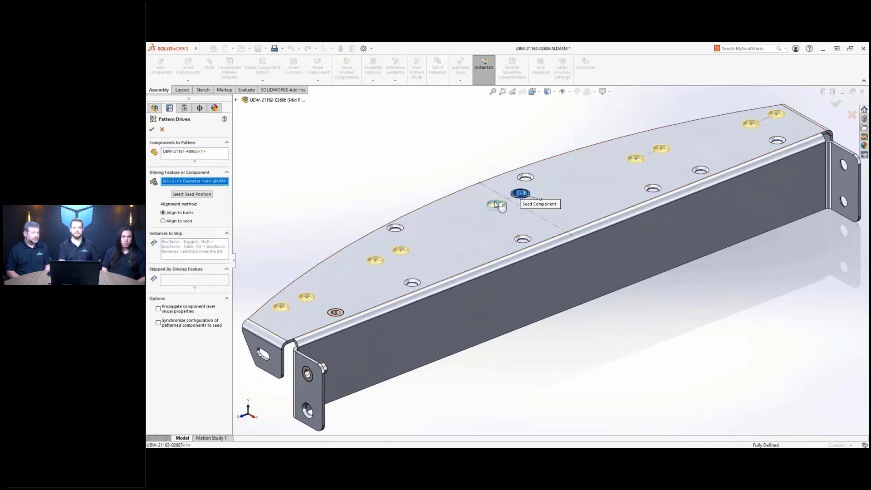
{"action": "key", "text": "Return"}
- Pattern the second fastener type into the Ø7 hole pattern
{"action": "key", "text": "s"}
{"action": "left_click", "coordinate": [342, 221]}
{"action": "left_click", "coordinate": [347, 251]}
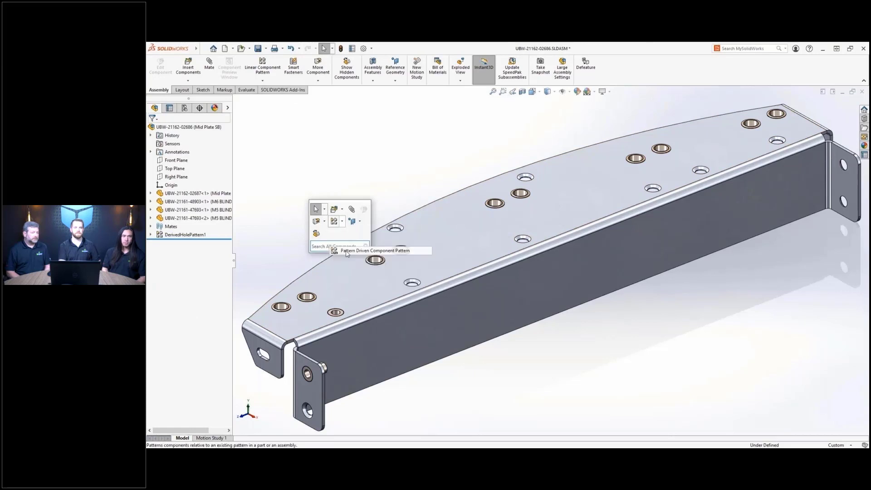
{"action": "left_click", "coordinate": [336, 312]}
{"action": "left_click", "coordinate": [413, 283]}
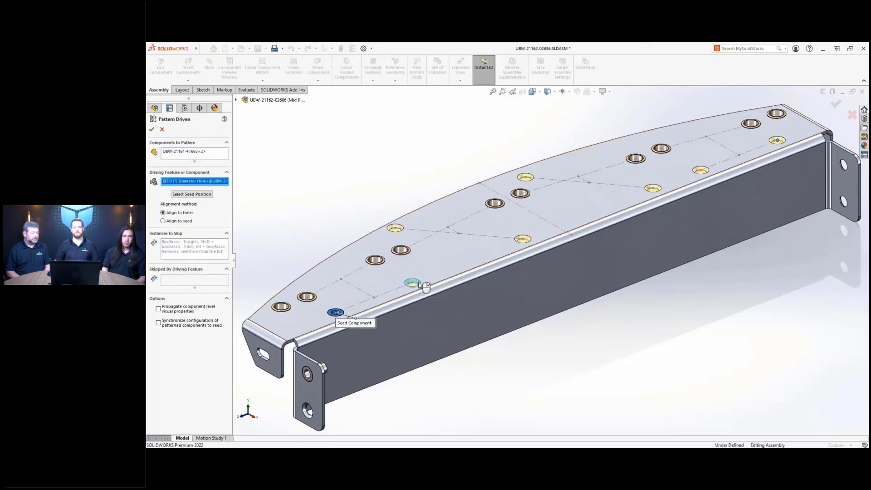
{"action": "key", "text": "Return"}
- Pattern the bracket-end fastener into the bracket end holes
{"action": "key", "text": "s"}
{"action": "left_click", "coordinate": [325, 250]}
{"action": "left_click", "coordinate": [336, 279]}
{"action": "left_click", "coordinate": [335, 279]}
{"action": "left_click", "coordinate": [307, 374]}
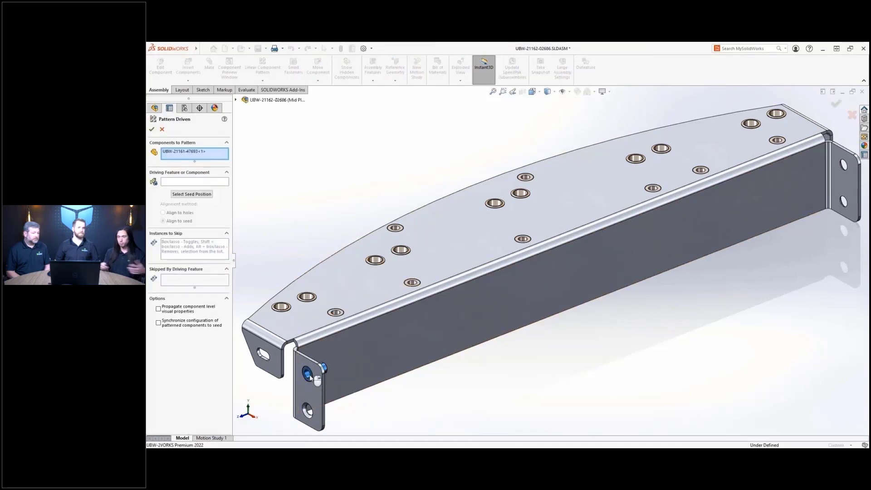
{"action": "left_click", "coordinate": [306, 410]}
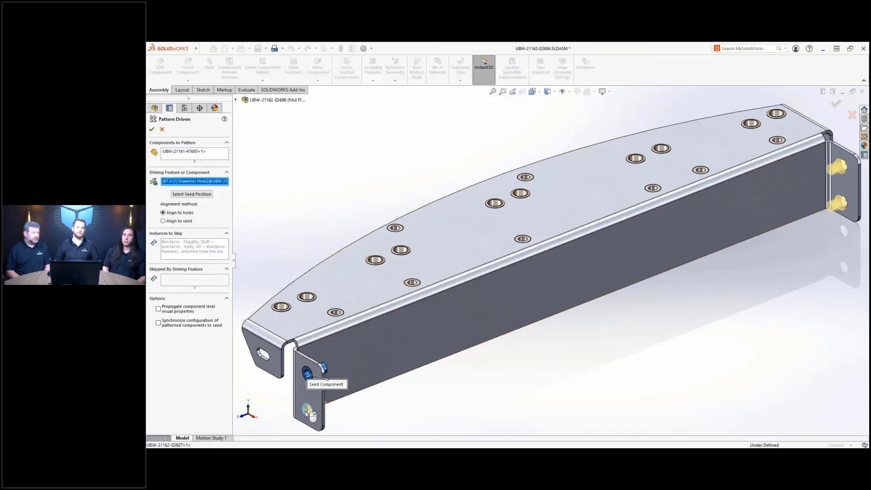
{"action": "key", "text": "Return"}
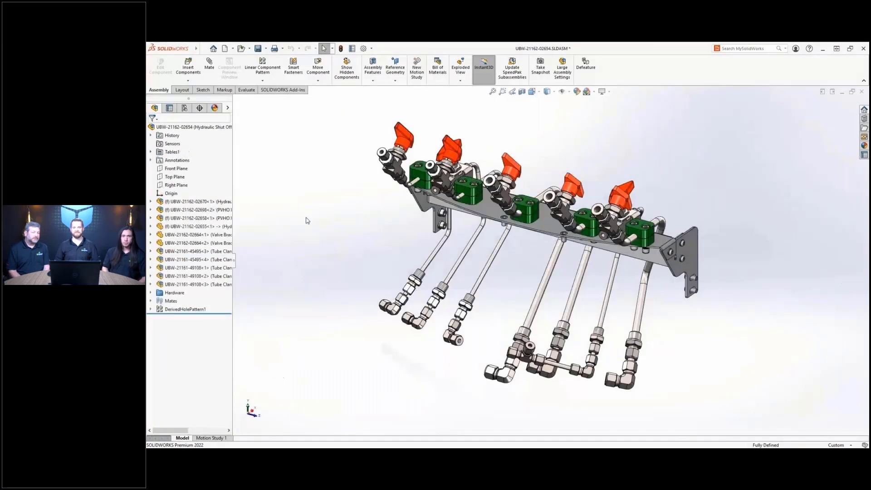
- Add a new assembly configuration named 'Primary System'
{"action": "left_click", "coordinate": [185, 108]}
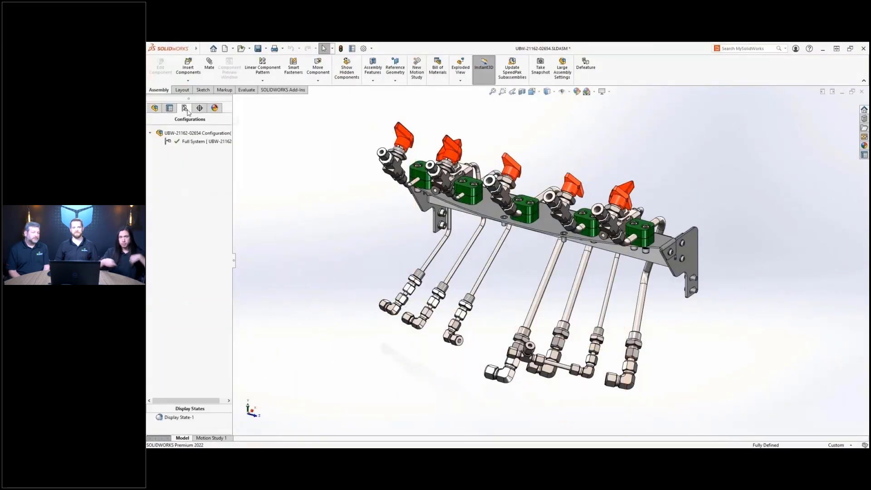
{"action": "right_click", "coordinate": [188, 131]}
{"action": "left_click", "coordinate": [193, 148]}
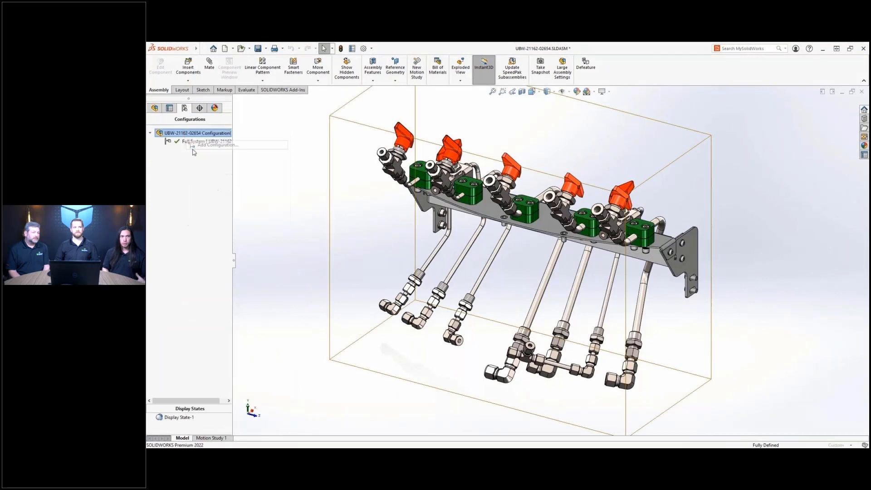
{"action": "type", "text": "Primary S"}
{"action": "key", "text": "Return"}
{"action": "left_click", "coordinate": [150, 109]}
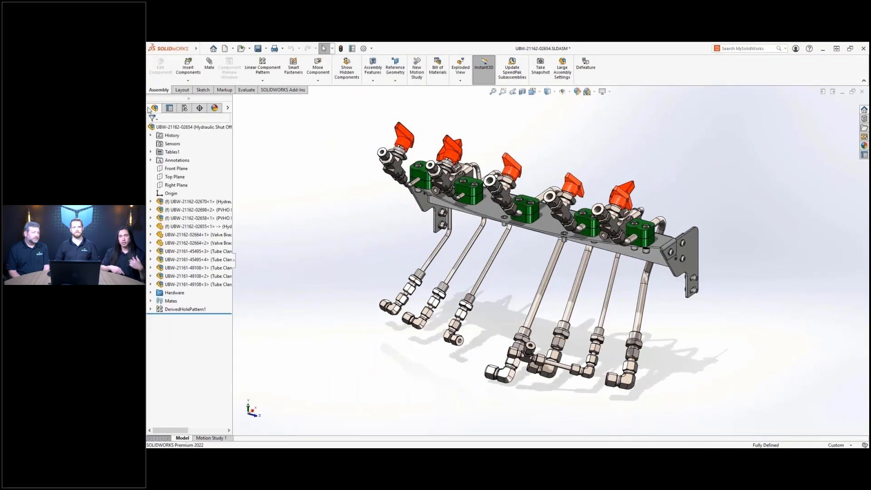
{"action": "left_click", "coordinate": [195, 218]}
{"action": "left_click", "coordinate": [268, 197]}
{"action": "left_click", "coordinate": [200, 226]}
{"action": "left_click", "coordinate": [254, 190]}
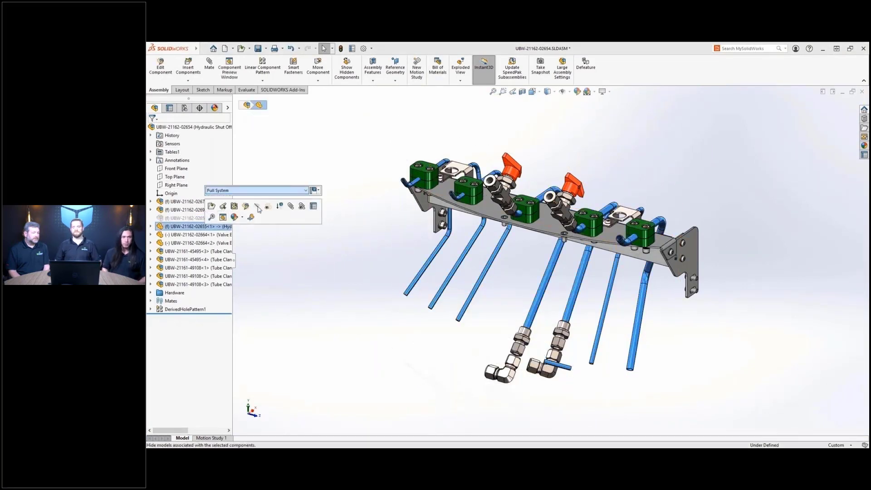
{"action": "left_click", "coordinate": [258, 205]}
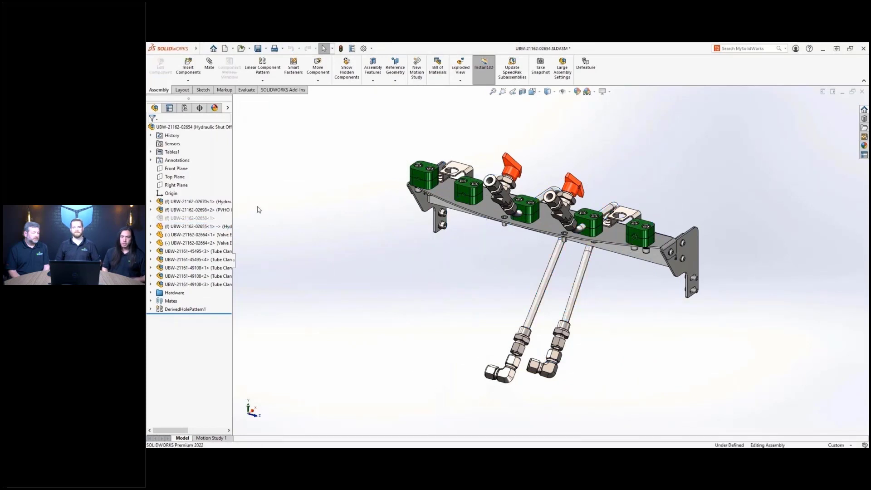
{"action": "left_click", "coordinate": [194, 235]}
{"action": "left_click", "coordinate": [195, 268], "text": "shift"}
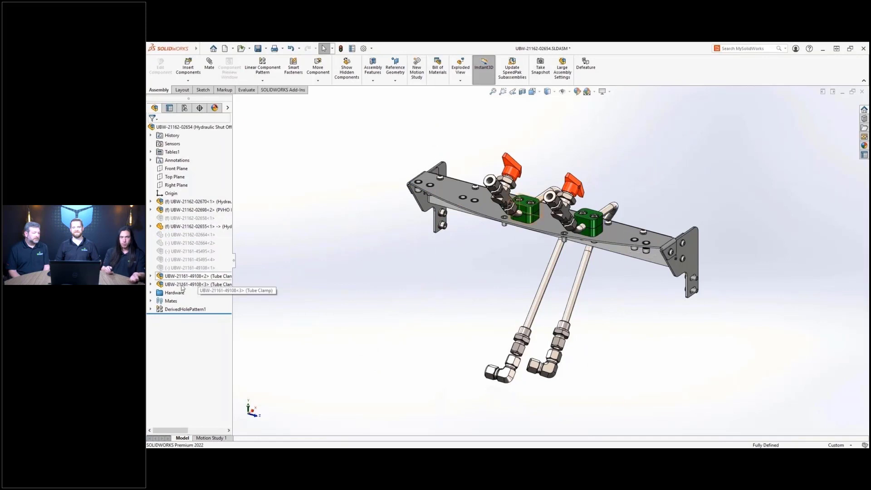
{"action": "double_click", "coordinate": [172, 295]}
{"action": "left_click", "coordinate": [172, 300]}
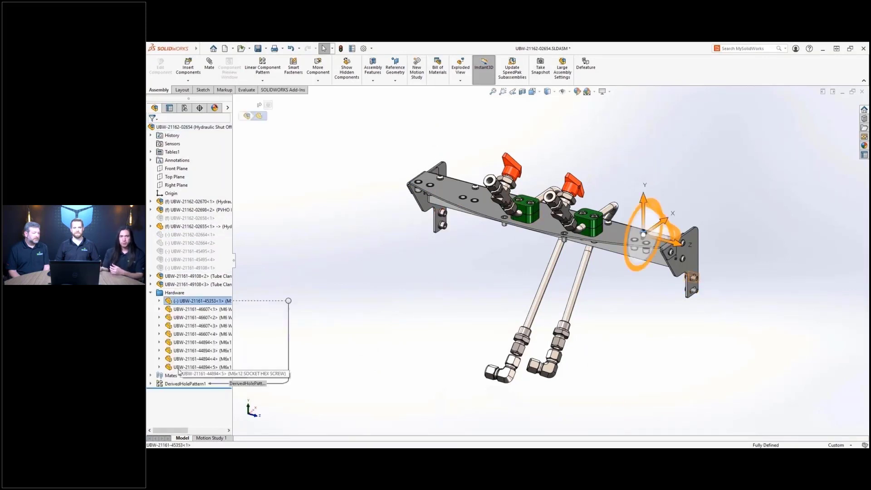
{"action": "left_click", "coordinate": [193, 366]}
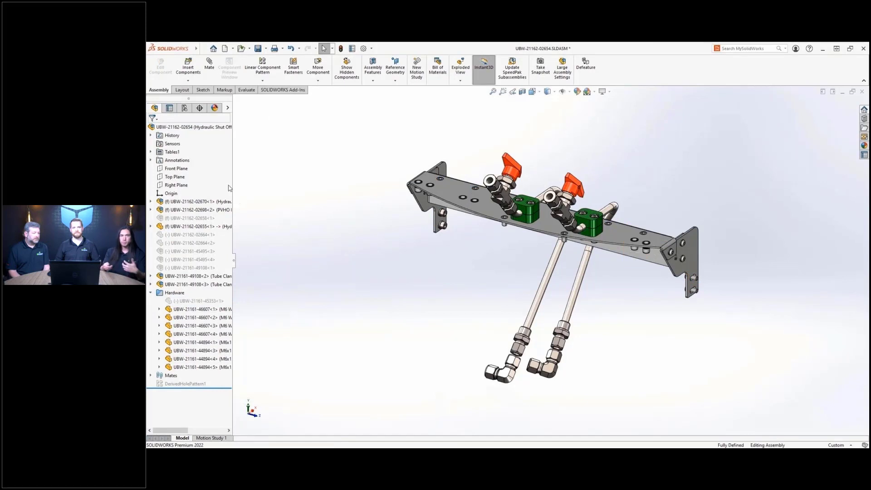
- Show the Configuration Table from the Tables group
{"action": "left_click", "coordinate": [185, 108]}
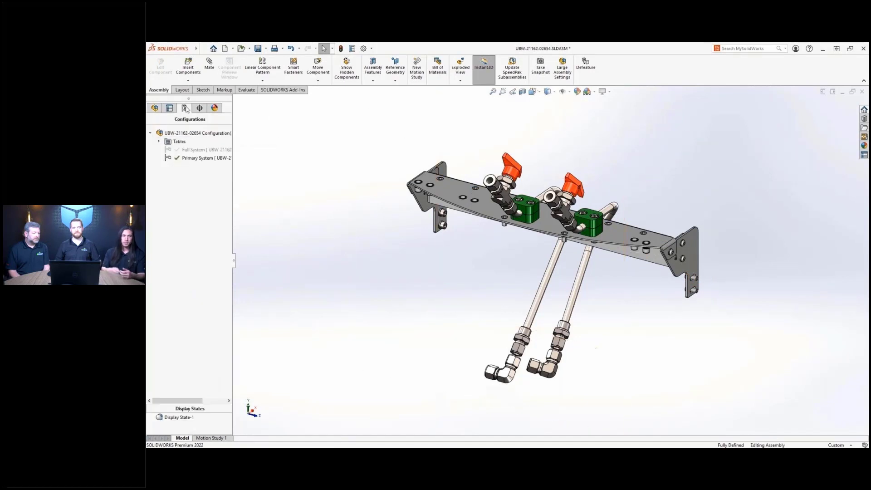
{"action": "left_click", "coordinate": [158, 141]}
{"action": "left_click", "coordinate": [201, 149]}
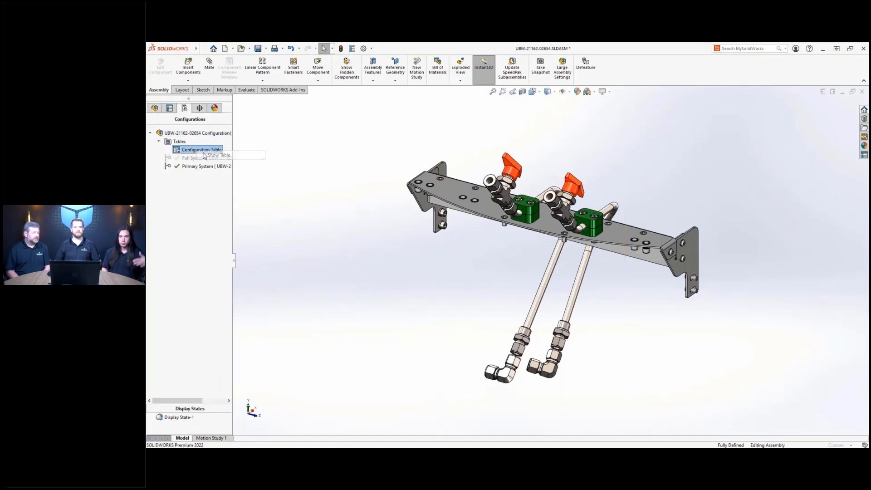
{"action": "left_click", "coordinate": [204, 155]}
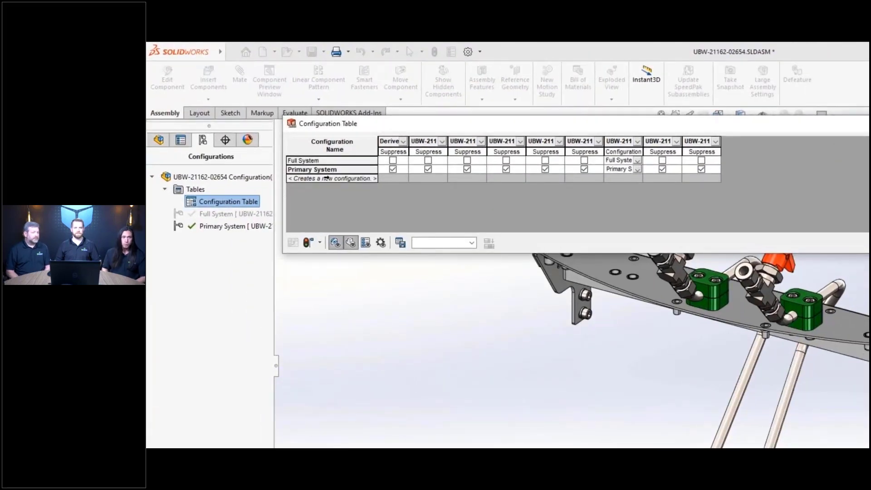
- Add an 'Emergency System' row in the configuration table and make it active
{"action": "left_click", "coordinate": [326, 178]}
{"action": "type", "text": "Emergency System"}
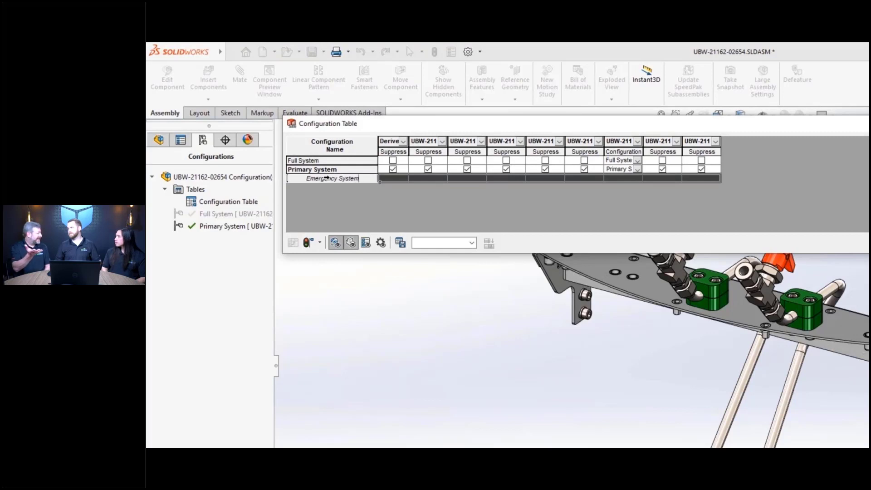
{"action": "key", "text": "Return"}
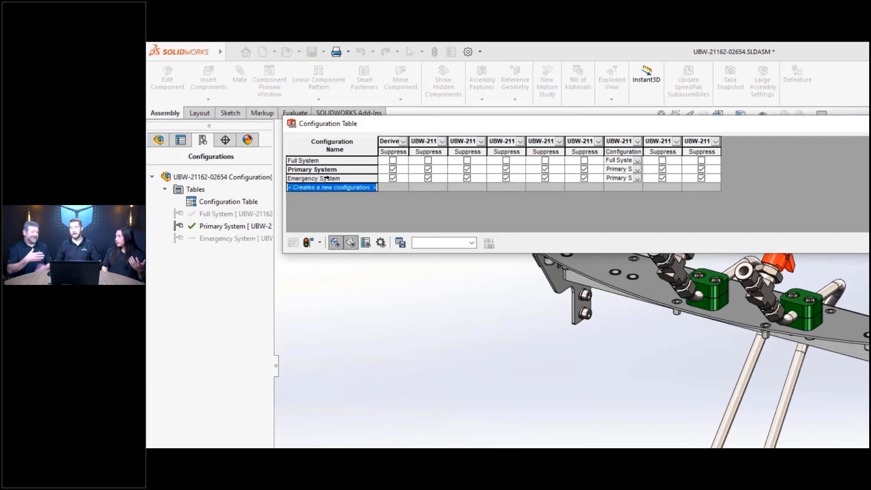
{"action": "right_click", "coordinate": [326, 179]}
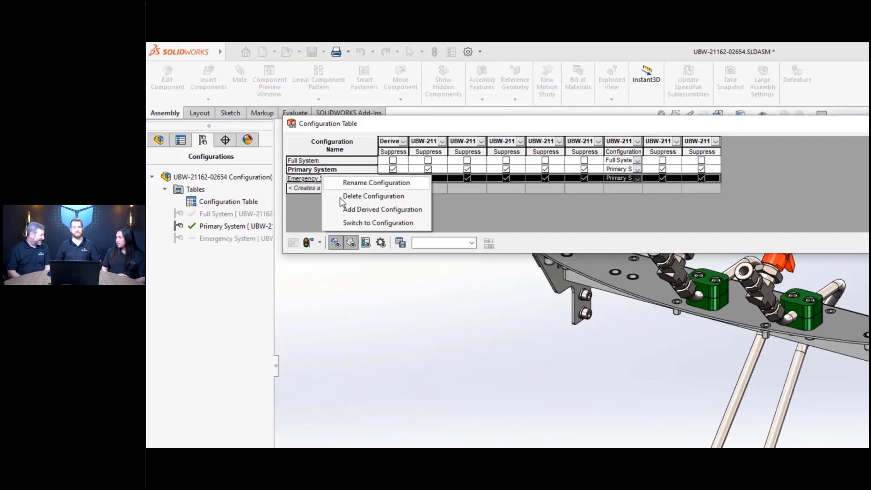
{"action": "left_click", "coordinate": [359, 223]}
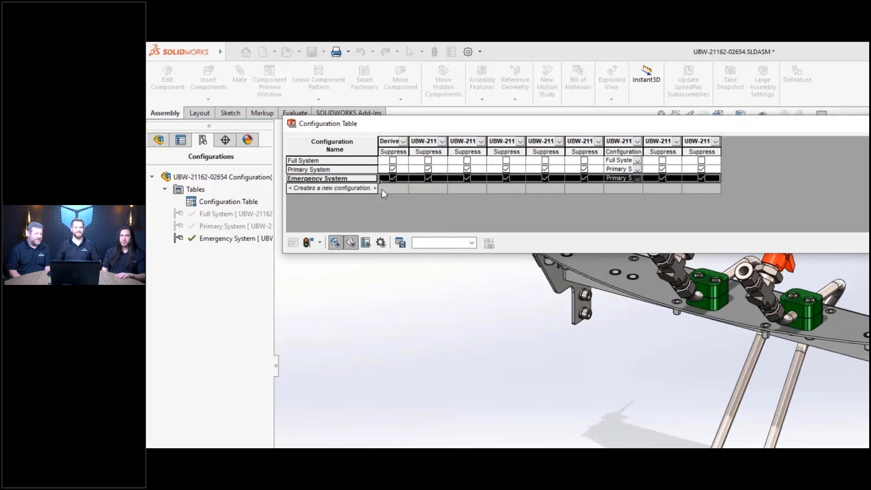
- Unsuppress all Emergency System components, use the sub-part's Emergency System version, and apply the table
{"action": "left_click", "coordinate": [392, 178]}
{"action": "left_click", "coordinate": [428, 179]}
{"action": "left_click", "coordinate": [467, 179]}
{"action": "left_click", "coordinate": [506, 178]}
{"action": "left_click", "coordinate": [545, 179]}
{"action": "left_click", "coordinate": [584, 178]}
{"action": "left_click", "coordinate": [637, 178]}
{"action": "left_click", "coordinate": [630, 187]}
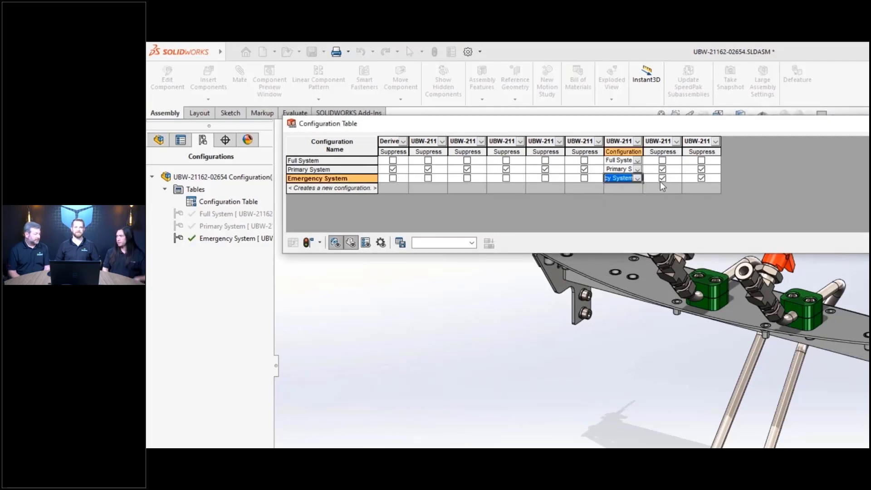
{"action": "left_click", "coordinate": [662, 178]}
{"action": "left_click", "coordinate": [690, 176]}
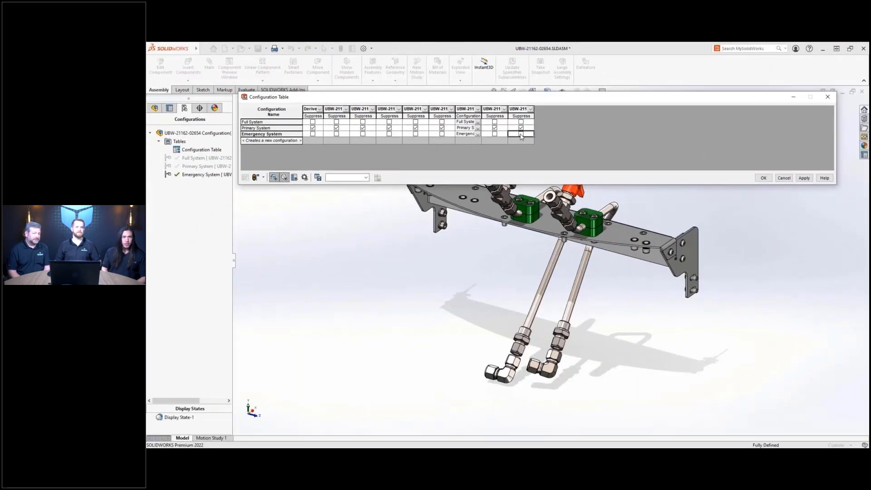
{"action": "left_click", "coordinate": [802, 178]}
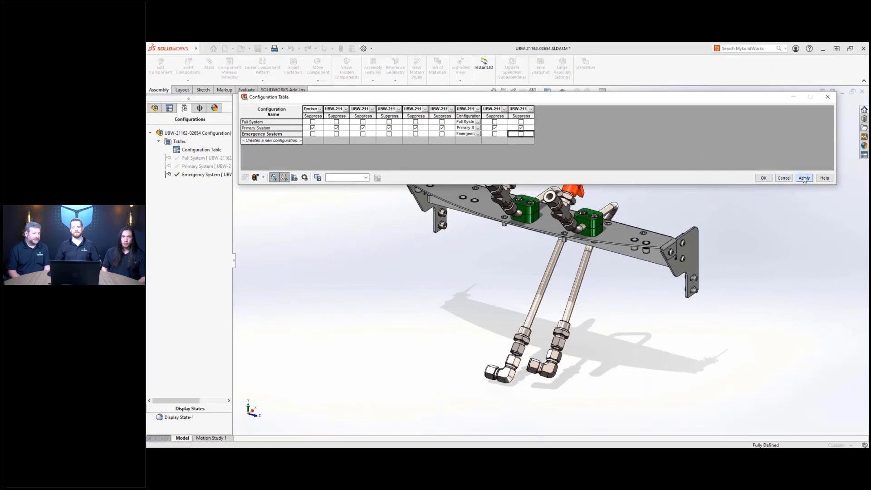
{"action": "left_click", "coordinate": [764, 180]}
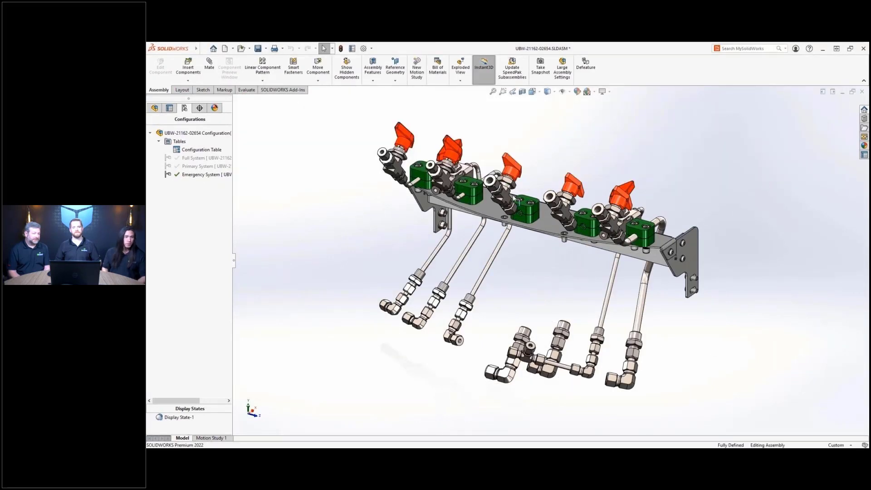
- Suppress the middle valve subassembly and two green valve blocks in Emergency System
{"action": "left_click", "coordinate": [504, 196]}
{"action": "left_click", "coordinate": [528, 194]}
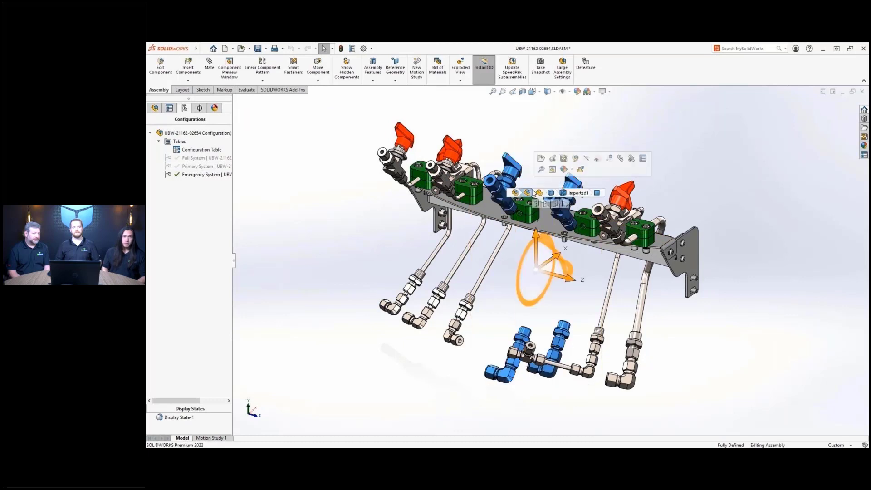
{"action": "left_click", "coordinate": [611, 162]}
{"action": "left_click", "coordinate": [517, 206]}
{"action": "left_click", "coordinate": [590, 179]}
{"action": "left_click", "coordinate": [587, 211]}
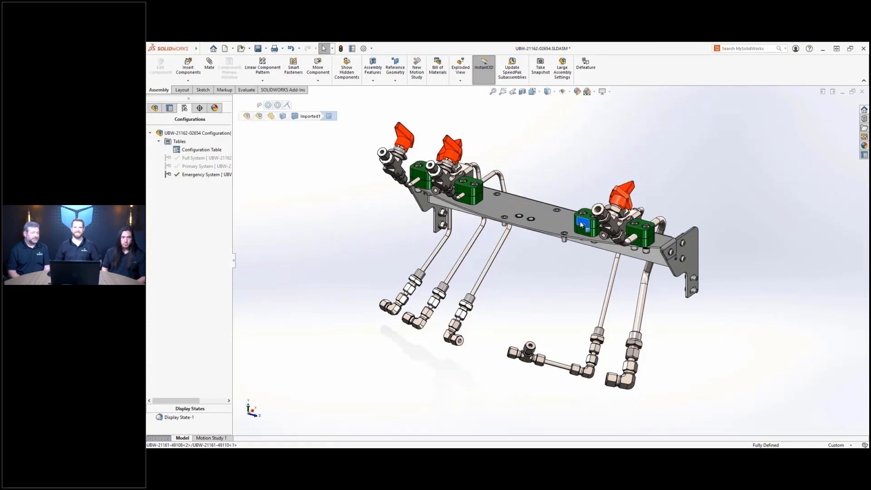
{"action": "left_click", "coordinate": [682, 183]}
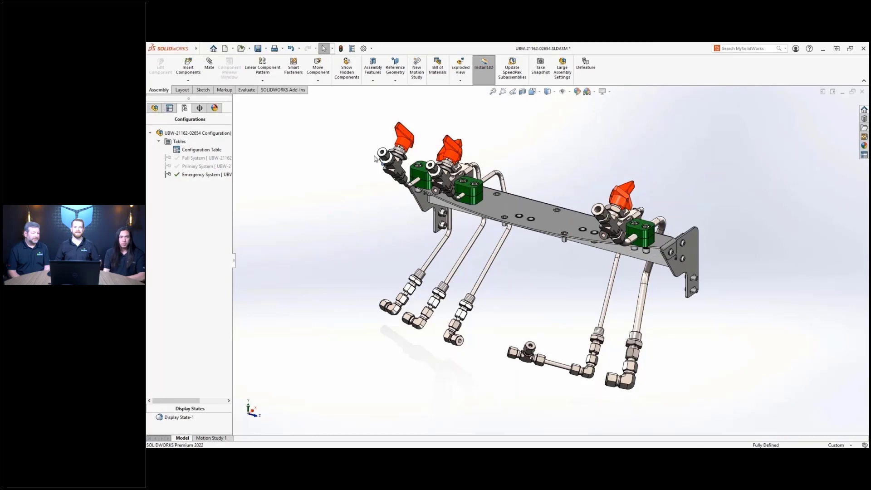
- Edit the configuration table showing custom property columns instead of Derive and suppression columns
{"action": "right_click", "coordinate": [203, 149]}
{"action": "left_click", "coordinate": [220, 154]}
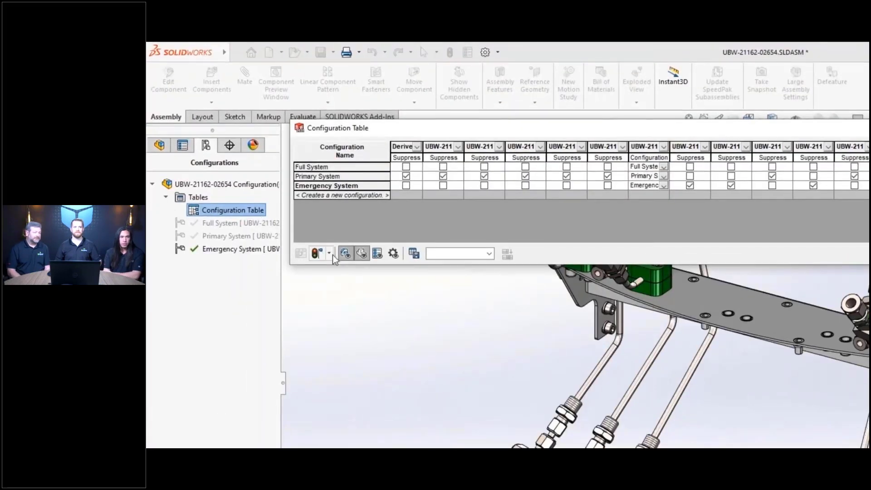
{"action": "left_click", "coordinate": [346, 254]}
{"action": "left_click", "coordinate": [376, 255]}
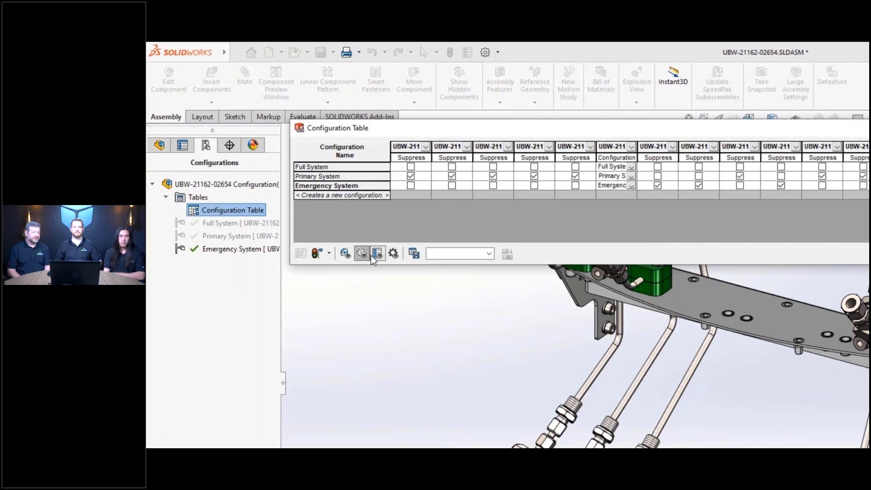
{"action": "left_click", "coordinate": [361, 255]}
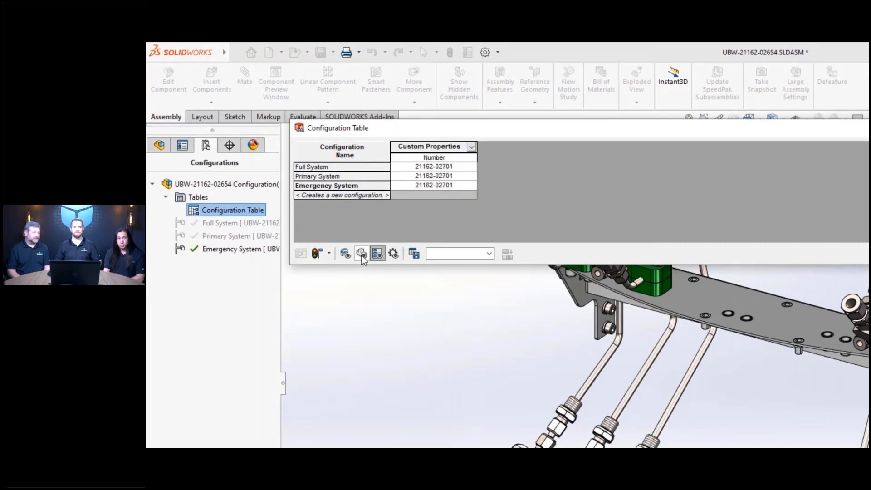
{"action": "left_click", "coordinate": [465, 177]}
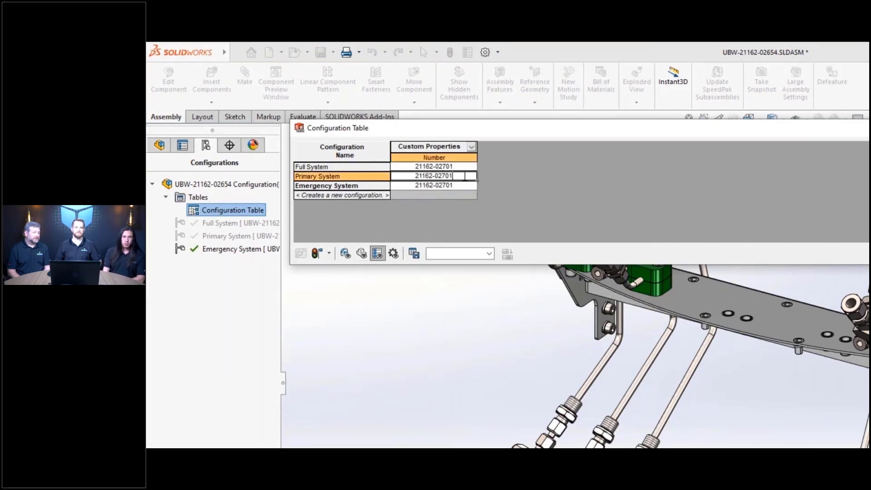
{"action": "key", "text": "BackSpace"}
{"action": "type", "text": "2"}
{"action": "key", "text": "Return"}
{"action": "key", "text": "Right"}
{"action": "key", "text": "BackSpace"}
{"action": "type", "text": "3"}
{"action": "key", "text": "Return"}
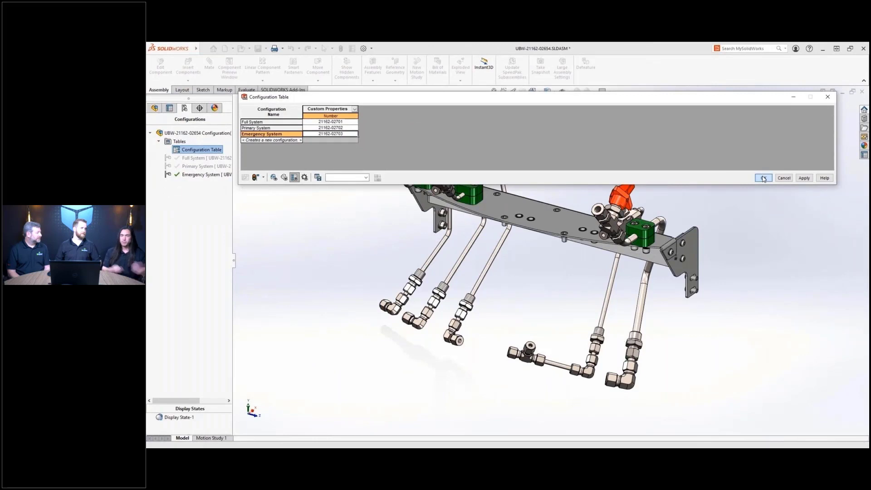
{"action": "left_click", "coordinate": [761, 178]}
{"action": "double_click", "coordinate": [200, 158]}
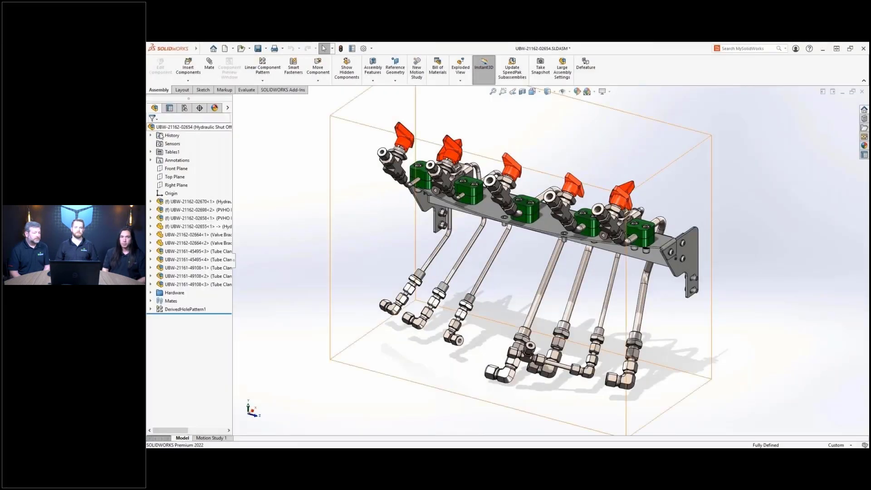
- Show Bill of Materials1 in a new window beside the assembly
{"action": "left_click", "coordinate": [150, 152]}
{"action": "right_click", "coordinate": [193, 165]}
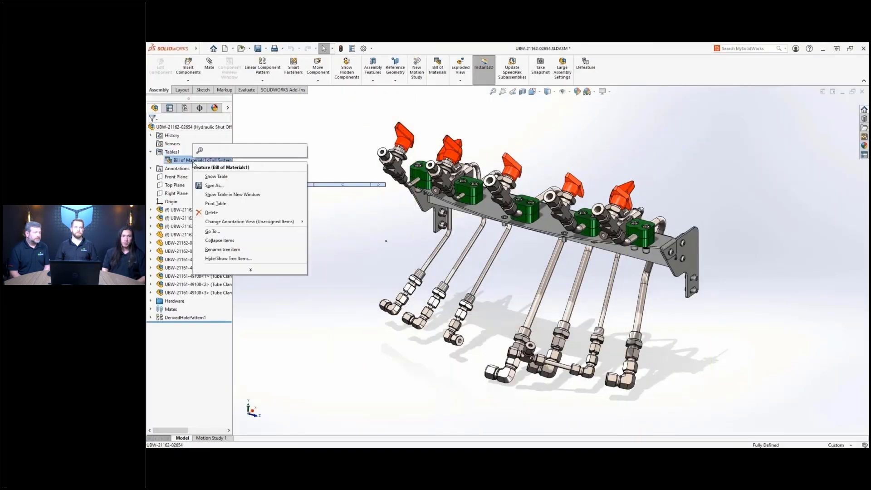
{"action": "left_click", "coordinate": [217, 197]}
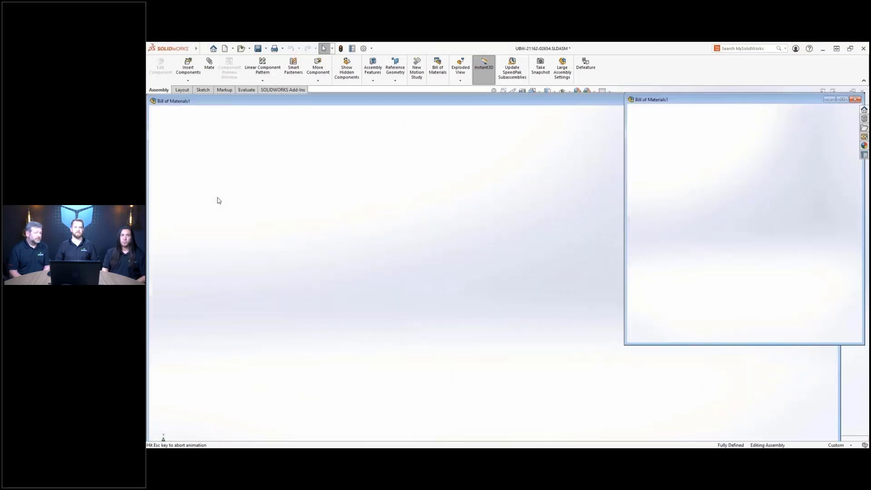
{"action": "left_click", "coordinate": [209, 220]}
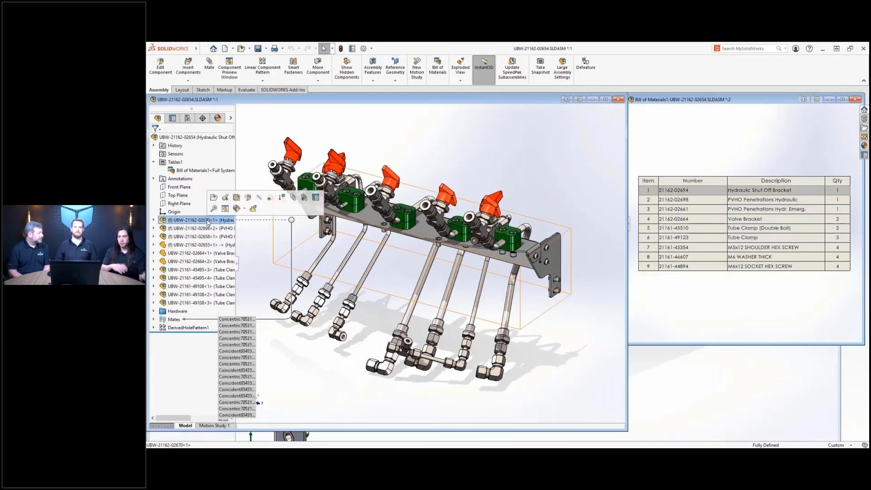
- Inspect the penetrations and piping components, checking the piping part's component properties
{"action": "left_click", "coordinate": [204, 228]}
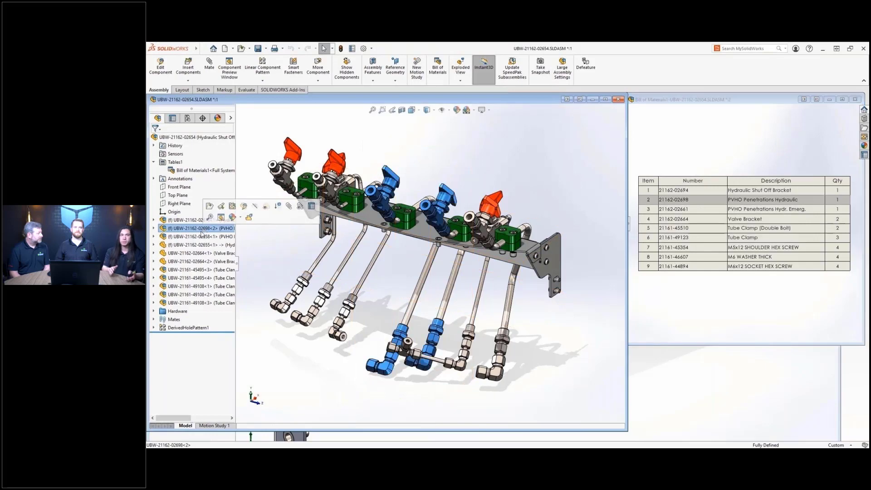
{"action": "left_click", "coordinate": [200, 236]}
{"action": "left_click", "coordinate": [198, 244]}
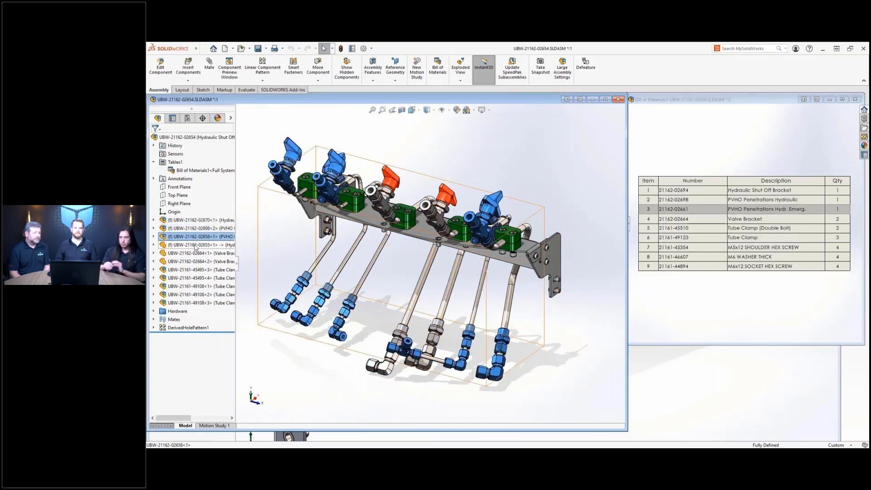
{"action": "left_click", "coordinate": [303, 222]}
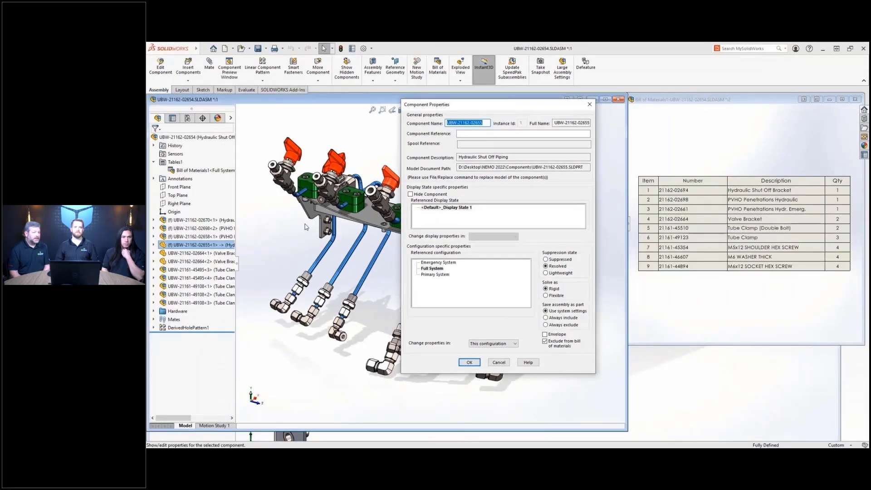
{"action": "key", "text": "Escape"}
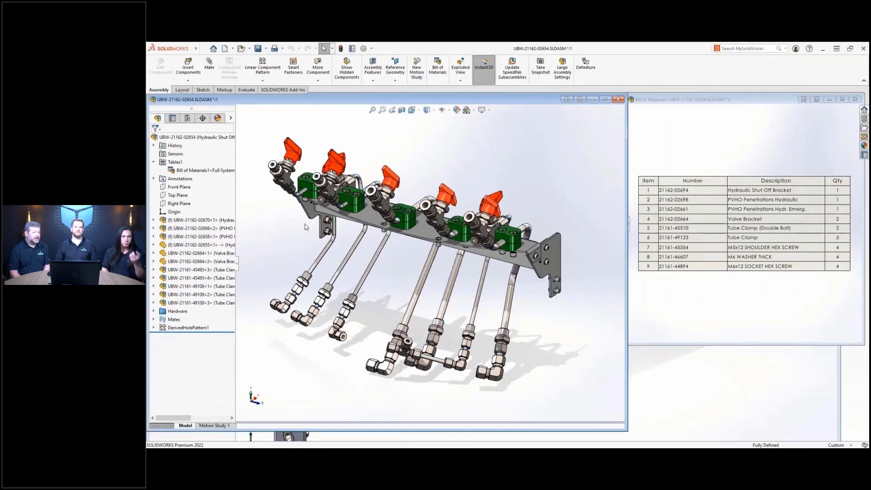
{"action": "left_click", "coordinate": [203, 245]}
{"action": "left_click", "coordinate": [211, 221]}
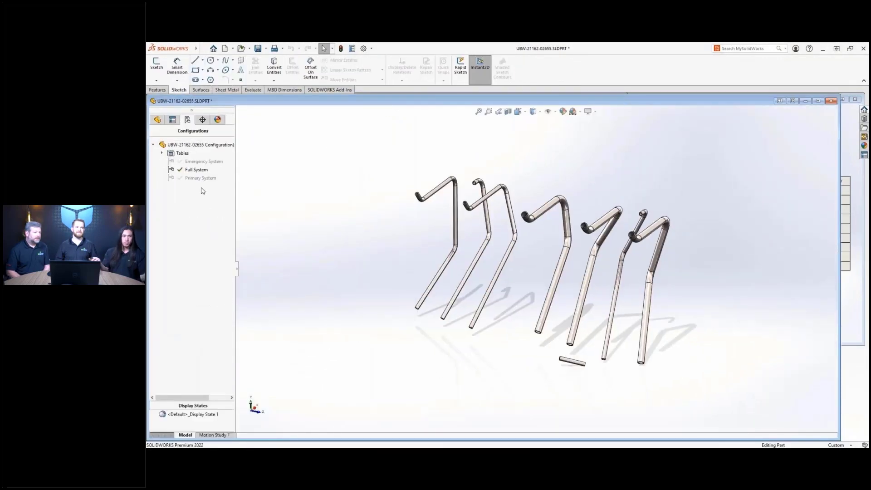
{"action": "left_click", "coordinate": [197, 169]}
{"action": "right_click", "coordinate": [198, 170]}
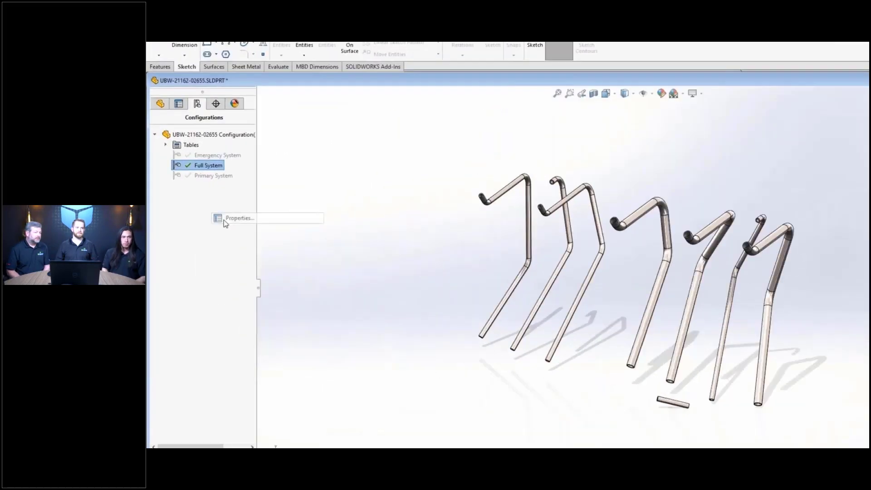
{"action": "left_click", "coordinate": [236, 218]}
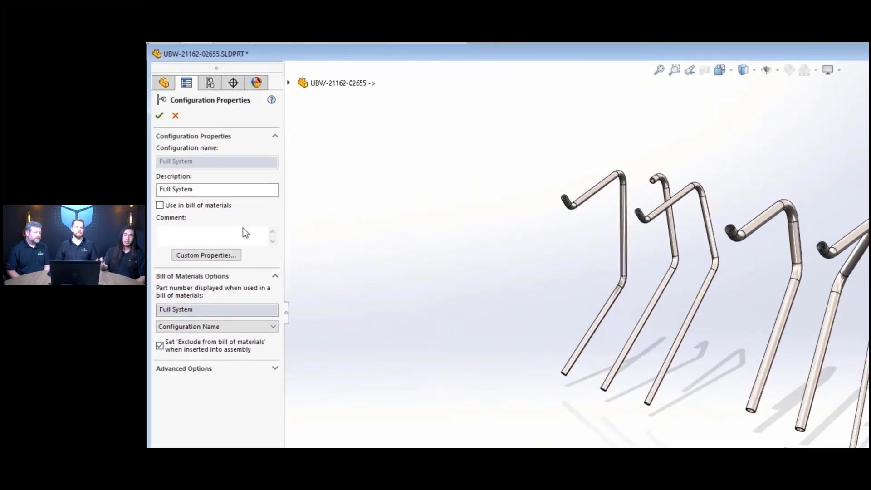
{"action": "key", "text": "Escape"}
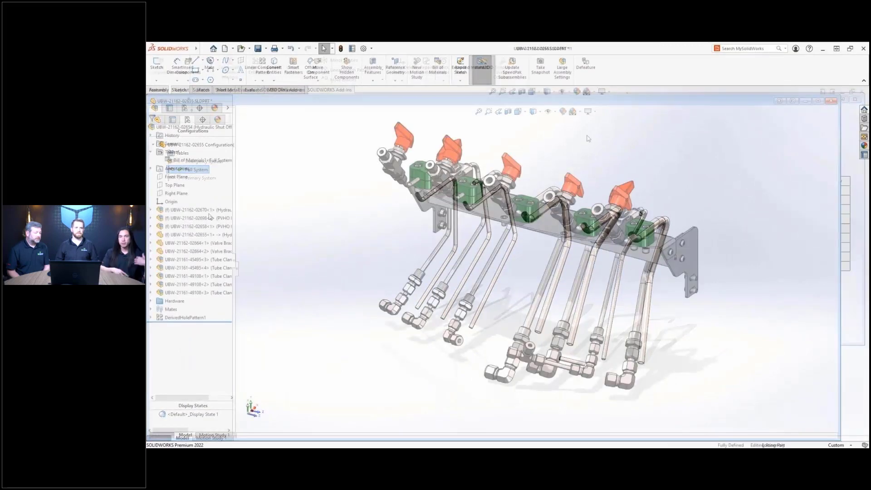
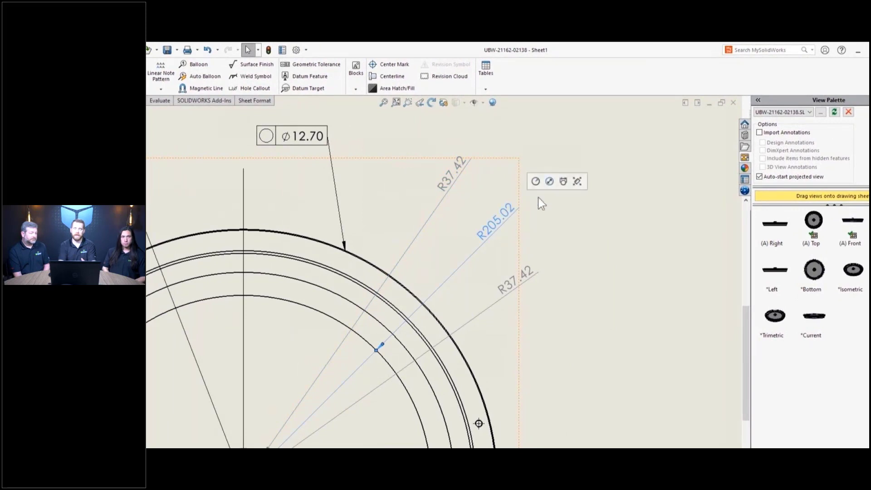
- Show R205.02 and R37.42 as diameters Ø410.05 and Ø74.85, moving Ø74.85 to the lower right
{"action": "left_click", "coordinate": [550, 182]}
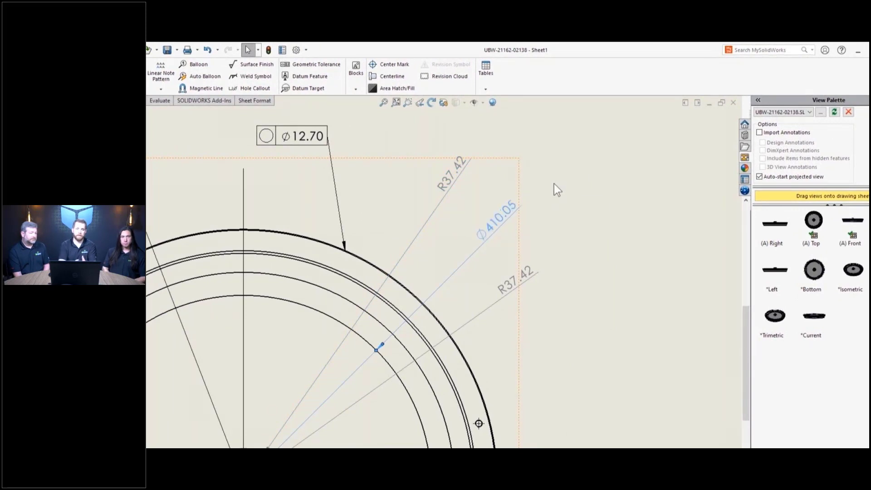
{"action": "left_click", "coordinate": [522, 276]}
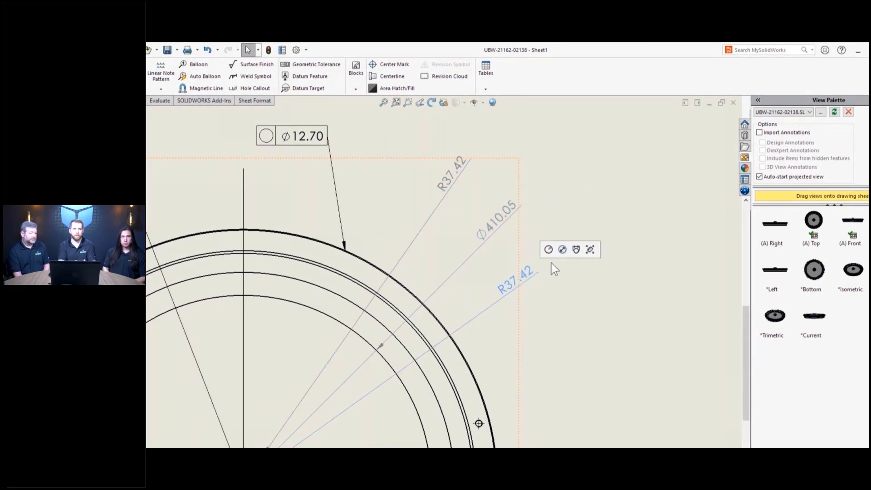
{"action": "left_click", "coordinate": [577, 251]}
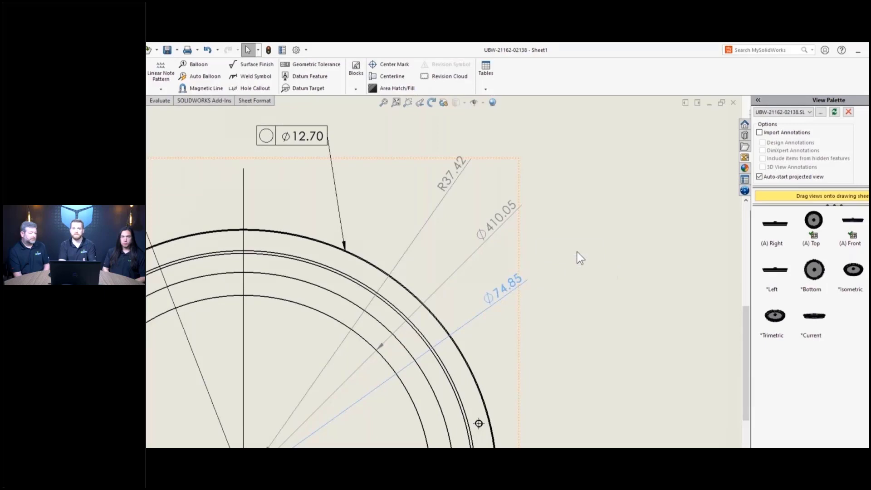
{"action": "key", "text": "f"}
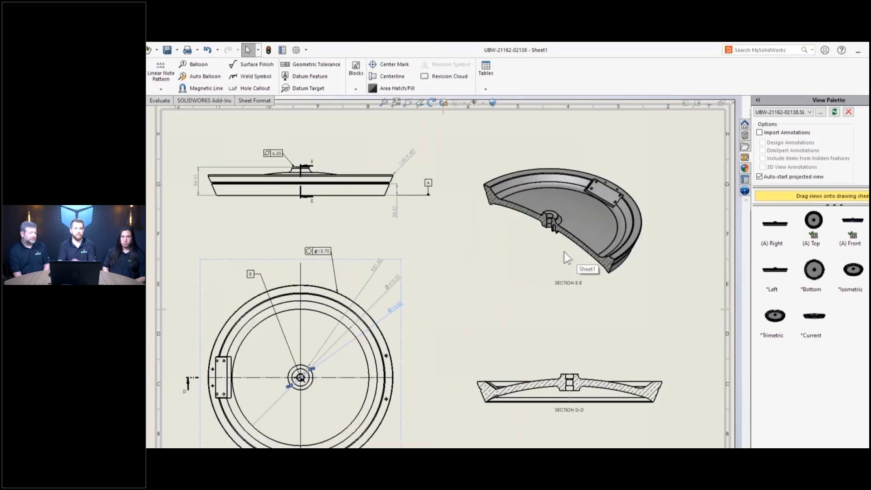
{"action": "left_click_drag", "start_coordinate": [406, 288], "coordinate": [429, 356]}
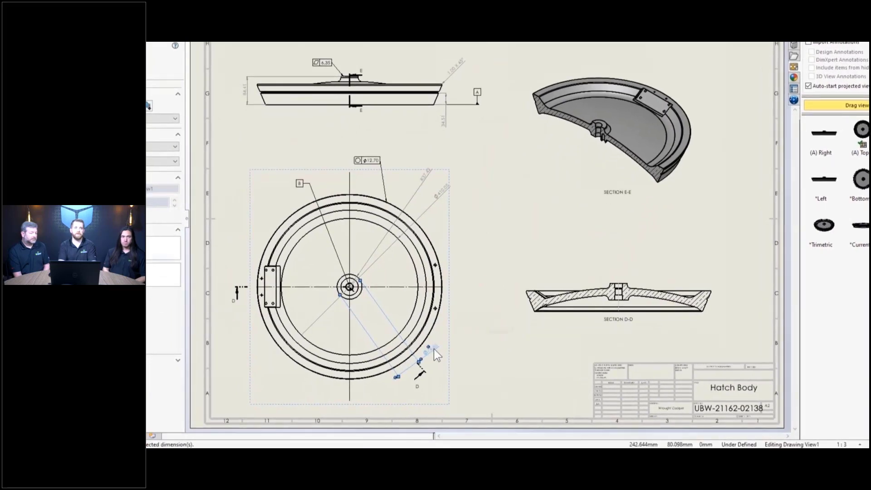
{"action": "left_click_drag", "start_coordinate": [488, 329], "coordinate": [551, 283]}
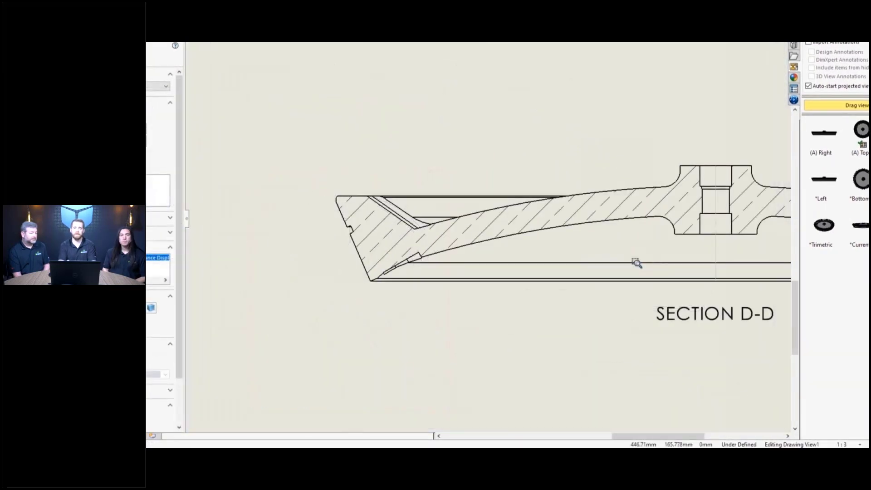
- Add symmetric diameter dimensions Ø23.00 for the hole and Ø52.00 for the boss in Section D-D
{"action": "key", "text": "s"}
{"action": "left_click", "coordinate": [479, 118]}
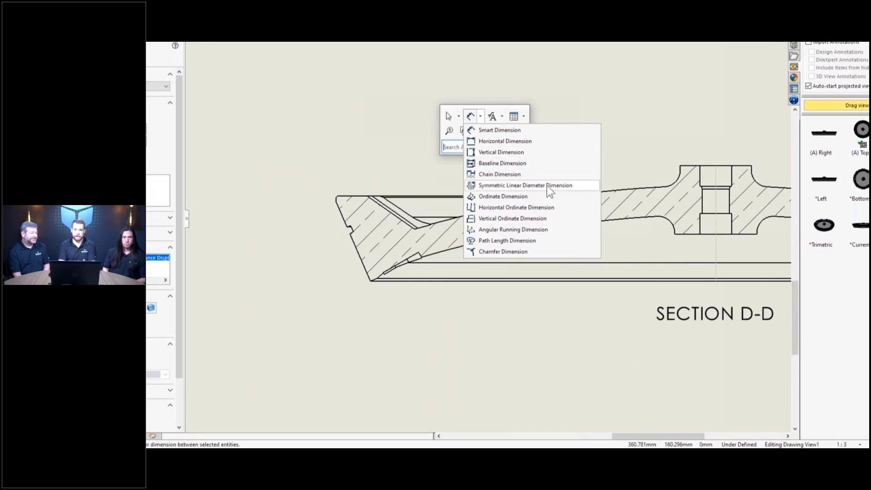
{"action": "left_click", "coordinate": [575, 185]}
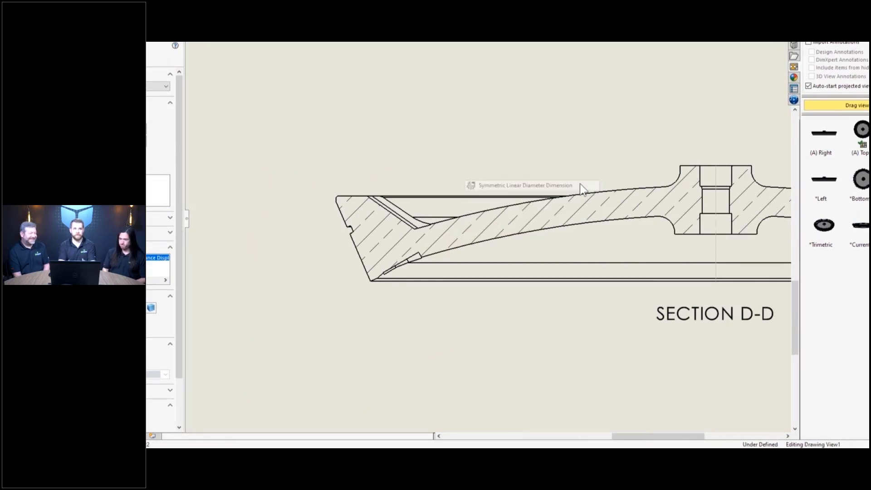
{"action": "left_click", "coordinate": [700, 181]}
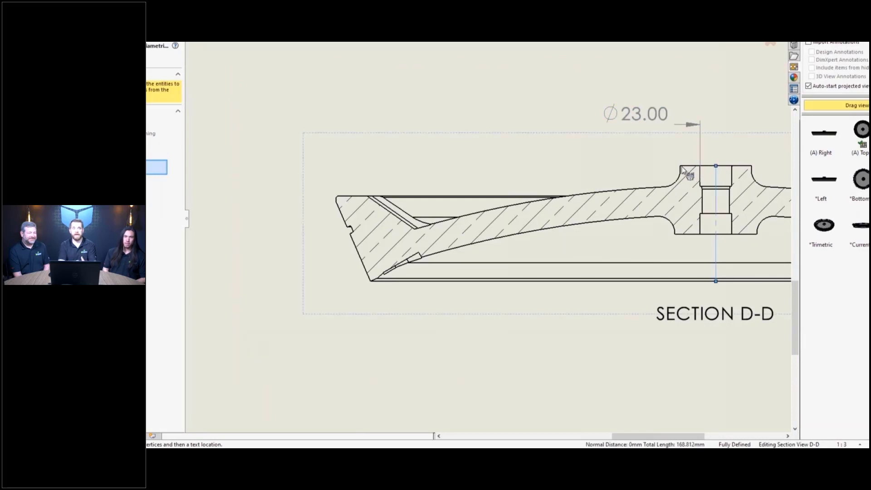
{"action": "left_click", "coordinate": [682, 172]}
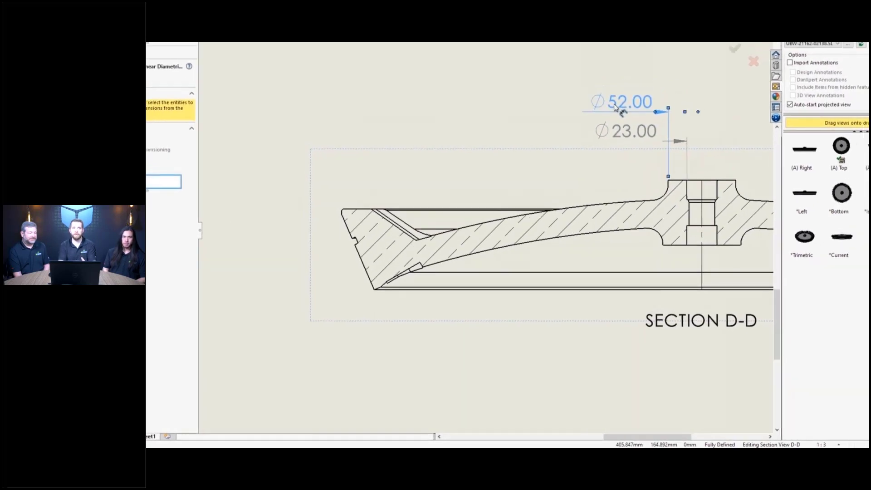
{"action": "left_click", "coordinate": [615, 107]}
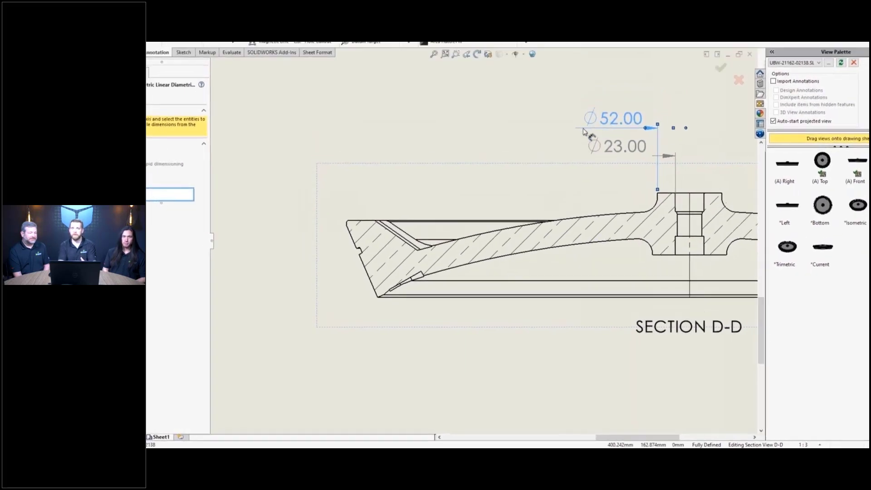
- Stack the outer symmetric diameters Ø554.37, Ø502.17 and Ø429.80, and add Ø460.25 at the right
{"action": "left_click", "coordinate": [343, 214]}
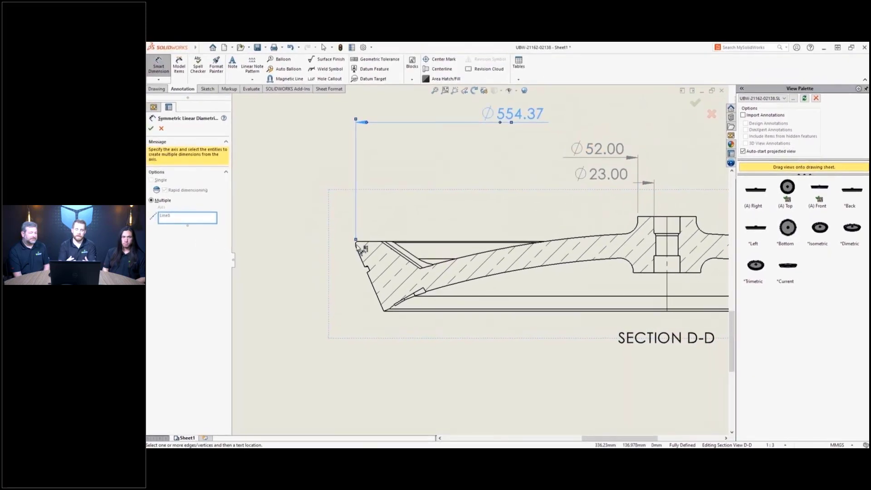
{"action": "left_click", "coordinate": [381, 240]}
{"action": "left_click", "coordinate": [386, 241]}
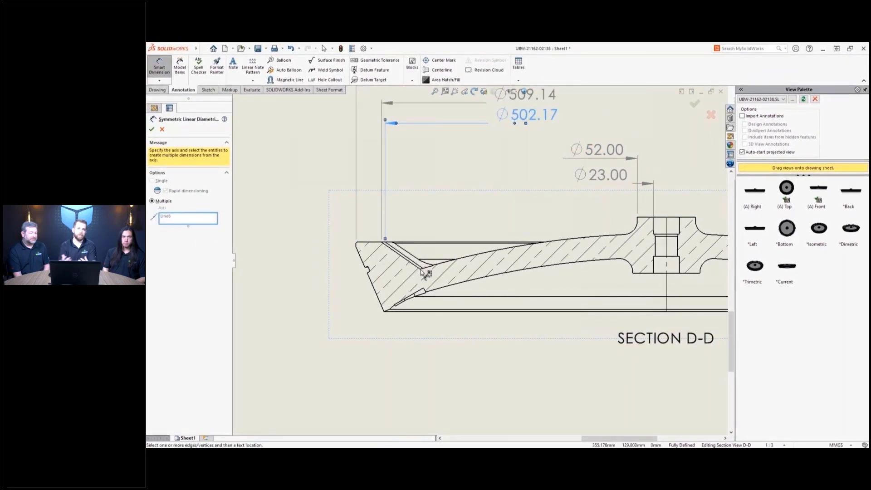
{"action": "left_click", "coordinate": [420, 267]}
{"action": "left_click", "coordinate": [384, 309]}
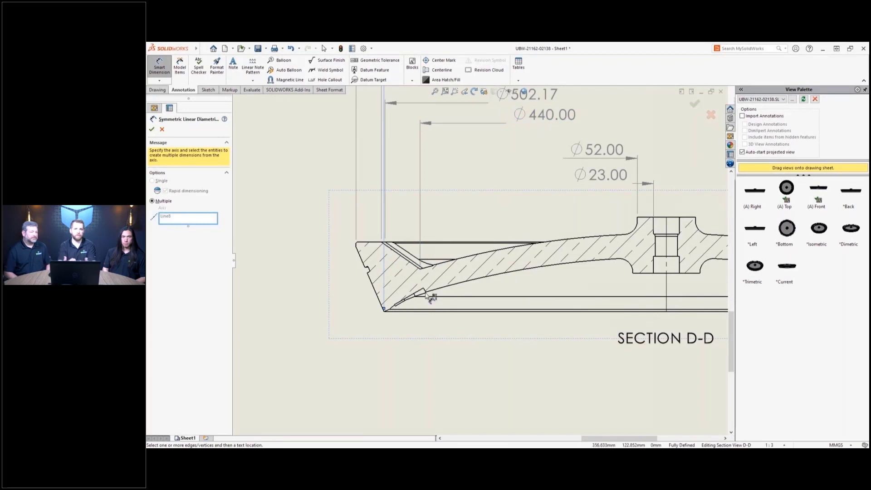
{"action": "left_click", "coordinate": [499, 119]}
{"action": "scroll", "coordinate": [453, 218], "scroll_direction": "up", "scroll_amount": 3}
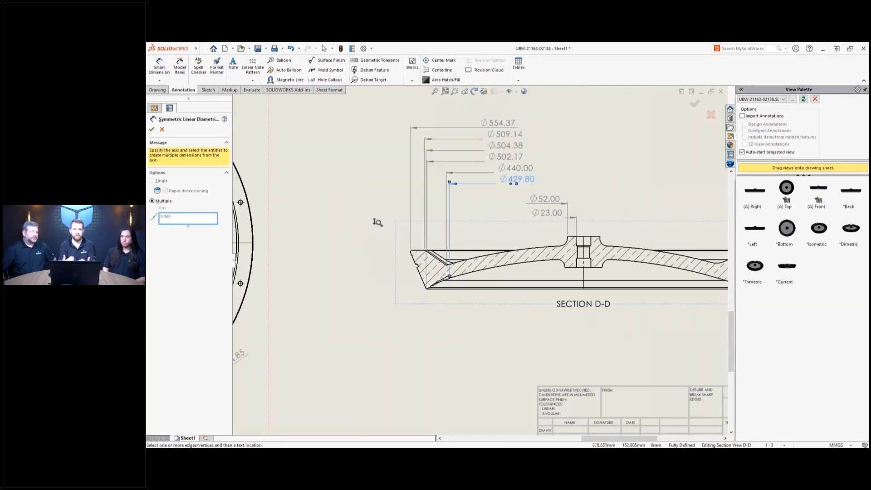
{"action": "left_click", "coordinate": [726, 260]}
{"action": "middle_click_drag", "start_coordinate": [657, 170], "coordinate": [501, 207]}
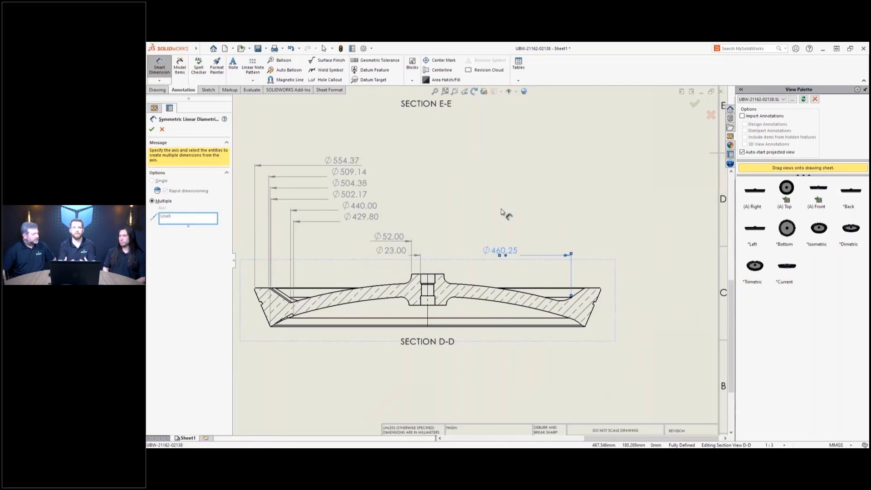
{"action": "key", "text": "Escape"}
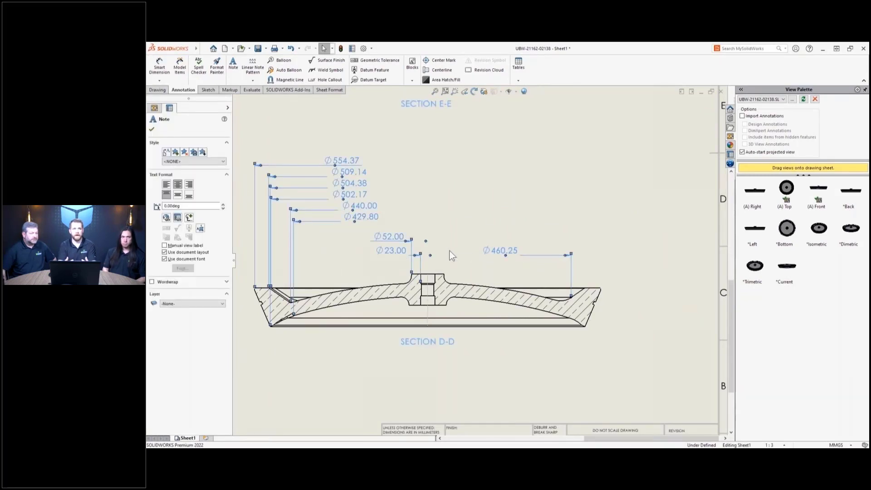
- Spread the stacked diameter dimensions further apart with a spacing of 1.26
{"action": "left_click_drag", "start_coordinate": [481, 262], "coordinate": [474, 259]}
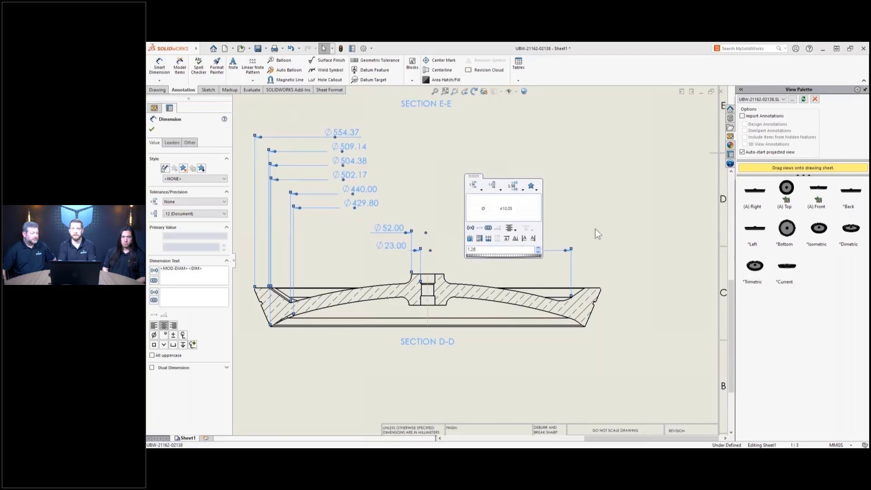
{"action": "left_click", "coordinate": [606, 226]}
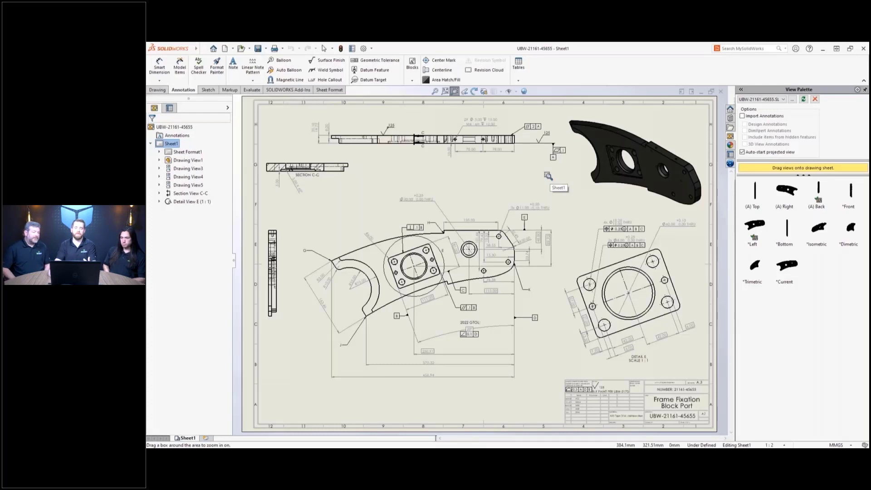
- Place a ⌀0.25 MMC position tolerance frame at the ⌀30 hole callout
{"action": "left_click_drag", "start_coordinate": [551, 173], "coordinate": [361, 256]}
{"action": "key", "text": "Escape"}
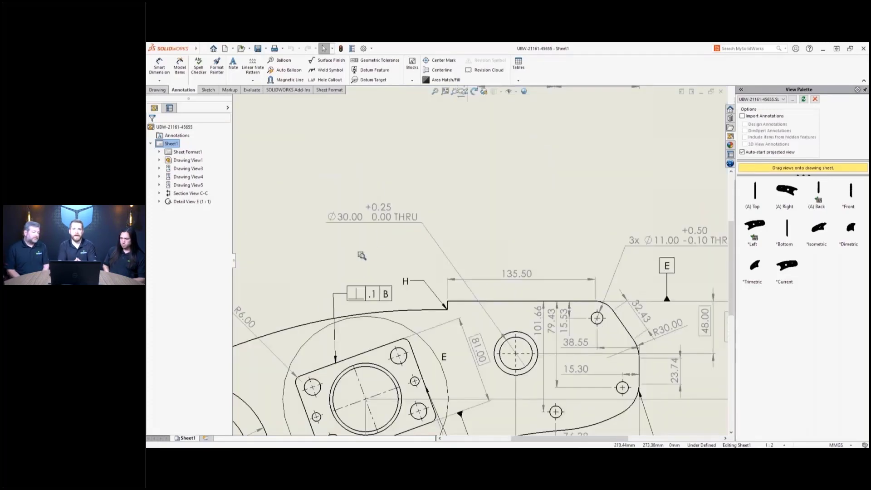
{"action": "left_click", "coordinate": [385, 222]}
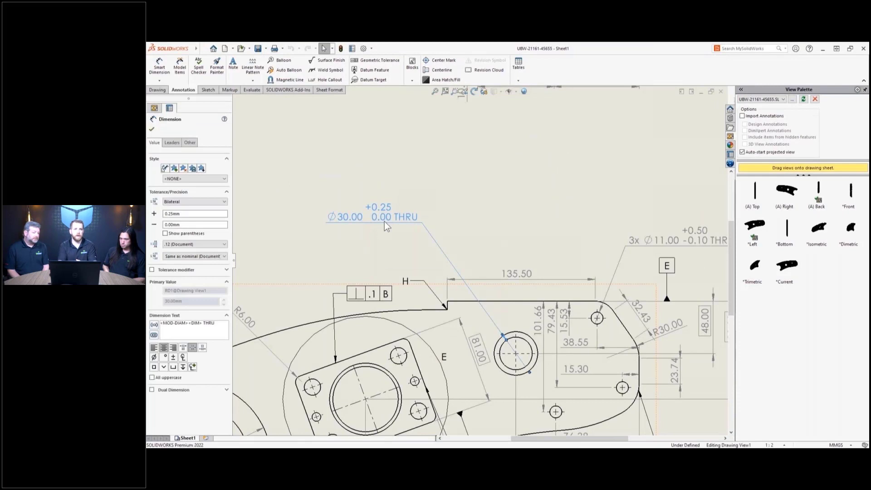
{"action": "key", "text": "s"}
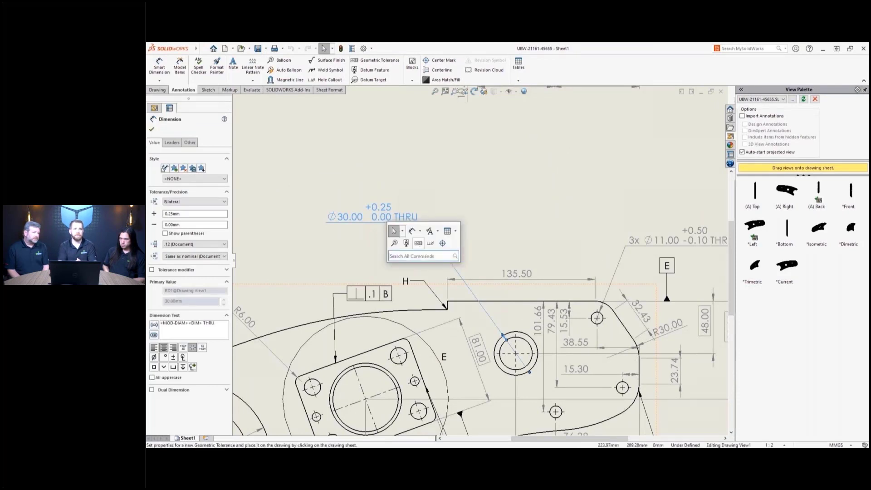
{"action": "left_click", "coordinate": [419, 243]}
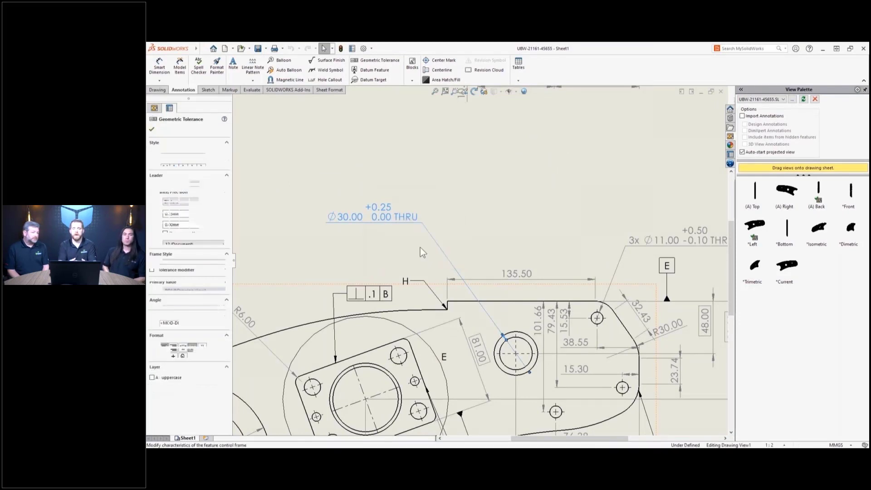
{"action": "left_click", "coordinate": [336, 232]}
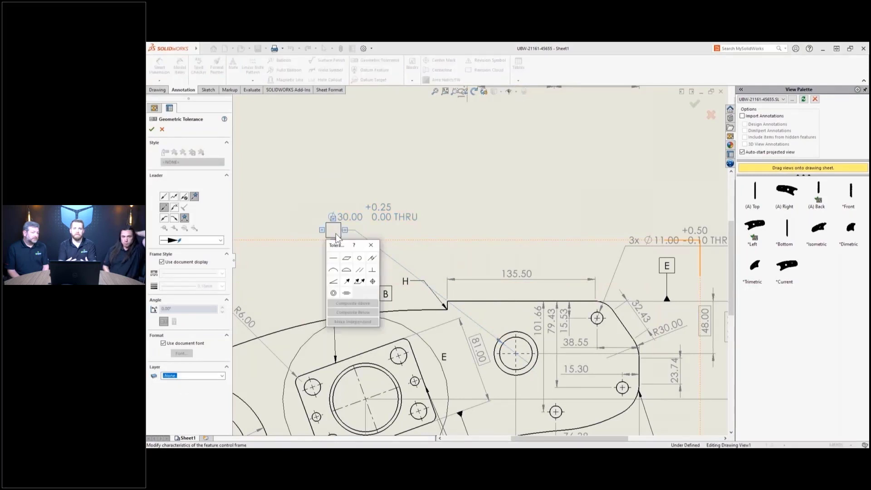
{"action": "left_click", "coordinate": [372, 281]}
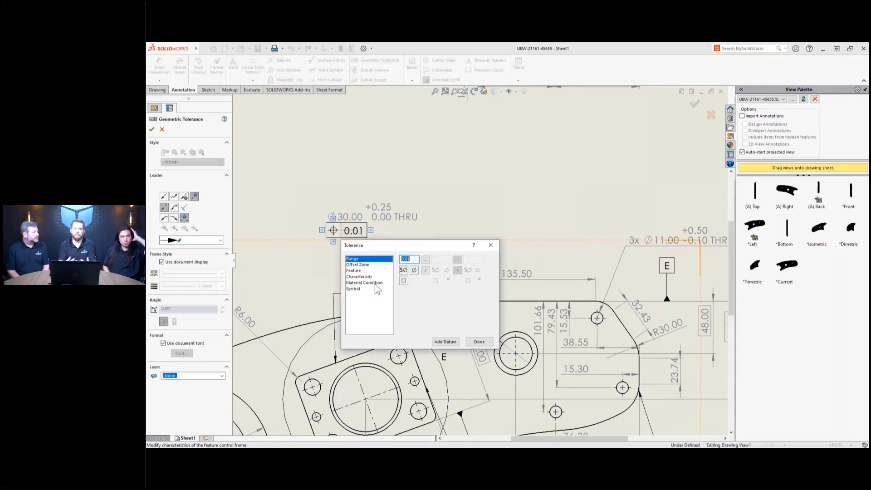
{"action": "type", "text": "0.25"}
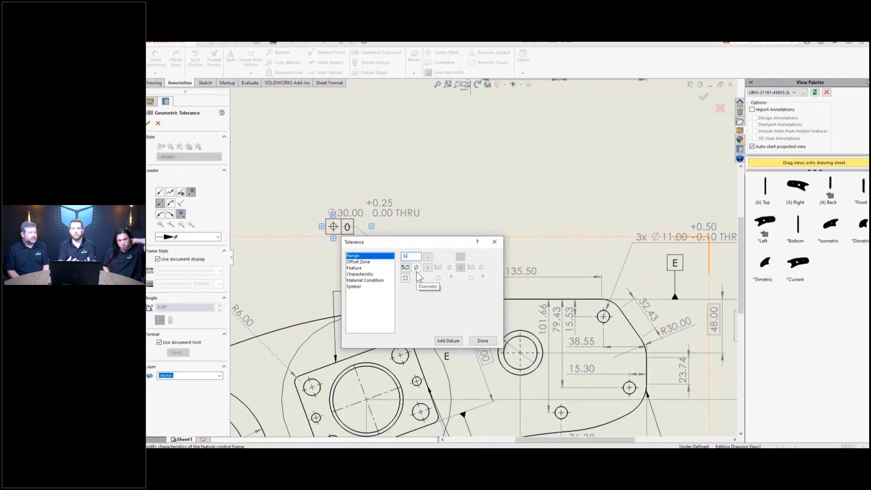
{"action": "left_click", "coordinate": [414, 270]}
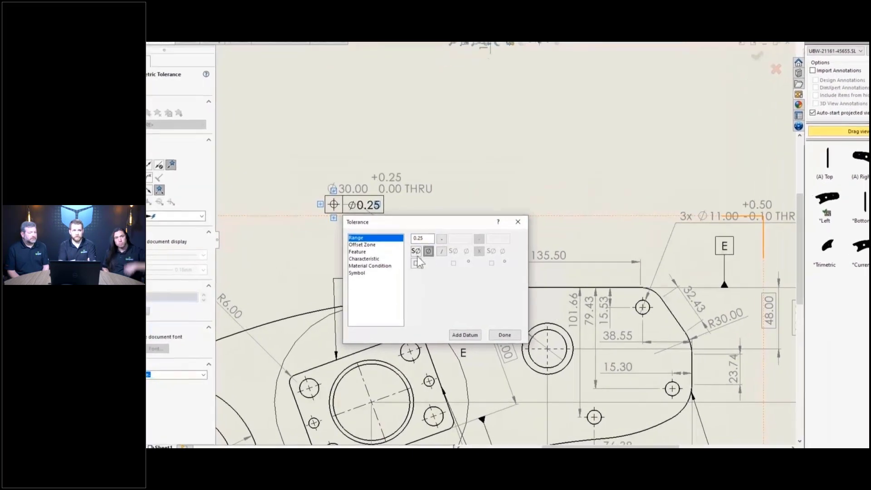
{"action": "left_click", "coordinate": [392, 274]}
{"action": "left_click", "coordinate": [418, 235]}
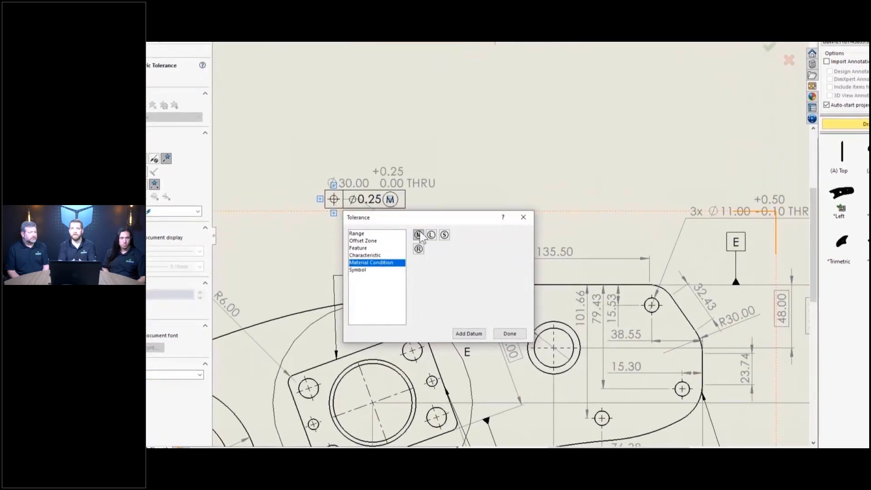
- Reference the position frame to datums A, B and C
{"action": "left_click", "coordinate": [469, 334]}
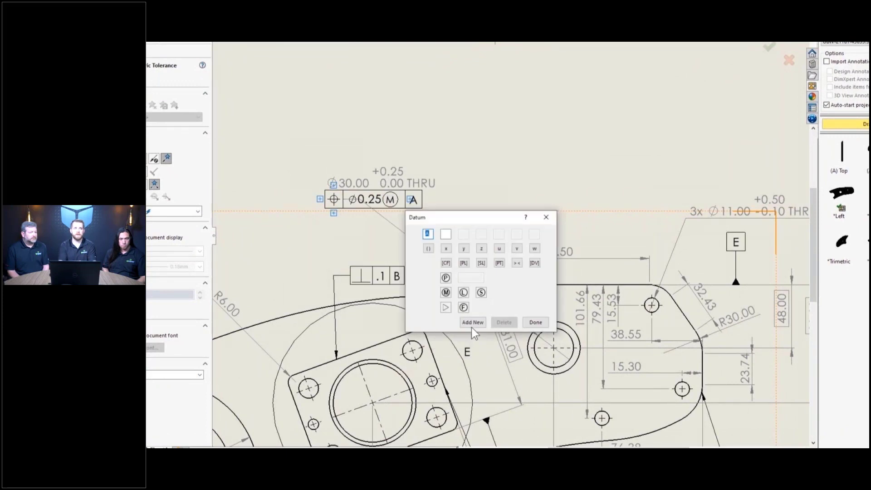
{"action": "left_click", "coordinate": [472, 325]}
{"action": "type", "text": "B"}
{"action": "left_click", "coordinate": [482, 325]}
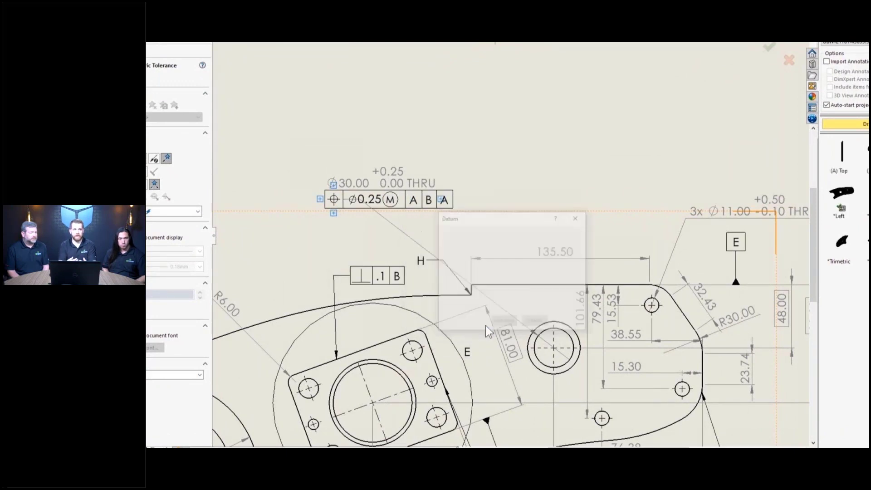
{"action": "type", "text": "C"}
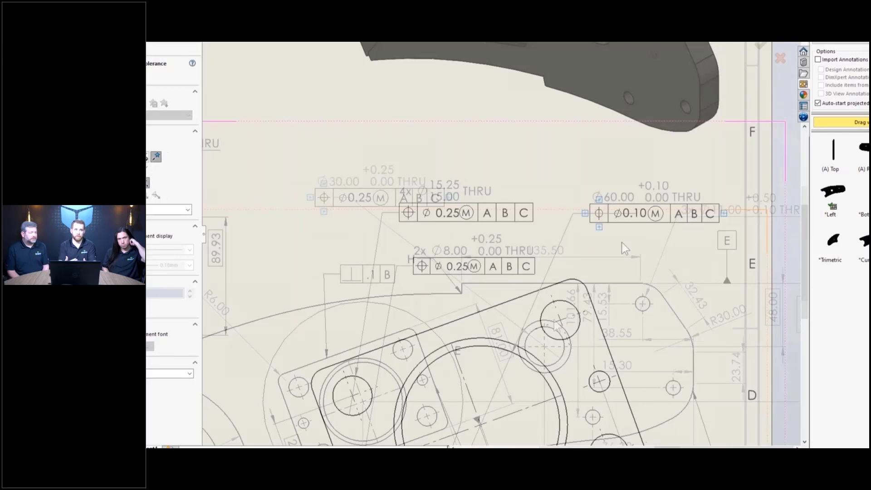
- Add a cylindricity row of 0.1 below the ⌀0.10 frame with an S filter
{"action": "left_click", "coordinate": [599, 226]}
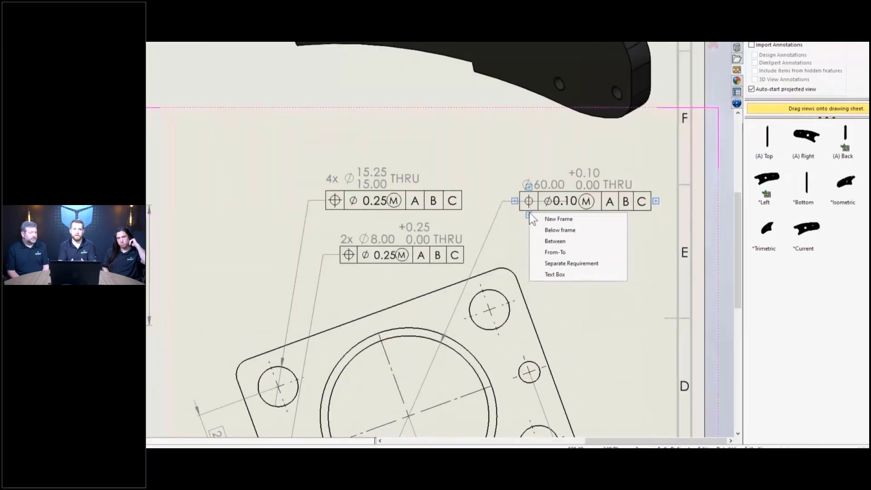
{"action": "left_click", "coordinate": [535, 222]}
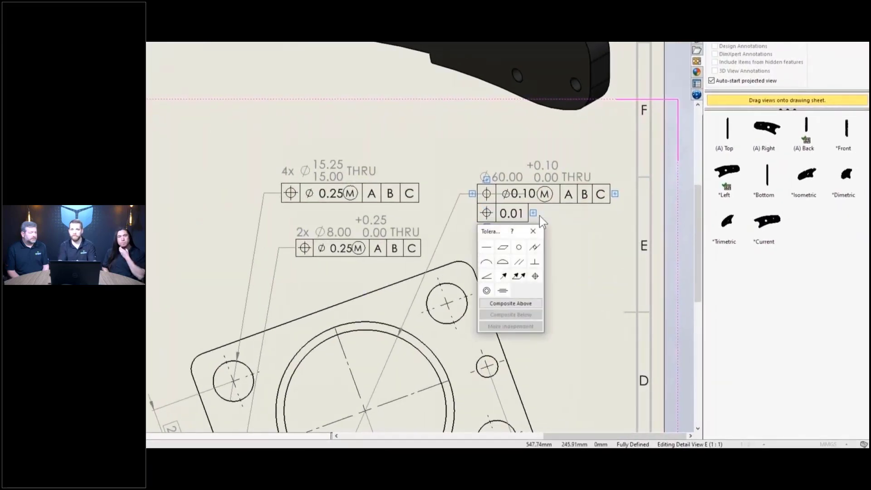
{"action": "left_click", "coordinate": [535, 247]}
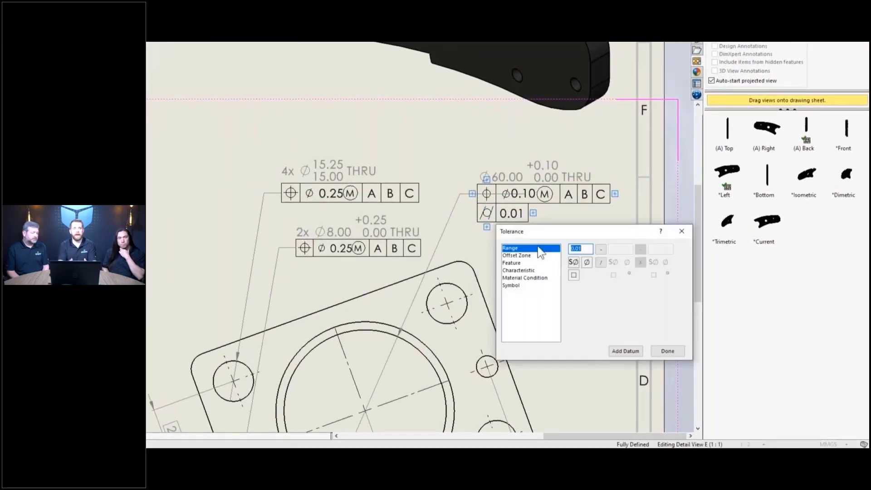
{"action": "type", "text": "0.1"}
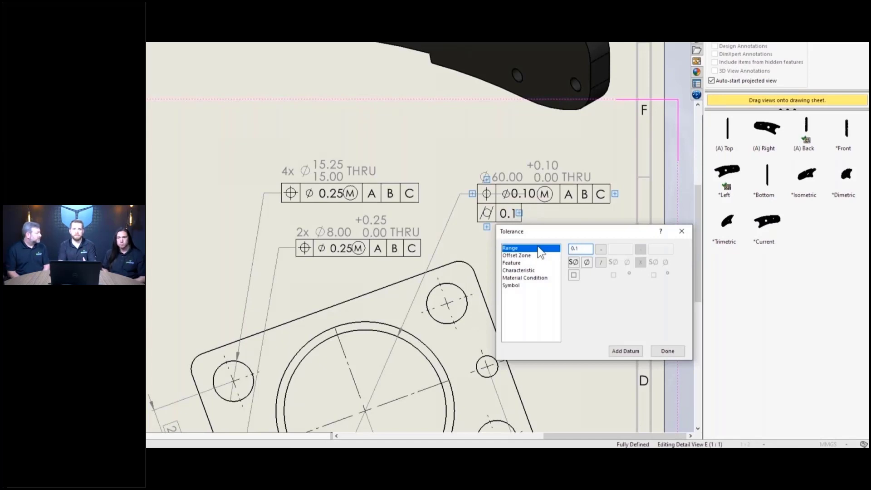
{"action": "left_click", "coordinate": [515, 255]}
{"action": "left_click", "coordinate": [512, 263]}
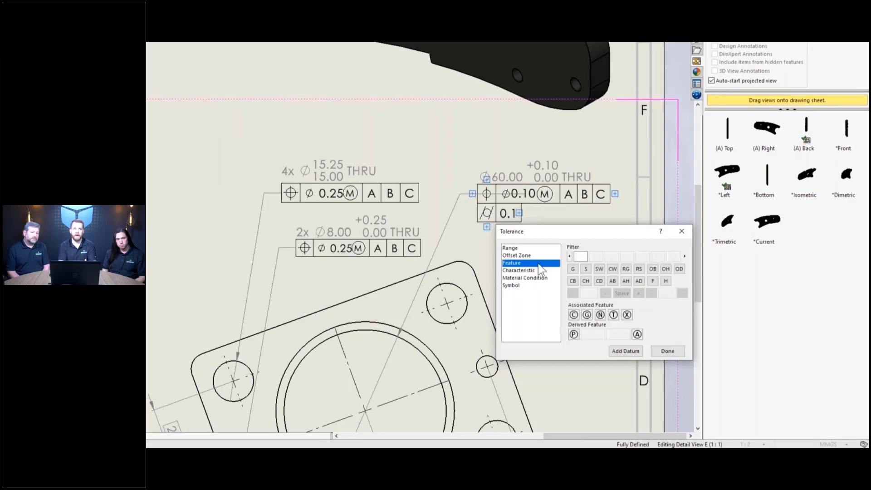
{"action": "left_click", "coordinate": [586, 269]}
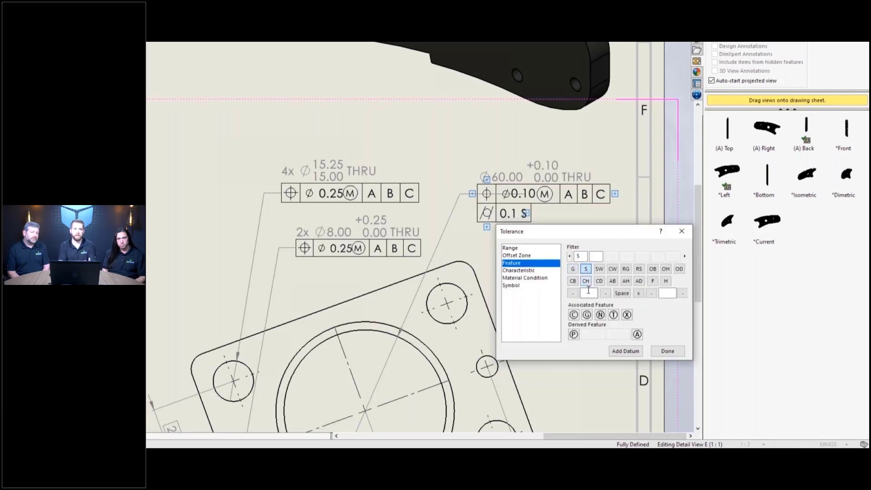
- Set the filter specification to 0.25-x150- and add characteristics C and P to the row
{"action": "left_click", "coordinate": [589, 292]}
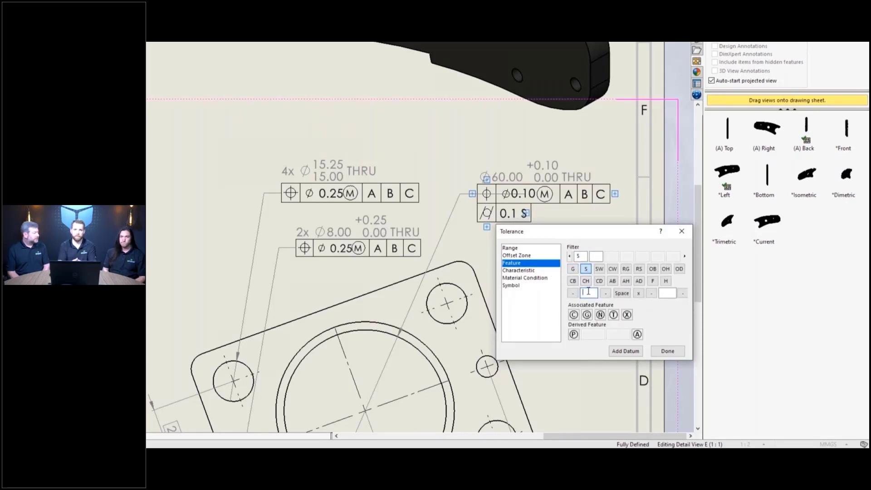
{"action": "type", "text": "0.25"}
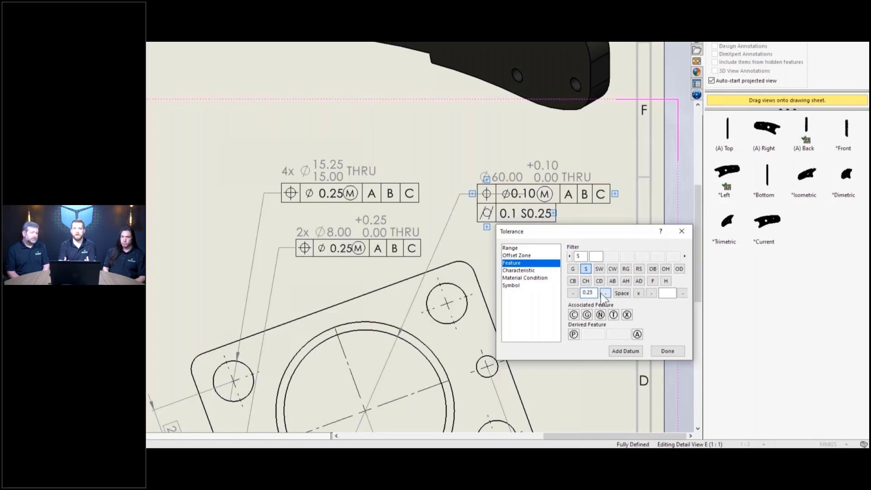
{"action": "left_click", "coordinate": [604, 293]}
{"action": "left_click", "coordinate": [636, 295]}
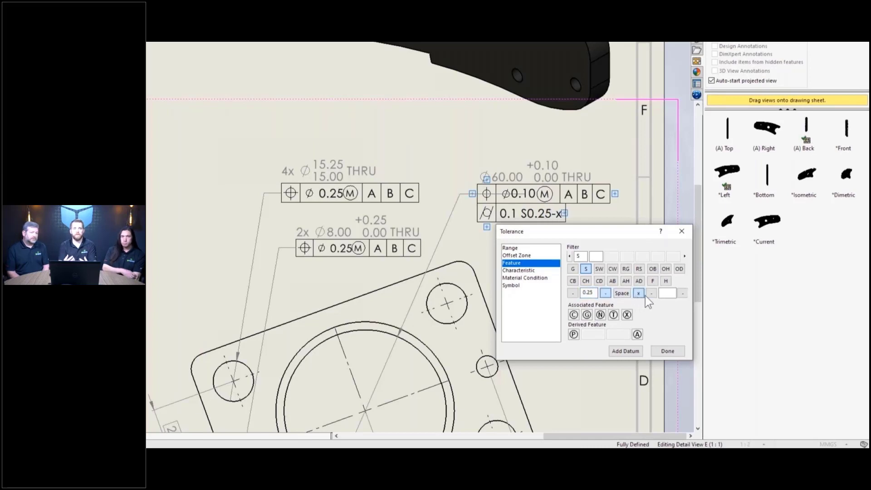
{"action": "type", "text": "150"}
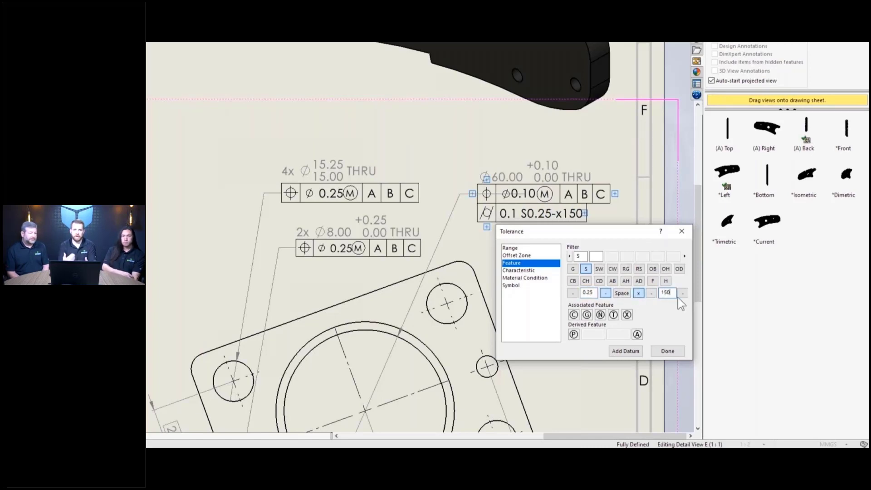
{"action": "left_click", "coordinate": [681, 294]}
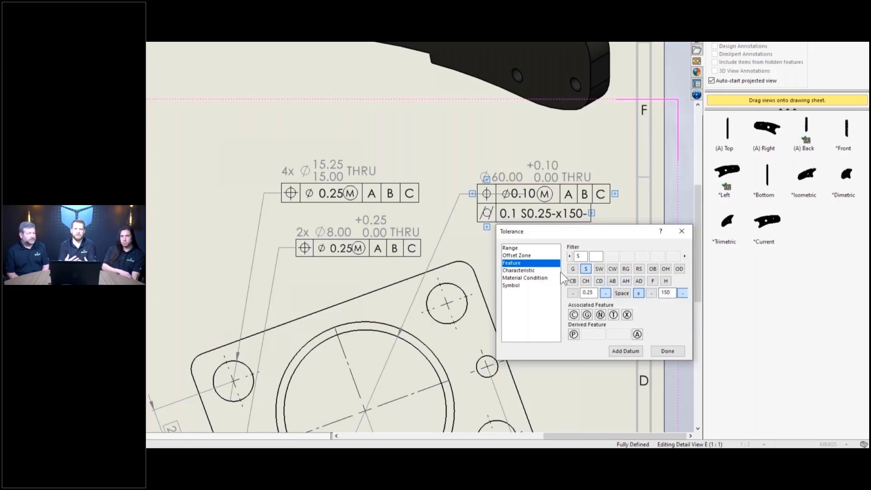
{"action": "left_click", "coordinate": [556, 271]}
{"action": "left_click", "coordinate": [573, 256]}
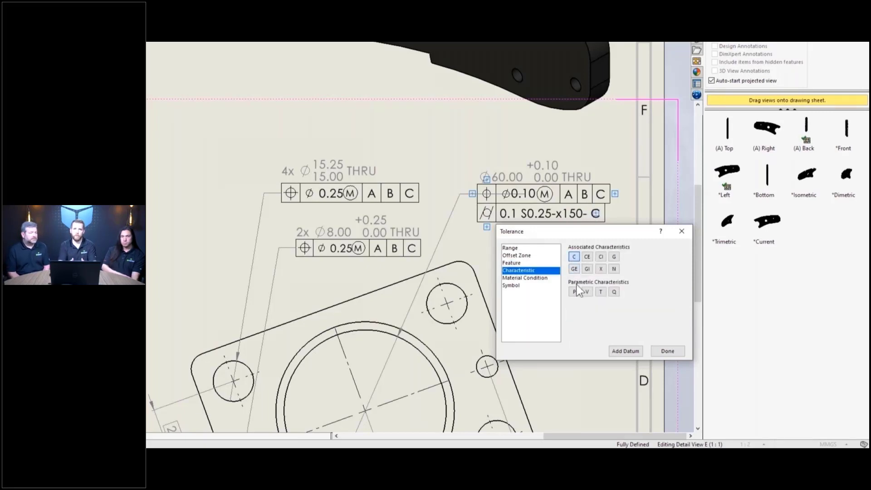
{"action": "left_click", "coordinate": [575, 291]}
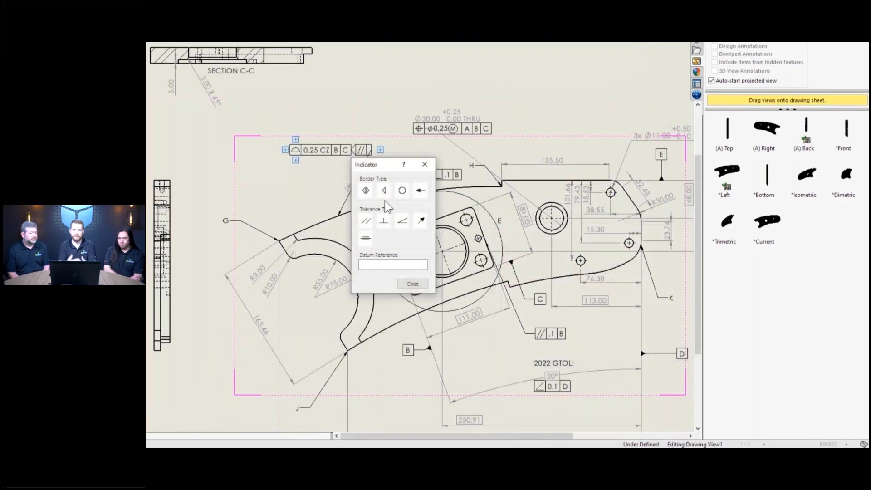
- Finish an indicator set to perpendicularity with datum D
{"action": "left_click", "coordinate": [384, 221]}
{"action": "left_click", "coordinate": [387, 264]}
{"action": "type", "text": "D"}
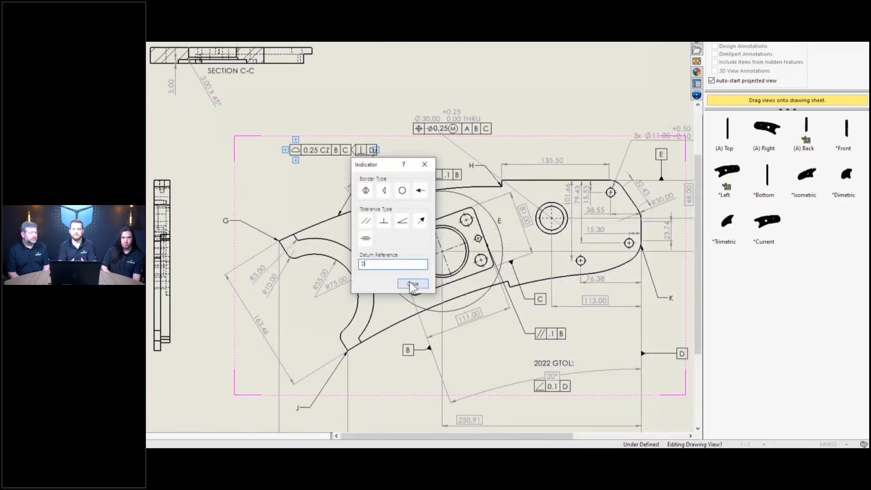
{"action": "left_click", "coordinate": [413, 284]}
- Add a parallel-to-A indicator and a UF H↔G note above the 0.25 CZ profile frame
{"action": "right_click", "coordinate": [382, 152]}
{"action": "left_click", "coordinate": [429, 170]}
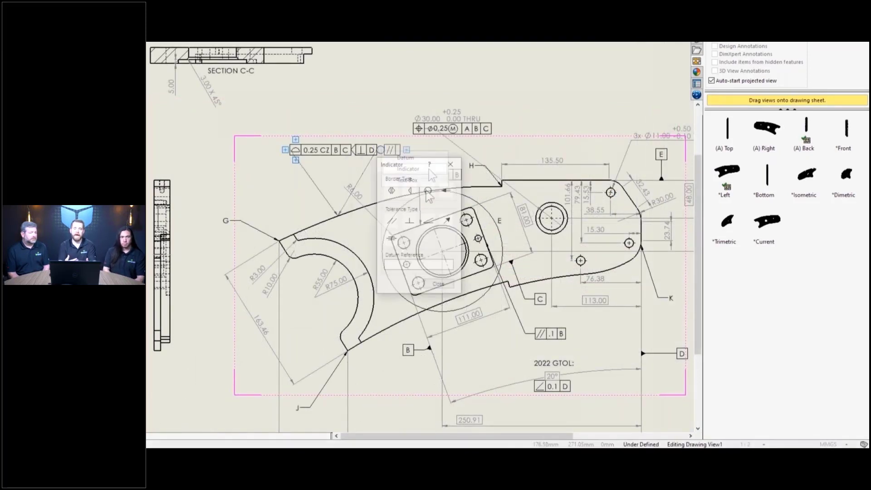
{"action": "left_click", "coordinate": [391, 221]}
{"action": "left_click", "coordinate": [400, 264]}
{"action": "type", "text": "A"}
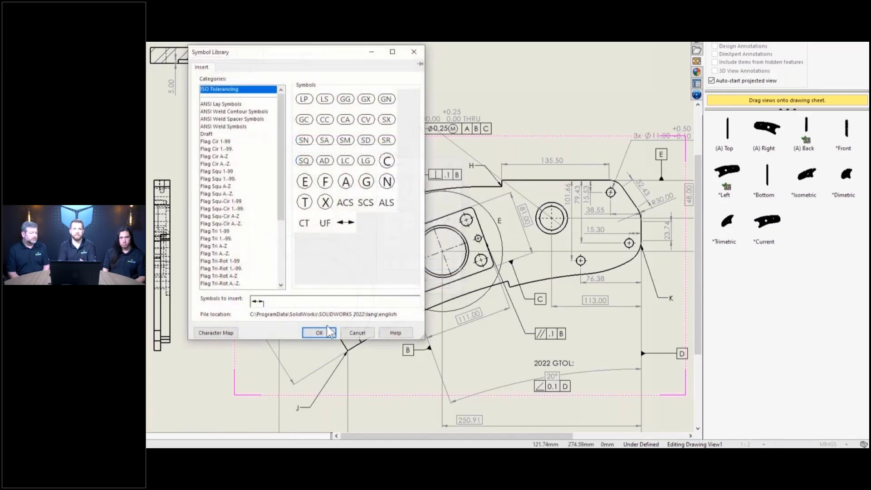
{"action": "left_click", "coordinate": [318, 330]}
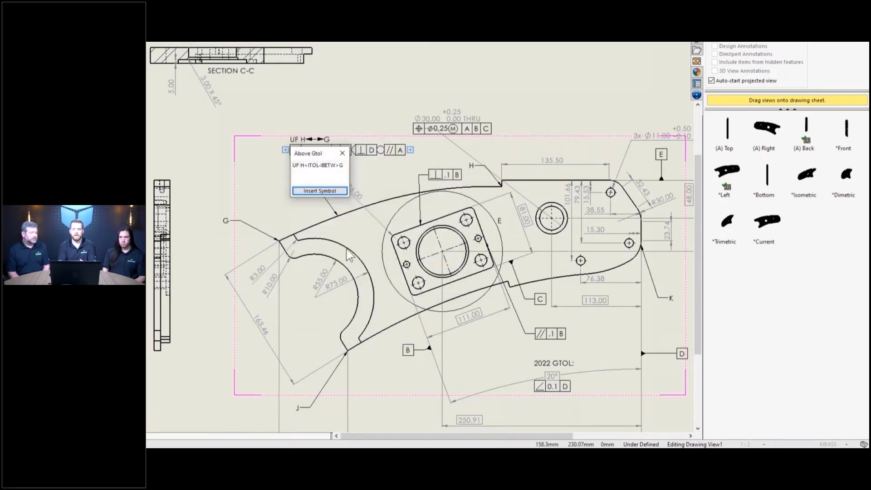
{"action": "left_click", "coordinate": [342, 153]}
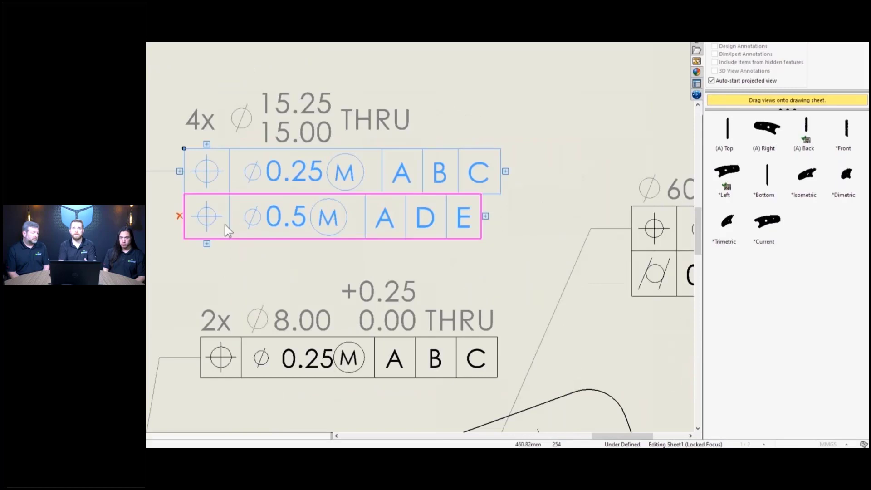
- Make the 4x position frame composite and delete its lower row
{"action": "left_click", "coordinate": [216, 223]}
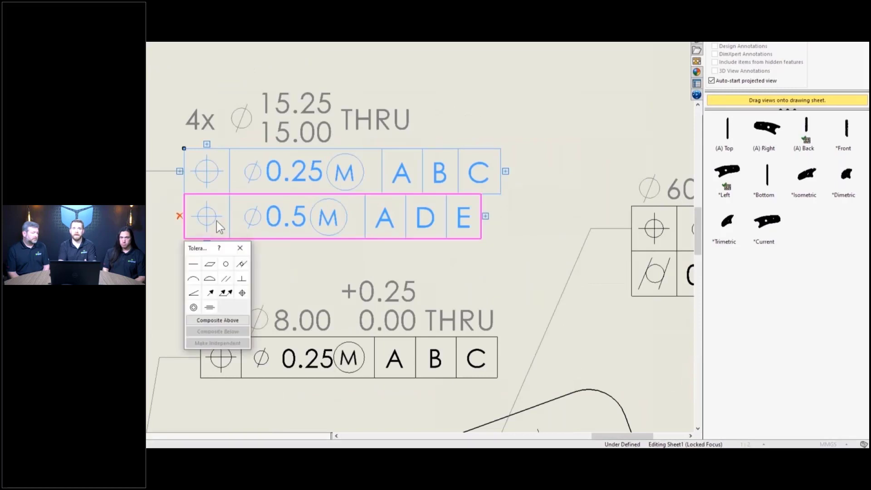
{"action": "left_click", "coordinate": [246, 319]}
{"action": "mouse_move", "coordinate": [205, 222]}
{"action": "left_click", "coordinate": [179, 216]}
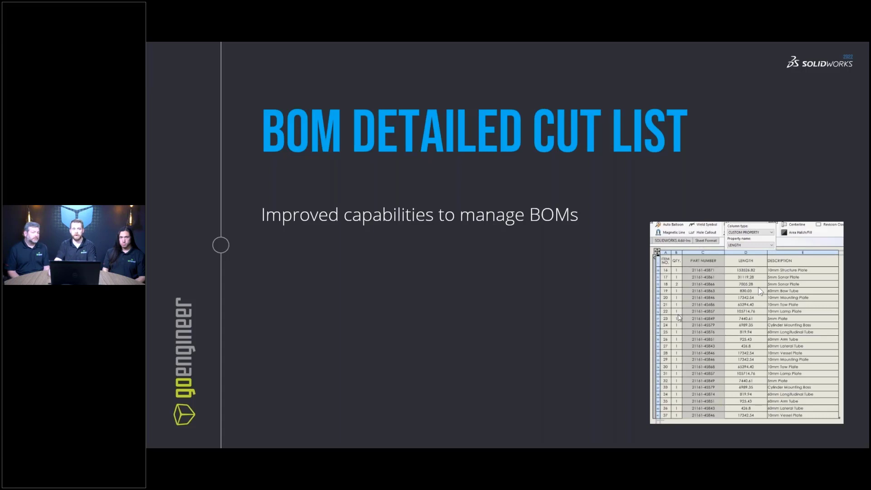
- Advance past the BOM Detailed Cut List slide back to the SOLIDWORKS assembly
{"action": "key", "text": "Right"}
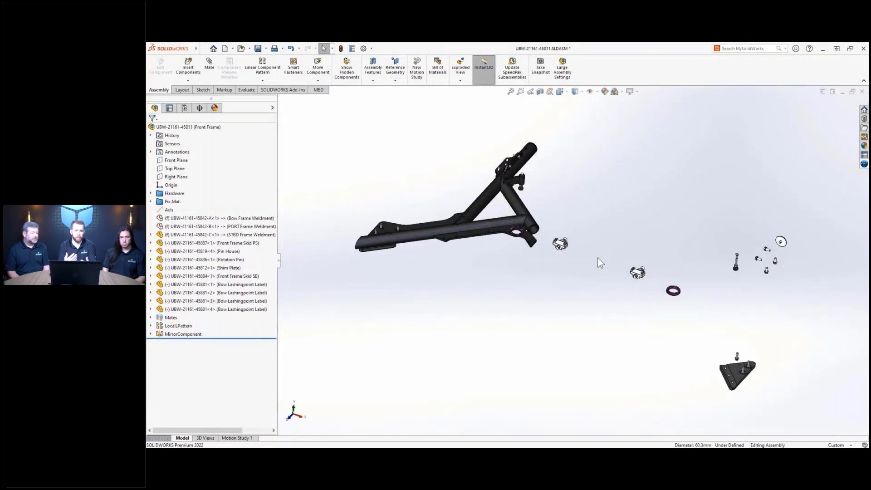
- Show the hidden Bow Frame Weldment, select its tube, and open the drawing's BOM settings
{"action": "key", "text": "shift+Tab"}
{"action": "key", "text": "shift+Tab"}
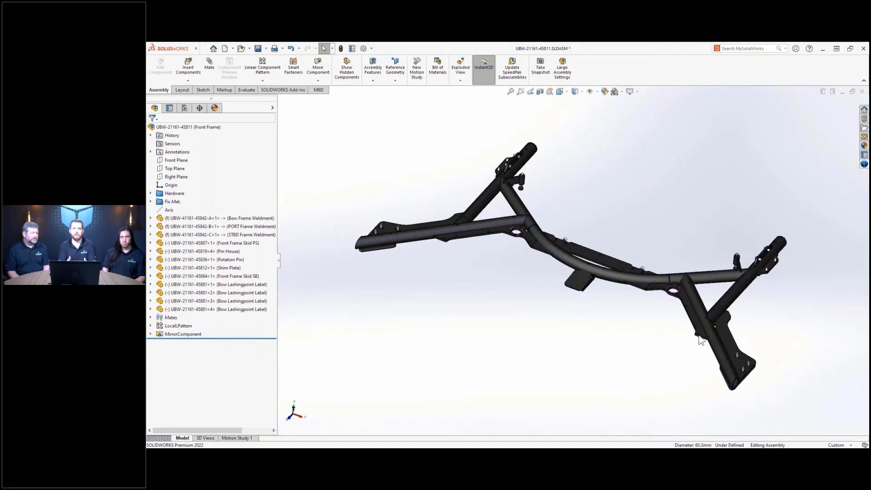
{"action": "left_click", "coordinate": [612, 279]}
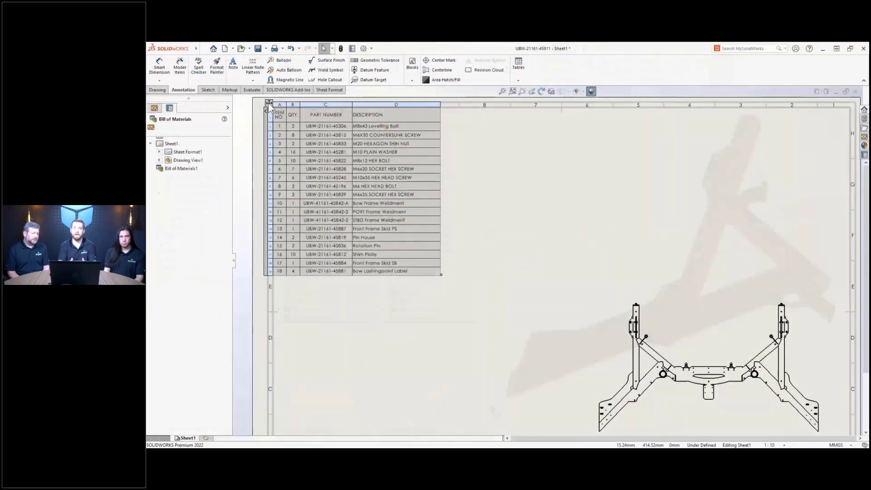
{"action": "left_click", "coordinate": [269, 103]}
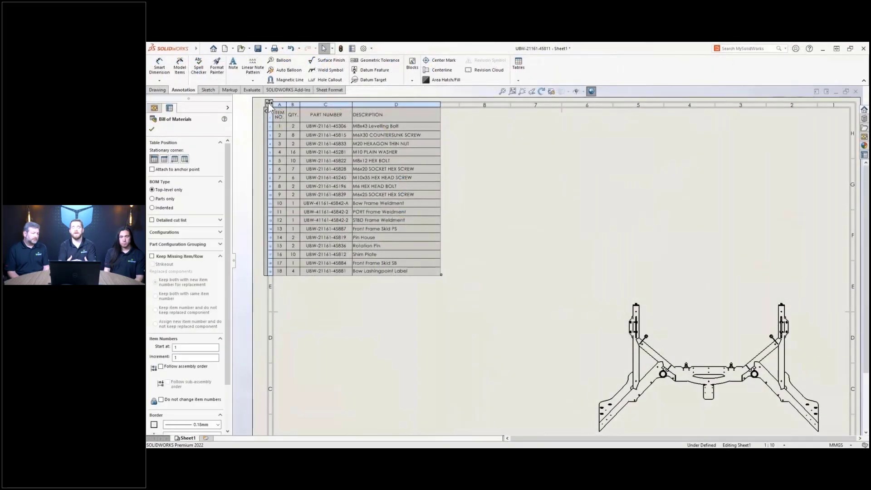
- Switch the BOM to a detailed cut list and add a LENGTH column right of PART NUMBER
{"action": "left_click", "coordinate": [186, 220]}
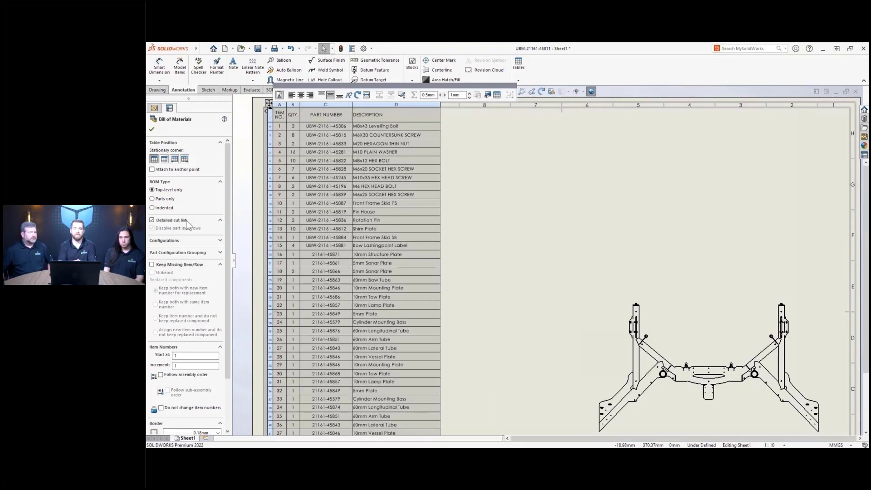
{"action": "right_click", "coordinate": [325, 108]}
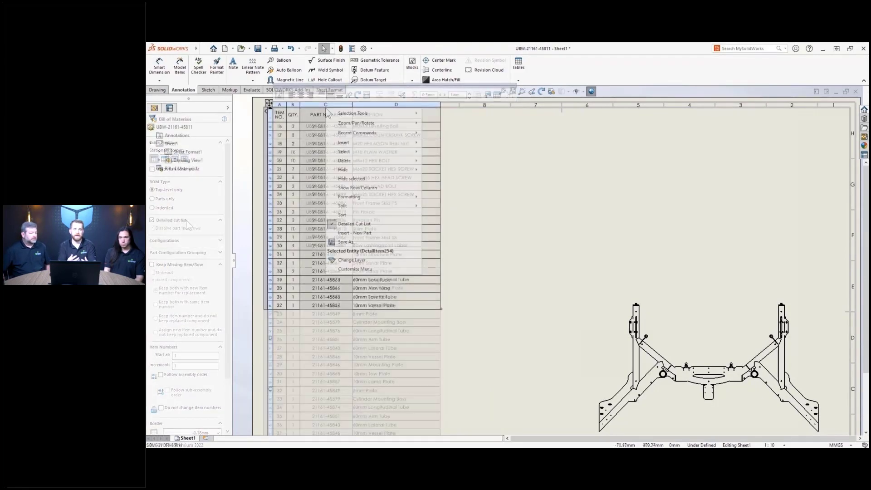
{"action": "mouse_move", "coordinate": [375, 142]}
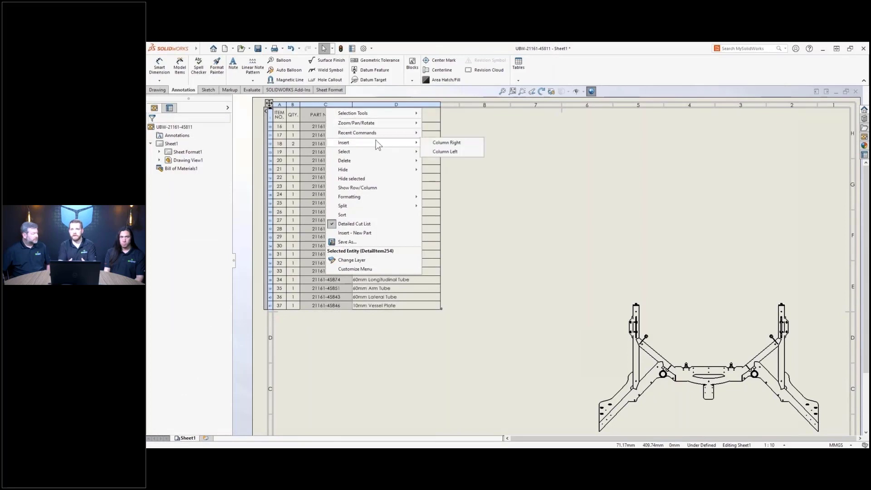
{"action": "left_click", "coordinate": [474, 142]}
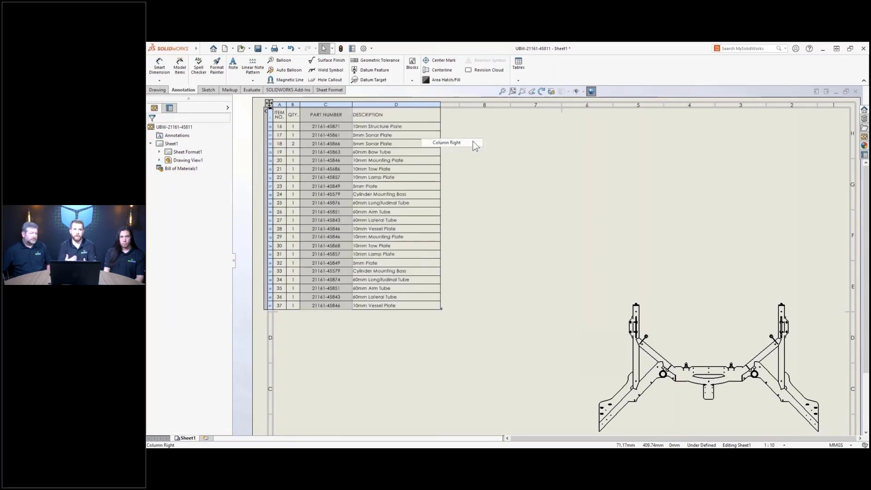
{"action": "left_click", "coordinate": [411, 96]}
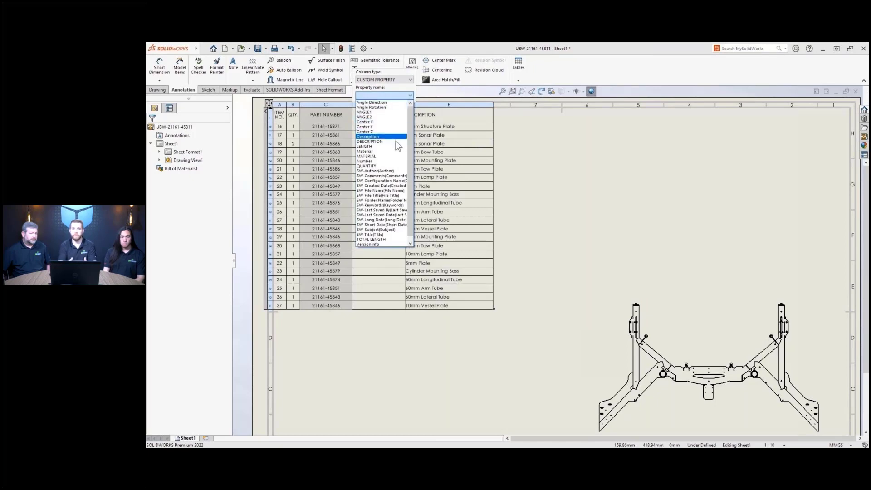
{"action": "left_click", "coordinate": [394, 146]}
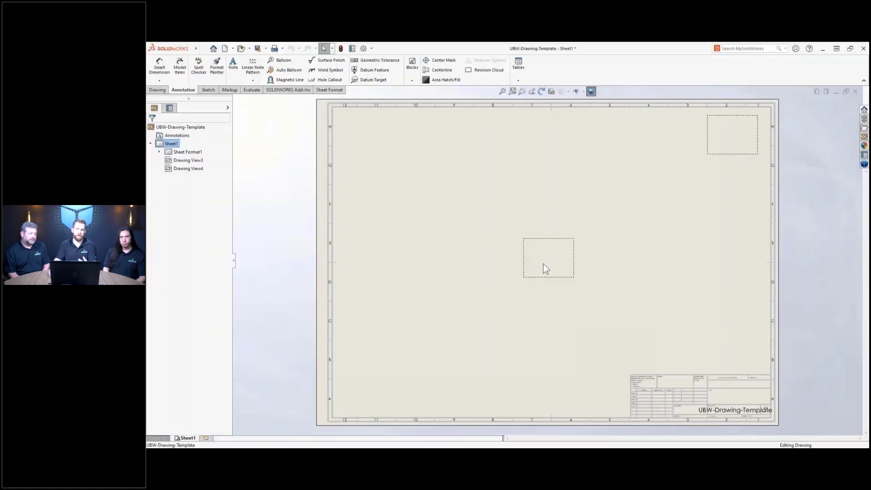
- Set the empty centre Drawing View4 to Flat pattern with Bend Lines and Bend Notes checked
{"action": "left_click", "coordinate": [543, 264]}
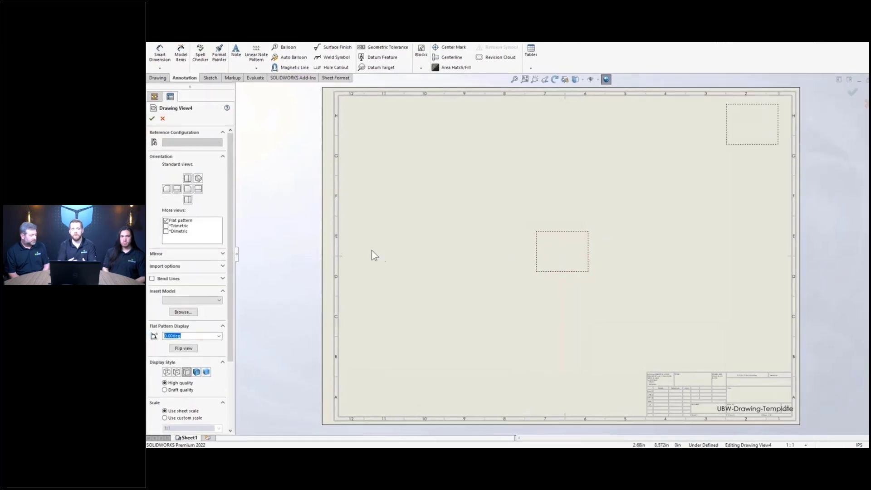
{"action": "left_click", "coordinate": [190, 220]}
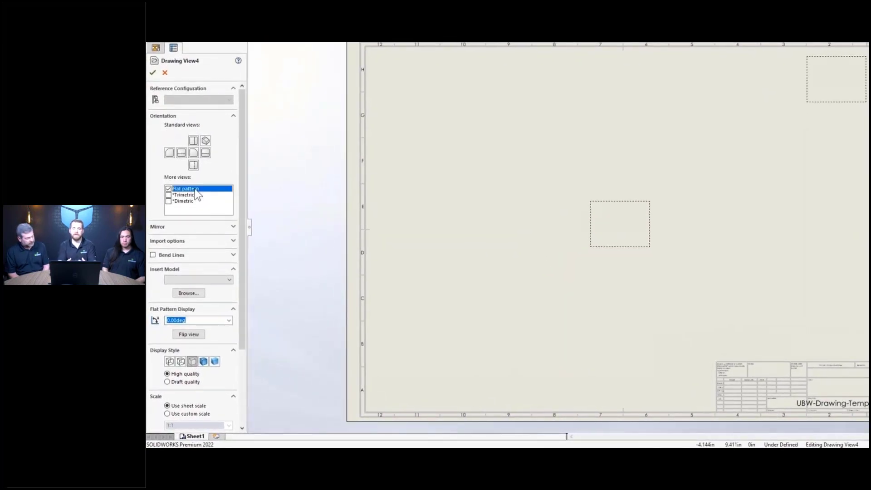
{"action": "left_click", "coordinate": [153, 255]}
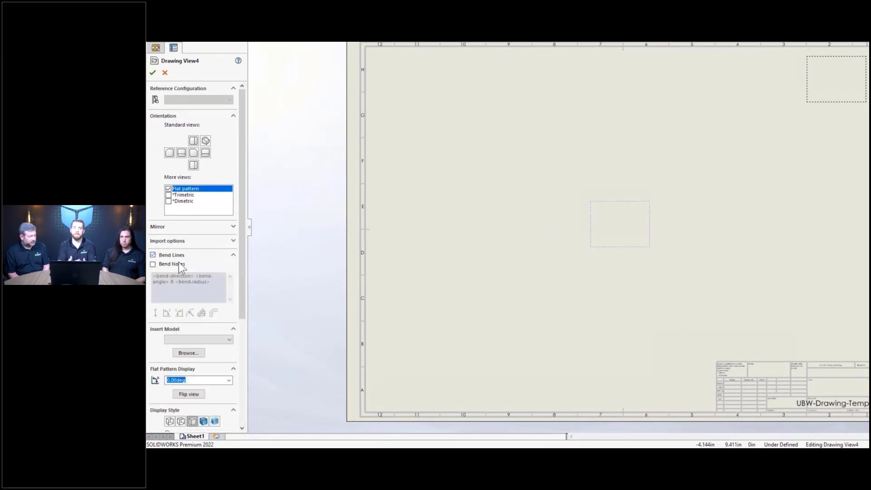
{"action": "left_click", "coordinate": [154, 264]}
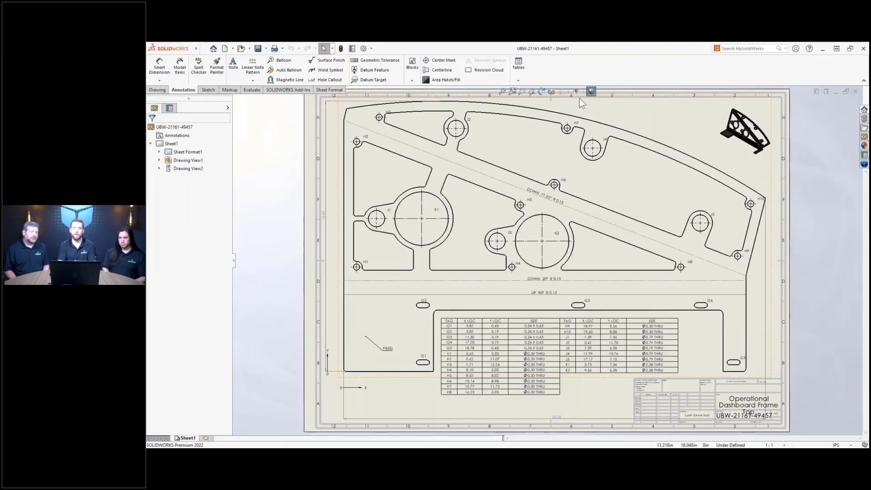
- Toggle the bend lines on and back off through Hide/Show Items, leaving the bend notes shown
{"action": "left_click", "coordinate": [582, 92]}
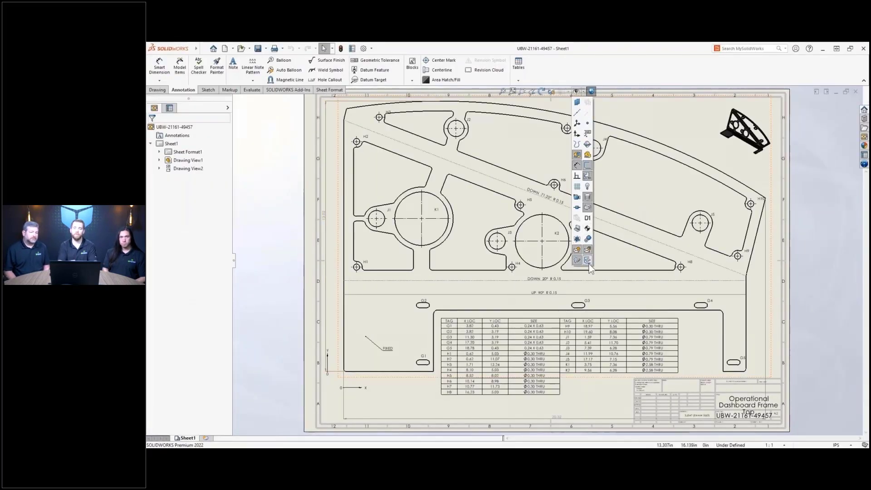
{"action": "left_click", "coordinate": [588, 263]}
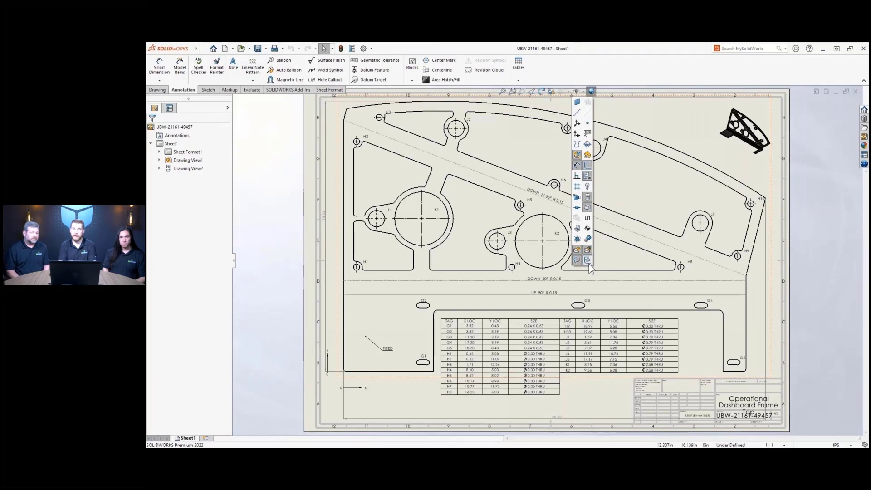
{"action": "left_click", "coordinate": [588, 262]}
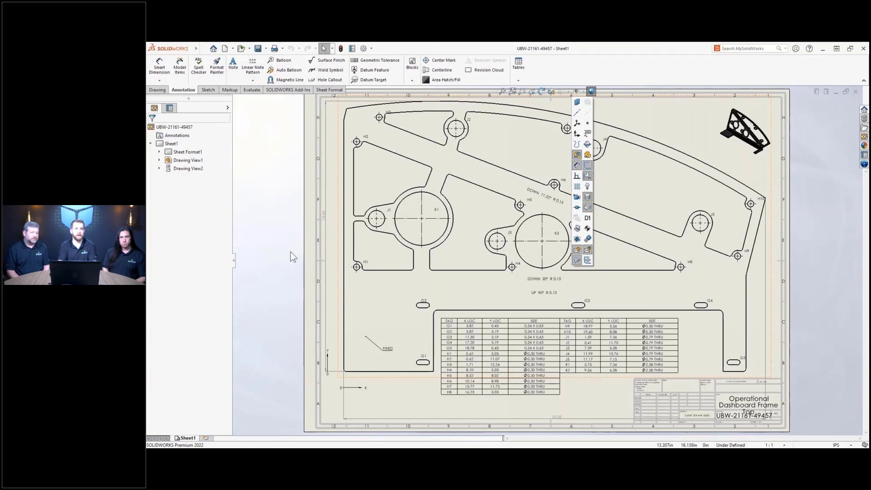
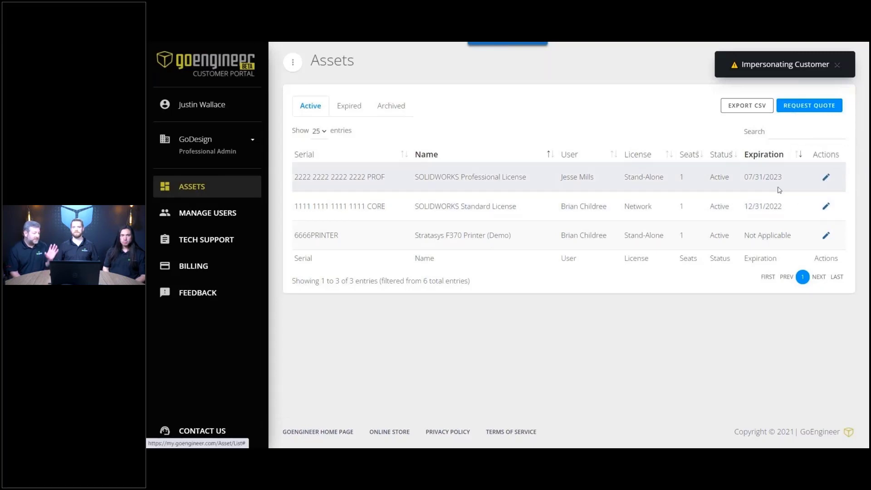
- Open Manage Users to list the nine company users with Standard, Professional or Professional Admin access
{"action": "left_click", "coordinate": [575, 205]}
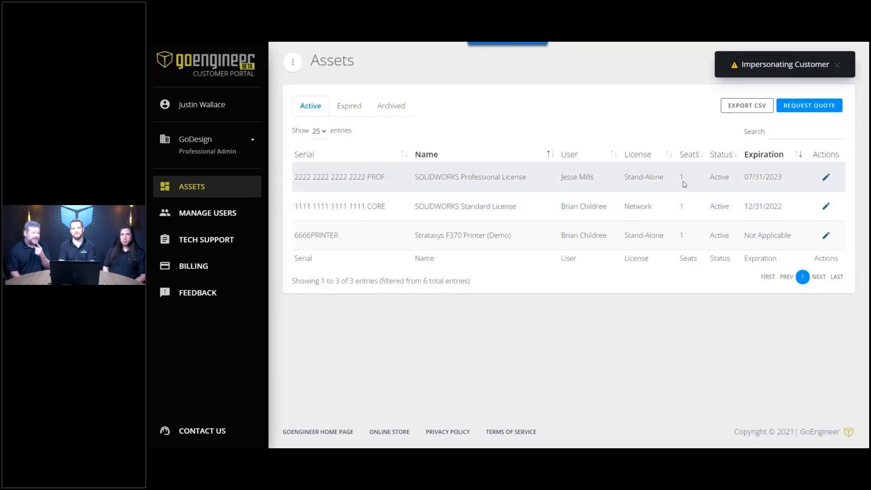
{"action": "left_click", "coordinate": [810, 106]}
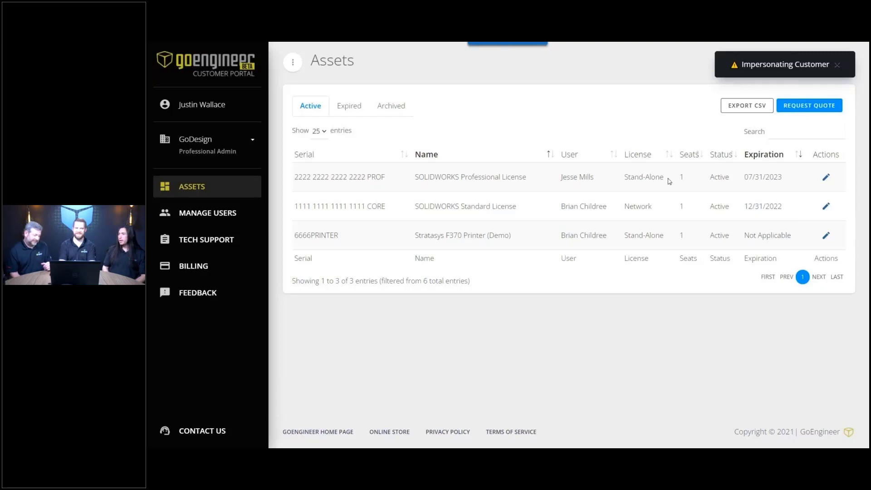
{"action": "left_click", "coordinate": [246, 218]}
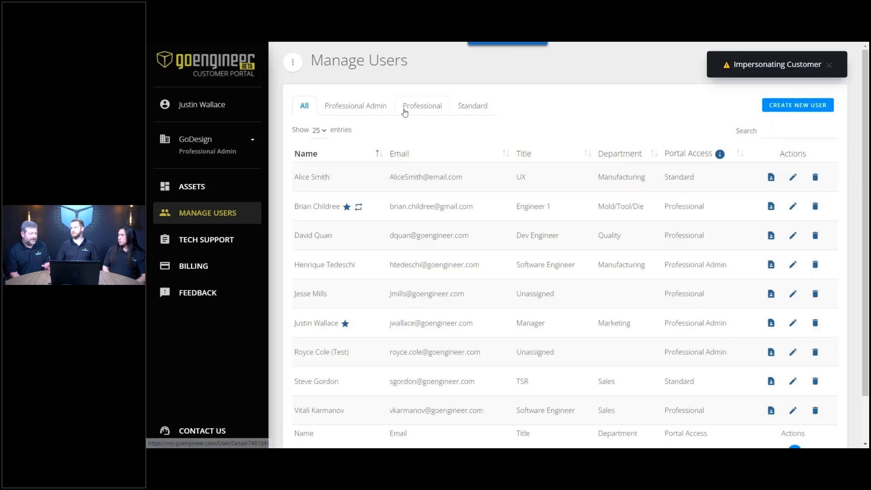
- Cycle the Professional Admin, Professional and Standard filters, ending on Professional (4 of 9 users)
{"action": "double_click", "coordinate": [368, 109]}
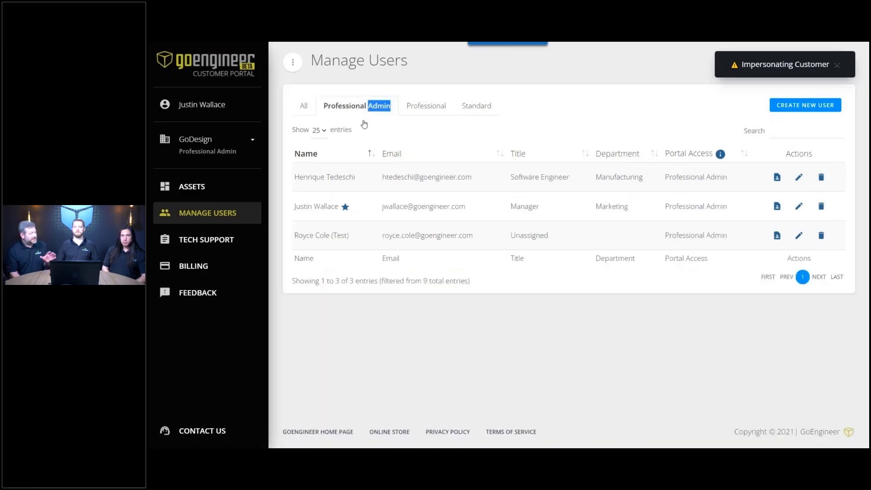
{"action": "left_click", "coordinate": [436, 325]}
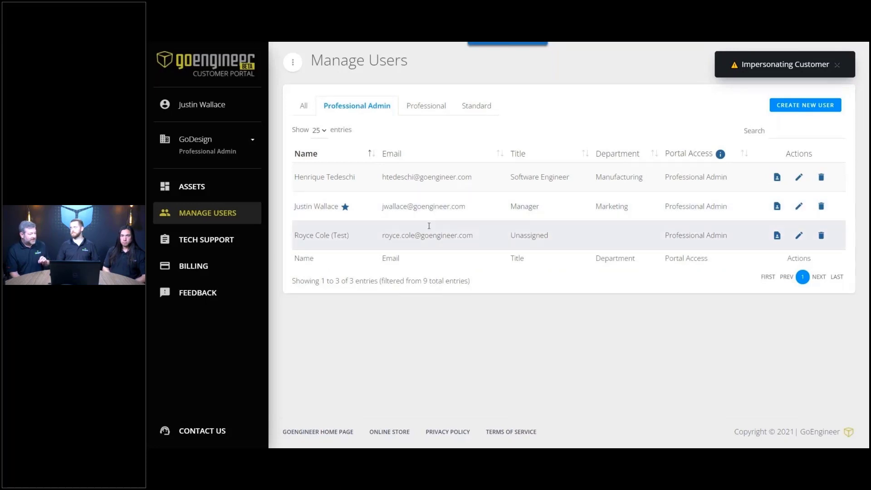
{"action": "left_click", "coordinate": [432, 110]}
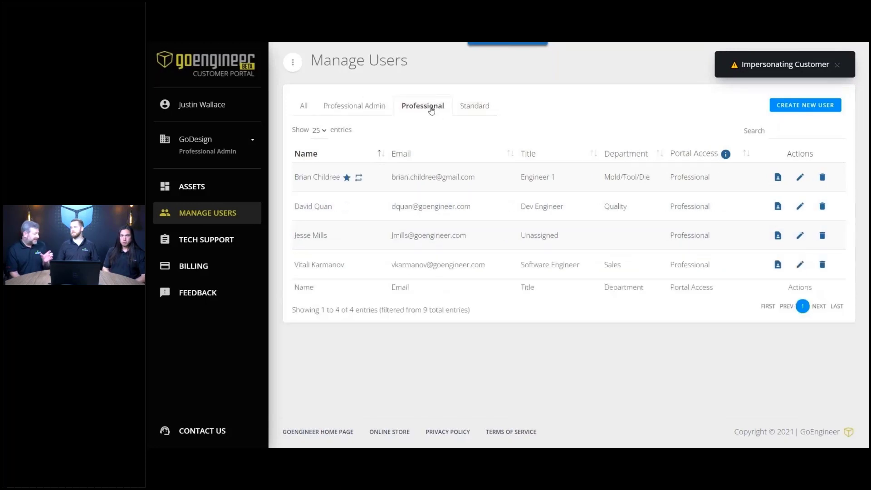
{"action": "left_click", "coordinate": [478, 111]}
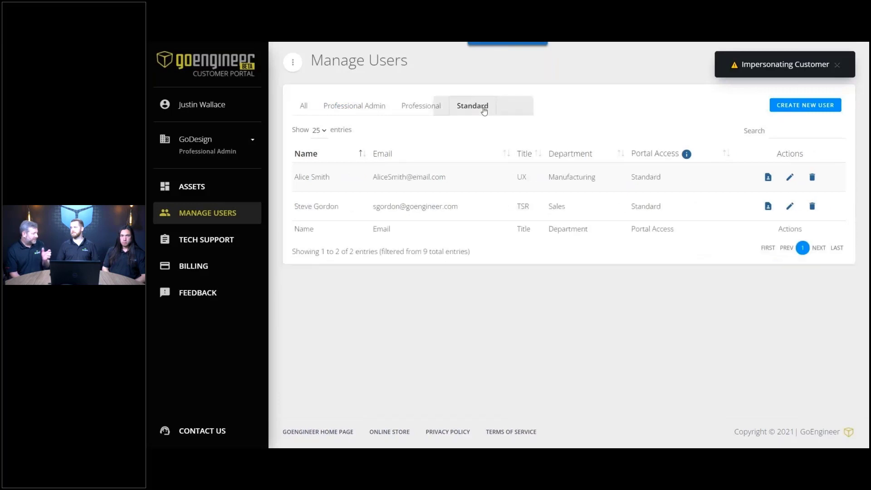
{"action": "left_click", "coordinate": [421, 107]}
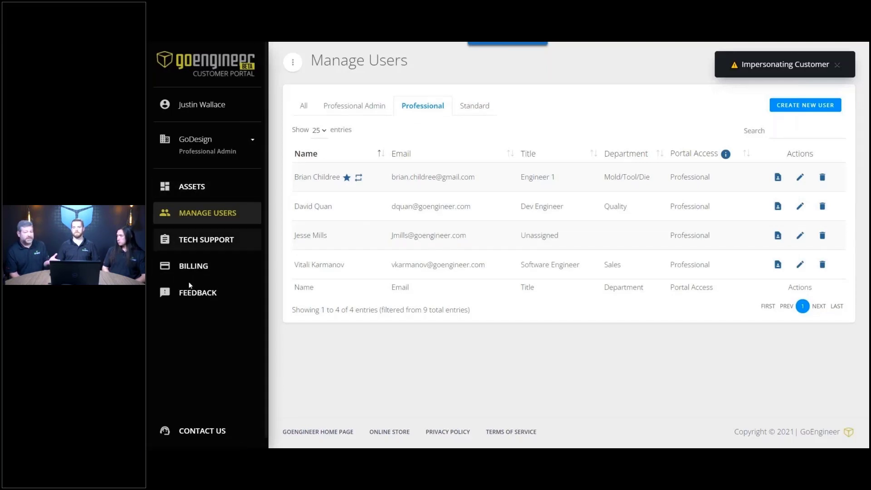
- Open the Tech Support page and browse the in-process support case list
{"action": "left_click", "coordinate": [237, 243]}
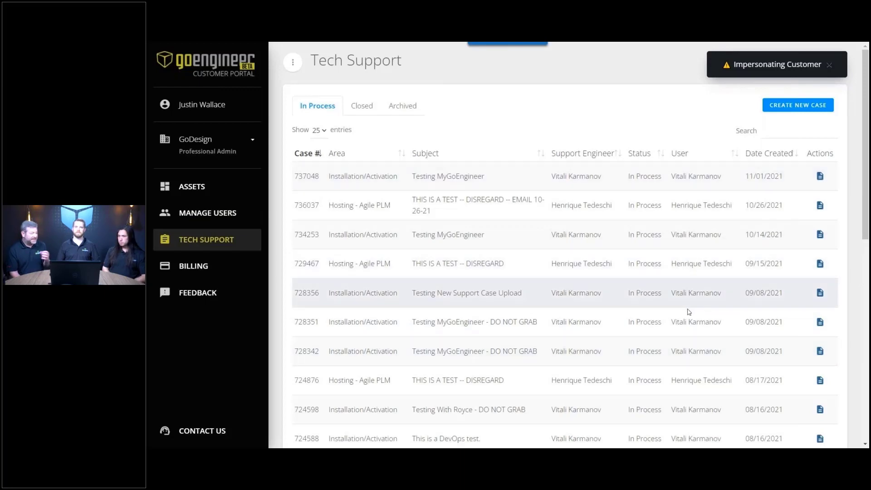
{"action": "scroll", "coordinate": [690, 313], "scroll_direction": "down", "scroll_amount": 3}
{"action": "scroll", "coordinate": [691, 328], "scroll_direction": "down", "scroll_amount": 5}
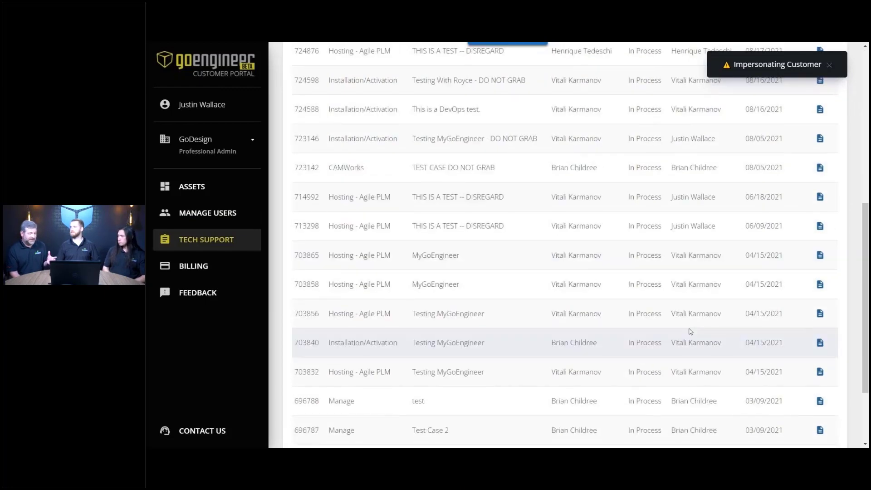
{"action": "scroll", "coordinate": [690, 331], "scroll_direction": "up", "scroll_amount": 8}
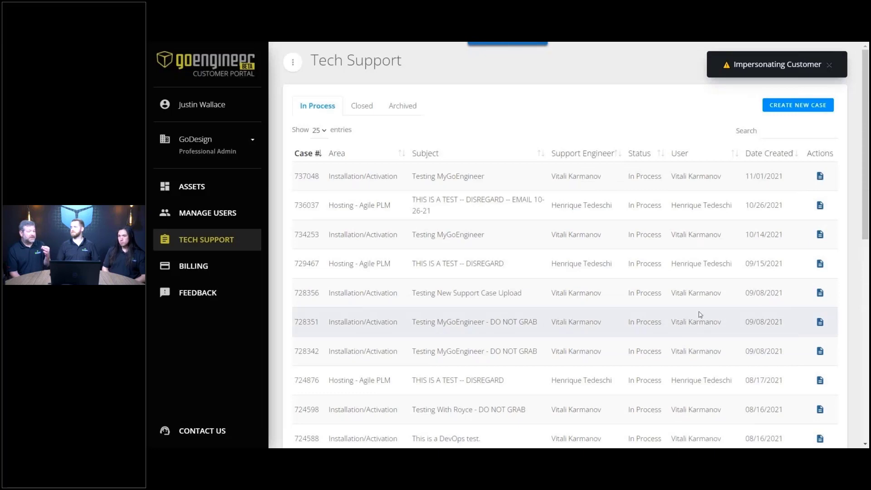
{"action": "left_click", "coordinate": [820, 234]}
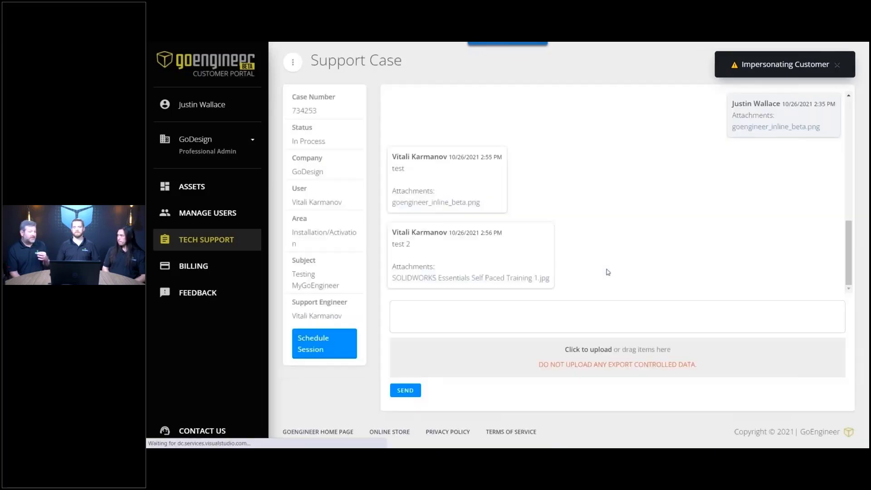
{"action": "left_click", "coordinate": [495, 309]}
{"action": "type", "text": "Comment:"}
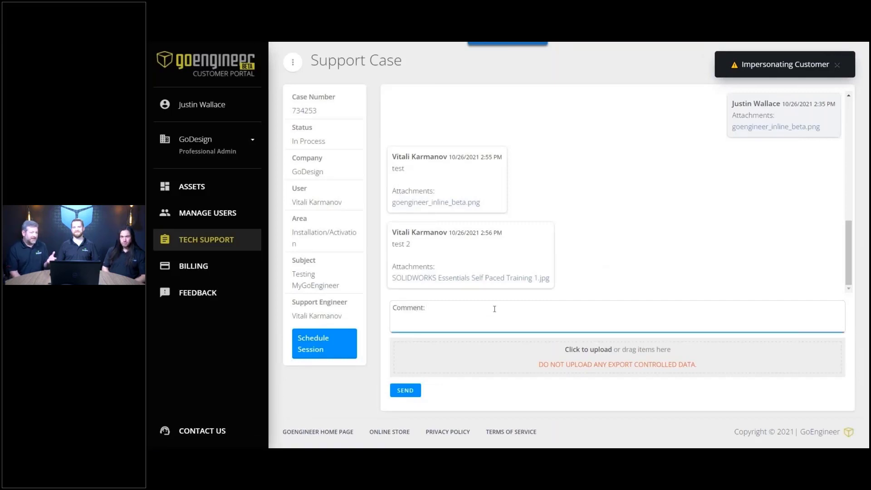
{"action": "left_click", "coordinate": [316, 344]}
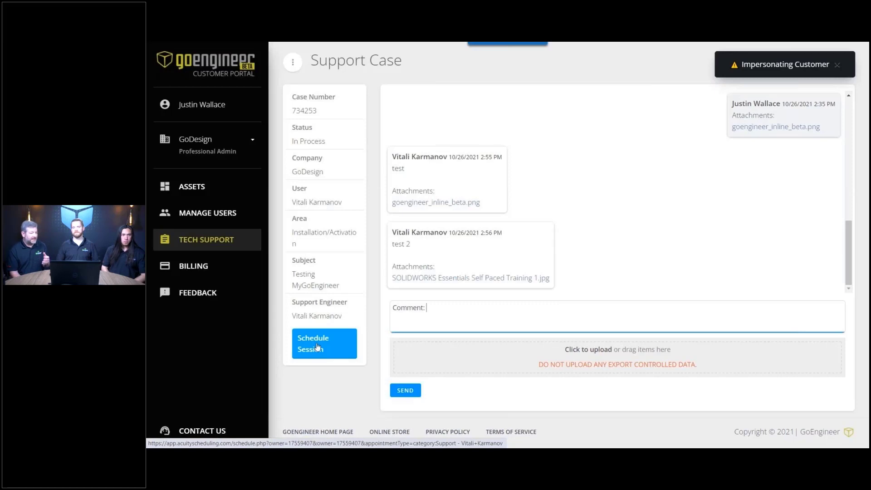
{"action": "left_click", "coordinate": [255, 242]}
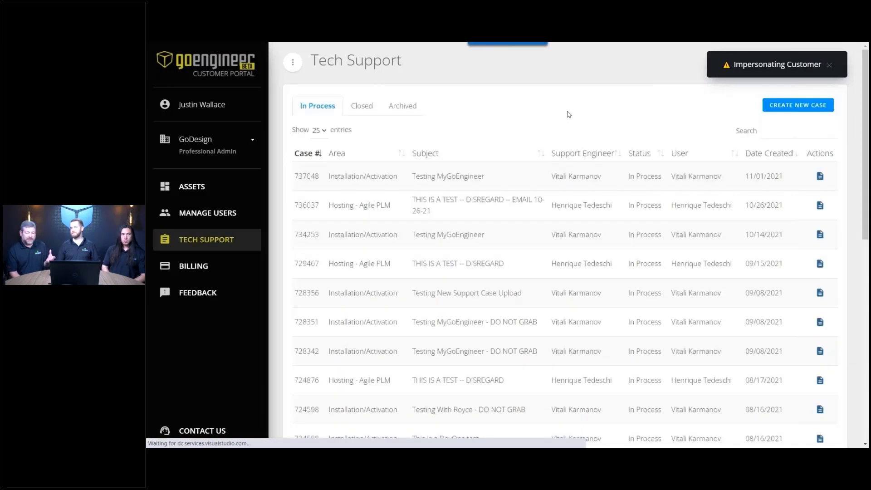
{"action": "left_click", "coordinate": [358, 105]}
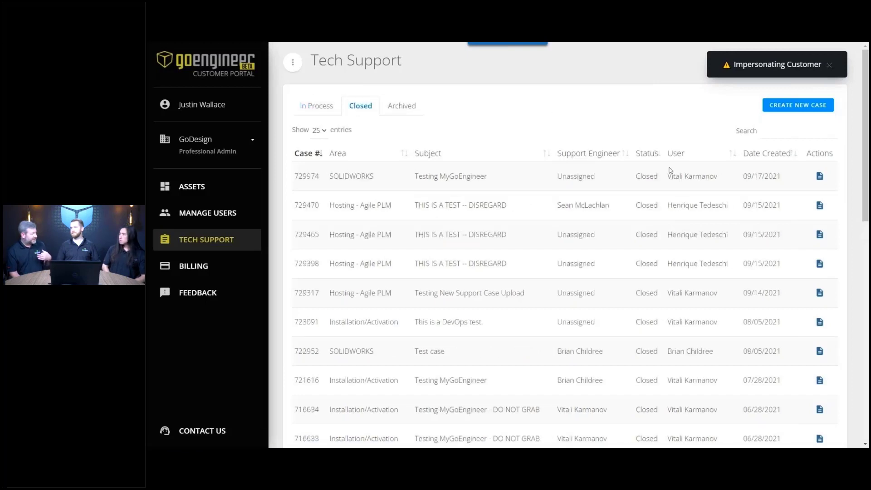
{"action": "left_click", "coordinate": [818, 177]}
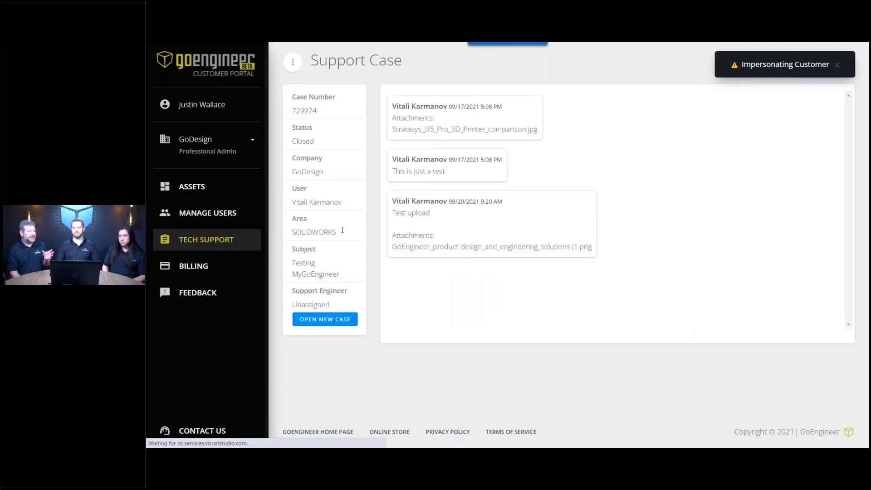
{"action": "key", "text": "alt+Left"}
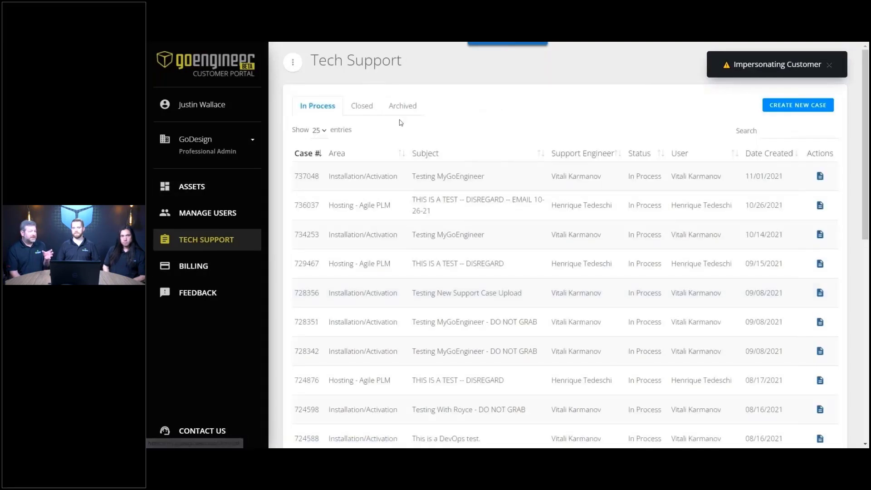
{"action": "left_click", "coordinate": [401, 106]}
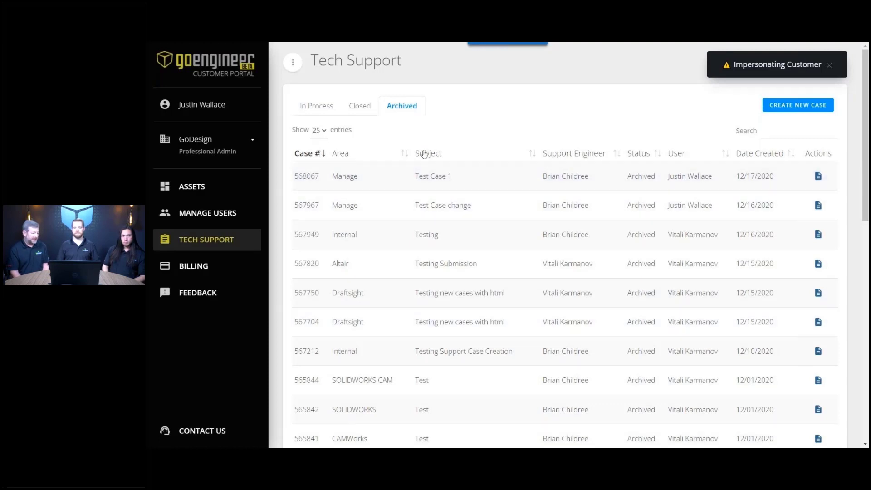
{"action": "left_click", "coordinate": [358, 107]}
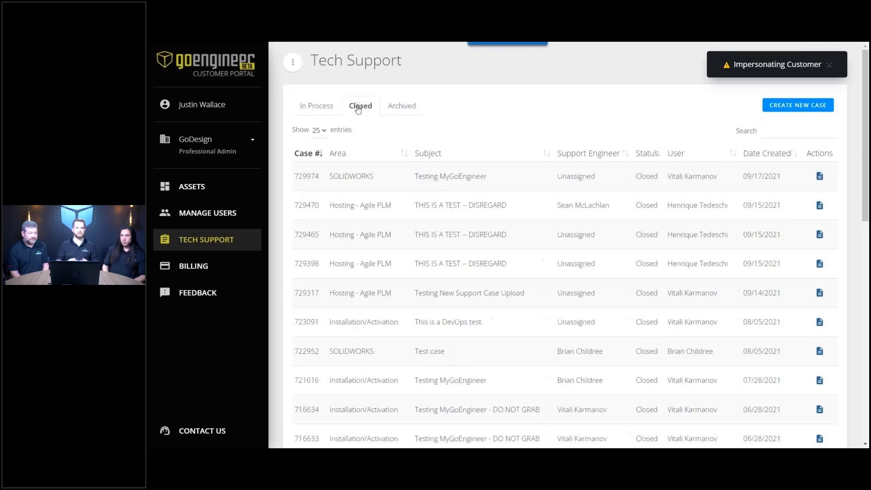
{"action": "left_click", "coordinate": [319, 106]}
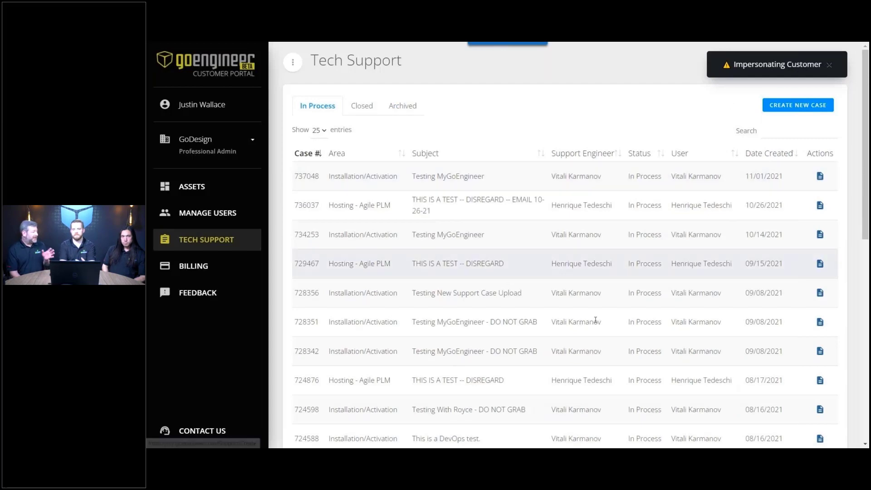
{"action": "scroll", "coordinate": [648, 289], "scroll_direction": "down", "scroll_amount": 7}
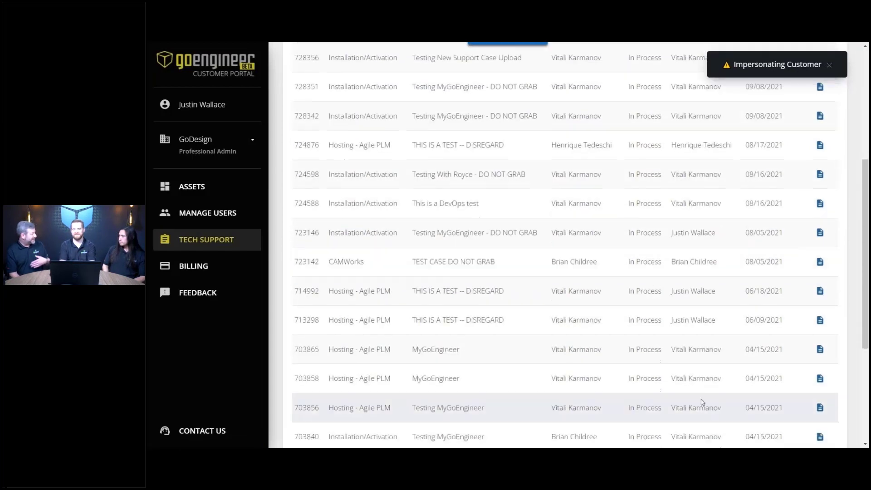
{"action": "scroll", "coordinate": [678, 340], "scroll_direction": "up", "scroll_amount": 7}
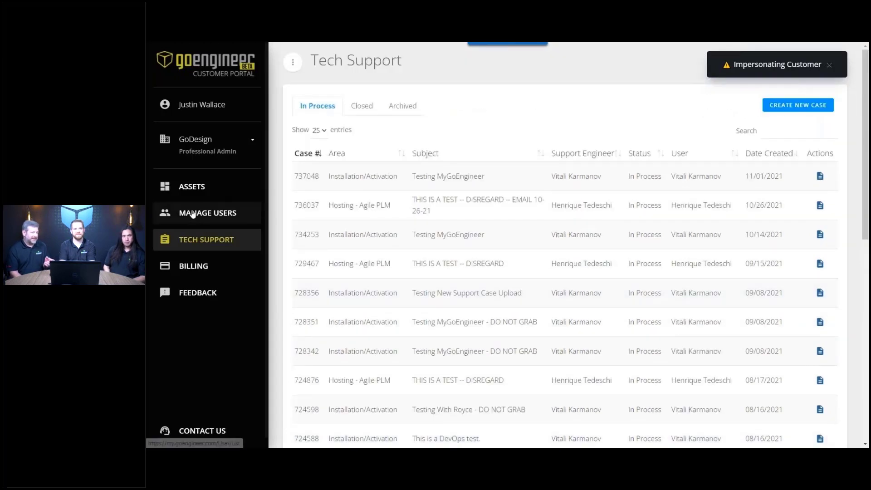
- Open the last listed user's details: Professional access, no active assets, 12 in-process cases
{"action": "left_click", "coordinate": [193, 214]}
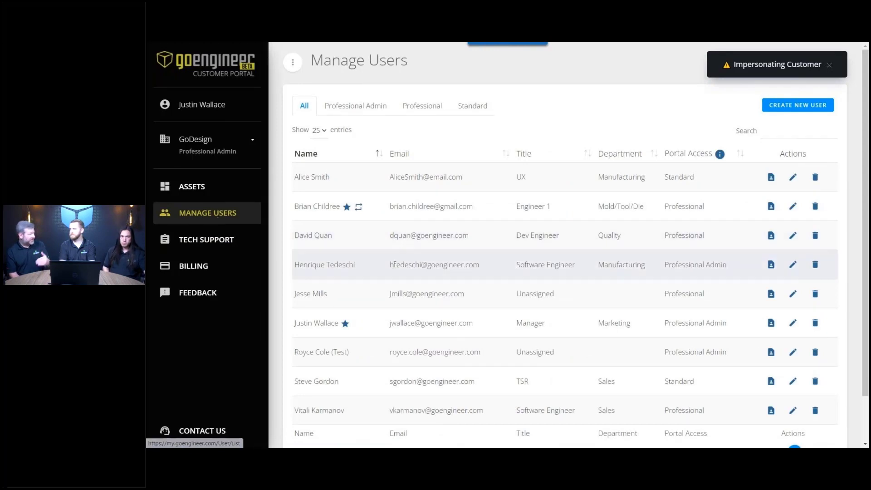
{"action": "scroll", "coordinate": [390, 265], "scroll_direction": "down", "scroll_amount": 2}
{"action": "scroll", "coordinate": [394, 267], "scroll_direction": "up", "scroll_amount": 2}
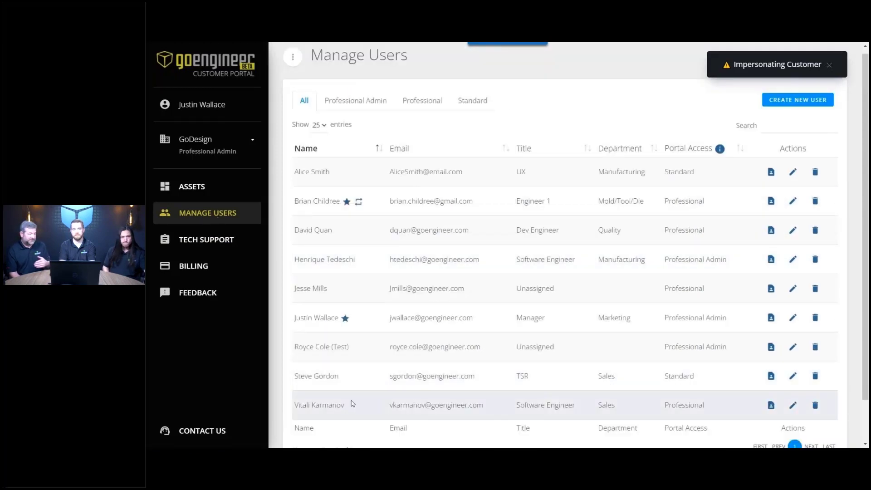
{"action": "left_click", "coordinate": [771, 406]}
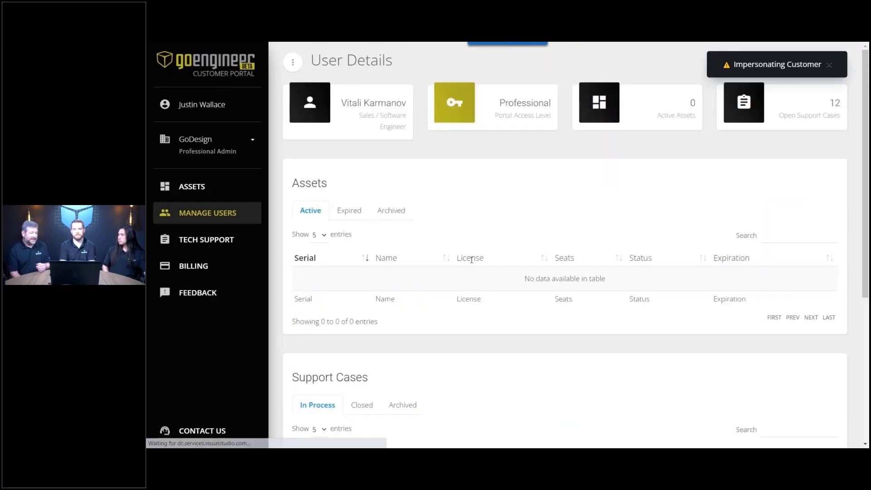
{"action": "scroll", "coordinate": [472, 260], "scroll_direction": "down", "scroll_amount": 5}
{"action": "scroll", "coordinate": [472, 259], "scroll_direction": "down", "scroll_amount": 2}
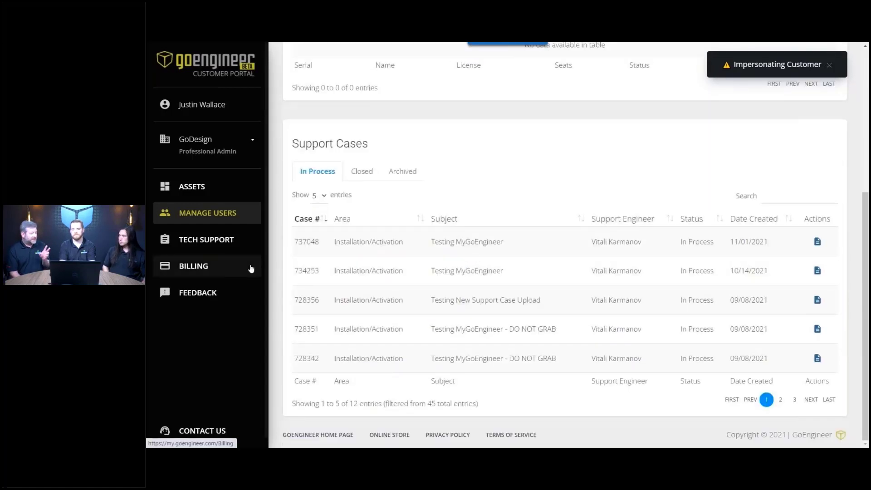
- Show Billing's invoice history: one invoice due 07/02/2019, paid in full, totaling $0.00
{"action": "left_click", "coordinate": [233, 268]}
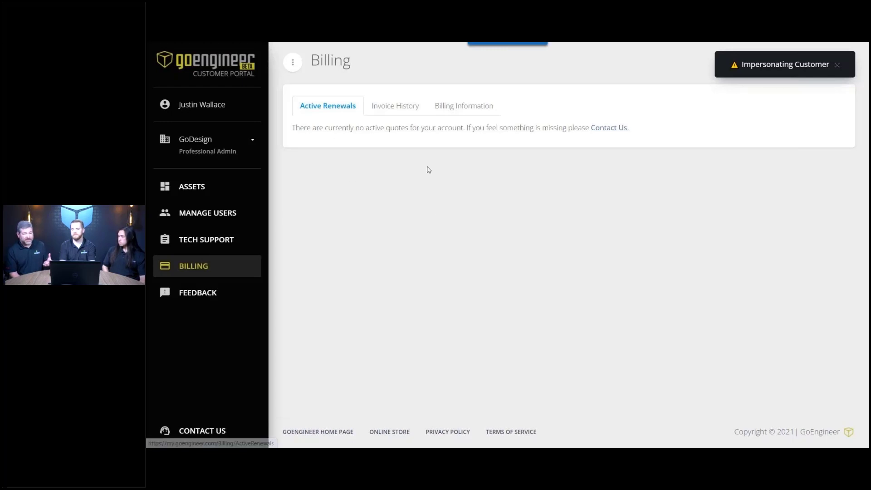
{"action": "left_click", "coordinate": [408, 111]}
{"action": "left_click", "coordinate": [401, 108]}
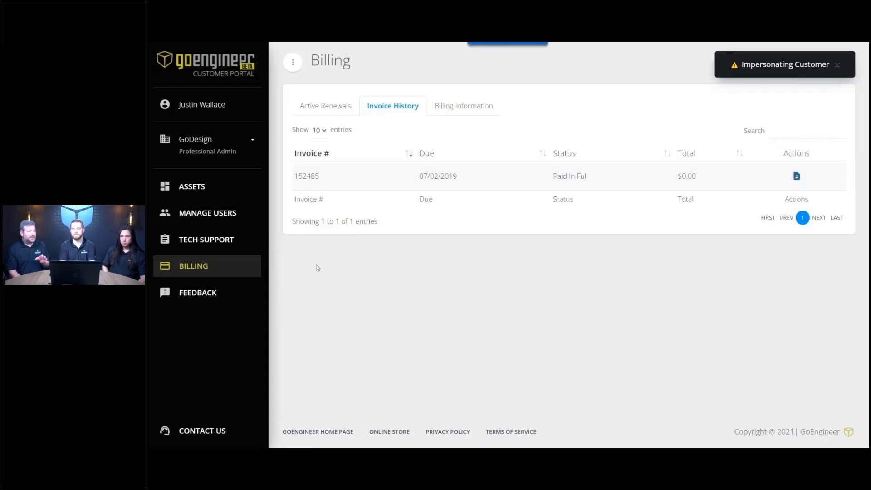
- Enter 'Enhancement Request' as the feedback message, then end the customer impersonation
{"action": "left_click", "coordinate": [221, 297]}
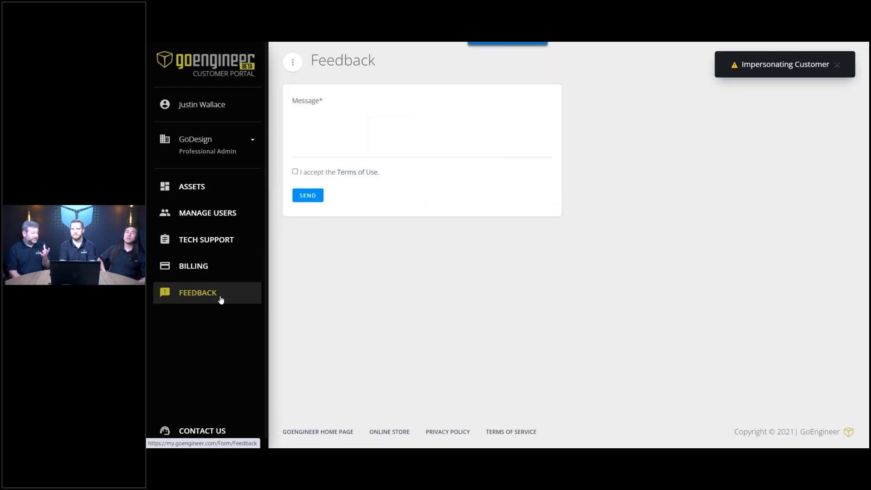
{"action": "left_click", "coordinate": [327, 135]}
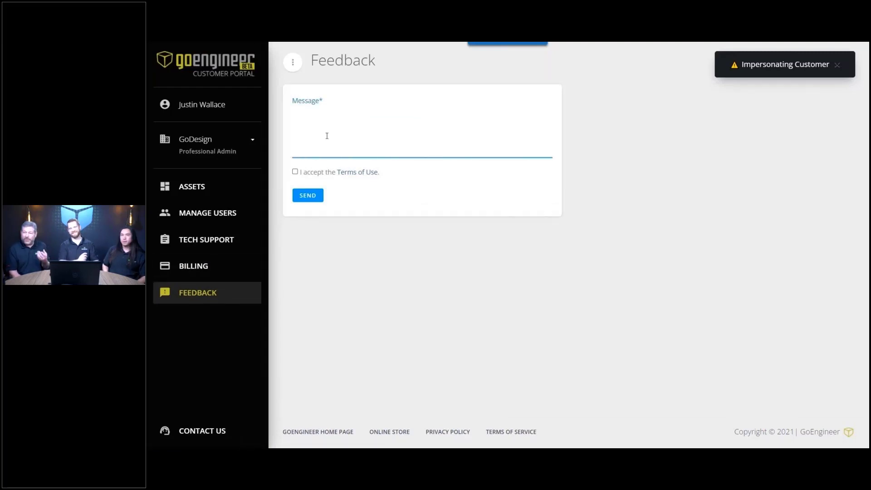
{"action": "type", "text": "Enhanc"}
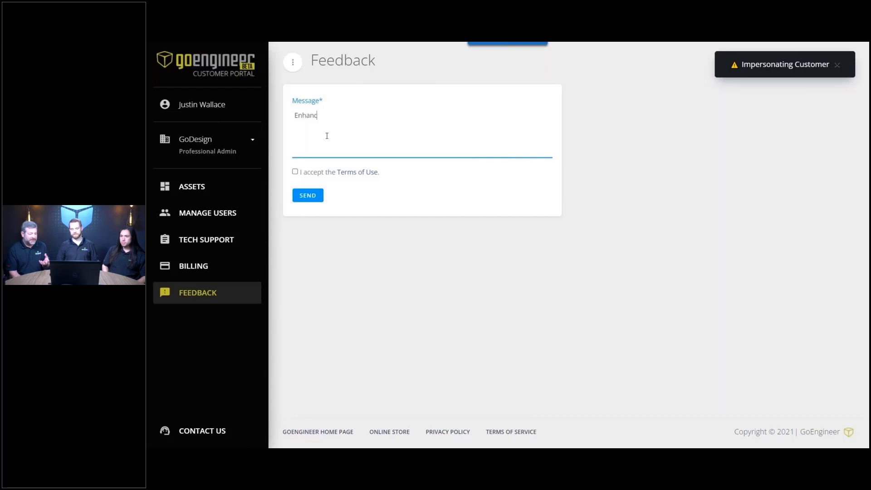
{"action": "type", "text": "ement Request"}
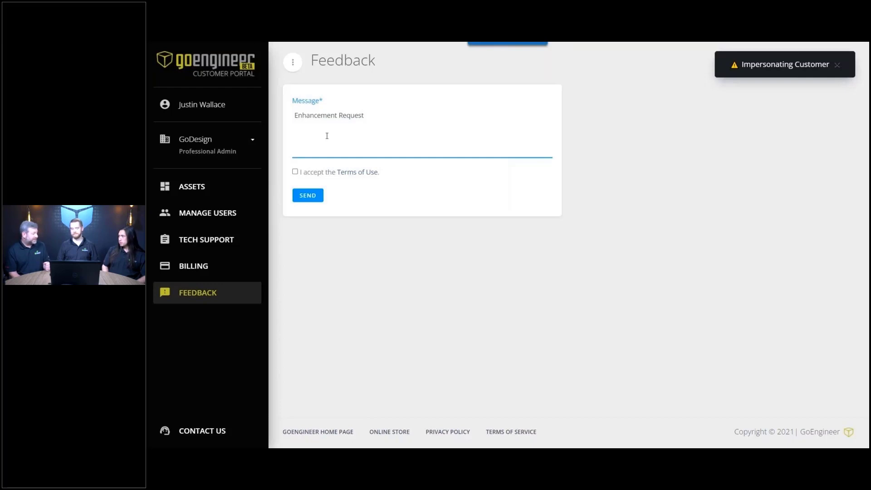
{"action": "left_click", "coordinate": [838, 67]}
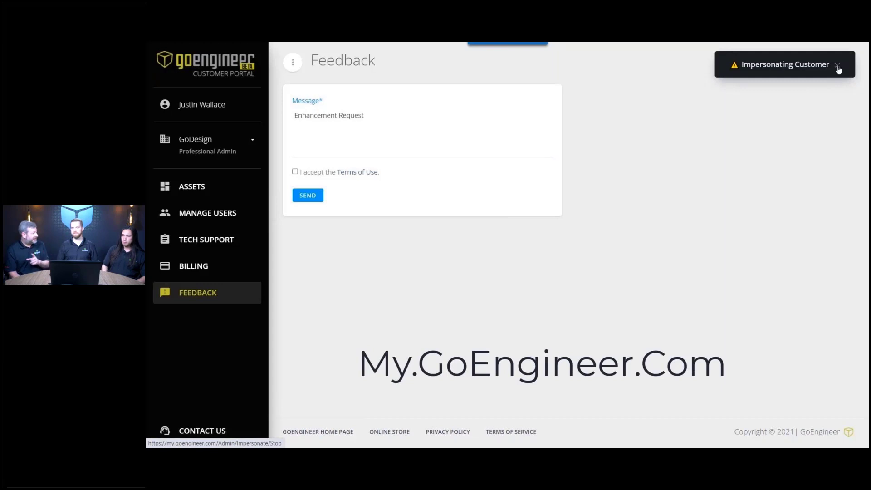
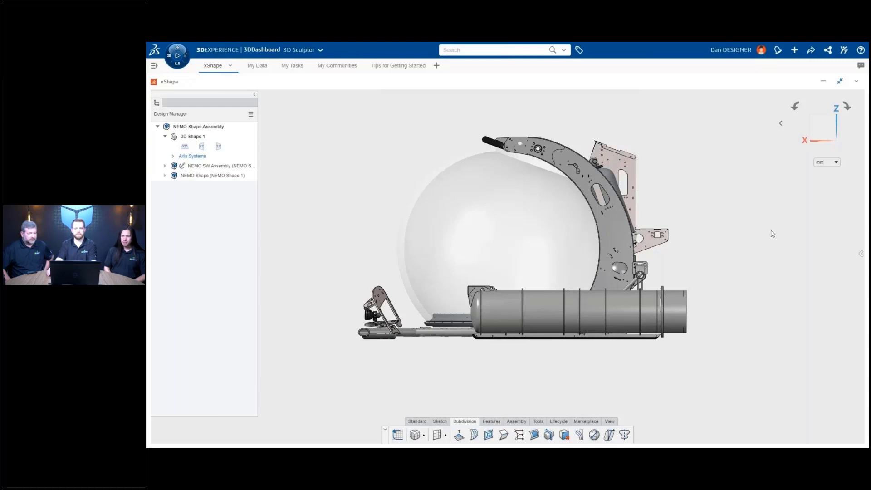
- Expand NEMO SW Assembly and highlight its exostructure, pressure sphere and battery tank parts
{"action": "left_click", "coordinate": [165, 166]}
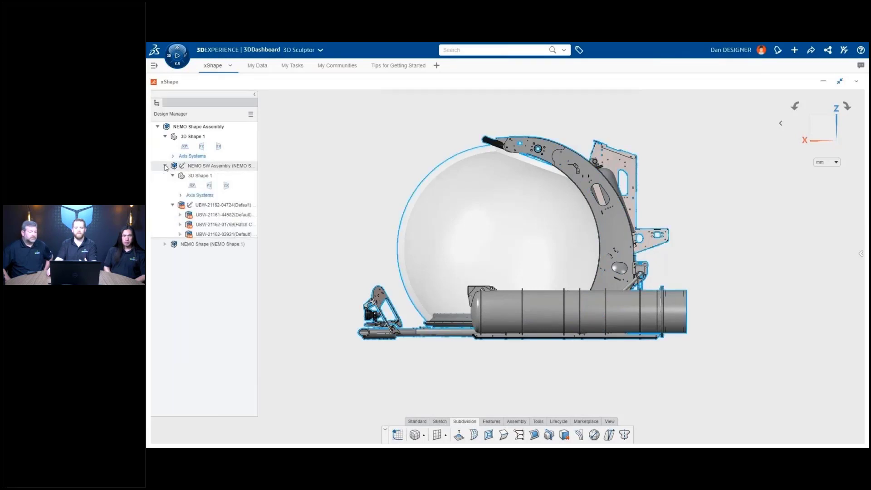
{"action": "left_click", "coordinate": [204, 205]}
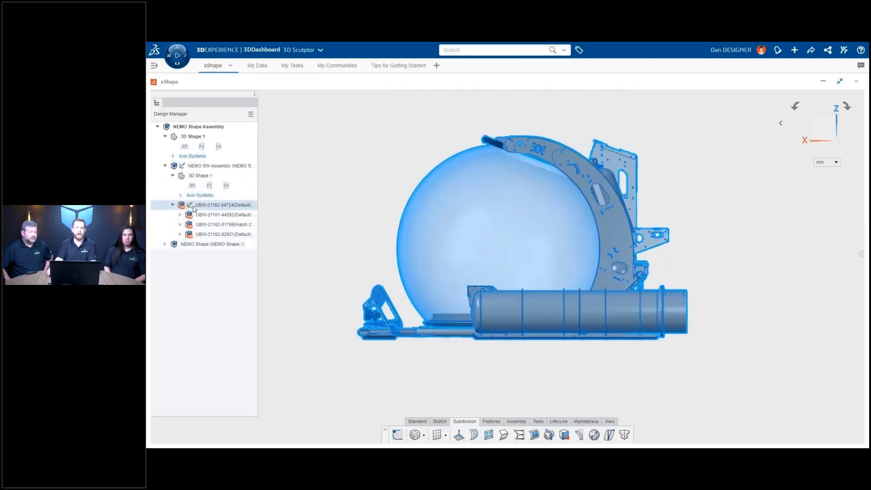
{"action": "left_click", "coordinate": [198, 215]}
{"action": "left_click", "coordinate": [199, 225]}
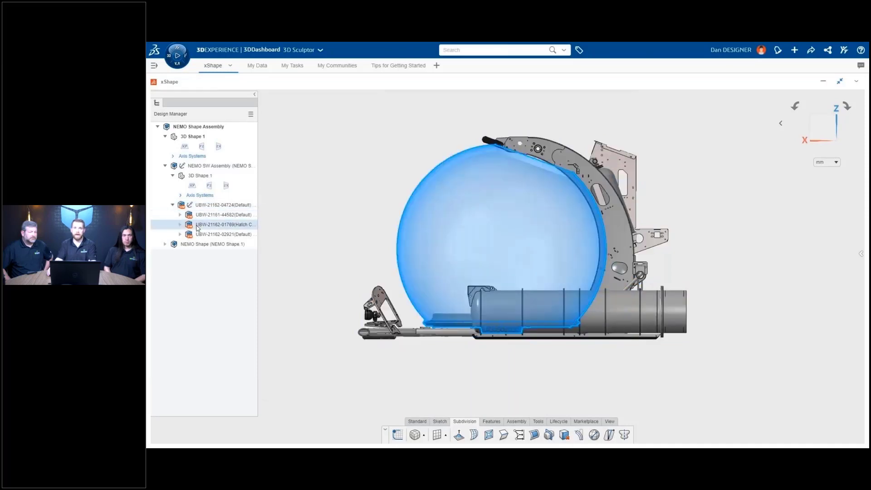
{"action": "left_click", "coordinate": [201, 234]}
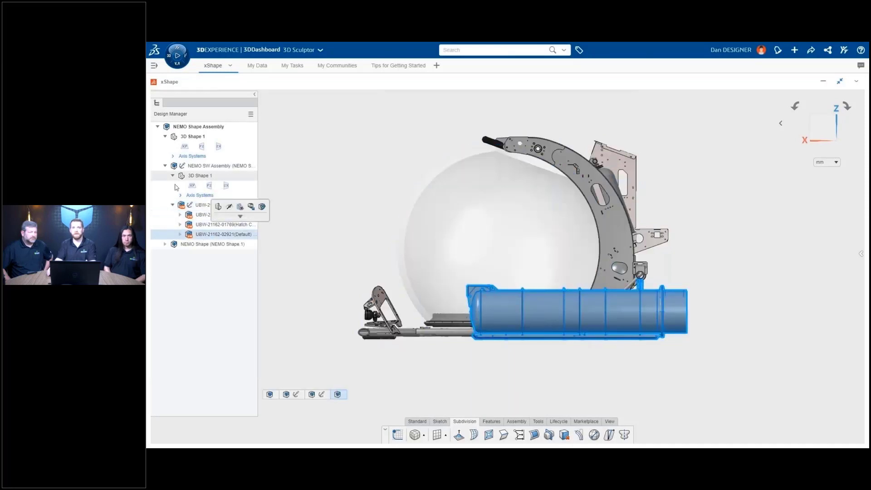
{"action": "left_click", "coordinate": [166, 165]}
- Activate NEMO Shape and show its Side Hand Sketch with the 2950 × 1550 outline
{"action": "double_click", "coordinate": [197, 176]}
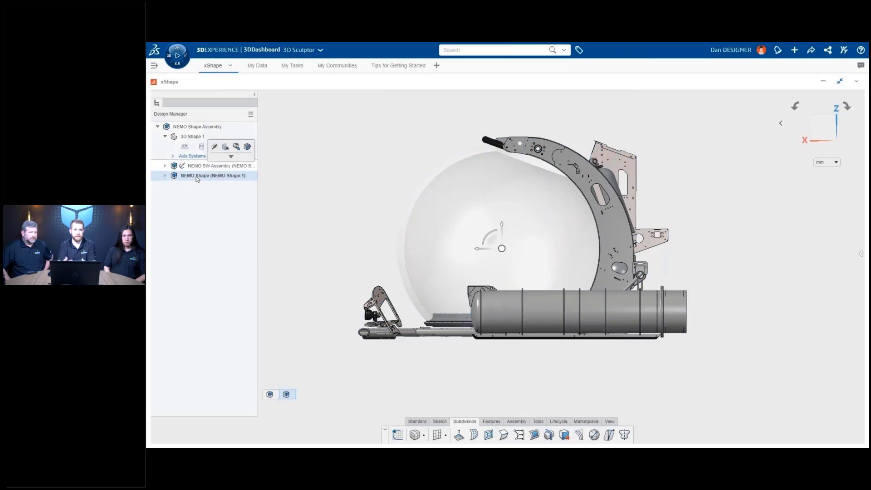
{"action": "left_click", "coordinate": [221, 225]}
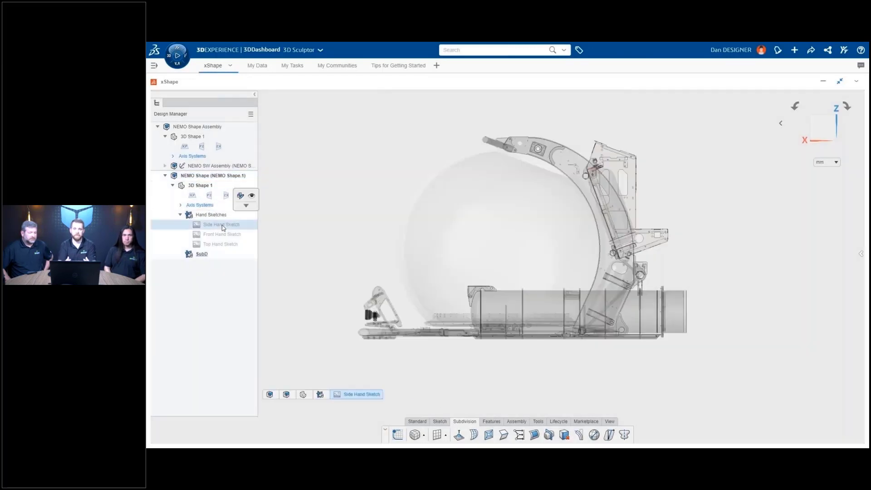
{"action": "left_click", "coordinate": [252, 198]}
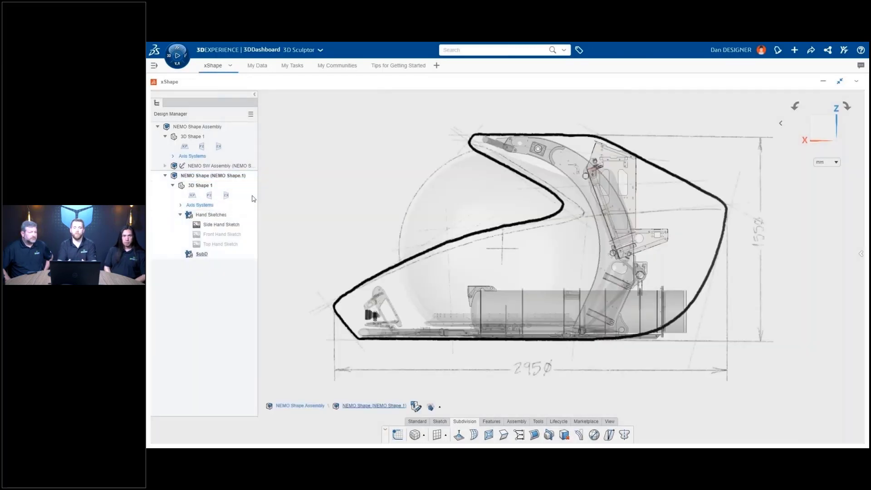
- Add a Box subdivision primitive placed along the submarine's length
{"action": "left_click", "coordinate": [424, 436]}
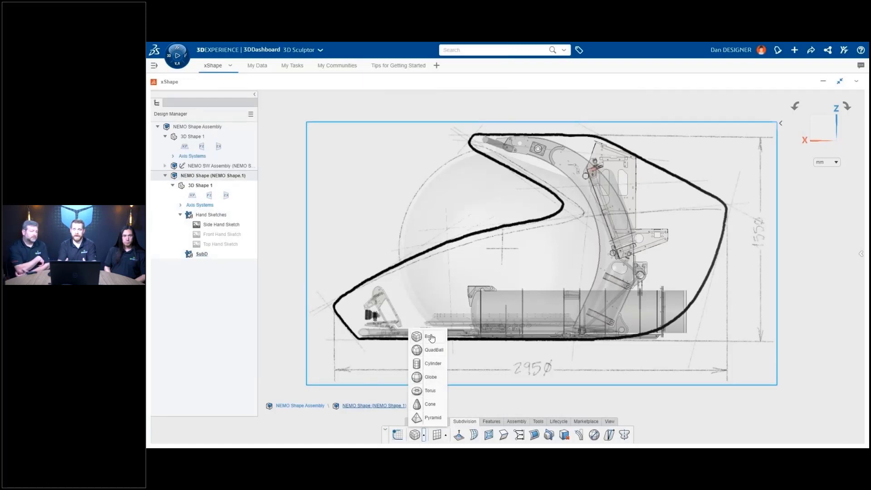
{"action": "left_click", "coordinate": [429, 337]}
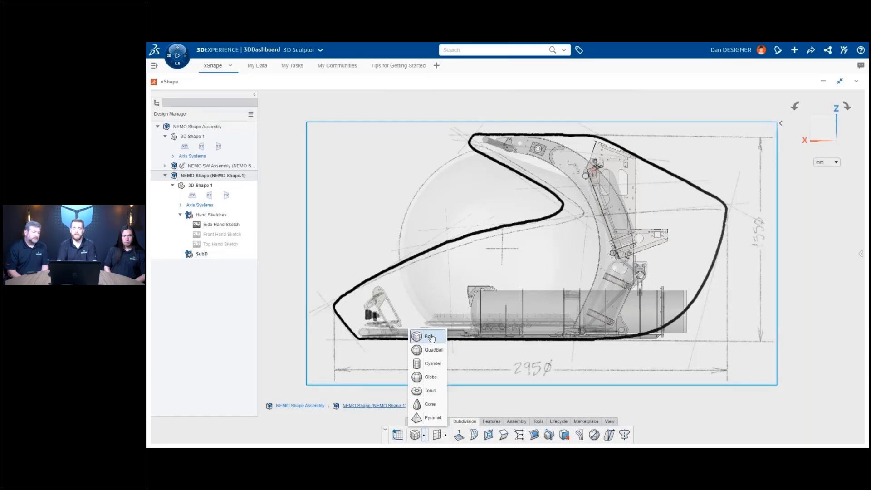
{"action": "left_click", "coordinate": [396, 344]}
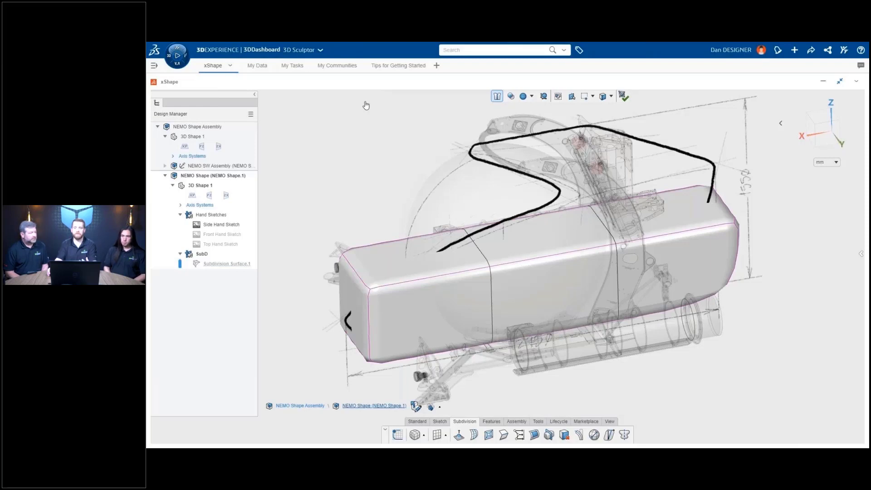
- In side view, Quick Align the box's top edges to the sketch outline, then advance the slide
{"action": "key", "text": "ctrl+4"}
{"action": "left_click_drag", "start_coordinate": [331, 238], "coordinate": [759, 297]}
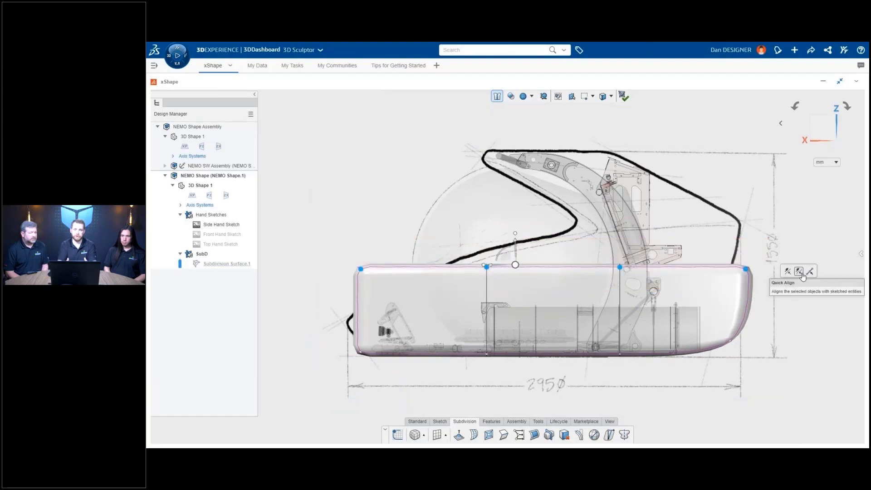
{"action": "left_click", "coordinate": [803, 278]}
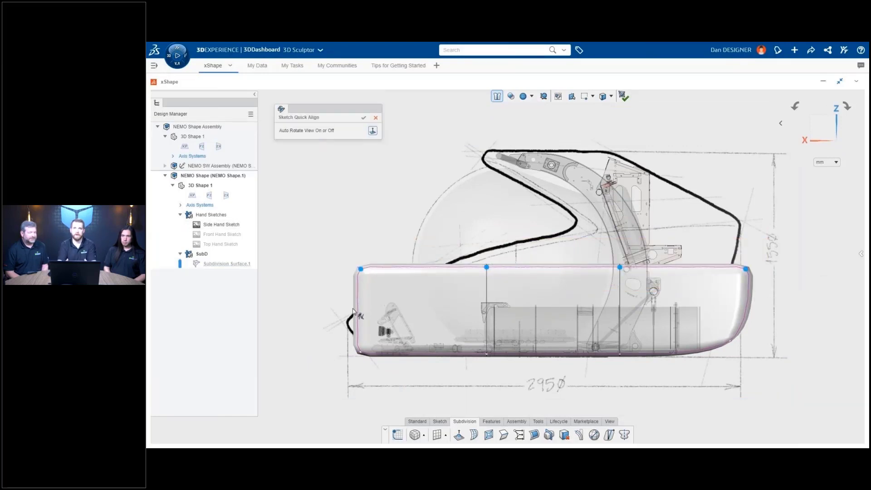
{"action": "mouse_move", "coordinate": [349, 314]}
{"action": "left_mouse_down"}
{"action": "mouse_move", "coordinate": [458, 266]}
{"action": "mouse_move", "coordinate": [561, 239]}
{"action": "mouse_move", "coordinate": [748, 222]}
{"action": "left_mouse_up"}
{"action": "left_click", "coordinate": [363, 119]}
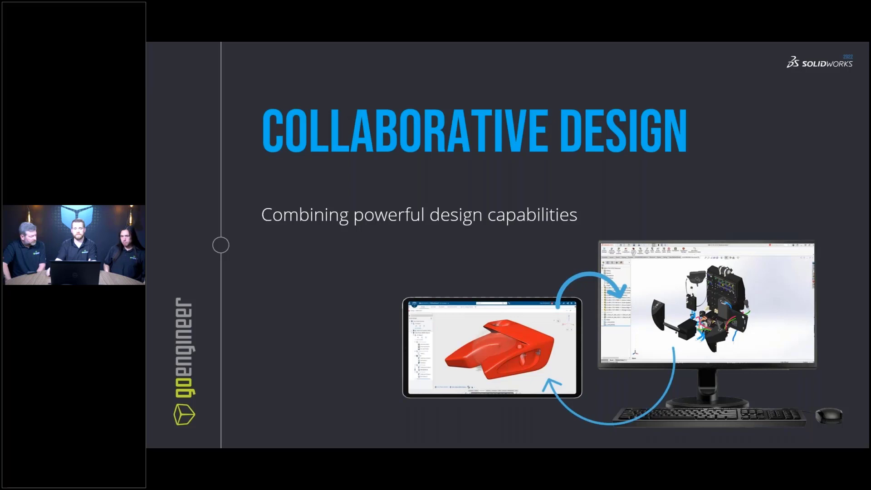
{"action": "key", "text": "Right"}
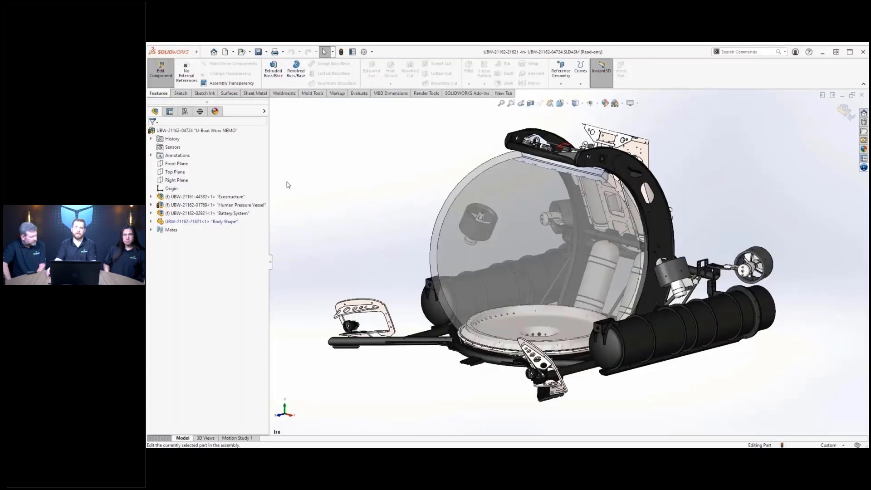
- Search 3DEXPERIENCE for 'body shape' and insert the Body Shape result into the assembly
{"action": "left_click", "coordinate": [863, 167]}
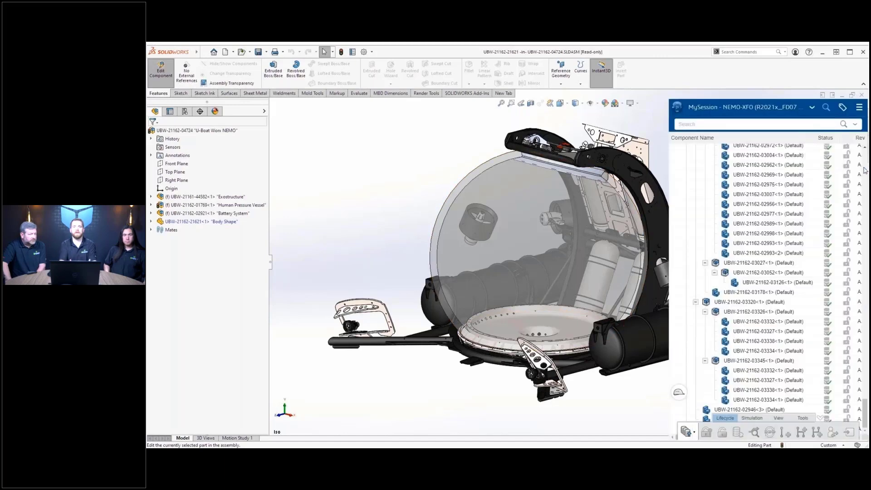
{"action": "left_click", "coordinate": [766, 124]}
{"action": "type", "text": "body shape"}
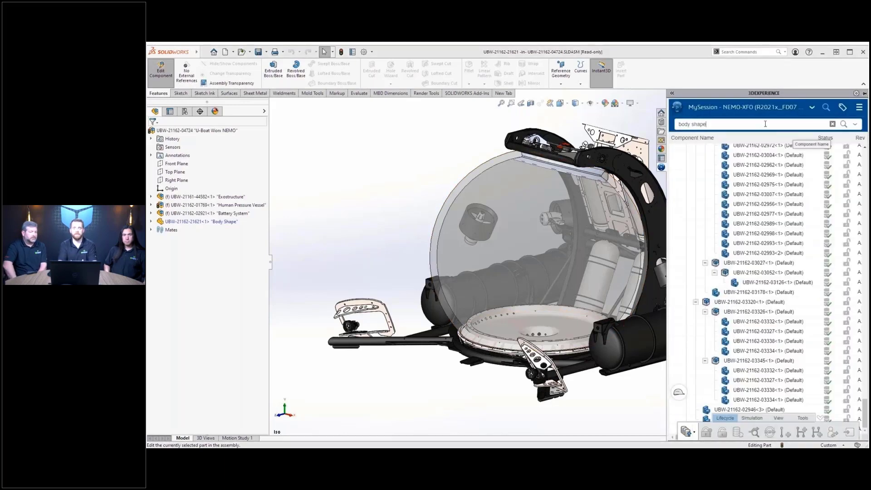
{"action": "key", "text": "Return"}
{"action": "left_click_drag", "start_coordinate": [730, 199], "coordinate": [385, 206]}
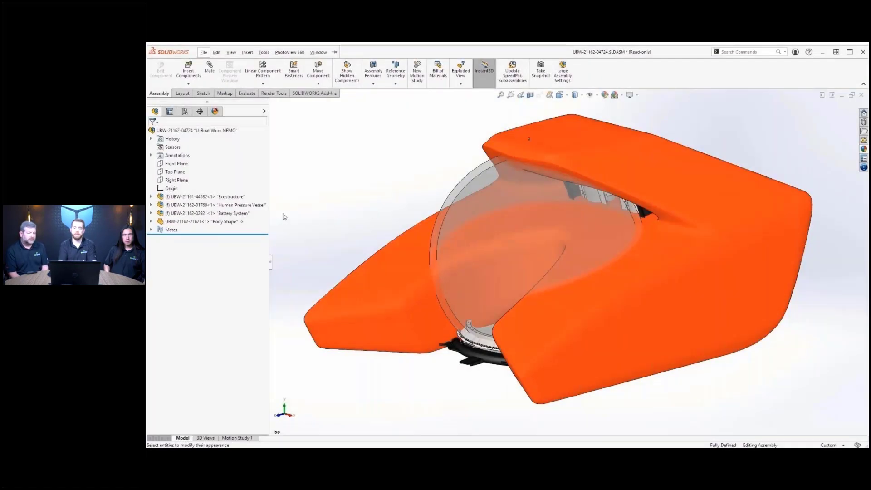
- Make the Body Shape component transparent to reveal the submersible's internals
{"action": "left_click", "coordinate": [228, 221]}
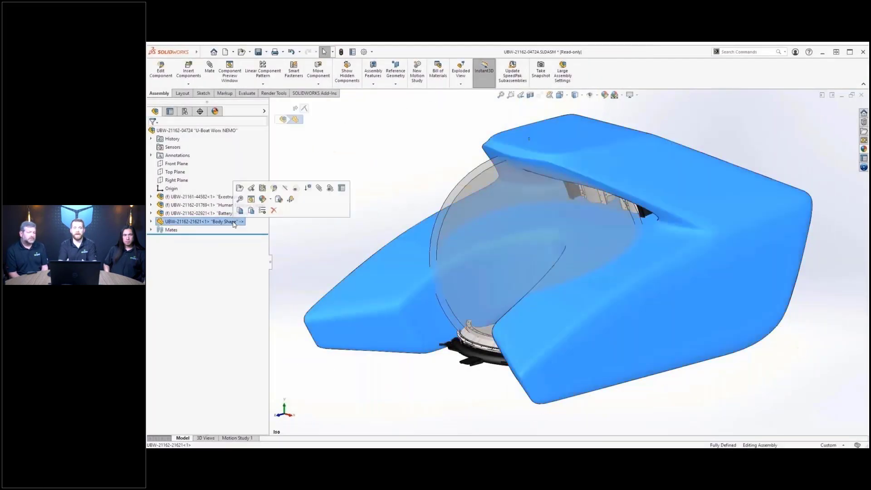
{"action": "left_click", "coordinate": [334, 188]}
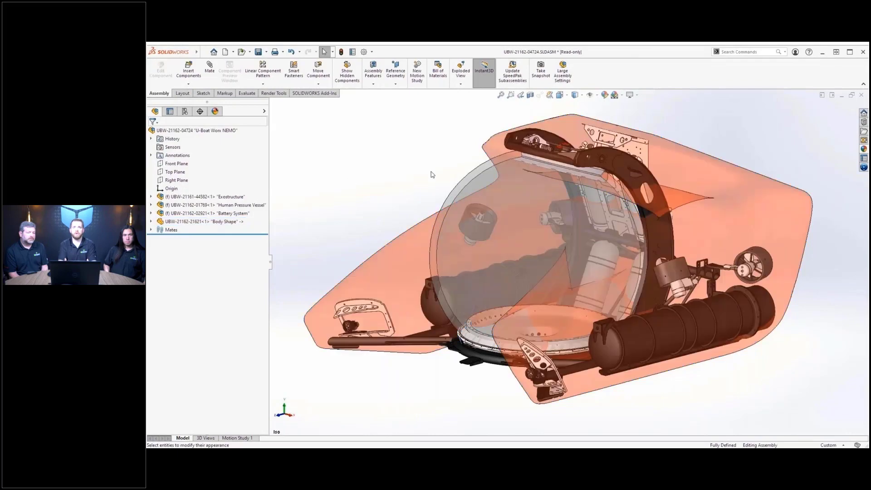
{"action": "middle_click_drag", "start_coordinate": [436, 172], "coordinate": [458, 177]}
{"action": "left_click", "coordinate": [863, 167]}
- Preview the Body Shape Assembly result and draw ellipse, arrow and wavy markups on it
{"action": "left_click", "coordinate": [858, 170]}
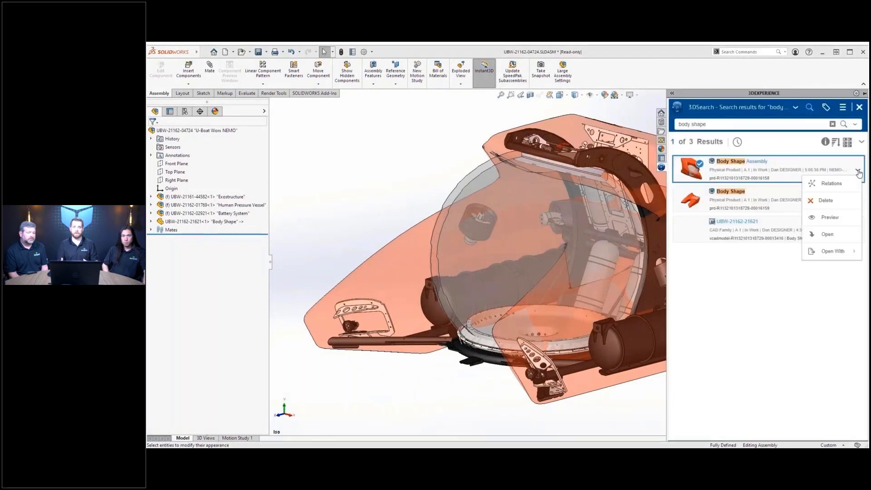
{"action": "left_click", "coordinate": [837, 221]}
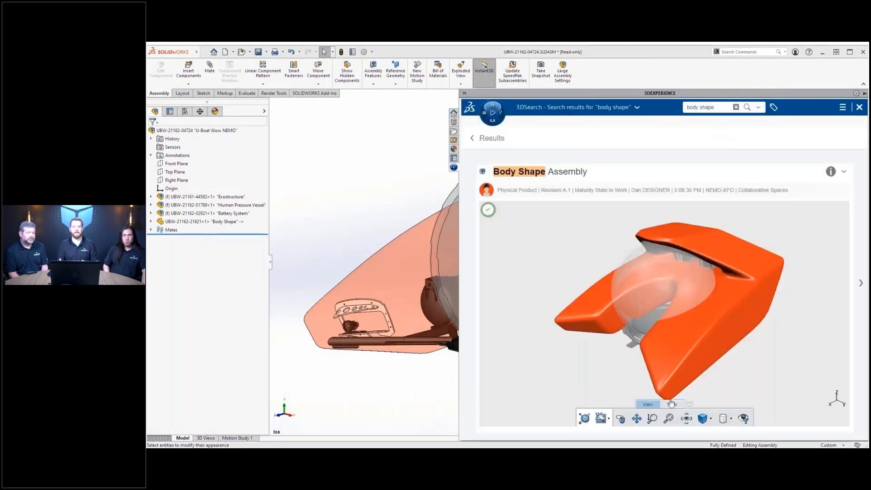
{"action": "mouse_move", "coordinate": [670, 238]}
{"action": "left_mouse_down"}
{"action": "mouse_move", "coordinate": [675, 224]}
{"action": "mouse_move", "coordinate": [675, 232]}
{"action": "left_mouse_up"}
{"action": "left_click_drag", "start_coordinate": [671, 226], "coordinate": [684, 229]}
{"action": "left_click_drag", "start_coordinate": [759, 280], "coordinate": [762, 280]}
{"action": "mouse_move", "coordinate": [705, 302]}
{"action": "left_mouse_down"}
{"action": "mouse_move", "coordinate": [711, 324]}
{"action": "mouse_move", "coordinate": [708, 301]}
{"action": "left_mouse_up"}
{"action": "mouse_move", "coordinate": [687, 293]}
{"action": "left_mouse_down"}
{"action": "mouse_move", "coordinate": [734, 345]}
{"action": "mouse_move", "coordinate": [785, 273]}
{"action": "left_mouse_up"}
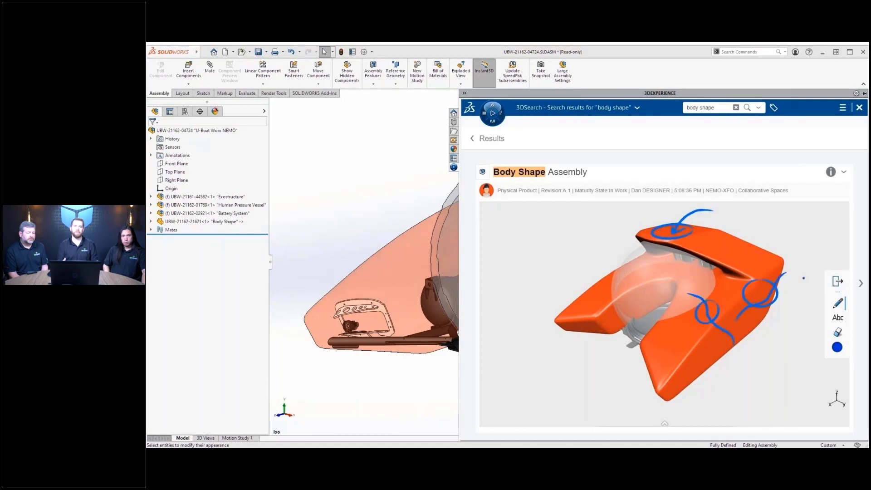
{"action": "left_click", "coordinate": [665, 425]}
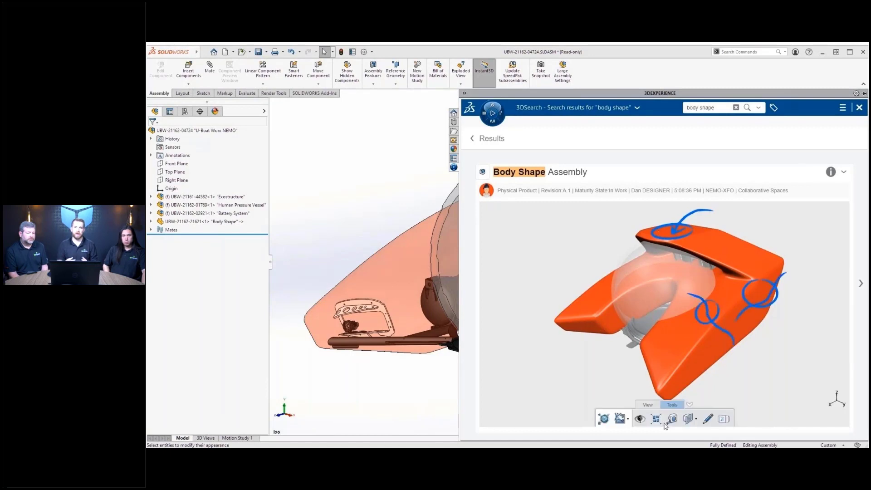
- Publish the marked-up image to the NEMO Design Team as 'Assembly Update', then roll back the history
{"action": "left_click", "coordinate": [620, 421]}
{"action": "left_click", "coordinate": [684, 195]}
{"action": "type", "text": "Assembly Update"}
{"action": "key", "text": "Tab"}
{"action": "type", "text": "I've updated the assembly to include the propellers and hatch.  Please update your body to accommo"}
{"action": "type", "text": "date the changes.  Thanks!"}
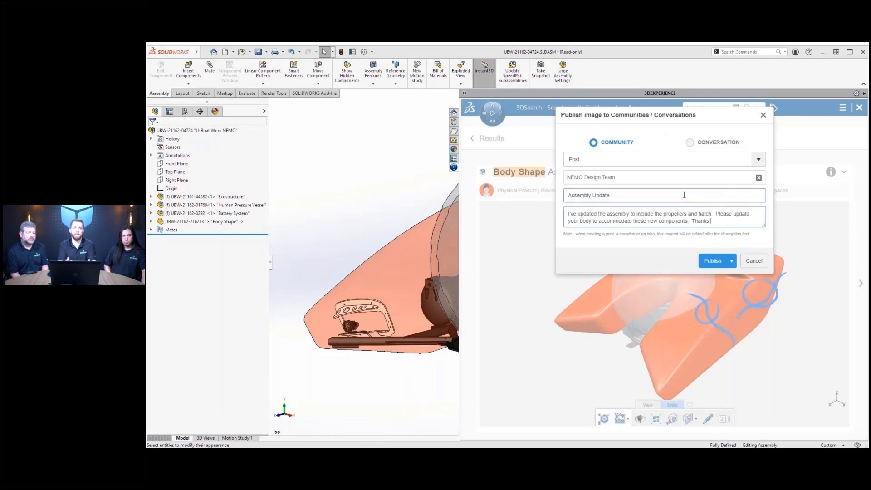
{"action": "left_click", "coordinate": [712, 261]}
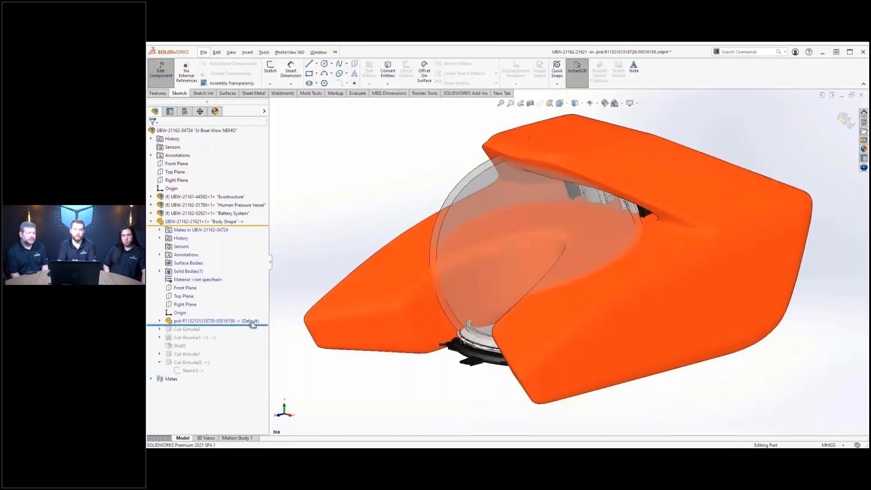
{"action": "left_click_drag", "start_coordinate": [249, 322], "coordinate": [248, 374]}
{"action": "middle_click_drag", "start_coordinate": [445, 174], "coordinate": [195, 171]}
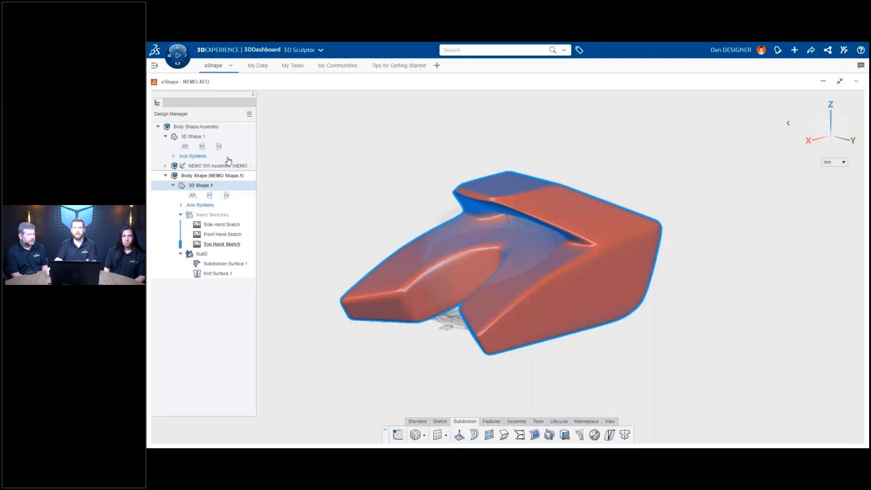
- Name the new geometrical set 'Reference Sketches'
{"action": "double_click", "coordinate": [227, 256]}
{"action": "type", "text": "Reference Sketches"}
{"action": "key", "text": "Return"}
- Hide SubD and create Sketch.1 by projecting the ring's outline from the assembly
{"action": "left_click", "coordinate": [202, 264]}
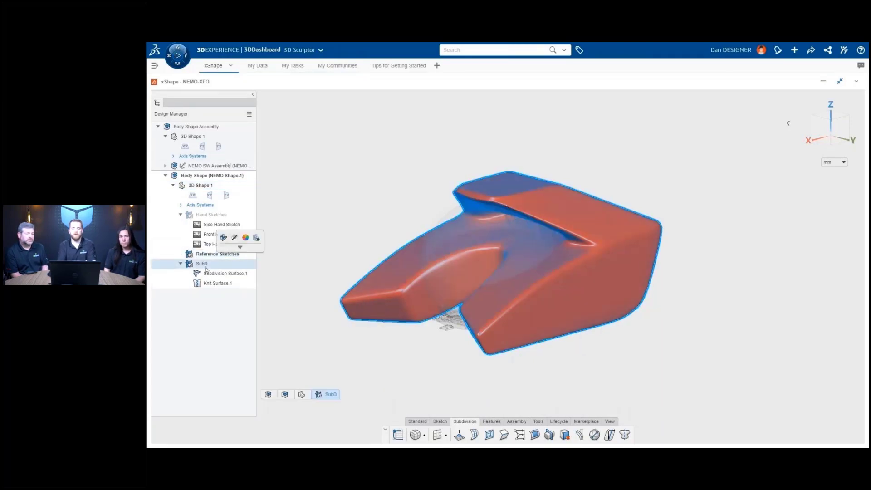
{"action": "left_click", "coordinate": [223, 238]}
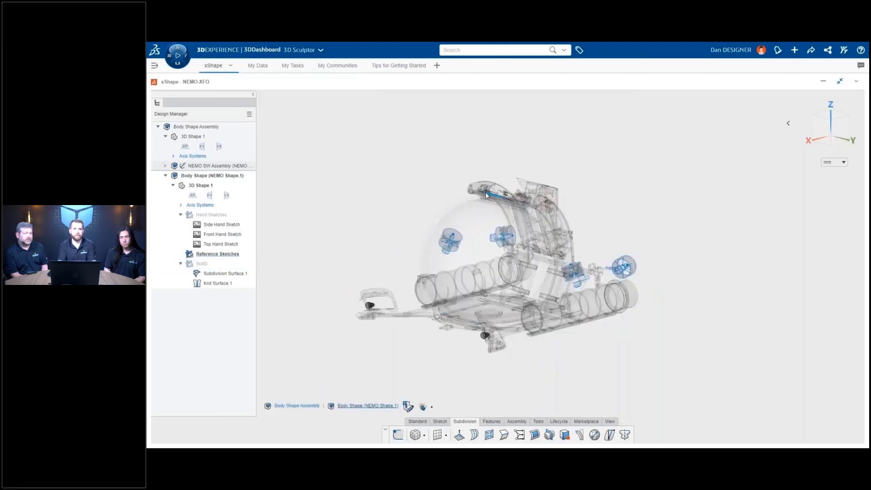
{"action": "scroll", "coordinate": [516, 200], "scroll_direction": "up", "scroll_amount": 5}
{"action": "scroll", "coordinate": [517, 199], "scroll_direction": "up", "scroll_amount": 3}
{"action": "middle_click_drag", "start_coordinate": [518, 199], "coordinate": [509, 233]}
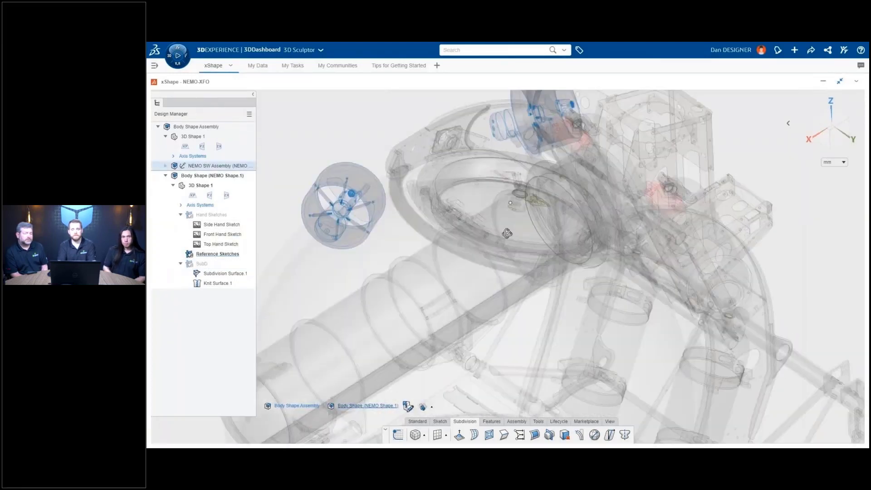
{"action": "left_click", "coordinate": [423, 175]}
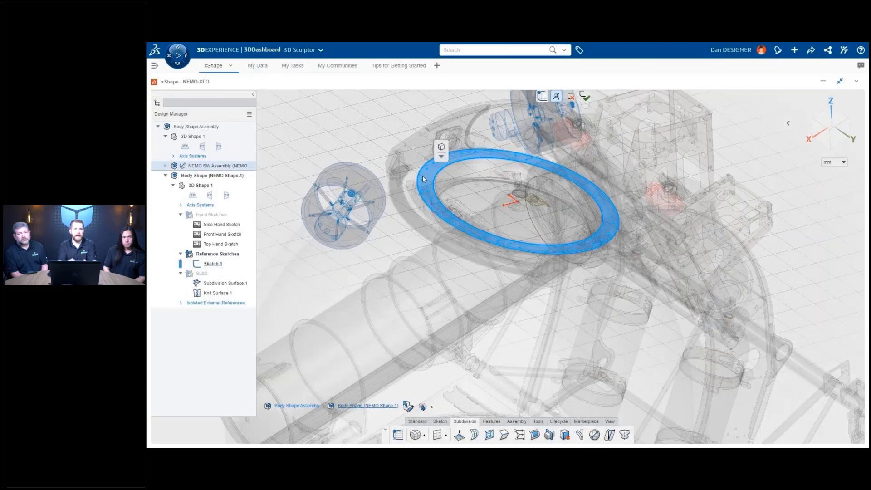
{"action": "left_click", "coordinate": [442, 148]}
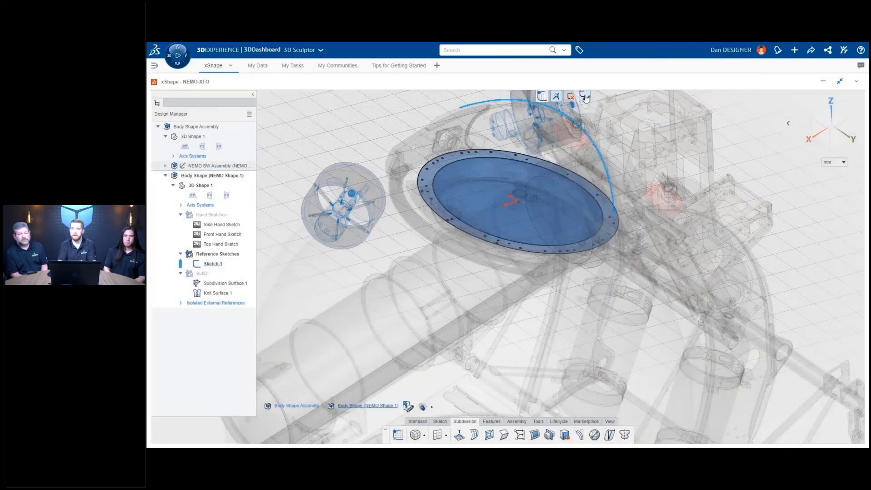
{"action": "left_click", "coordinate": [585, 98]}
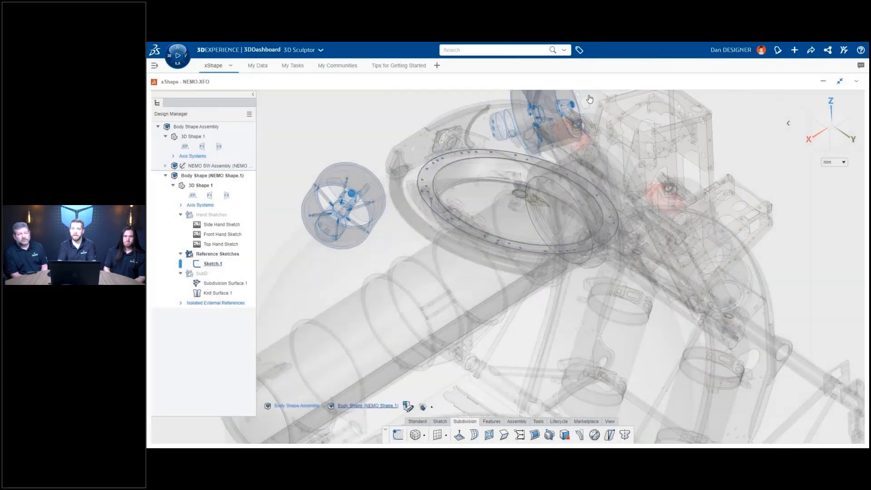
- Show the orange SubD body again and edit Subdivision Surface.1
{"action": "left_click", "coordinate": [198, 273]}
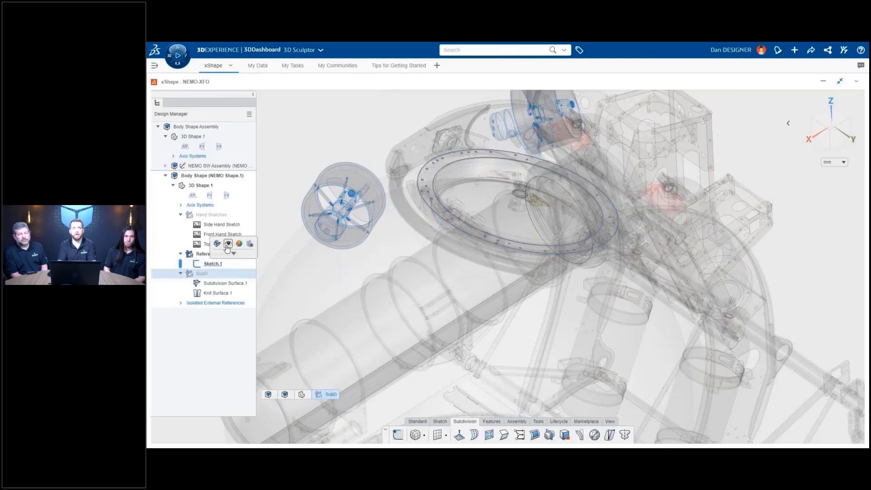
{"action": "left_click", "coordinate": [229, 245]}
{"action": "double_click", "coordinate": [528, 199]}
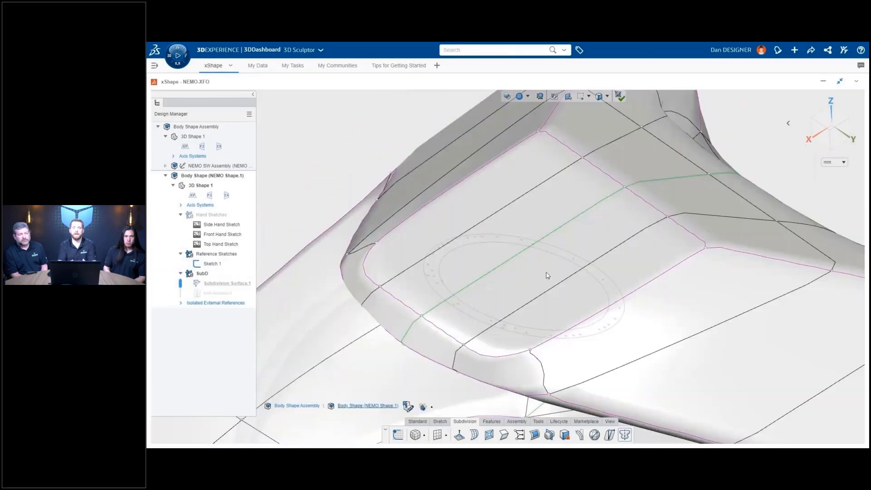
- Subdivide the two face strips over the ring into a finer grid
{"action": "left_click", "coordinate": [547, 275]}
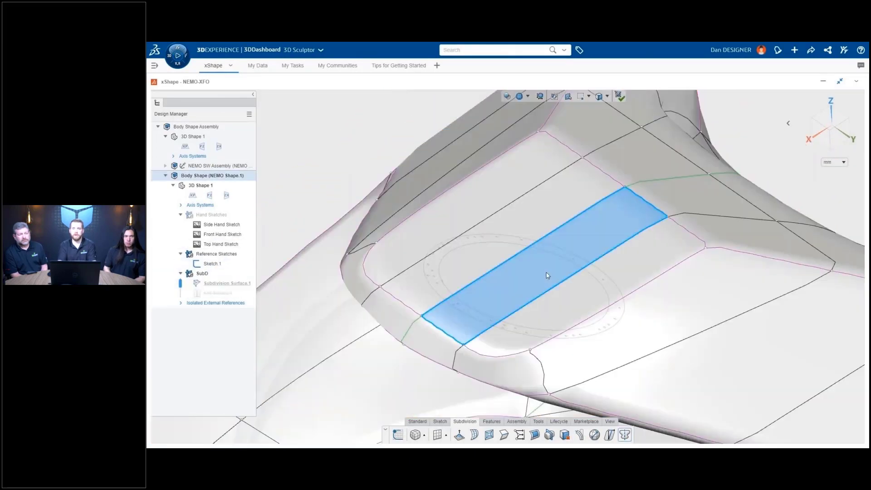
{"action": "left_click", "coordinate": [571, 297], "text": "ctrl"}
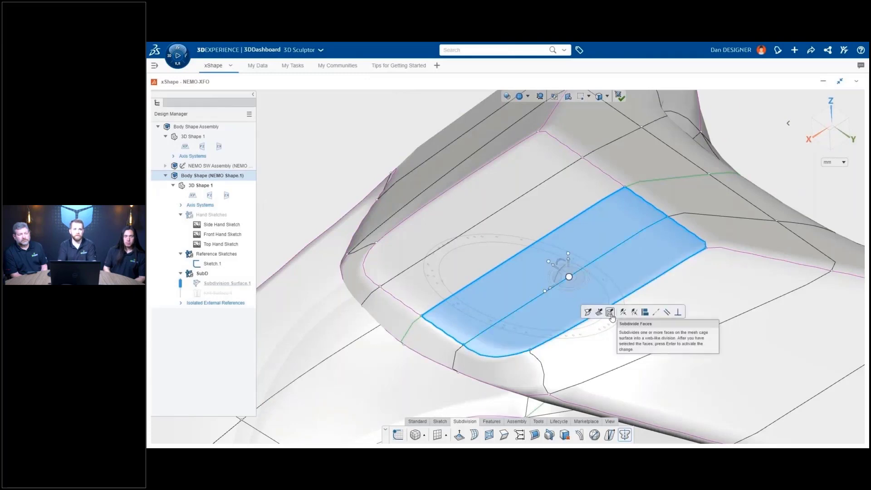
{"action": "left_click", "coordinate": [610, 313]}
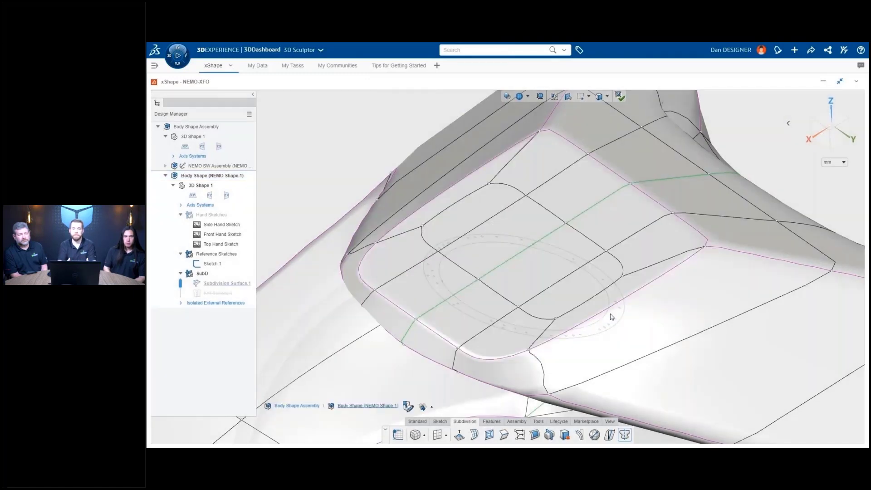
- Round the 2x2 face patch and align its edge loop to the Sketch.1 ellipse
{"action": "left_click", "coordinate": [577, 288]}
{"action": "left_click", "coordinate": [488, 219], "text": "shift"}
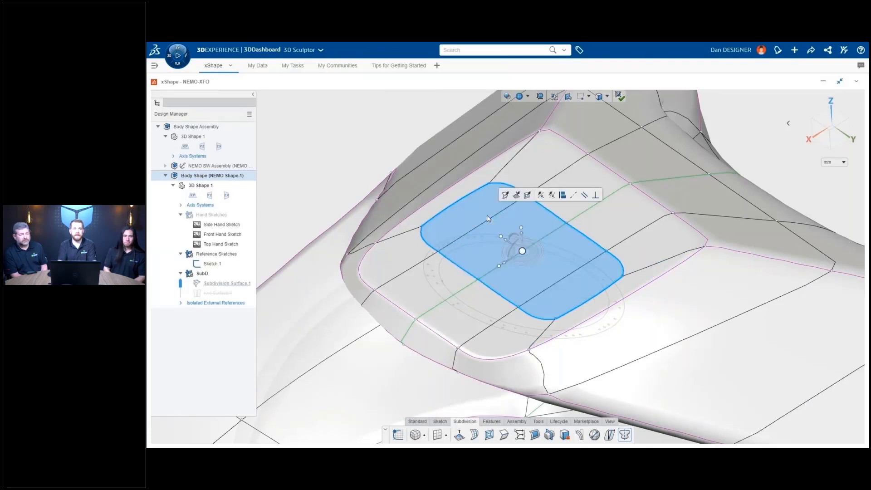
{"action": "left_click", "coordinate": [506, 195]}
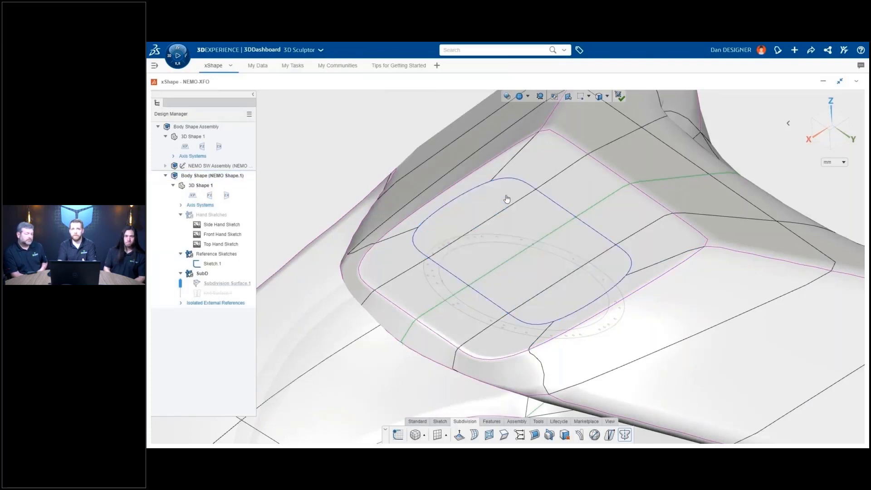
{"action": "left_click", "coordinate": [565, 211]}
{"action": "double_click", "coordinate": [448, 274], "text": "ctrl"}
{"action": "left_click", "coordinate": [581, 312], "text": "ctrl"}
{"action": "left_click", "coordinate": [551, 248], "text": "ctrl"}
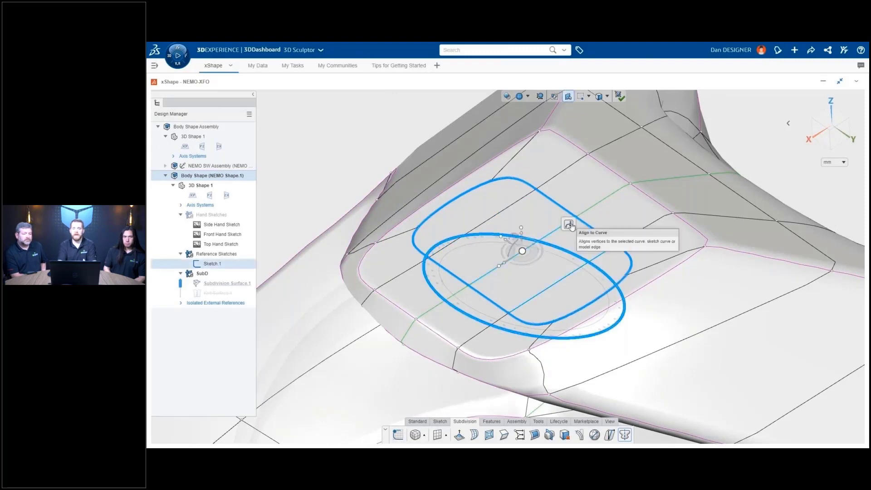
{"action": "left_click", "coordinate": [569, 225]}
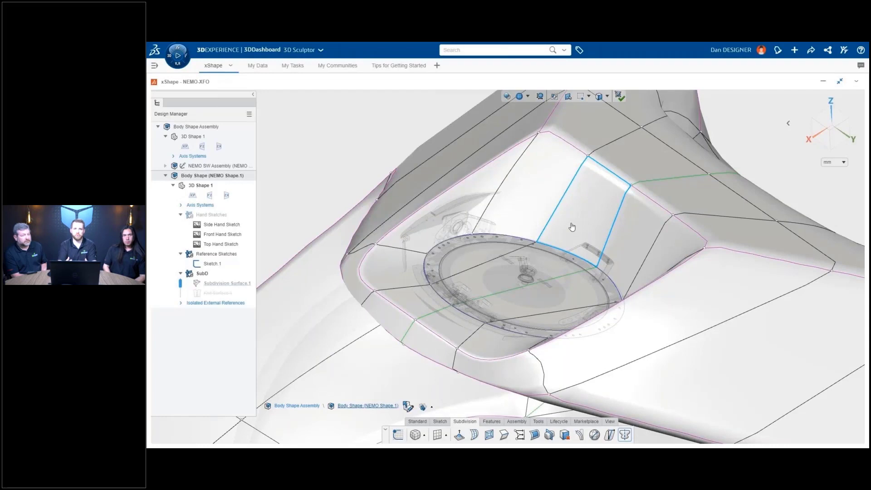
- Switch to cage-only display, pull the cavity face into a ridge and edit a side edge
{"action": "left_click", "coordinate": [527, 97]}
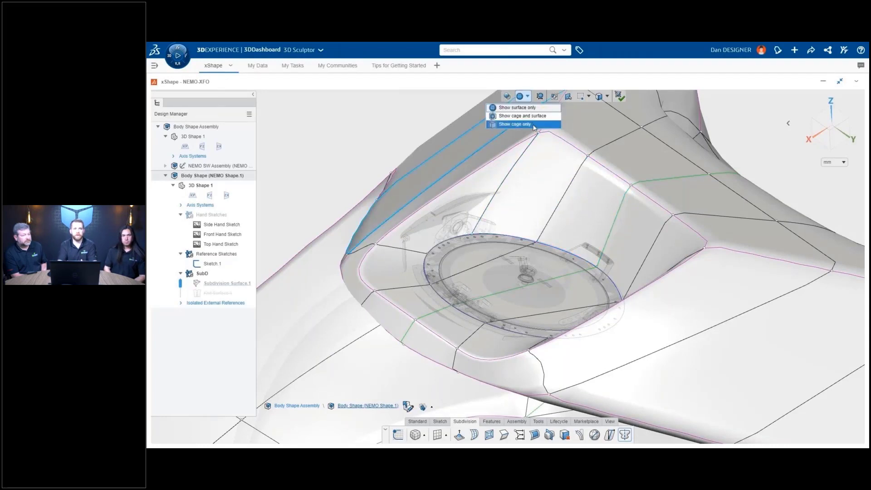
{"action": "left_click", "coordinate": [514, 124]}
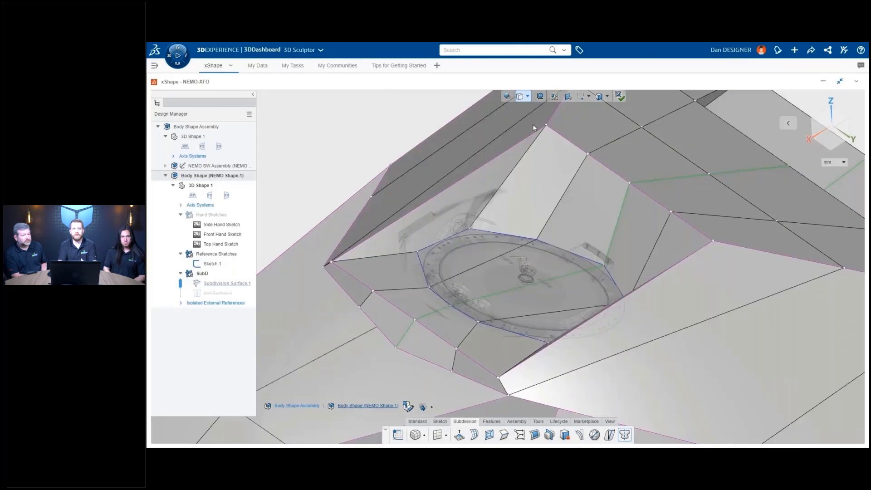
{"action": "left_click_drag", "start_coordinate": [470, 300], "coordinate": [517, 233]}
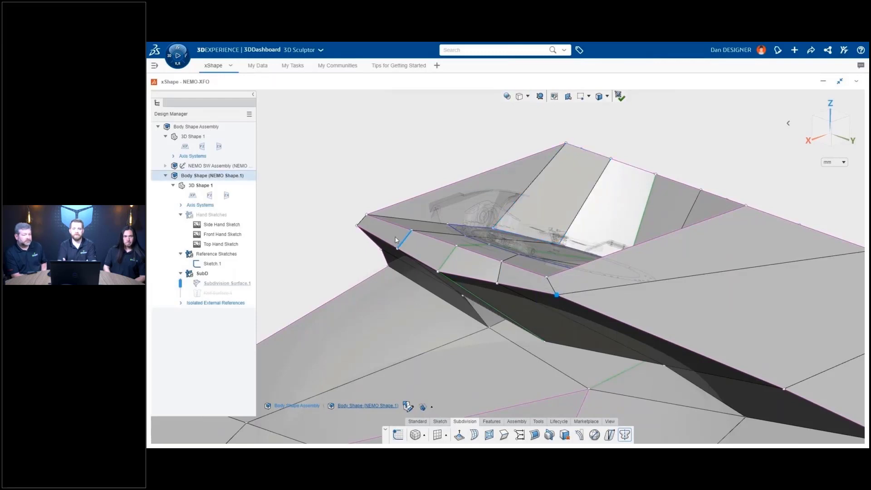
{"action": "left_click", "coordinate": [497, 283]}
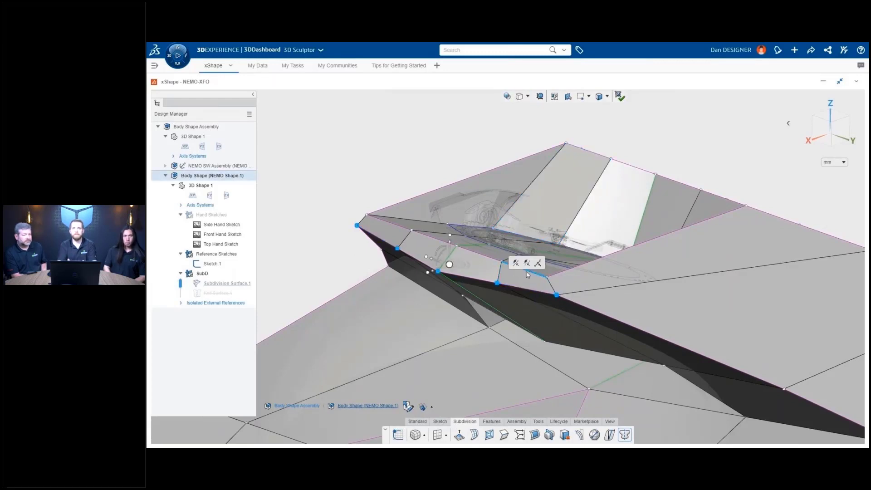
{"action": "left_click", "coordinate": [537, 264]}
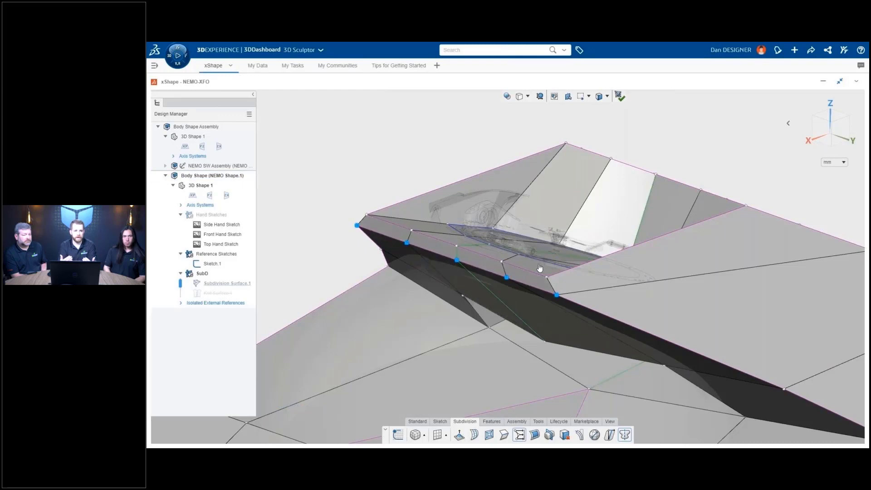
- In side view, move the cage's corner vertex left and slightly down
{"action": "key", "text": "ctrl+4"}
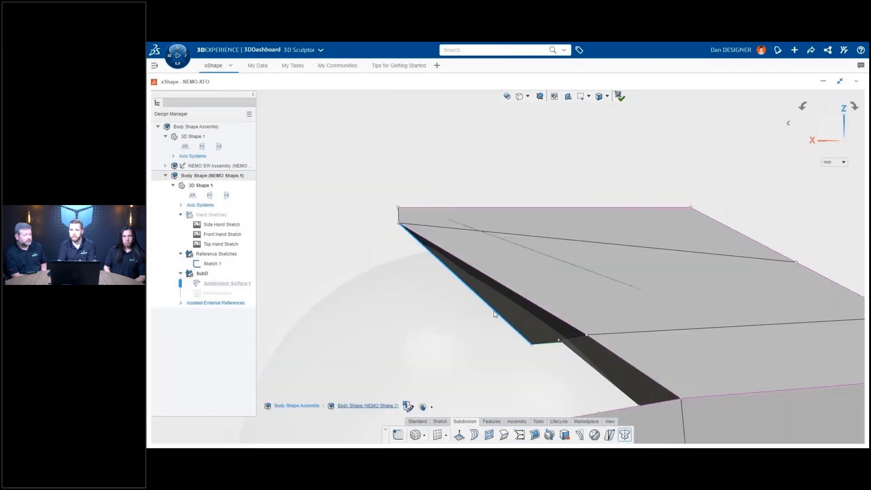
{"action": "middle_click_drag", "start_coordinate": [491, 310], "coordinate": [506, 264], "text": "ctrl"}
{"action": "left_click", "coordinate": [415, 176]}
{"action": "left_click_drag", "start_coordinate": [408, 169], "coordinate": [380, 176]}
- Make the upper and lower dark side faces coincident with the first selected face
{"action": "left_click", "coordinate": [617, 314]}
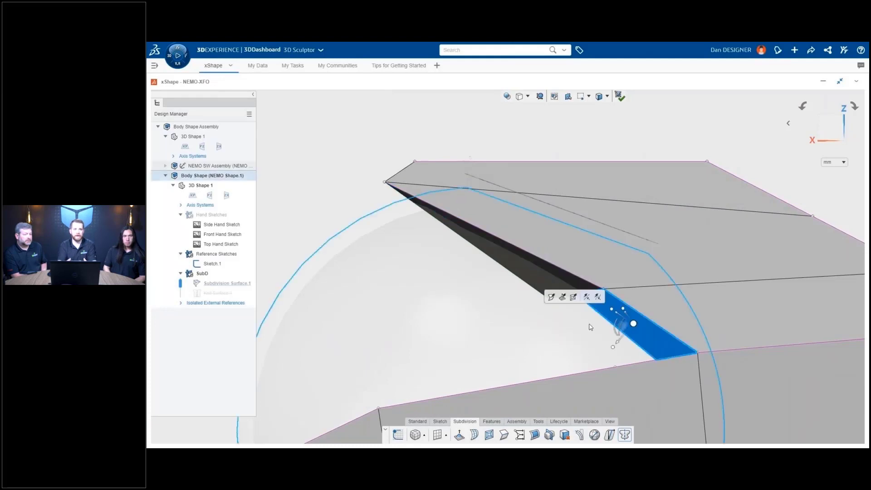
{"action": "middle_click_drag", "start_coordinate": [598, 325], "coordinate": [644, 329]}
{"action": "middle_click_drag", "start_coordinate": [566, 266], "coordinate": [642, 267], "text": "ctrl"}
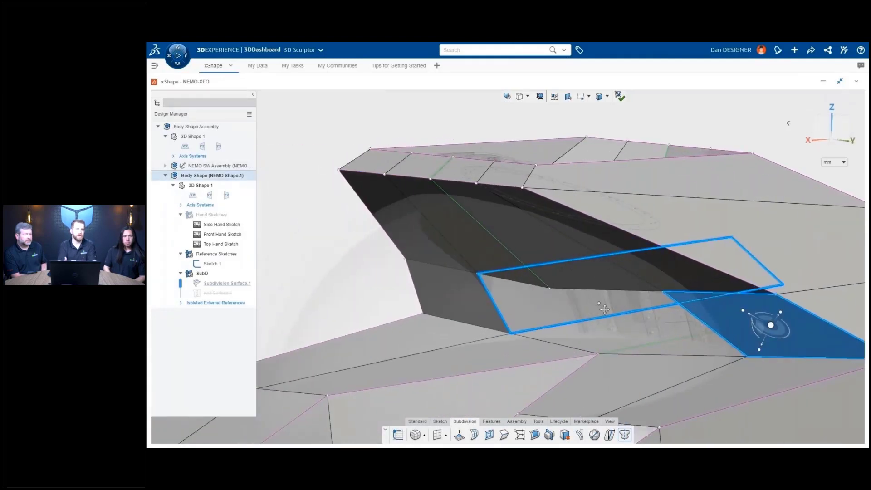
{"action": "left_click", "coordinate": [641, 263], "text": "shift"}
{"action": "left_click", "coordinate": [434, 238], "text": "shift"}
{"action": "left_click", "coordinate": [451, 280], "text": "shift"}
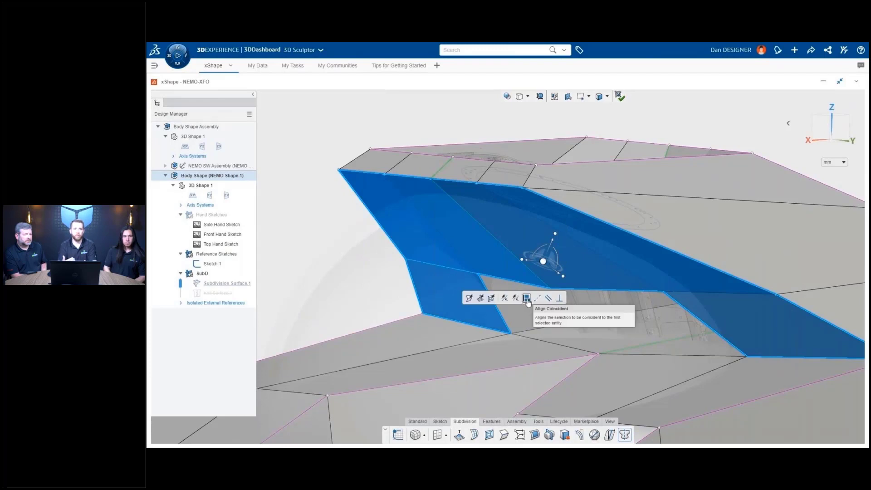
{"action": "left_click", "coordinate": [527, 300]}
{"action": "key", "text": "ctrl+4"}
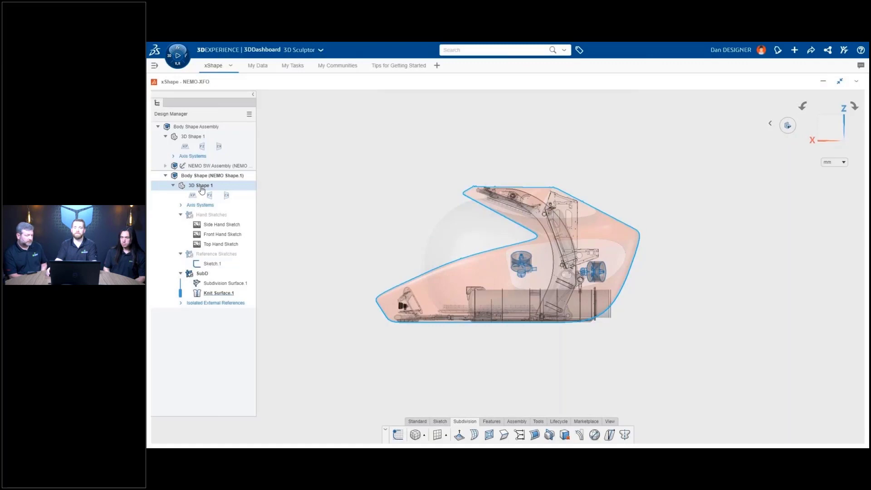
- Add two geometrical sets named 'Vert Thruster' and 'Horz Thruster'
{"action": "left_click", "coordinate": [202, 190]}
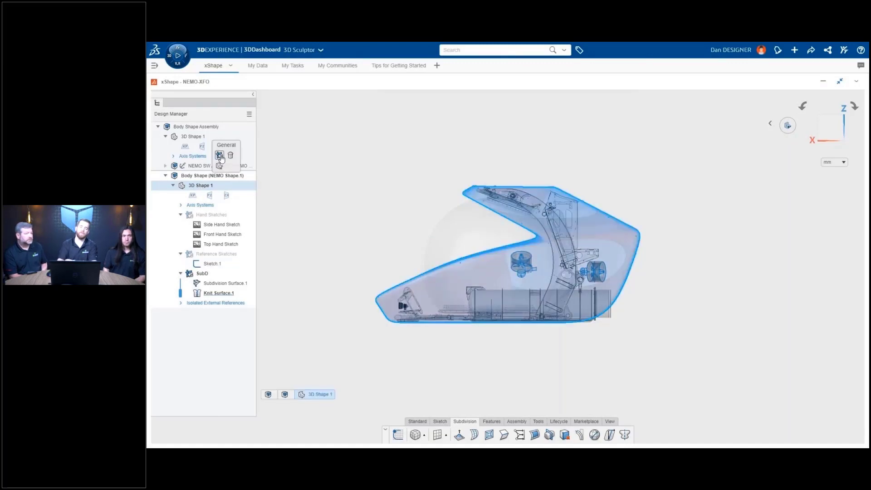
{"action": "left_click", "coordinate": [222, 159]}
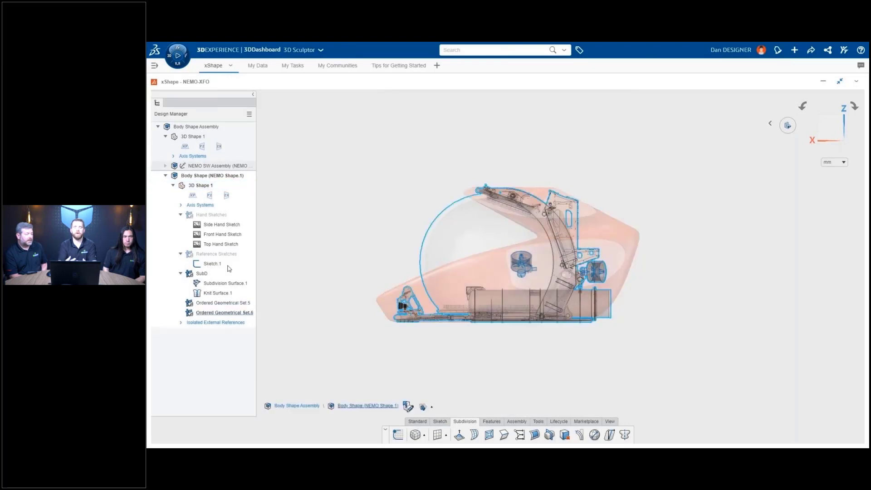
{"action": "double_click", "coordinate": [233, 303]}
{"action": "type", "text": "Vert Thruster"}
{"action": "key", "text": "Return"}
{"action": "double_click", "coordinate": [234, 312]}
{"action": "type", "text": "Horz Thruster"}
{"action": "key", "text": "Return"}
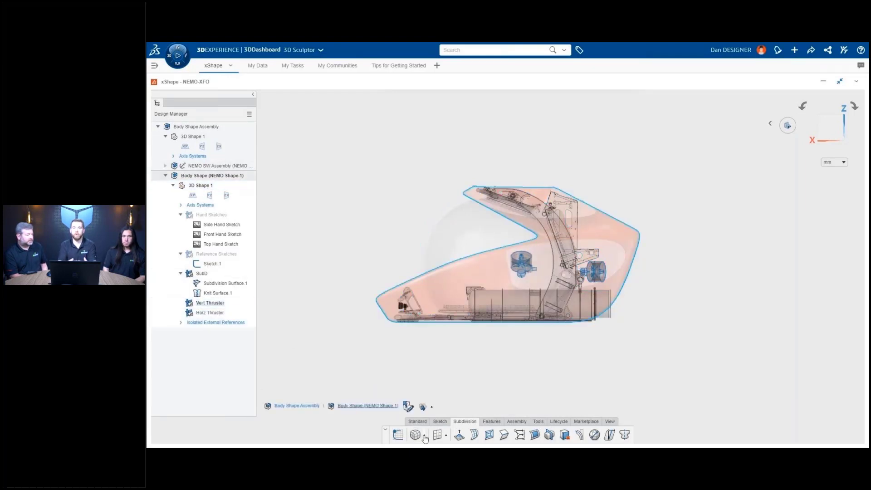
- Add a Cylinder subdivision primitive, then shrink, lengthen and position its cage over the thruster
{"action": "left_click", "coordinate": [423, 435]}
{"action": "left_click", "coordinate": [431, 364]}
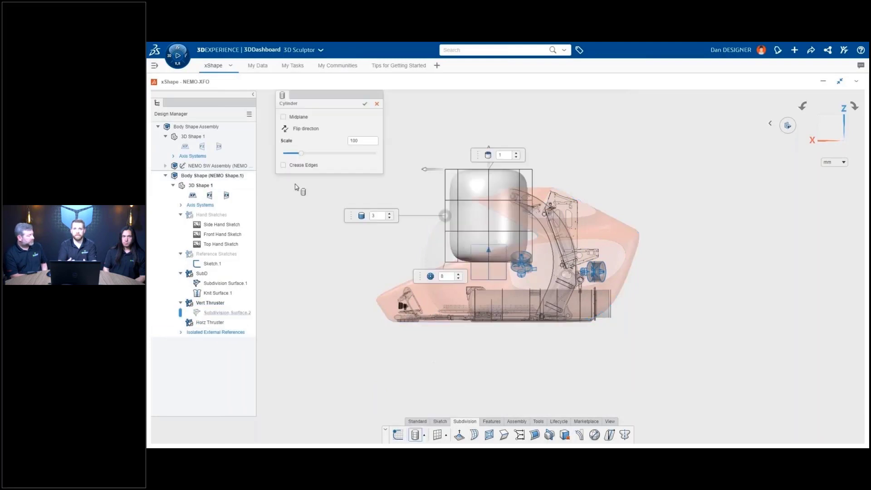
{"action": "left_click", "coordinate": [365, 104]}
{"action": "left_click_drag", "start_coordinate": [531, 277], "coordinate": [501, 237]}
{"action": "middle_click_drag", "start_coordinate": [521, 259], "coordinate": [554, 189], "text": "ctrl"}
{"action": "left_click_drag", "start_coordinate": [549, 205], "coordinate": [549, 225]}
{"action": "left_click_drag", "start_coordinate": [549, 243], "coordinate": [550, 284]}
{"action": "middle_click_drag", "start_coordinate": [273, 293], "coordinate": [600, 328]}
{"action": "left_click_drag", "start_coordinate": [373, 269], "coordinate": [613, 250]}
- Raise, rotate and shift the cage rows to bend the tube, then confirm the edits
{"action": "left_click", "coordinate": [513, 96]}
{"action": "left_click_drag", "start_coordinate": [528, 167], "coordinate": [622, 220]}
{"action": "left_click_drag", "start_coordinate": [574, 171], "coordinate": [574, 162]}
{"action": "left_click_drag", "start_coordinate": [551, 209], "coordinate": [641, 256]}
{"action": "left_click_drag", "start_coordinate": [603, 219], "coordinate": [603, 225]}
{"action": "left_click_drag", "start_coordinate": [605, 315], "coordinate": [690, 368]}
{"action": "left_click_drag", "start_coordinate": [658, 331], "coordinate": [728, 340]}
{"action": "left_click_drag", "start_coordinate": [695, 309], "coordinate": [695, 291]}
{"action": "left_click", "coordinate": [626, 96]}
{"action": "key", "text": "ctrl+4"}
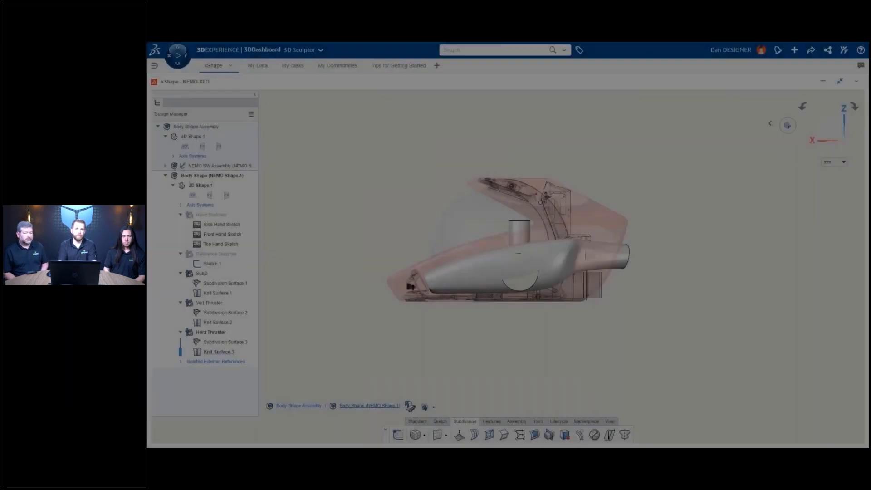
{"action": "middle_click_drag", "start_coordinate": [453, 150], "coordinate": [490, 254]}
{"action": "scroll", "coordinate": [490, 254], "scroll_direction": "up", "scroll_amount": 5}
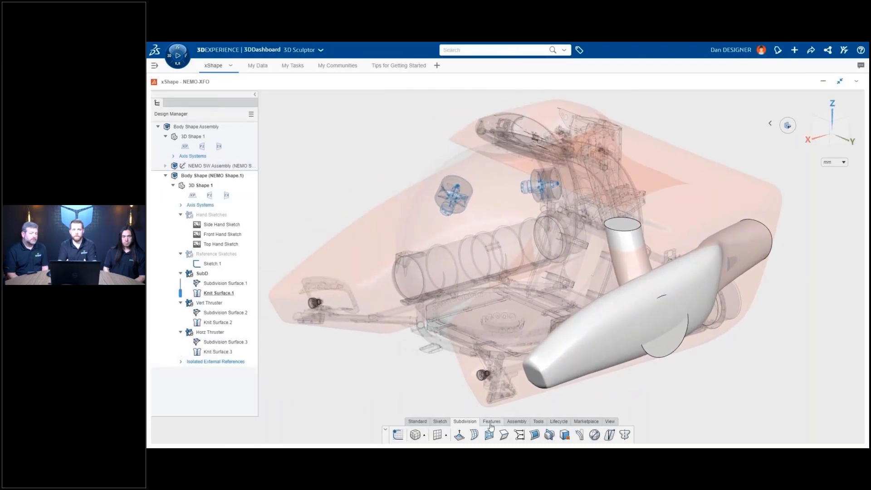
- Combine with Subtract: remove the vertical and horizontal thruster bodies from the hull
{"action": "left_click", "coordinate": [491, 421]}
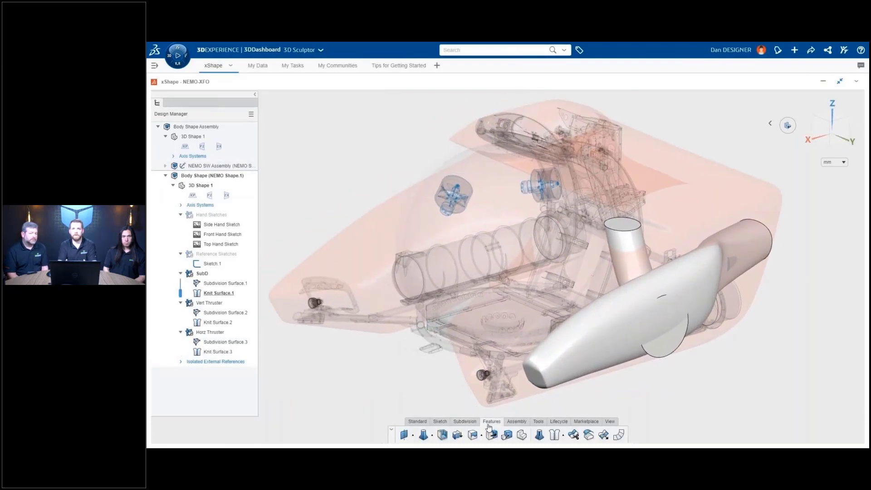
{"action": "left_click", "coordinate": [481, 434]}
{"action": "left_click", "coordinate": [488, 420]}
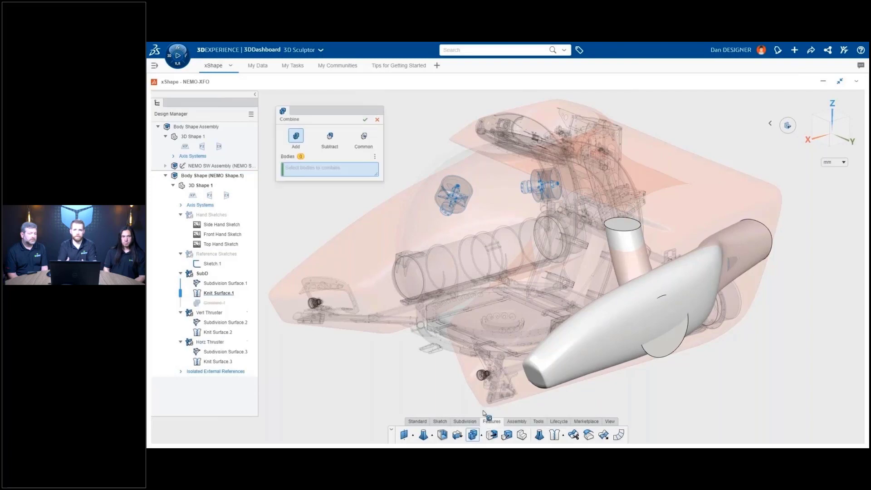
{"action": "left_click", "coordinate": [330, 137]}
{"action": "left_click", "coordinate": [391, 205]}
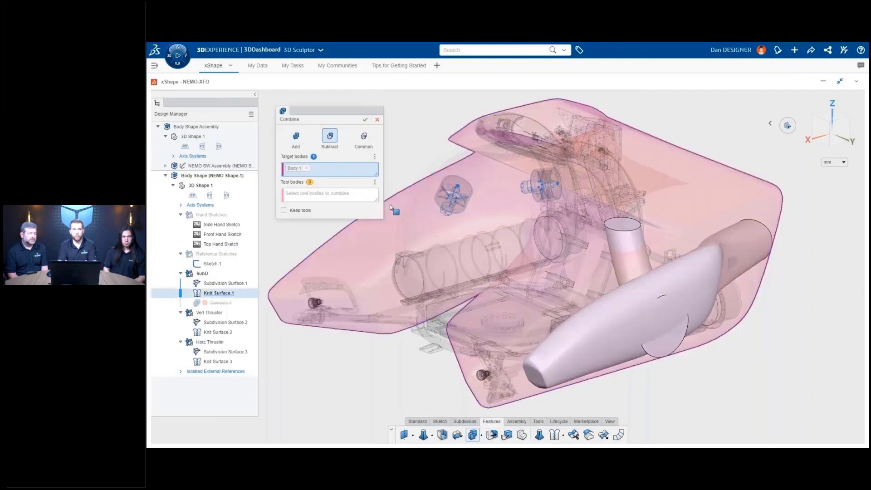
{"action": "left_click", "coordinate": [608, 241]}
{"action": "left_click", "coordinate": [681, 274]}
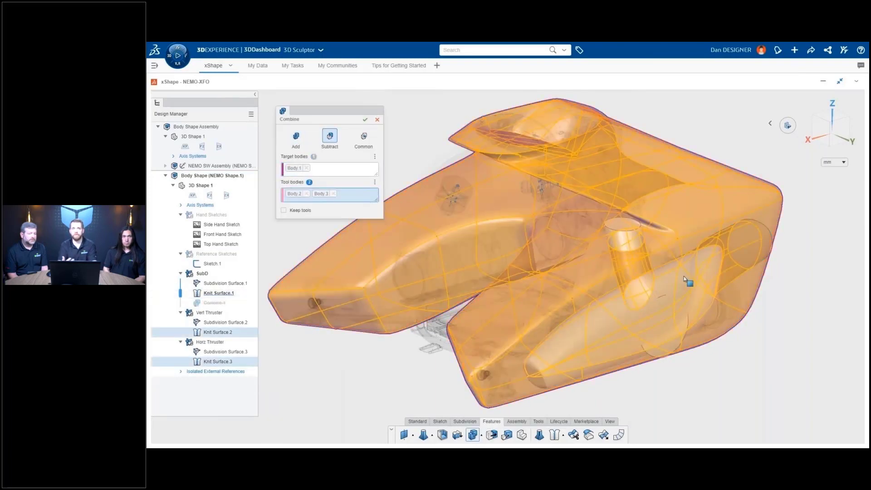
{"action": "left_click", "coordinate": [365, 120]}
- Inspect the new thruster tunnels and hide the SubD hull body
{"action": "mouse_move", "coordinate": [679, 350]}
{"action": "middle_mouse_down"}
{"action": "mouse_move", "coordinate": [711, 328]}
{"action": "mouse_move", "coordinate": [503, 327]}
{"action": "mouse_move", "coordinate": [638, 323]}
{"action": "mouse_move", "coordinate": [681, 343]}
{"action": "middle_mouse_up"}
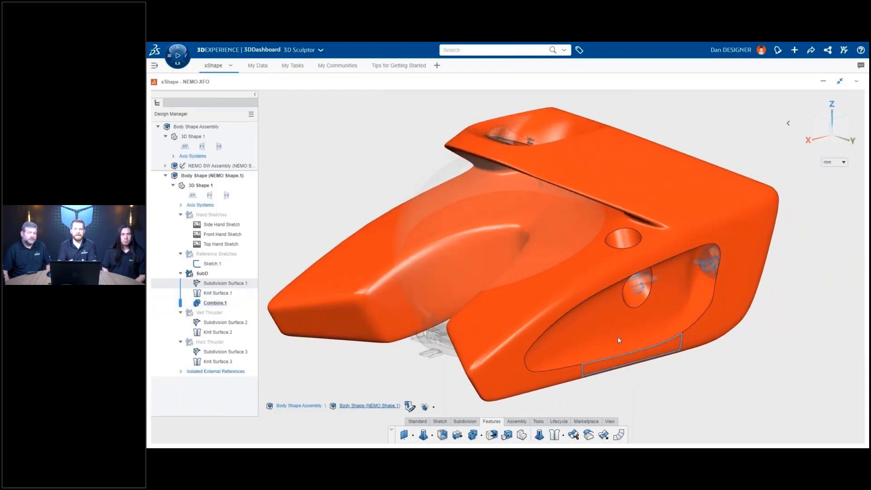
{"action": "left_click", "coordinate": [204, 273]}
{"action": "left_click", "coordinate": [255, 243]}
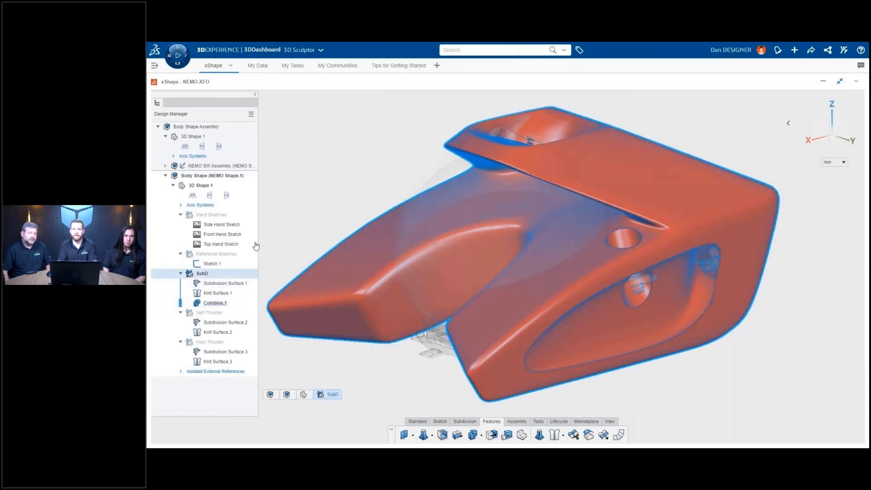
- Unhide the Vert Thruster and Horz Thruster tubes and zoom in from the front view
{"action": "left_click", "coordinate": [222, 312]}
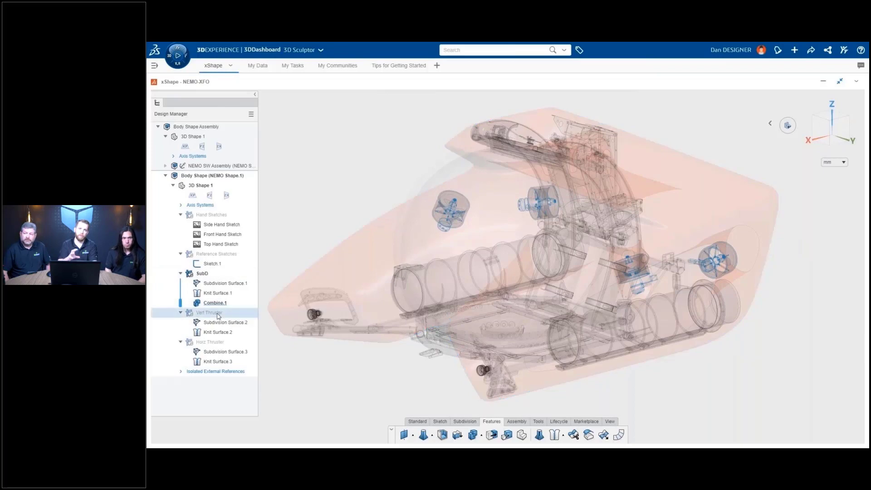
{"action": "left_click", "coordinate": [246, 283]}
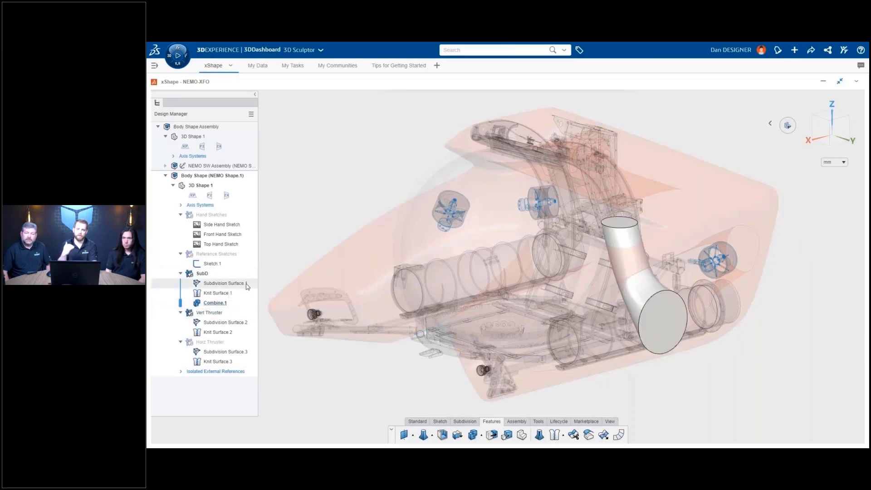
{"action": "left_click", "coordinate": [226, 340]}
{"action": "left_click", "coordinate": [249, 312]}
{"action": "key", "text": "ctrl+1"}
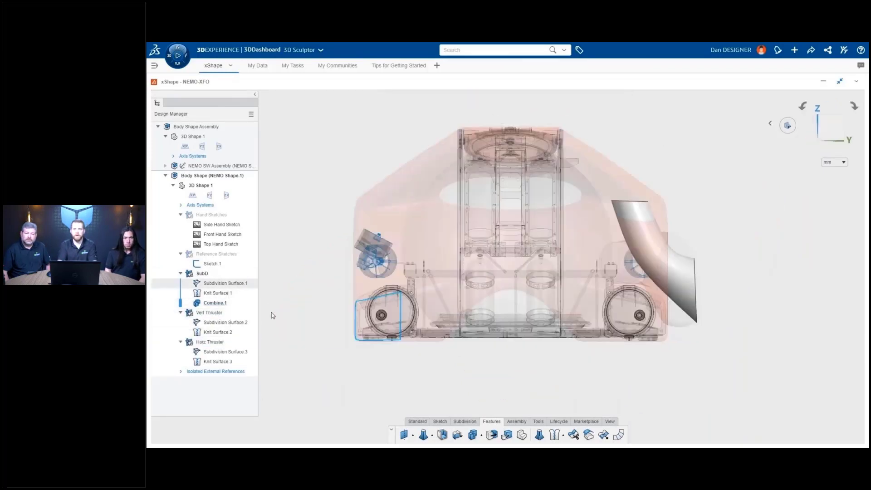
{"action": "scroll", "coordinate": [735, 291], "scroll_direction": "up", "scroll_amount": 5}
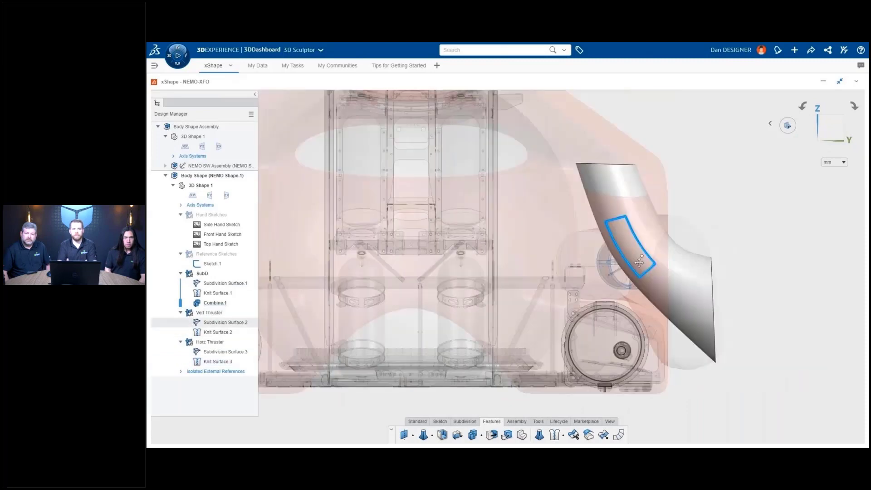
- Flare the vertical thruster tube's lower end by pulling its cage points and end loop outward
{"action": "double_click", "coordinate": [603, 268]}
{"action": "left_click_drag", "start_coordinate": [648, 286], "coordinate": [676, 348]}
{"action": "middle_click_drag", "start_coordinate": [681, 359], "coordinate": [676, 310], "text": "ctrl"}
{"action": "double_click", "coordinate": [689, 307]}
{"action": "mouse_move", "coordinate": [697, 322]}
{"action": "left_mouse_down"}
{"action": "mouse_move", "coordinate": [700, 341]}
{"action": "mouse_move", "coordinate": [714, 319]}
{"action": "left_mouse_up"}
{"action": "key", "text": "Escape"}
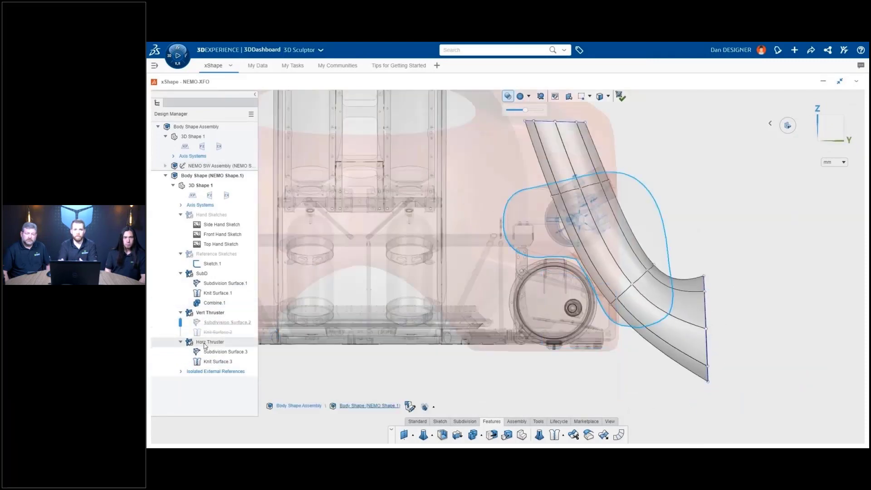
- Check the flared tube from side and front views, accept Subdivision Surface.2, and review the model
{"action": "left_click", "coordinate": [206, 343]}
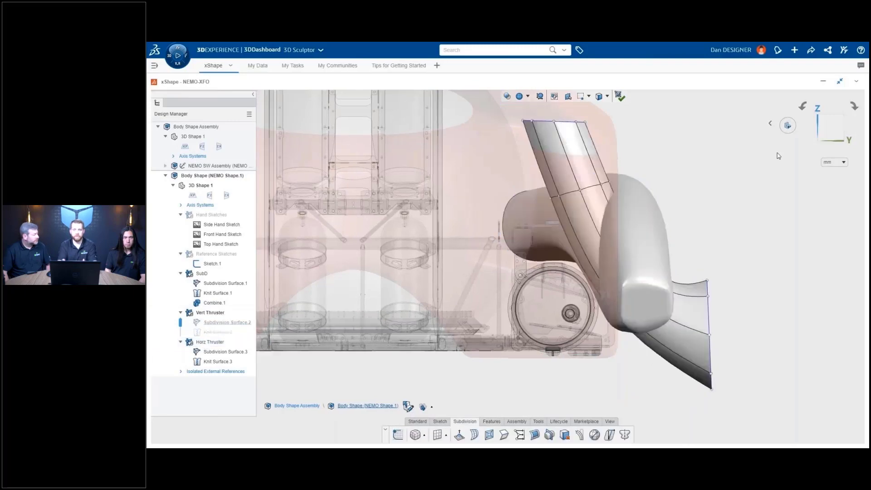
{"action": "key", "text": "shift+Right"}
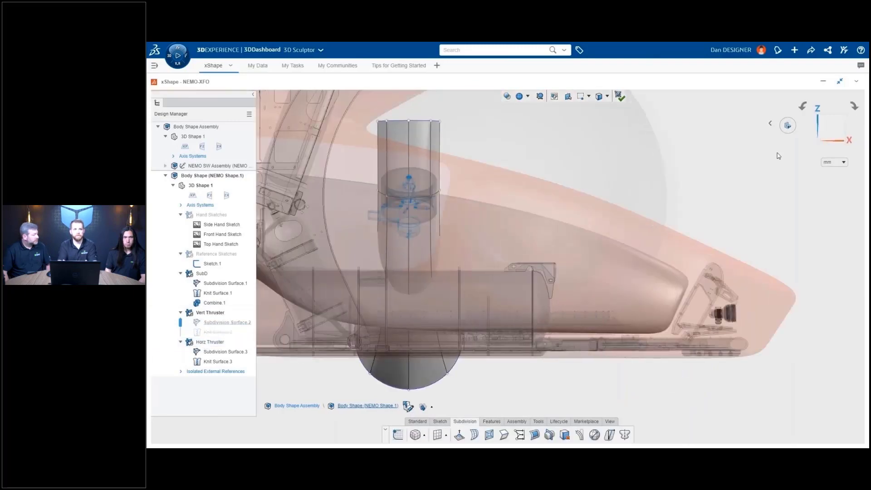
{"action": "key", "text": "shift+Right"}
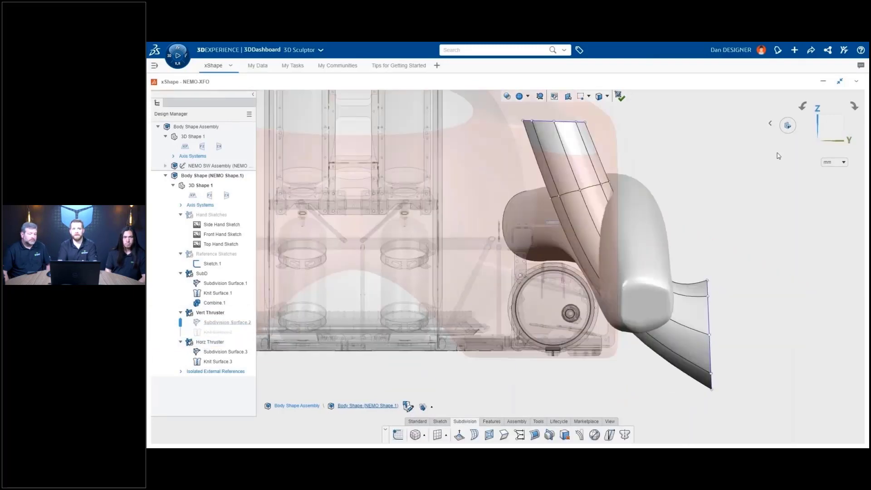
{"action": "left_click", "coordinate": [619, 98]}
{"action": "middle_click_drag", "start_coordinate": [742, 203], "coordinate": [564, 321]}
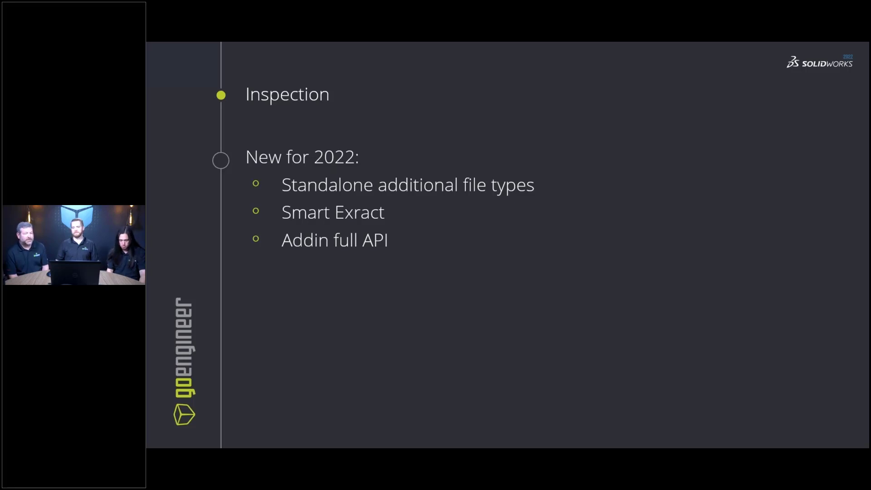
- Advance past the File Type Support slide and switch over to SOLIDWORKS Inspection
{"action": "key", "text": "Right"}
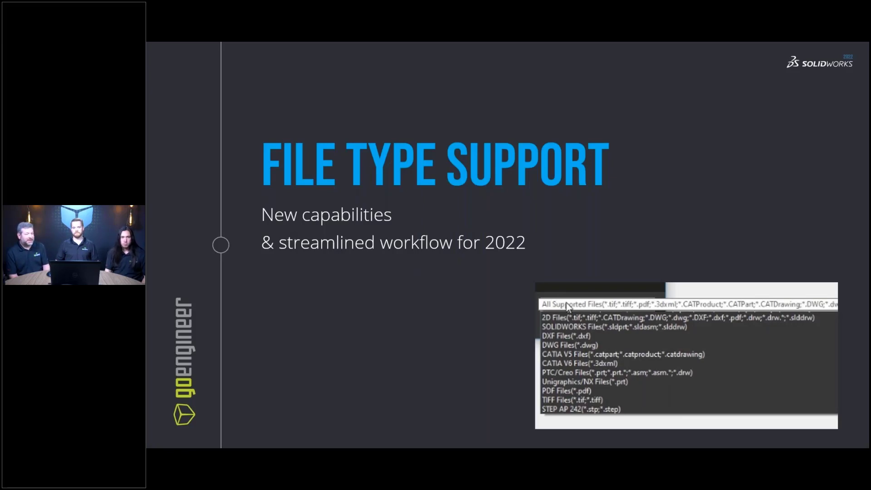
{"action": "key", "text": "alt+Tab"}
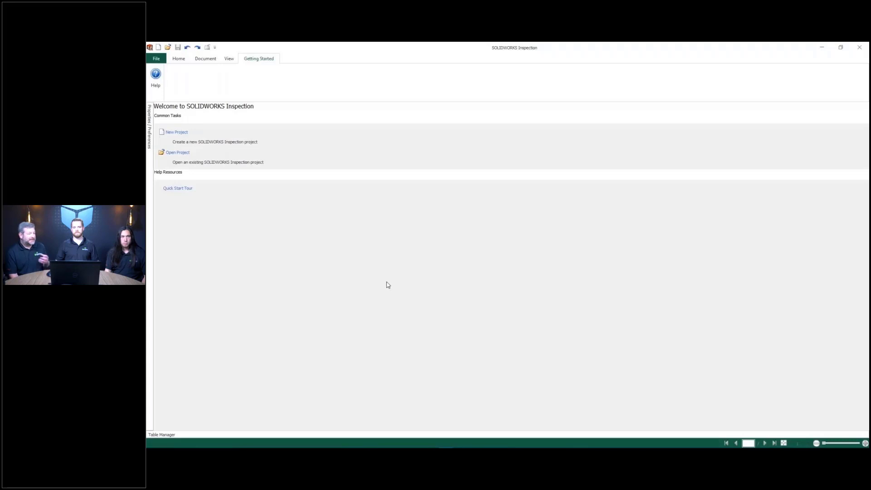
- Start a new project using the AS9102 (Metric)_New Balloon Standard template
{"action": "left_click", "coordinate": [187, 134]}
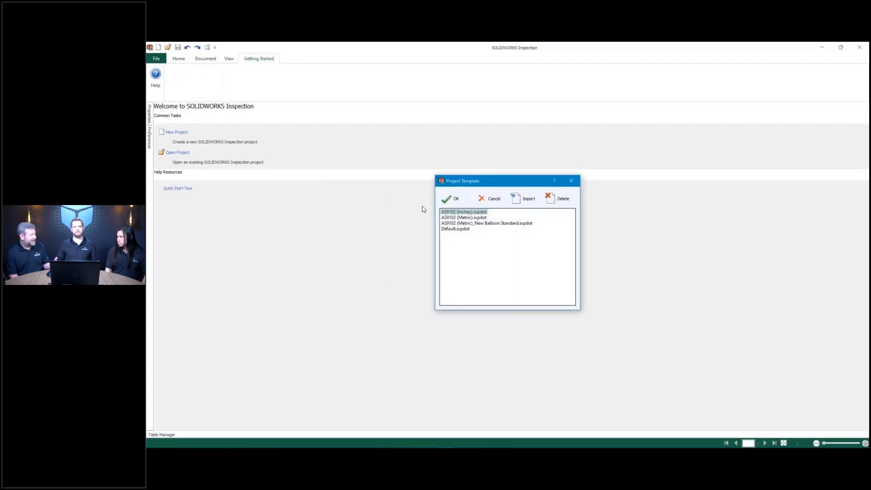
{"action": "left_click", "coordinate": [484, 223]}
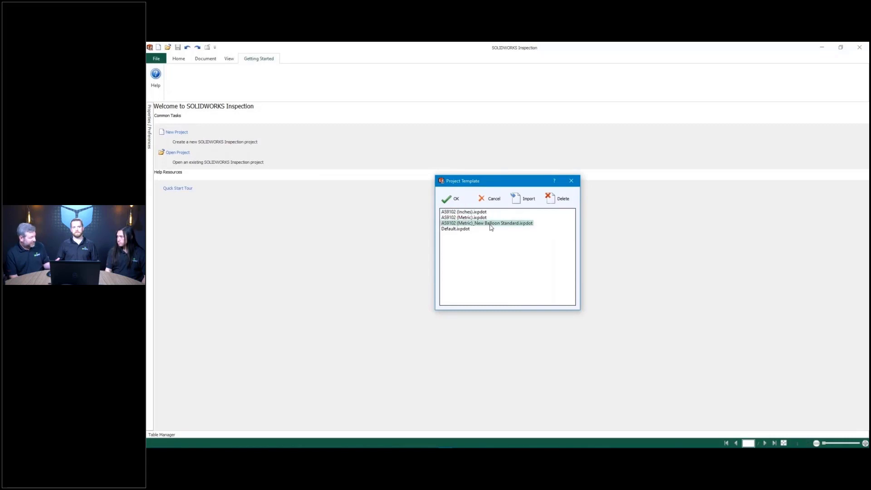
{"action": "left_click", "coordinate": [456, 202]}
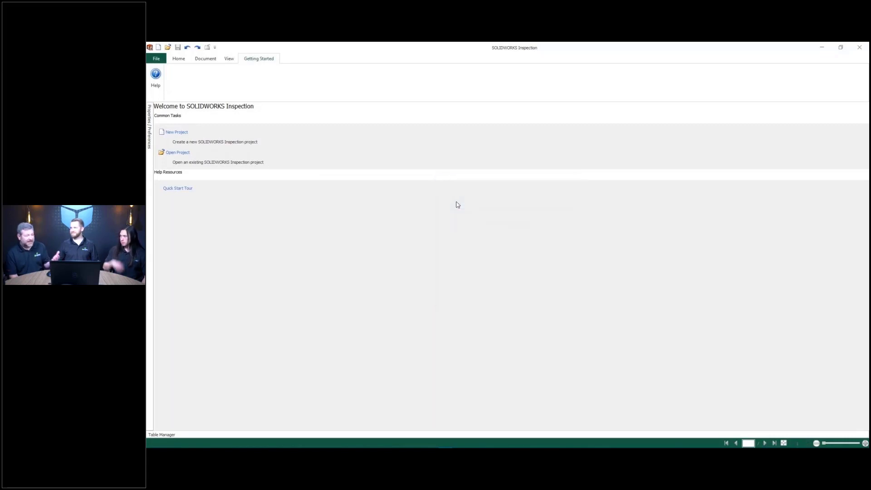
- Open UBW-21161-45655.SLDDRW from SOLIDWORKS Files and zoom in on its title block
{"action": "left_click", "coordinate": [572, 316]}
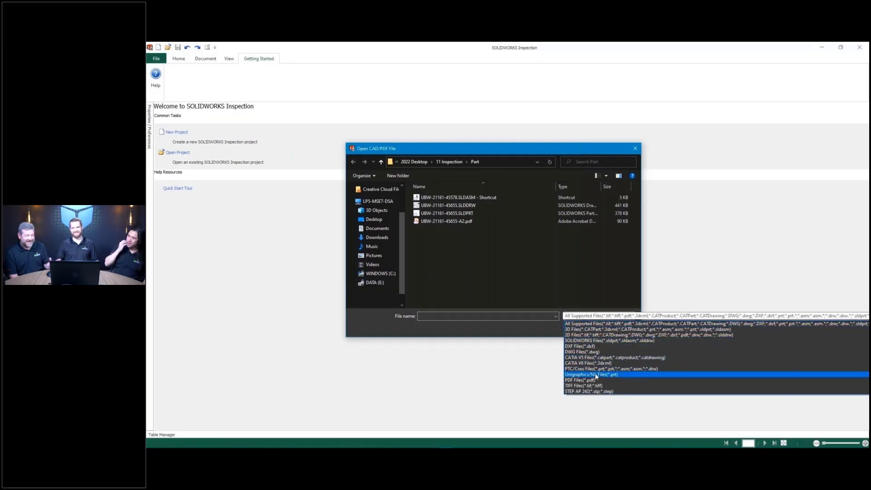
{"action": "left_click", "coordinate": [597, 340]}
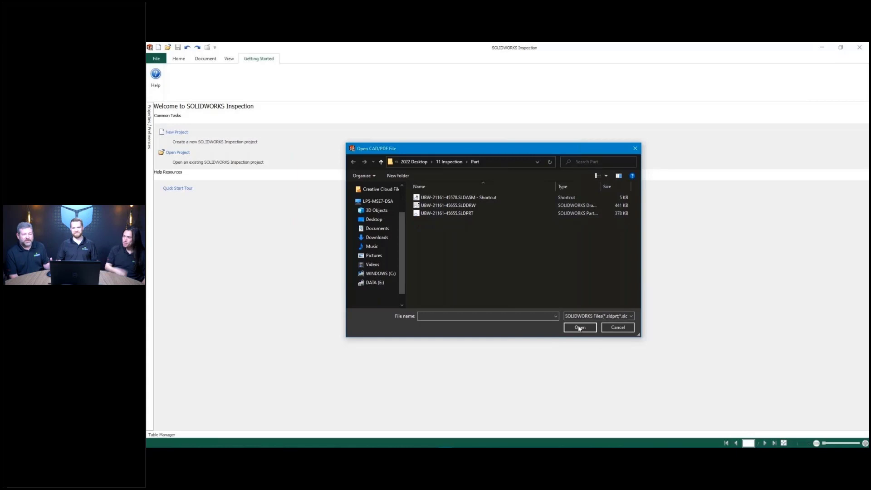
{"action": "left_click", "coordinate": [448, 204]}
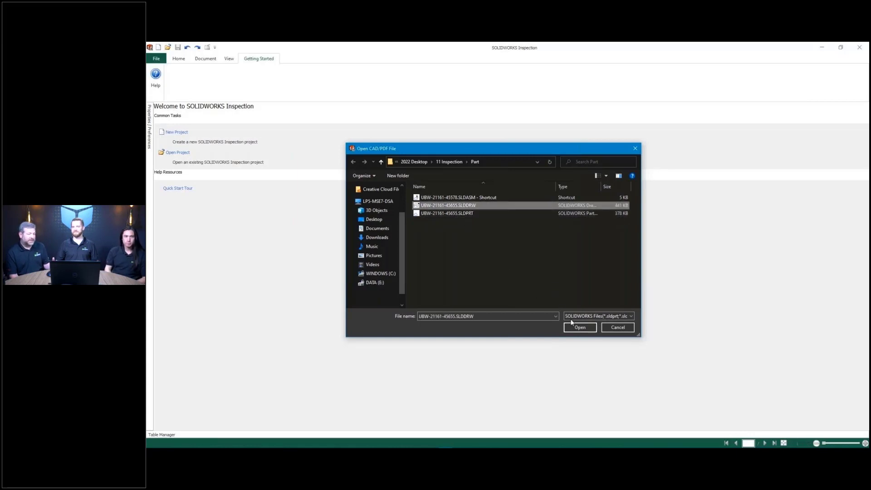
{"action": "left_click", "coordinate": [582, 330]}
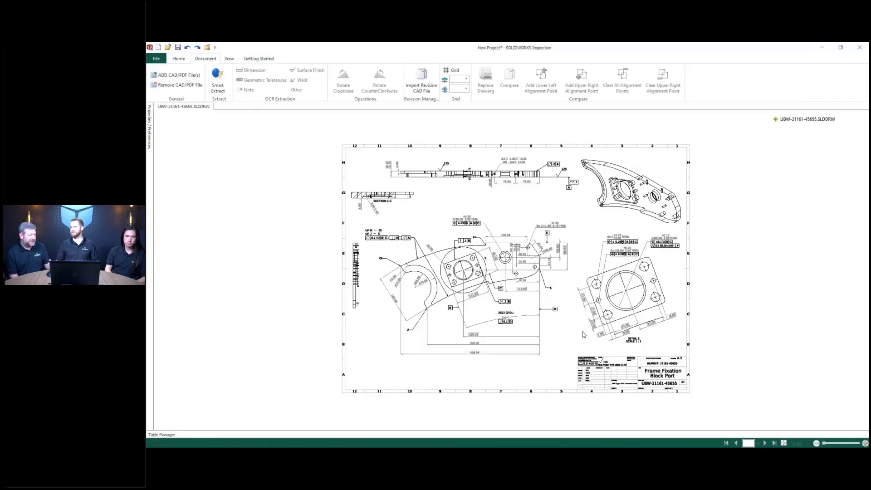
{"action": "right_click", "coordinate": [567, 319]}
{"action": "left_click", "coordinate": [620, 371]}
{"action": "left_click_drag", "start_coordinate": [571, 347], "coordinate": [704, 405]}
{"action": "left_click", "coordinate": [152, 142]}
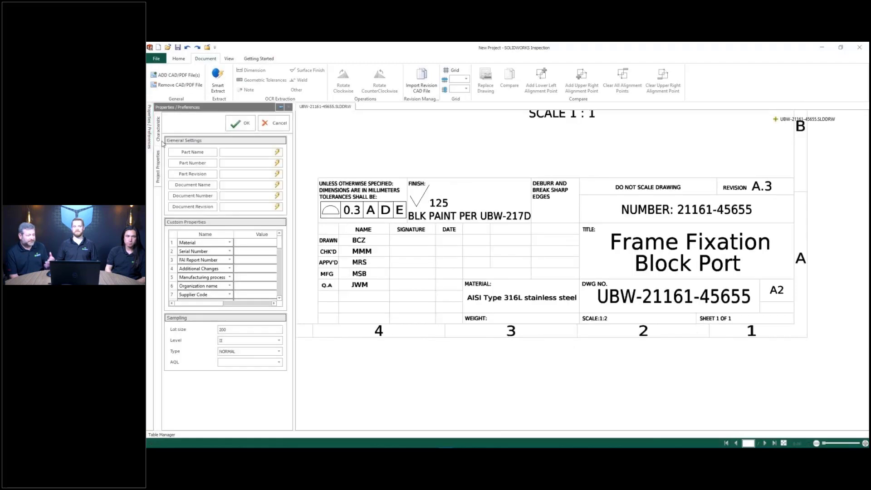
{"action": "left_click", "coordinate": [276, 108]}
{"action": "left_click", "coordinate": [270, 152]}
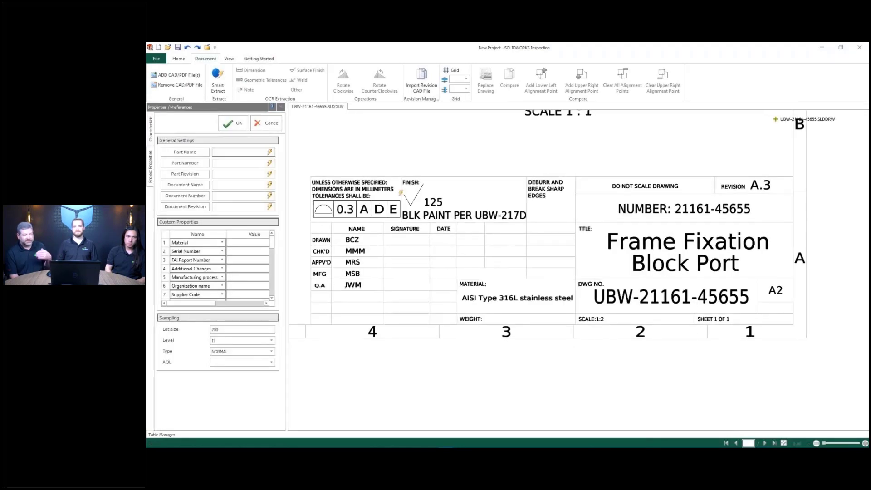
{"action": "left_click", "coordinate": [269, 163]}
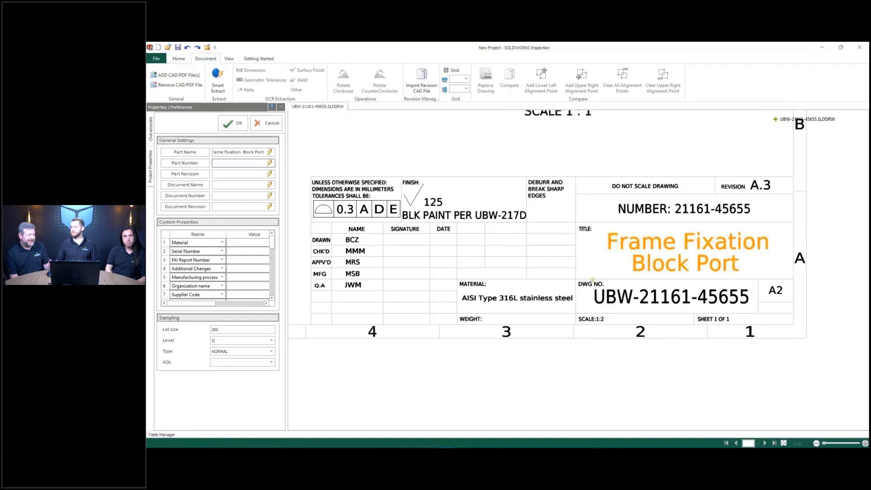
{"action": "left_click", "coordinate": [270, 173]}
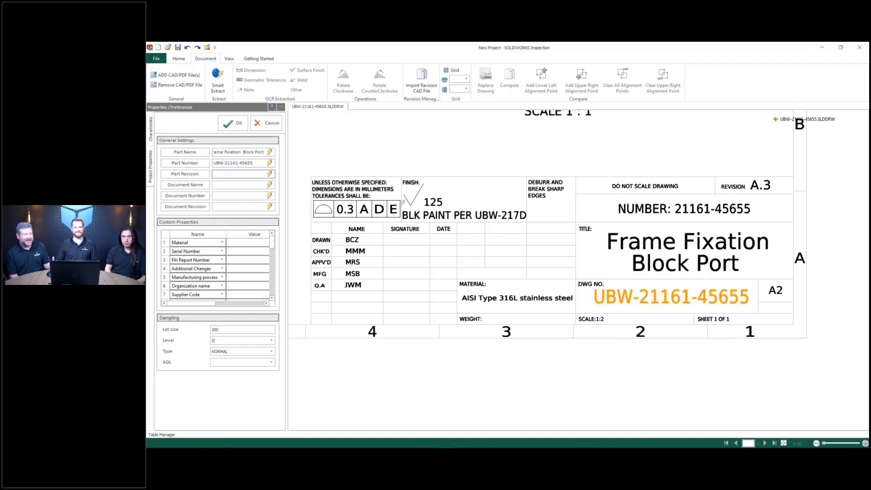
{"action": "left_click", "coordinate": [753, 185]}
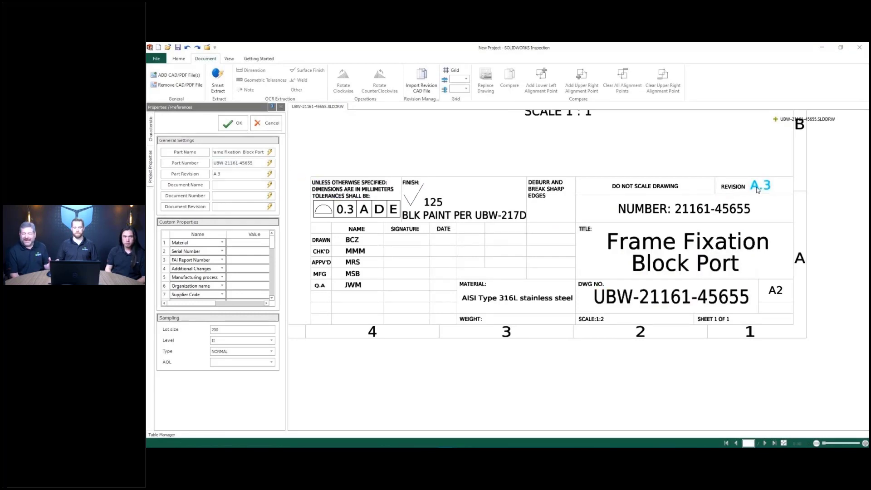
{"action": "left_click", "coordinate": [232, 124]}
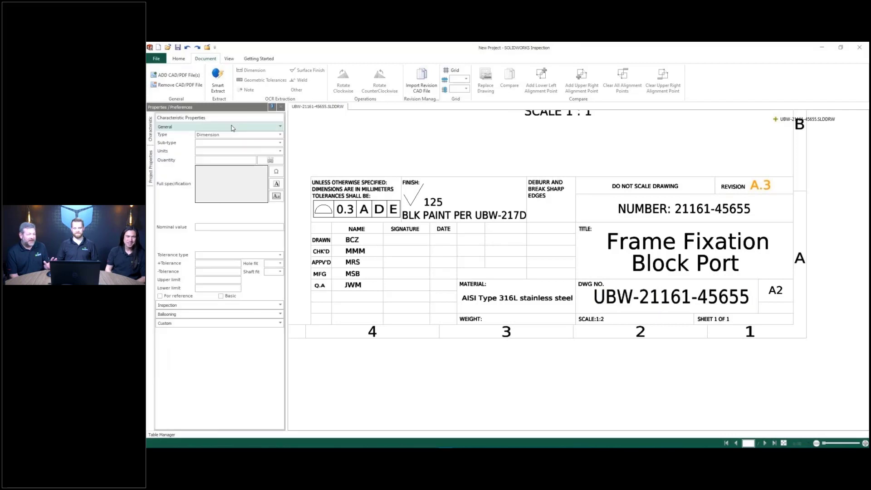
{"action": "right_click", "coordinate": [330, 153]}
- Use Smart Extract to balloon the title block's profile tolerance frame
{"action": "left_click", "coordinate": [352, 163]}
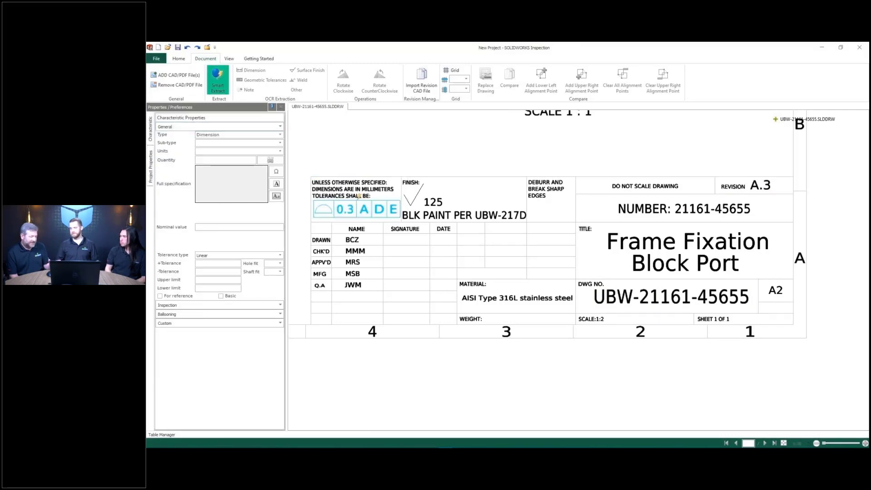
{"action": "left_click", "coordinate": [358, 196]}
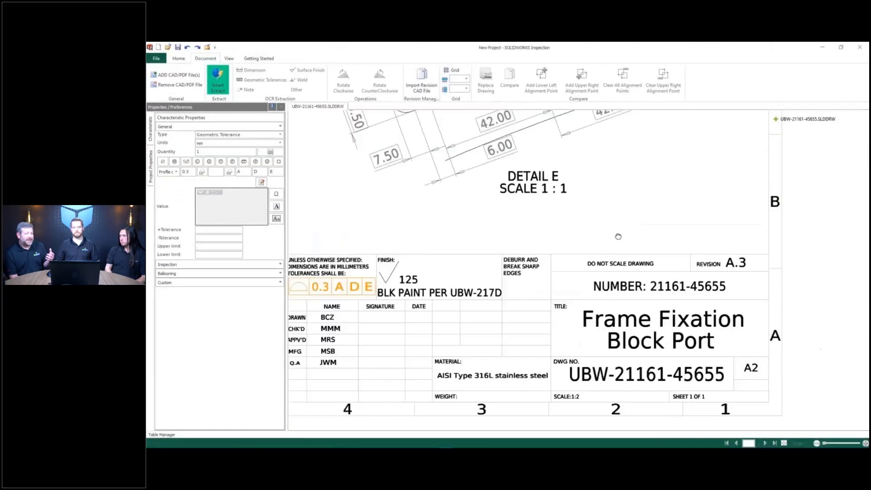
{"action": "middle_click_drag", "start_coordinate": [618, 236], "coordinate": [568, 385]}
{"action": "middle_click_drag", "start_coordinate": [444, 151], "coordinate": [508, 343]}
{"action": "middle_click_drag", "start_coordinate": [631, 151], "coordinate": [631, 256]}
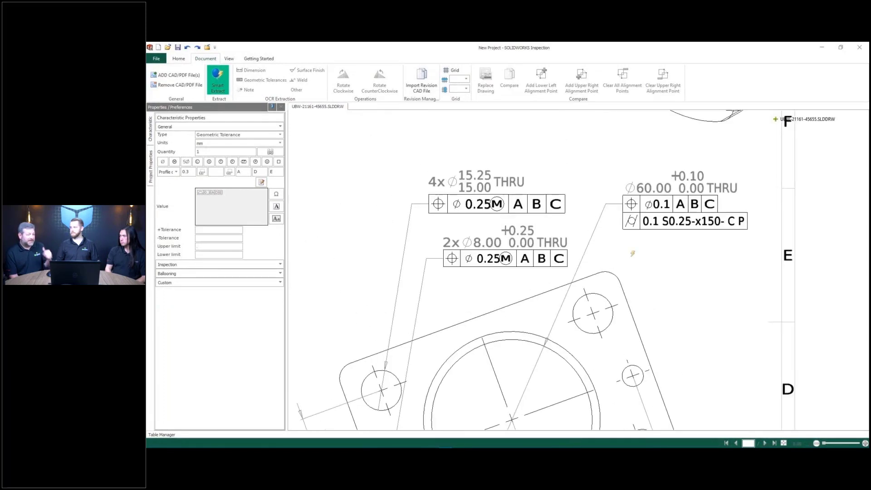
- Balloon the 4x Ø15.25/15.00 THRU hole, its position frame, Ø60.00 and its cylindricity frame
{"action": "left_click", "coordinate": [517, 182]}
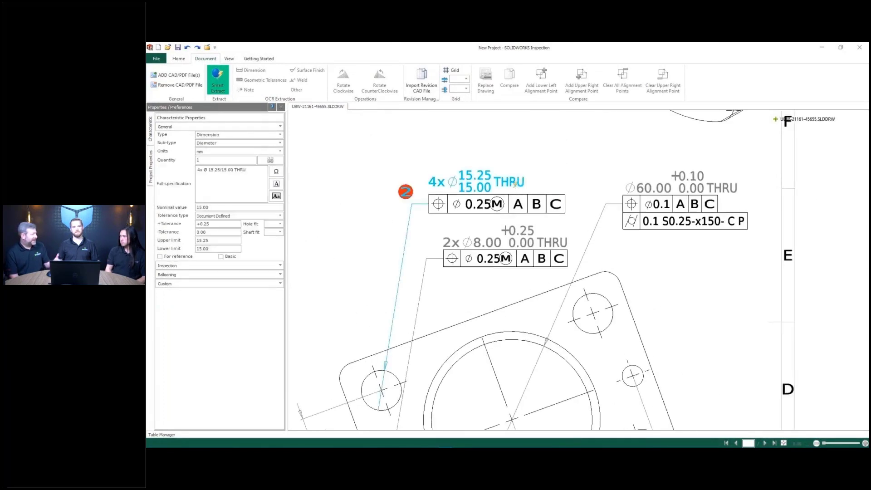
{"action": "left_click", "coordinate": [510, 192]}
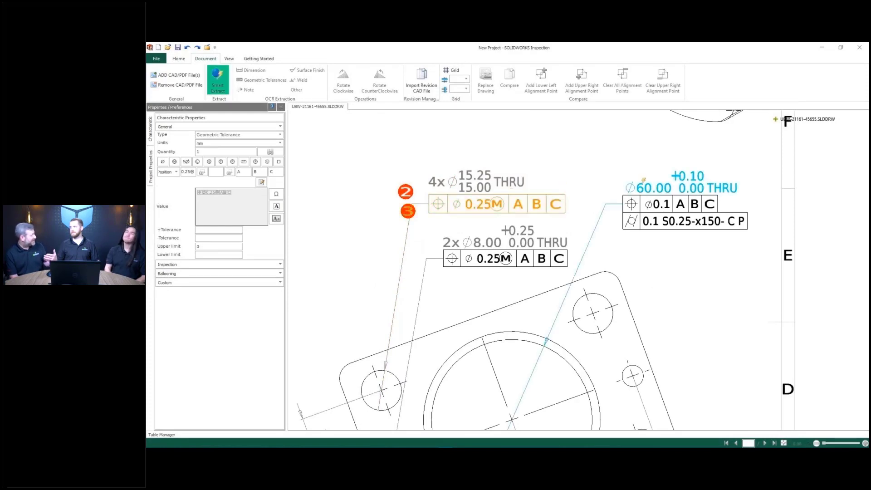
{"action": "left_click", "coordinate": [643, 191]}
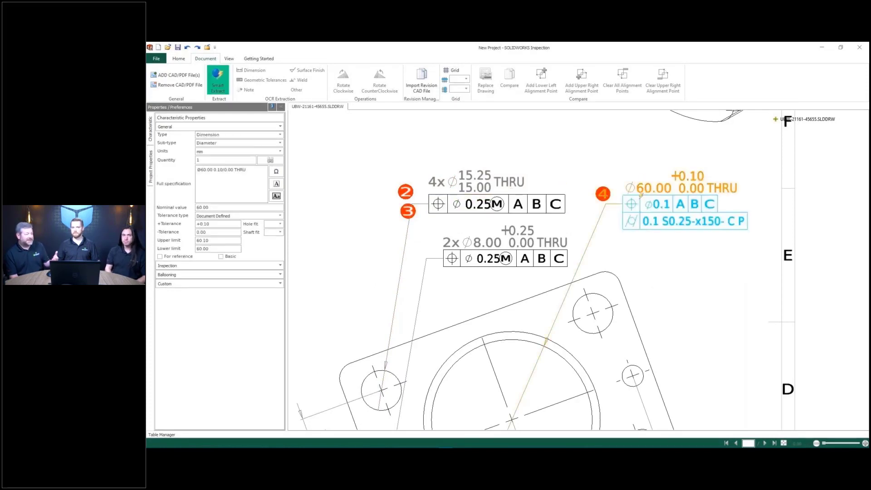
{"action": "left_click", "coordinate": [641, 196]}
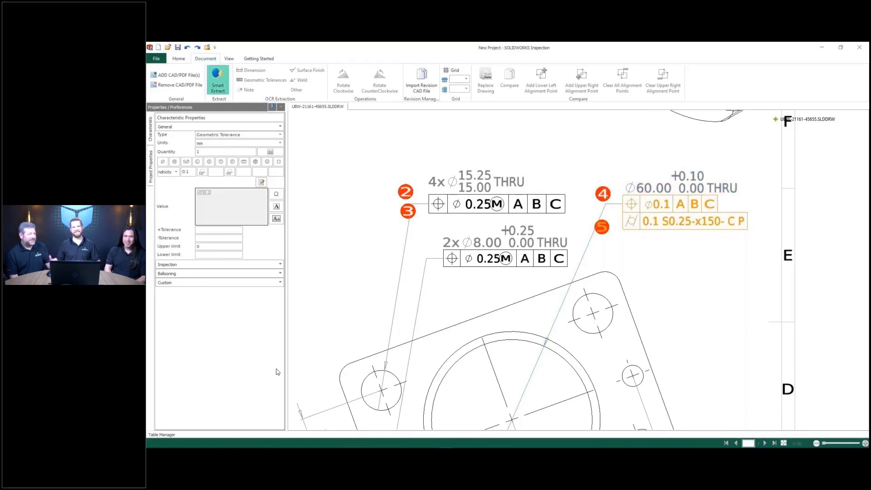
{"action": "left_click", "coordinate": [163, 433]}
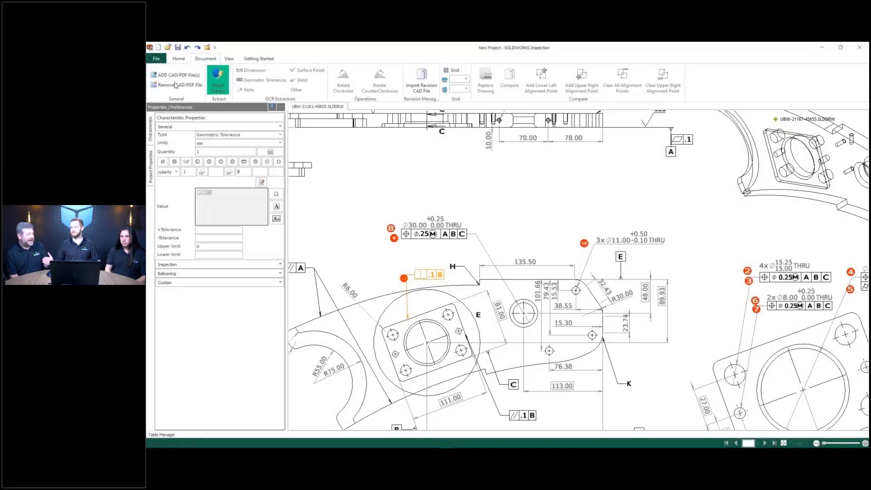
- Add UBW-21161-45655.SLDPRT to the project and show it in its Left view
{"action": "left_click", "coordinate": [170, 78]}
{"action": "left_click", "coordinate": [451, 213]}
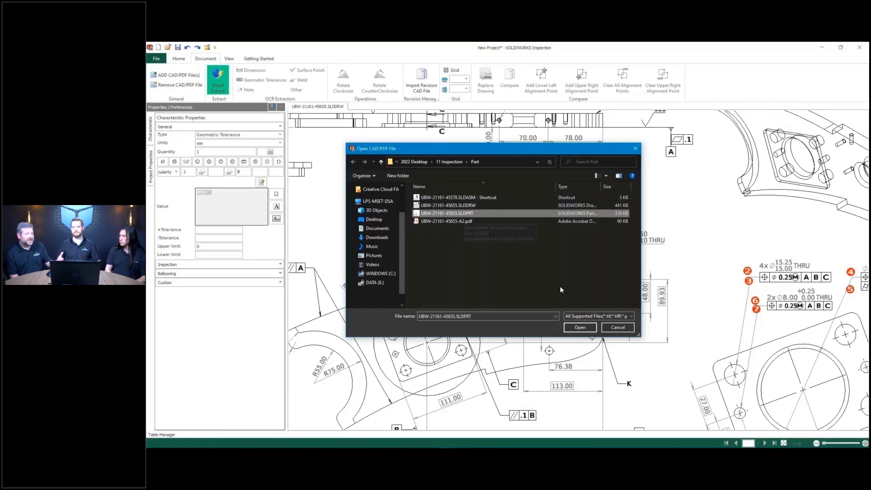
{"action": "left_click", "coordinate": [580, 327]}
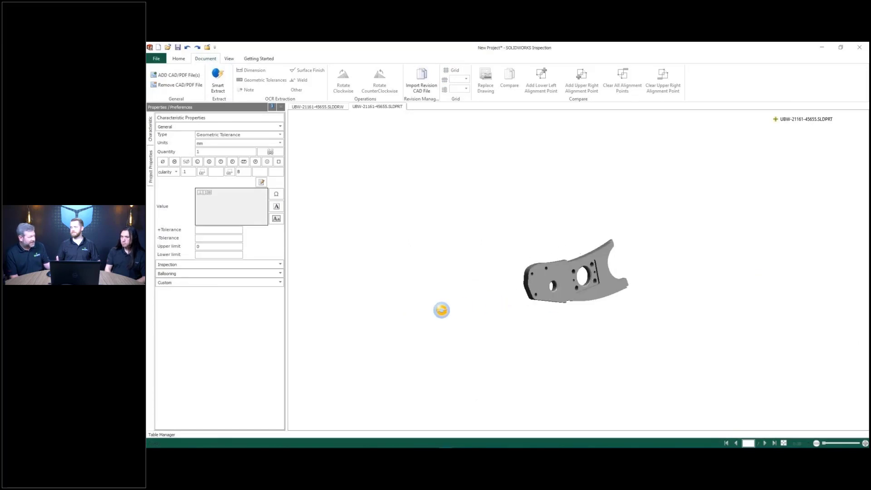
{"action": "left_click", "coordinate": [775, 119]}
{"action": "left_click", "coordinate": [783, 131]}
{"action": "left_click", "coordinate": [800, 165]}
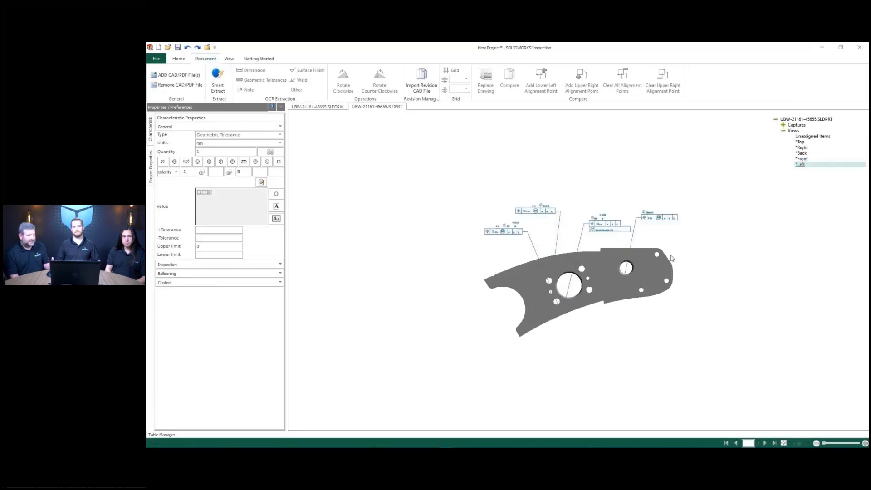
- Smart Extract the part's callouts, including the 4x Ø15 hole and Ø 30.00 ±0.25
{"action": "right_click", "coordinate": [402, 135]}
{"action": "left_click", "coordinate": [436, 147]}
{"action": "left_click", "coordinate": [385, 201]}
{"action": "left_click_drag", "start_coordinate": [419, 157], "coordinate": [479, 177]}
{"action": "left_click_drag", "start_coordinate": [560, 175], "coordinate": [637, 206]}
{"action": "left_click_drag", "start_coordinate": [661, 166], "coordinate": [725, 196]}
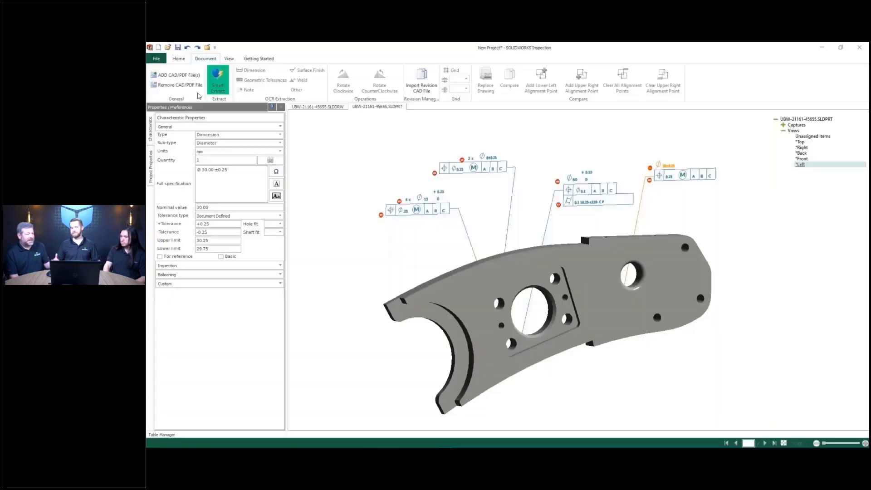
- Add the UBW-21161-45578.SLDASM assembly shortcut and display it in its Right view
{"action": "left_click", "coordinate": [178, 74]}
{"action": "left_click", "coordinate": [444, 198]}
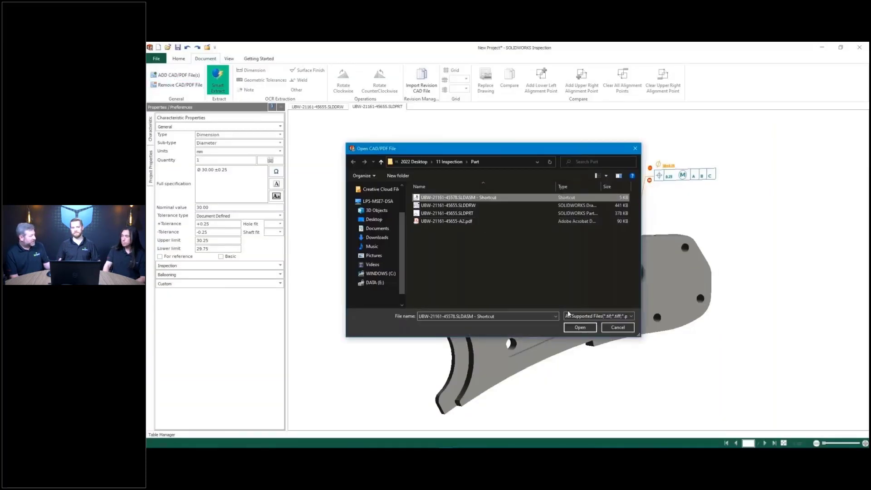
{"action": "left_click", "coordinate": [583, 327]}
{"action": "middle_click_drag", "start_coordinate": [586, 331], "coordinate": [725, 250]}
{"action": "left_click", "coordinate": [775, 120]}
{"action": "left_click", "coordinate": [784, 125]}
{"action": "left_click", "coordinate": [802, 154]}
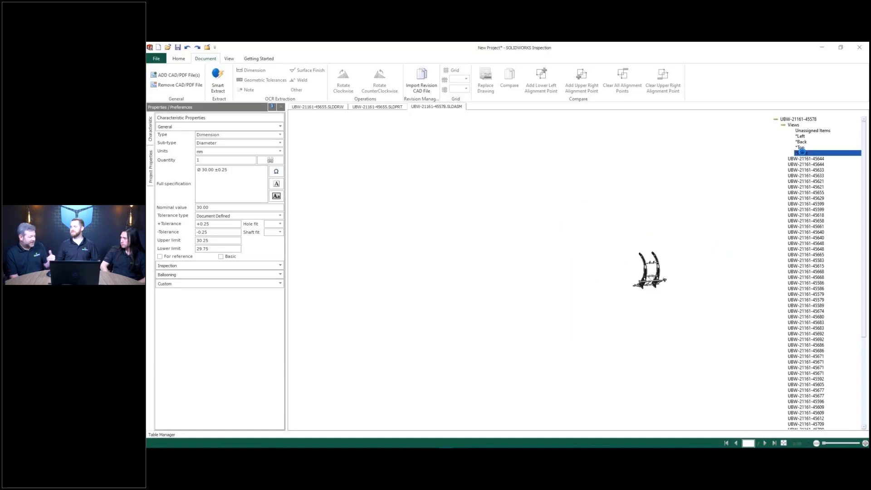
{"action": "scroll", "coordinate": [548, 193], "scroll_direction": "up", "scroll_amount": 3}
{"action": "scroll", "coordinate": [549, 192], "scroll_direction": "up", "scroll_amount": 2}
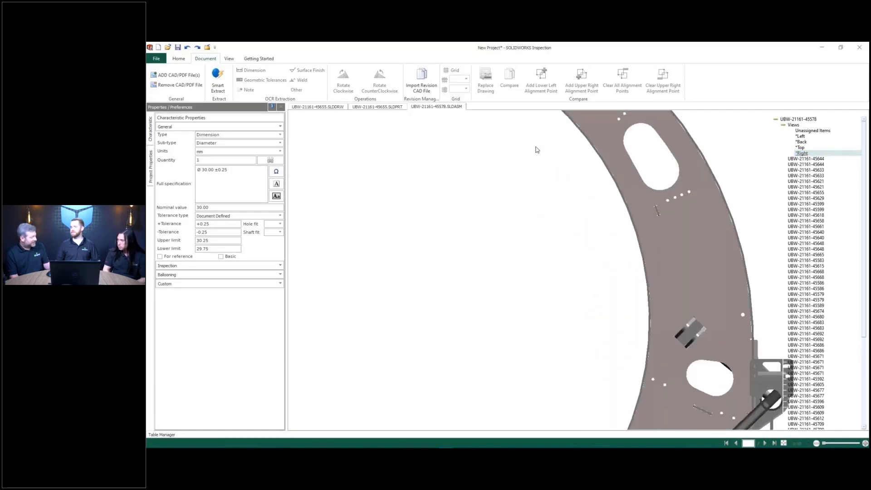
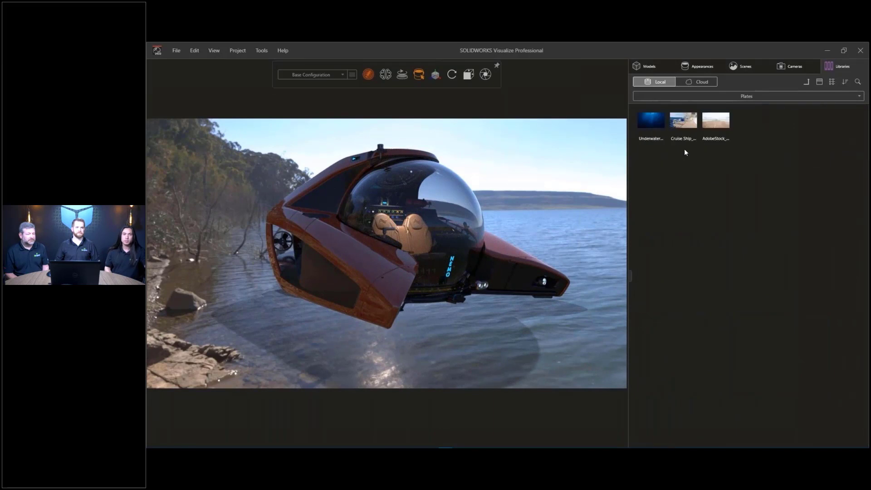
- Use the Cruise Ship deck photo as the backplate and lower camera perspective to 64.89
{"action": "left_click_drag", "start_coordinate": [683, 120], "coordinate": [483, 257]}
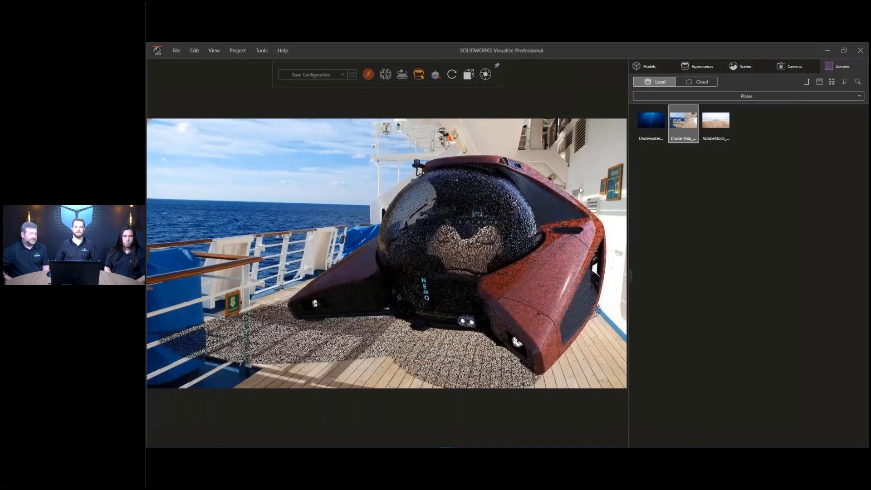
{"action": "left_click", "coordinate": [781, 69]}
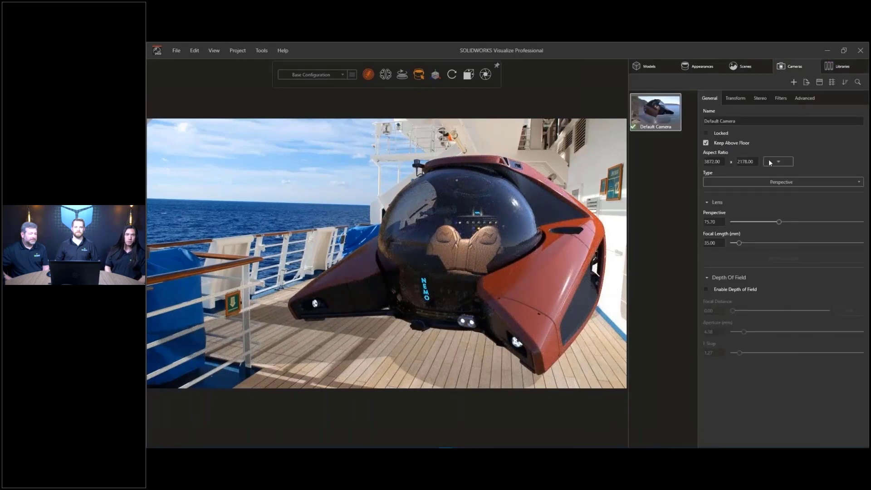
{"action": "mouse_move", "coordinate": [779, 223]}
{"action": "left_mouse_down"}
{"action": "mouse_move", "coordinate": [750, 227]}
{"action": "mouse_move", "coordinate": [773, 230]}
{"action": "left_mouse_up"}
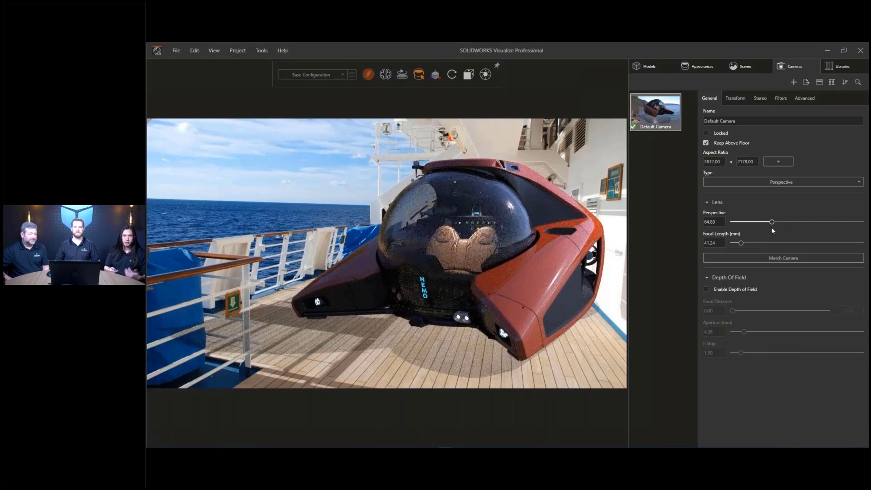
- Match the camera to the photo's horizon and deck lines (perspective 85.86), then align the submarine with the deck
{"action": "left_click", "coordinate": [772, 257]}
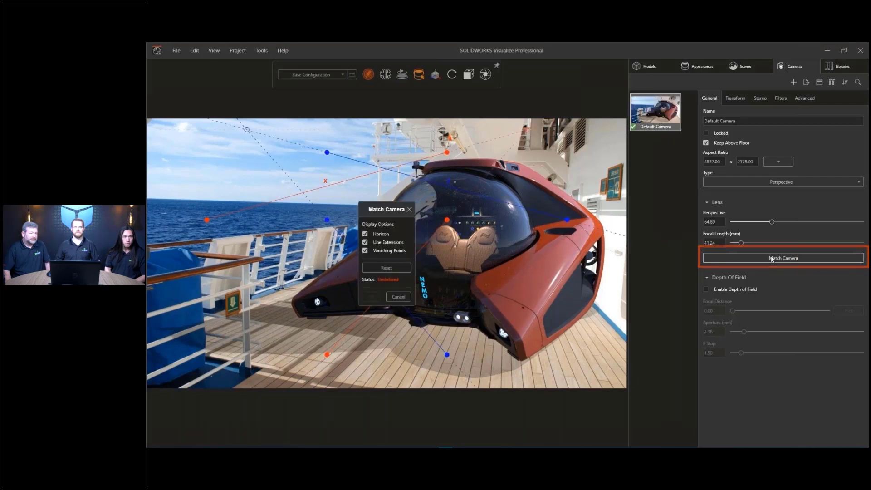
{"action": "left_click_drag", "start_coordinate": [446, 152], "coordinate": [541, 149]}
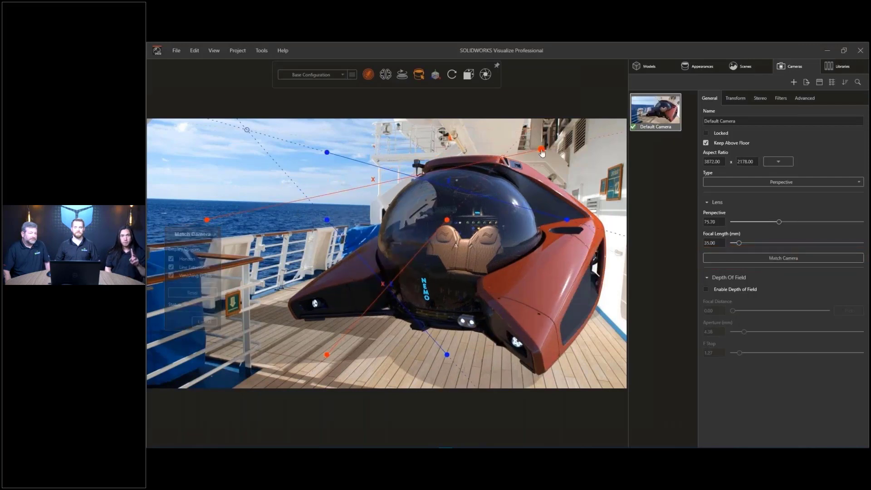
{"action": "left_click_drag", "start_coordinate": [206, 220], "coordinate": [390, 154]}
{"action": "left_click_drag", "start_coordinate": [327, 354], "coordinate": [185, 199]}
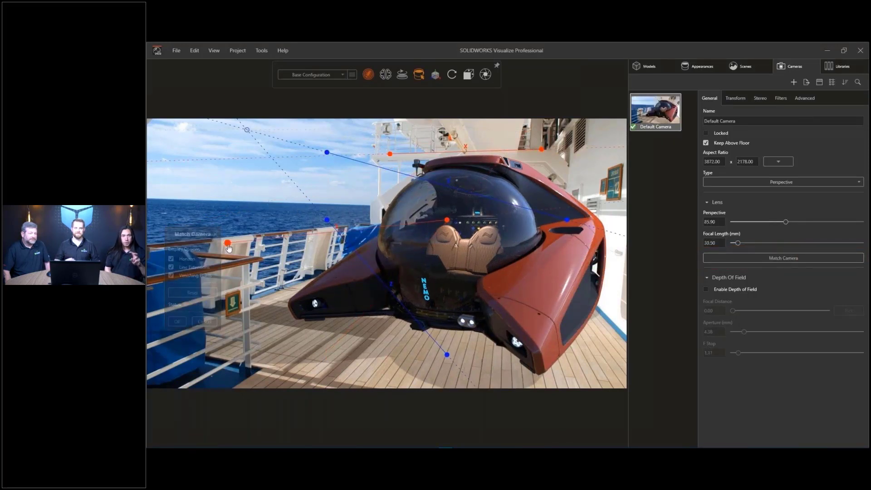
{"action": "left_click_drag", "start_coordinate": [447, 220], "coordinate": [356, 205]}
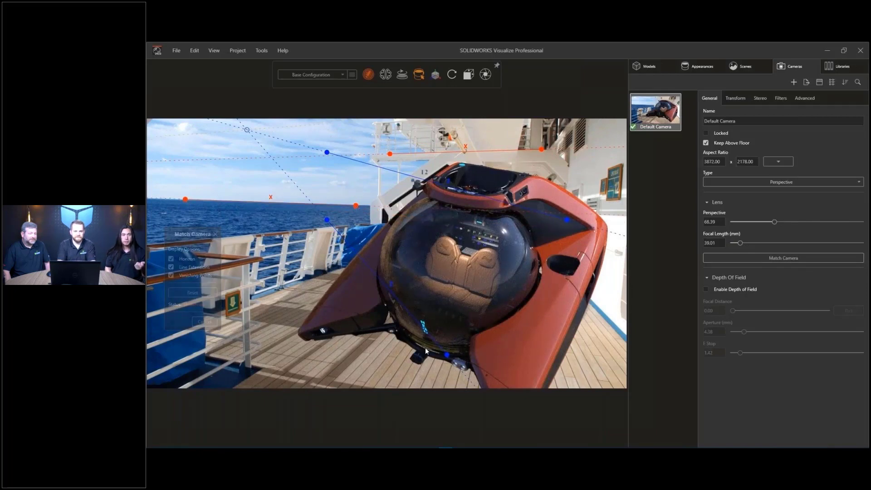
{"action": "left_click_drag", "start_coordinate": [448, 356], "coordinate": [260, 299]}
{"action": "left_click_drag", "start_coordinate": [328, 222], "coordinate": [332, 270]}
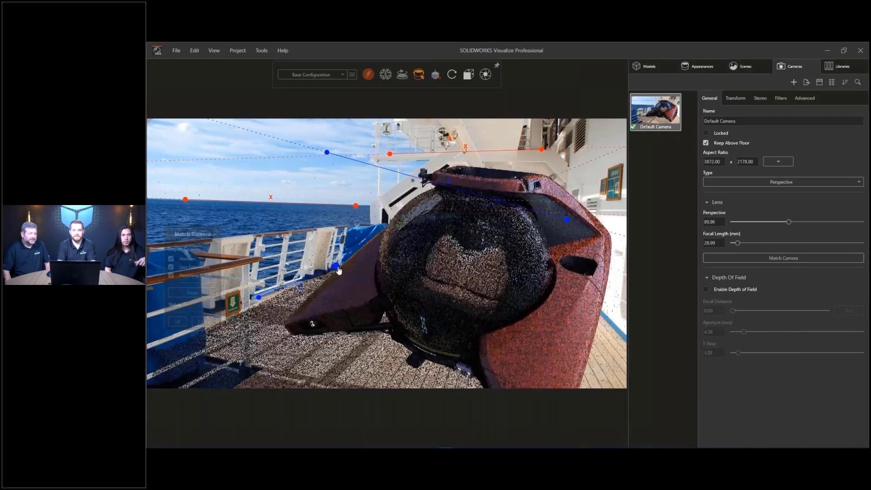
{"action": "left_click_drag", "start_coordinate": [565, 223], "coordinate": [581, 292]}
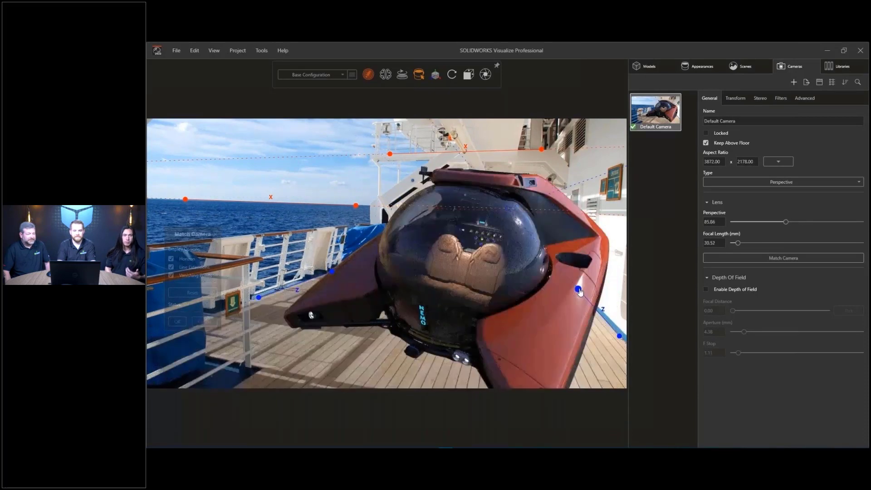
{"action": "left_click", "coordinate": [177, 321]}
{"action": "left_click_drag", "start_coordinate": [442, 339], "coordinate": [476, 310]}
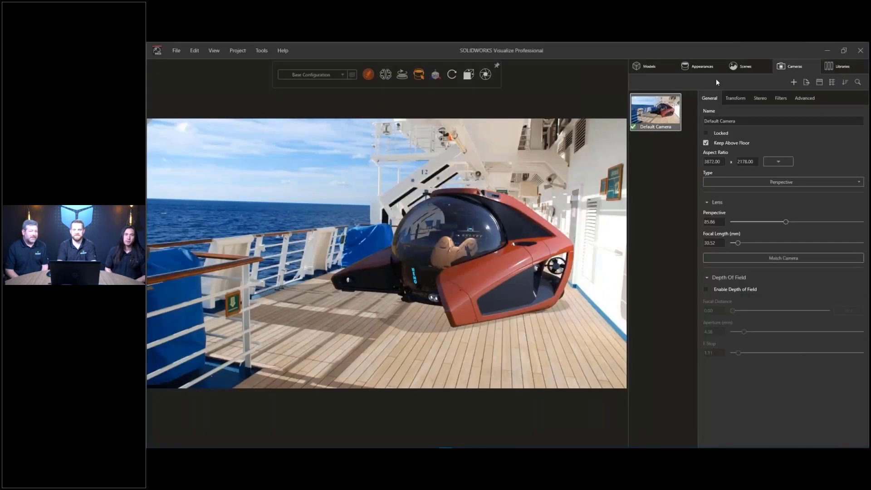
- Rotate the lakeside_4k environment lighting to 138.9 to relight the submarine
{"action": "left_click", "coordinate": [733, 68]}
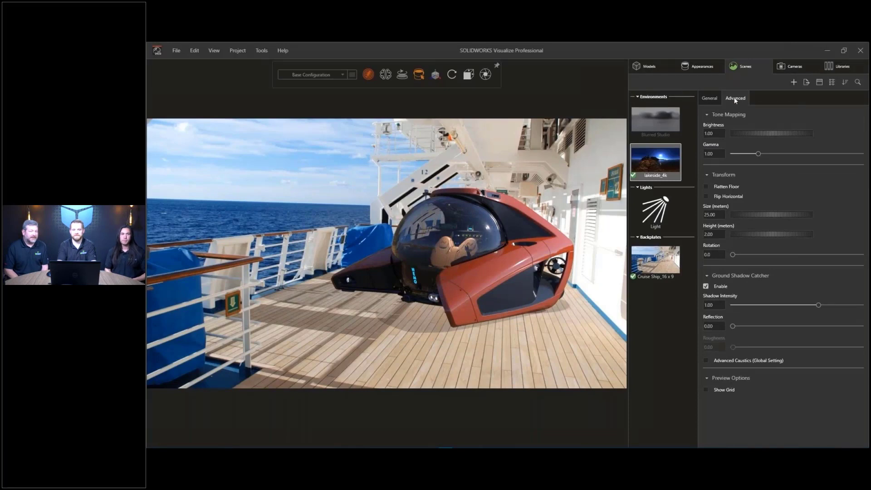
{"action": "left_click_drag", "start_coordinate": [732, 257], "coordinate": [782, 261]}
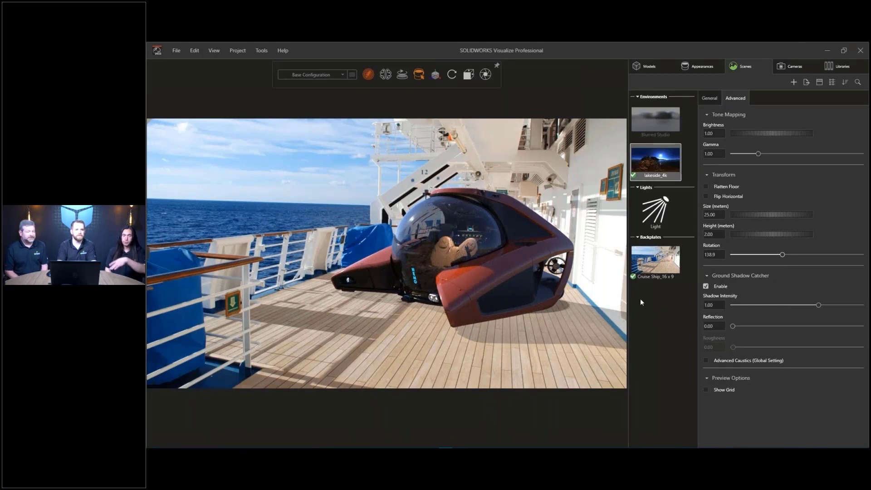
{"action": "left_click", "coordinate": [643, 65]}
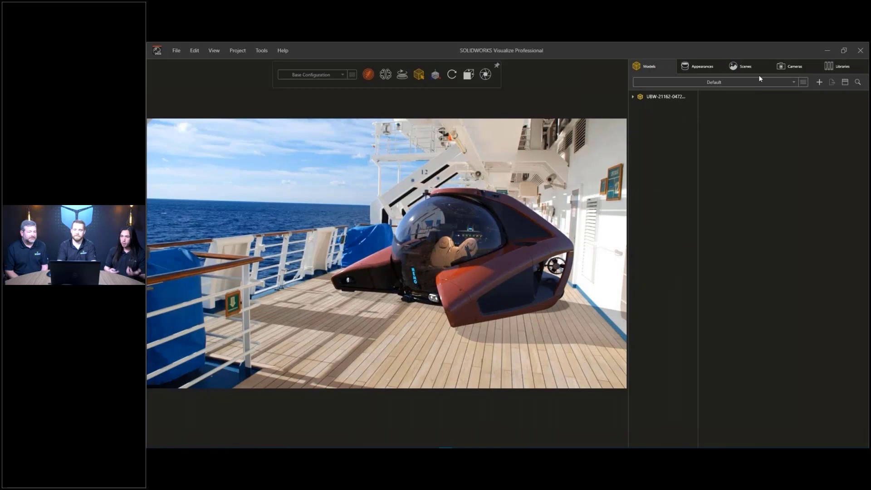
- Add a Wall primitive to the scene beside the submarine
{"action": "left_click", "coordinate": [818, 82]}
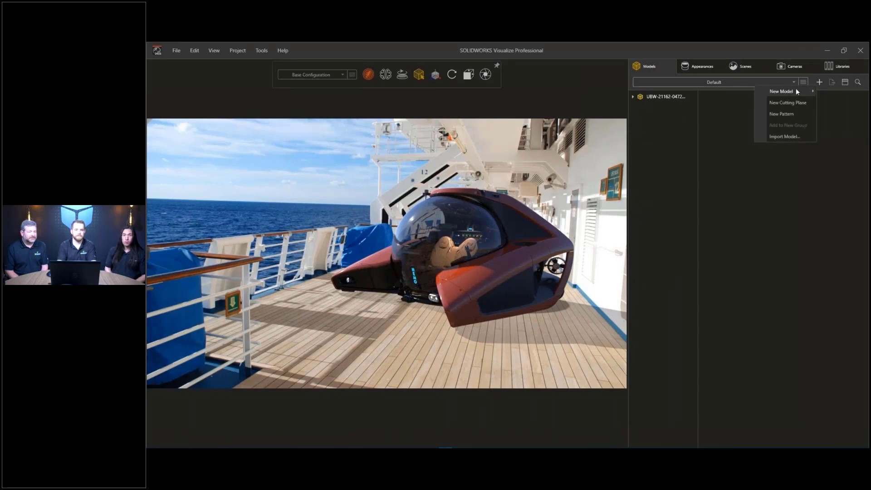
{"action": "mouse_move", "coordinate": [797, 91]}
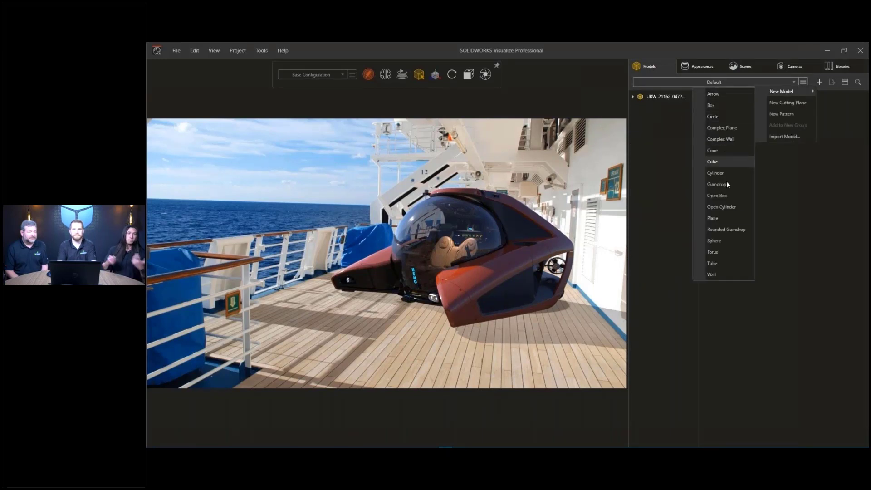
{"action": "left_click", "coordinate": [726, 274]}
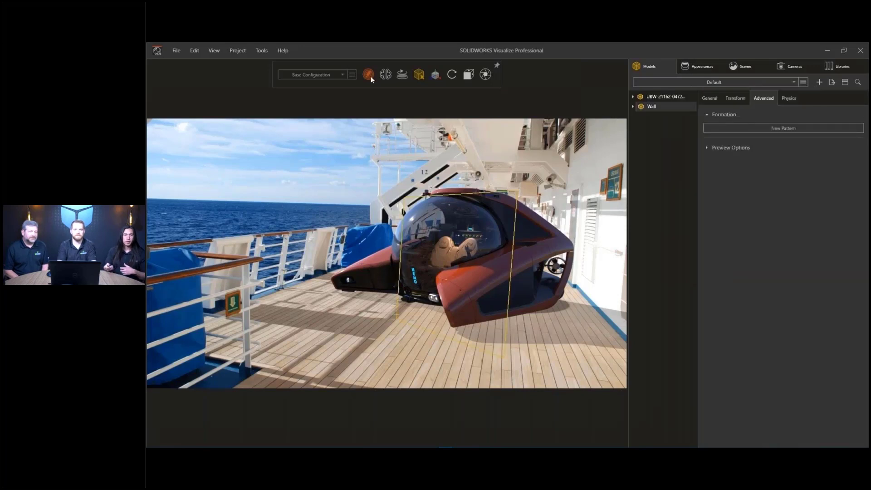
{"action": "mouse_move", "coordinate": [369, 77]}
{"action": "left_click", "coordinate": [349, 92]}
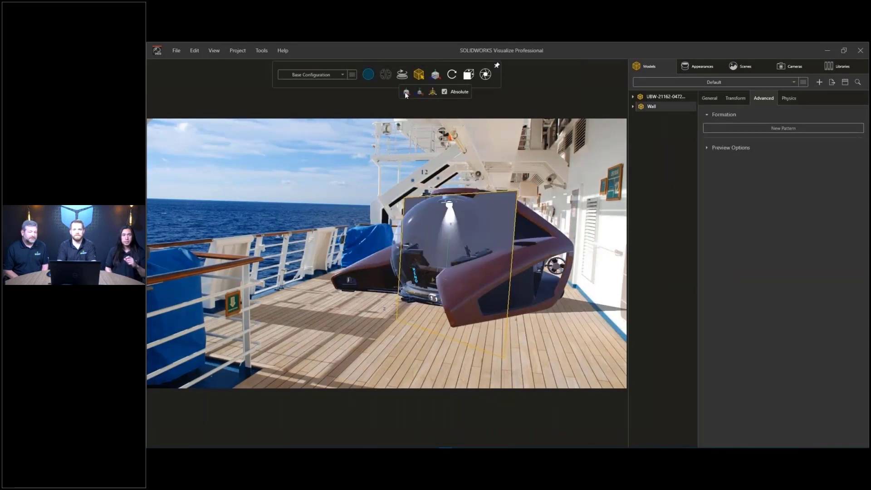
{"action": "left_click", "coordinate": [454, 269]}
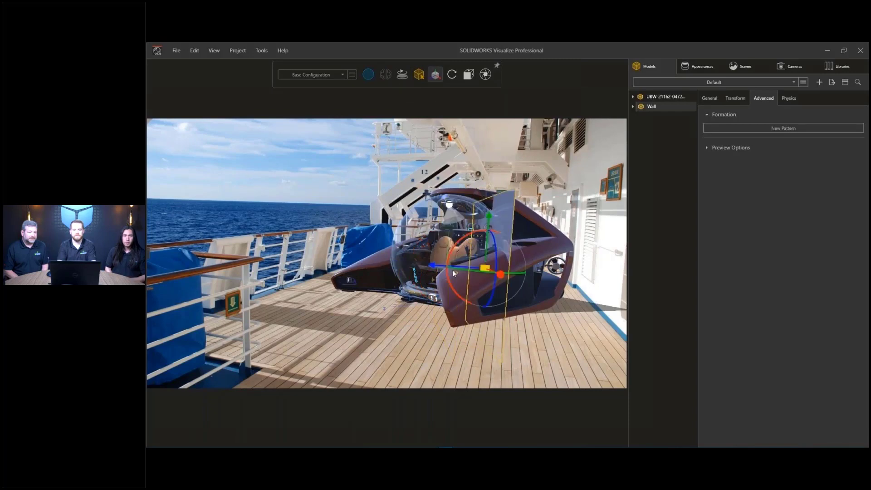
{"action": "left_click", "coordinate": [618, 277]}
{"action": "left_click", "coordinate": [682, 385]}
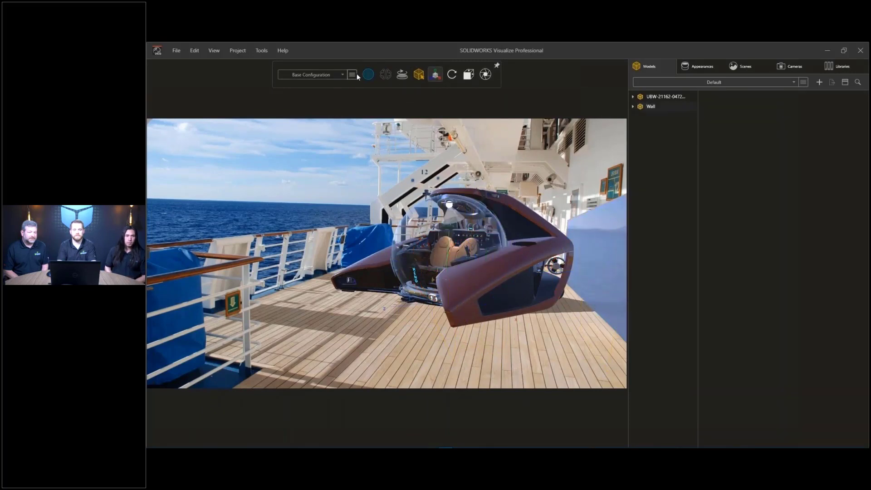
{"action": "mouse_move", "coordinate": [369, 75]}
{"action": "left_click", "coordinate": [388, 92]}
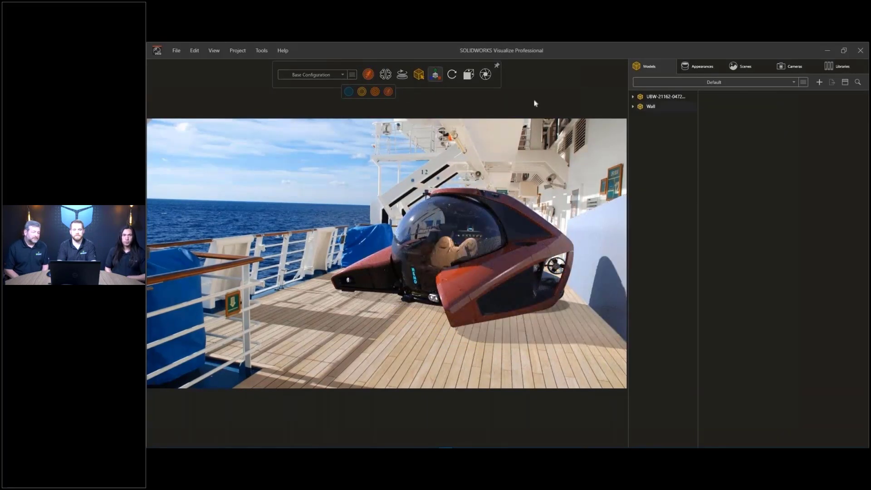
- Enable Shadow Catcher on Wall Part 1 so it catches the submarine's shadow
{"action": "left_click", "coordinate": [641, 107]}
{"action": "left_click", "coordinate": [639, 117]}
{"action": "left_click", "coordinate": [672, 126]}
{"action": "left_click", "coordinate": [710, 98]}
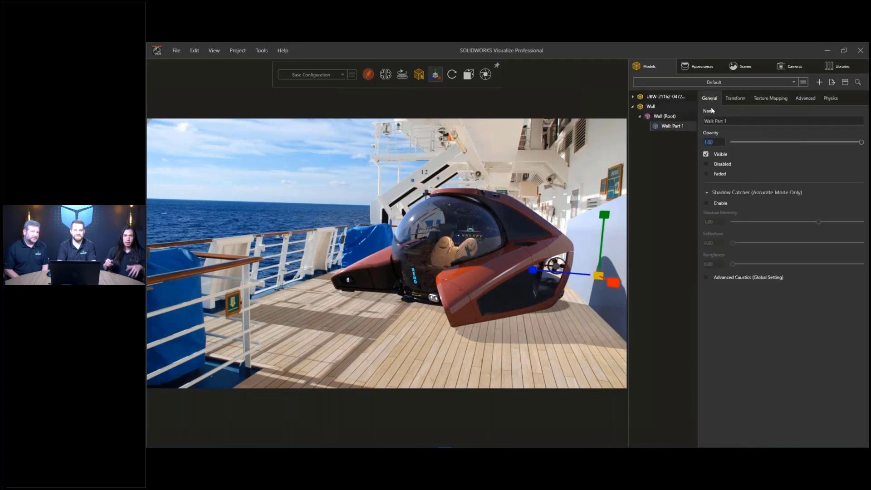
{"action": "left_click", "coordinate": [708, 204]}
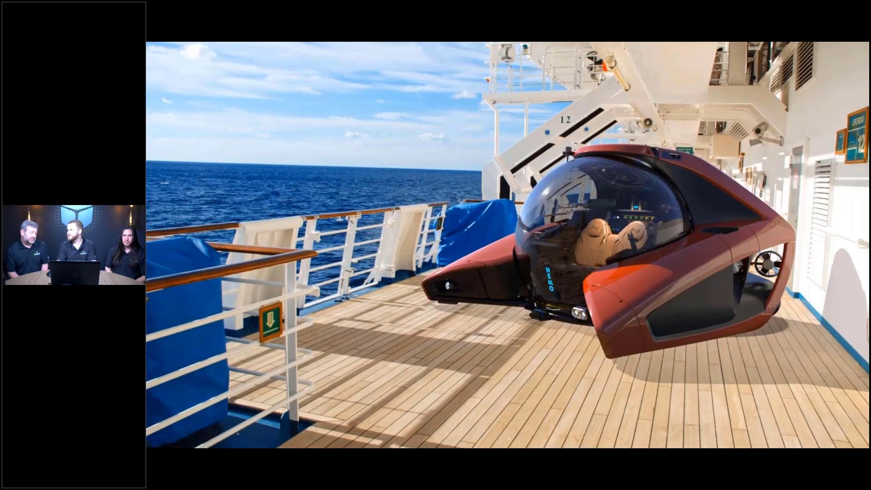
- Advance through the Pattern Instance and Scatter Pattern slides
{"action": "key", "text": "Right"}
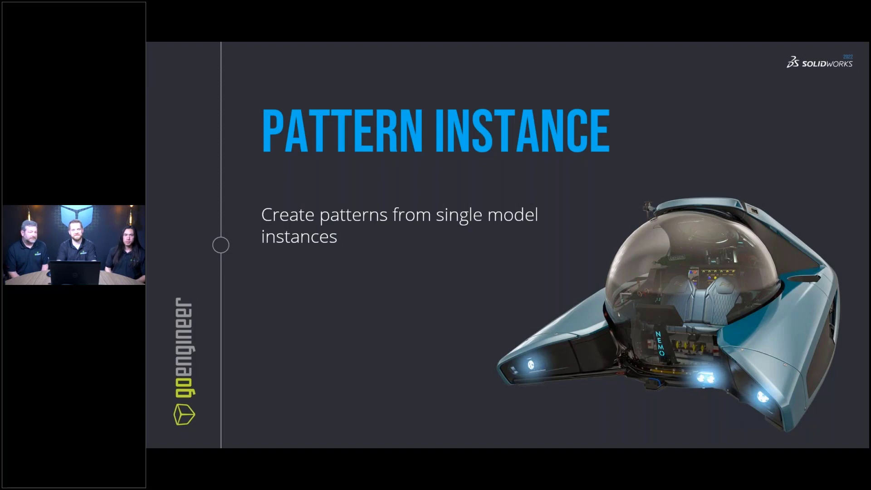
{"action": "key", "text": "Right"}
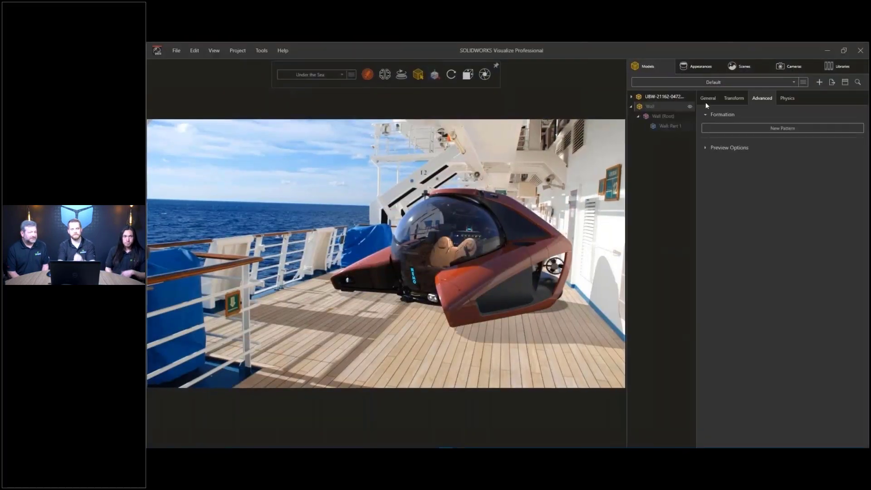
- Name the configuration 'Under the Sea' and apply the Dazzler.hdr environment
{"action": "left_click", "coordinate": [838, 66]}
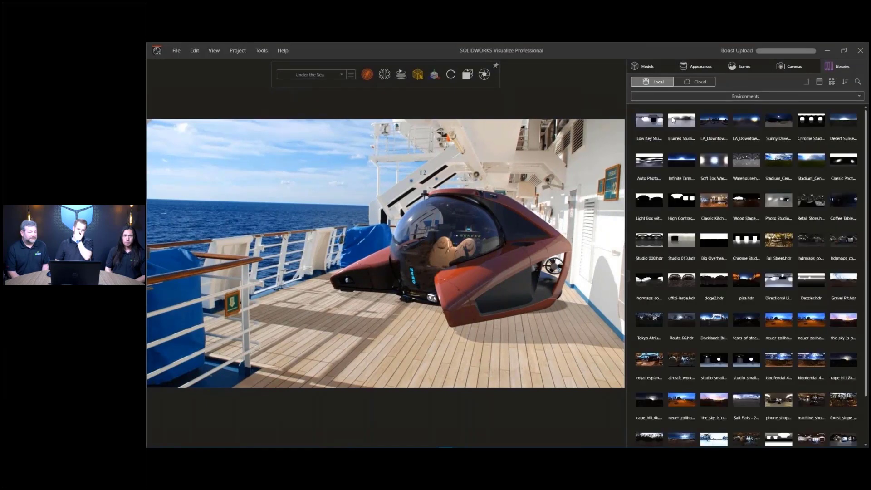
{"action": "type", "text": "dazz"}
{"action": "left_click_drag", "start_coordinate": [653, 139], "coordinate": [521, 153]}
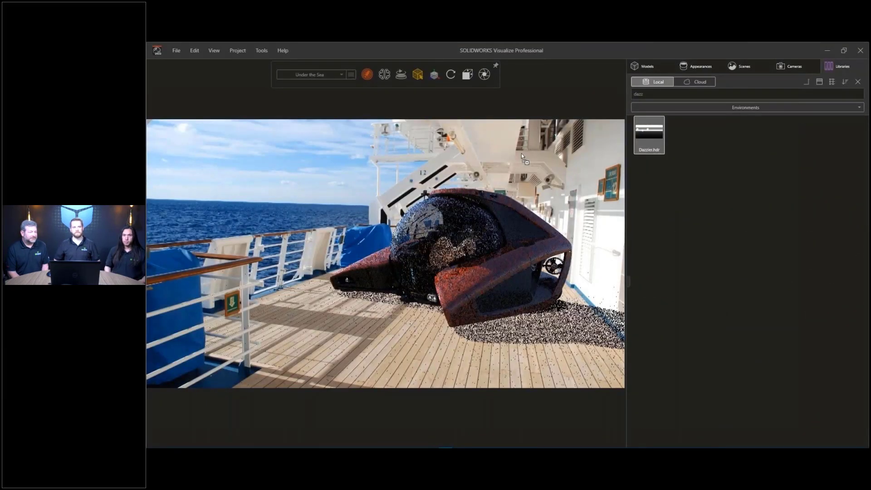
{"action": "left_click", "coordinate": [857, 81]}
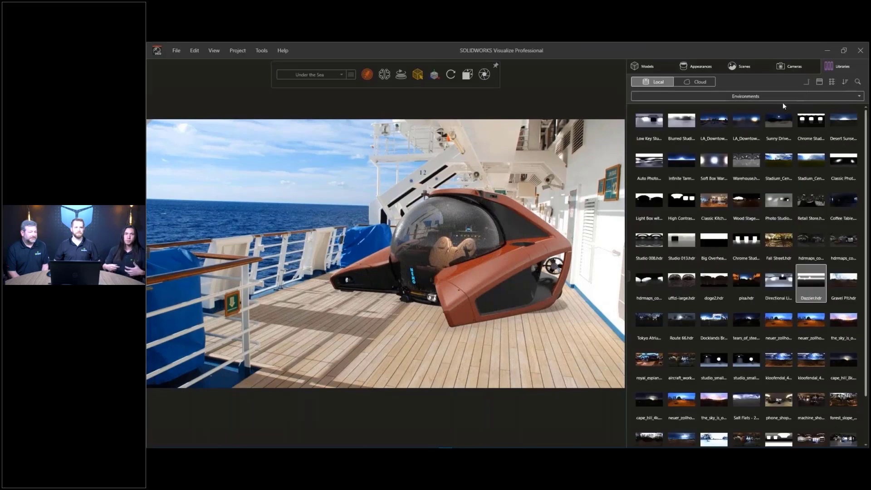
- Set the underwater photo from the Nemo plates folder as the backplate
{"action": "left_click", "coordinate": [782, 100]}
{"action": "left_click", "coordinate": [661, 154]}
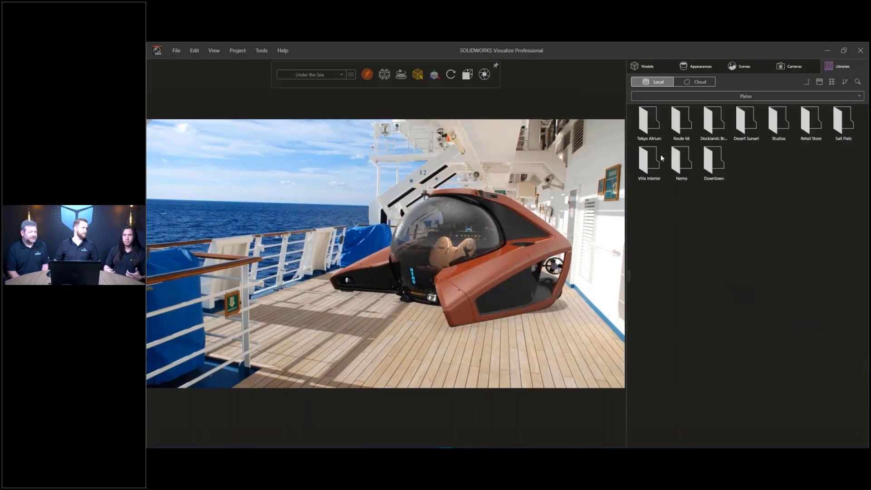
{"action": "double_click", "coordinate": [684, 157]}
{"action": "left_click_drag", "start_coordinate": [662, 134], "coordinate": [460, 159]}
- Add a new camera with a 35 mm focal length facing the submarine from the front
{"action": "left_click", "coordinate": [792, 68]}
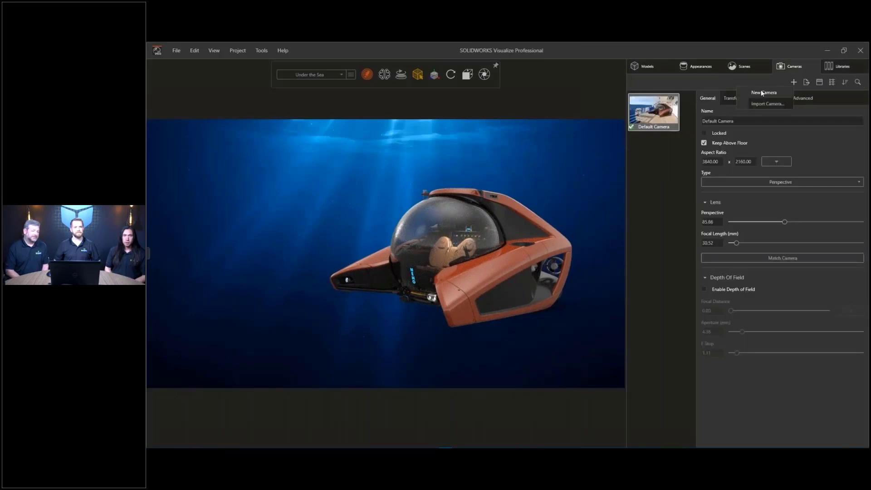
{"action": "left_click", "coordinate": [793, 82]}
{"action": "double_click", "coordinate": [716, 242]}
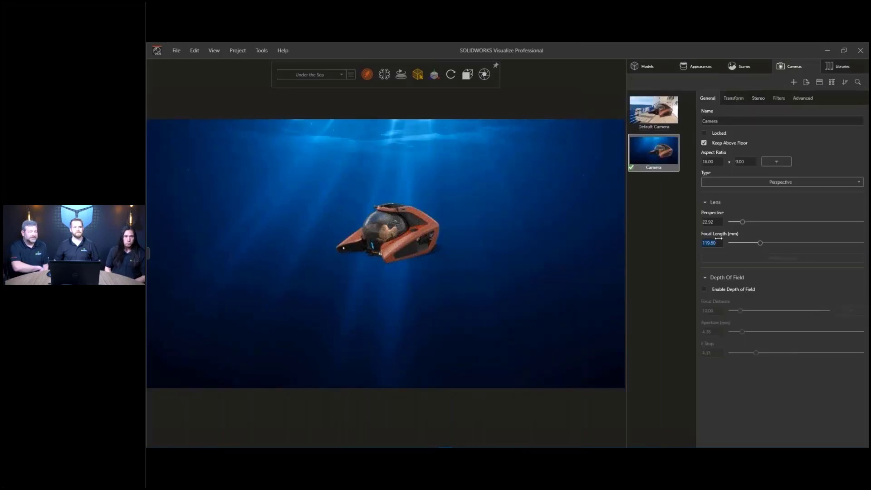
{"action": "type", "text": "35"}
{"action": "key", "text": "Return"}
{"action": "left_click", "coordinate": [467, 74]}
{"action": "left_click", "coordinate": [466, 110]}
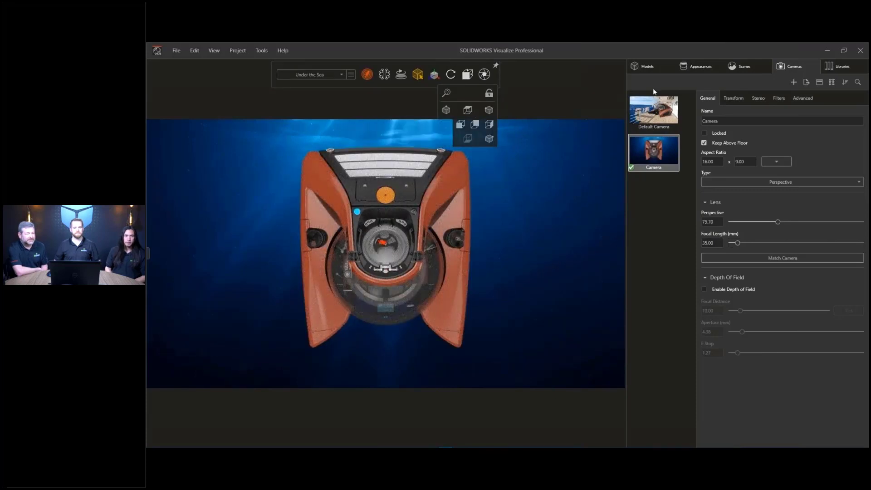
{"action": "left_click", "coordinate": [744, 68]}
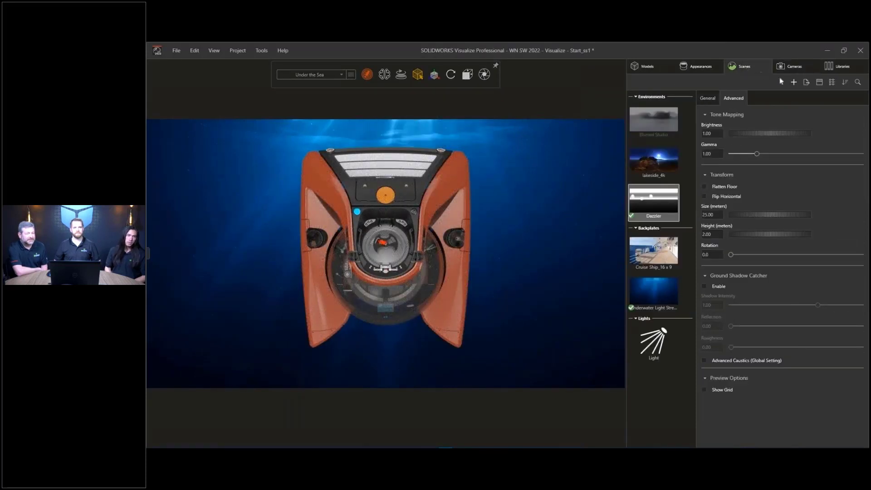
- Add Light 2 as a point light with brightness 200
{"action": "left_click", "coordinate": [792, 82]}
{"action": "mouse_move", "coordinate": [754, 126]}
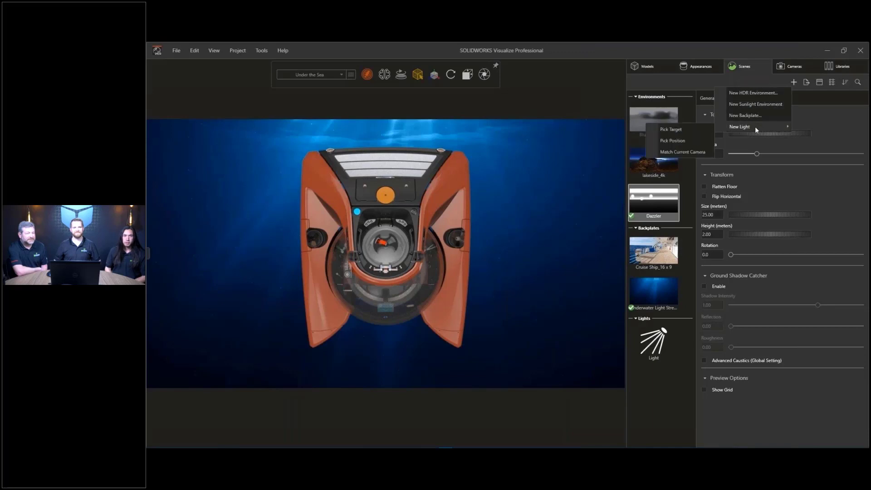
{"action": "left_click", "coordinate": [676, 152]}
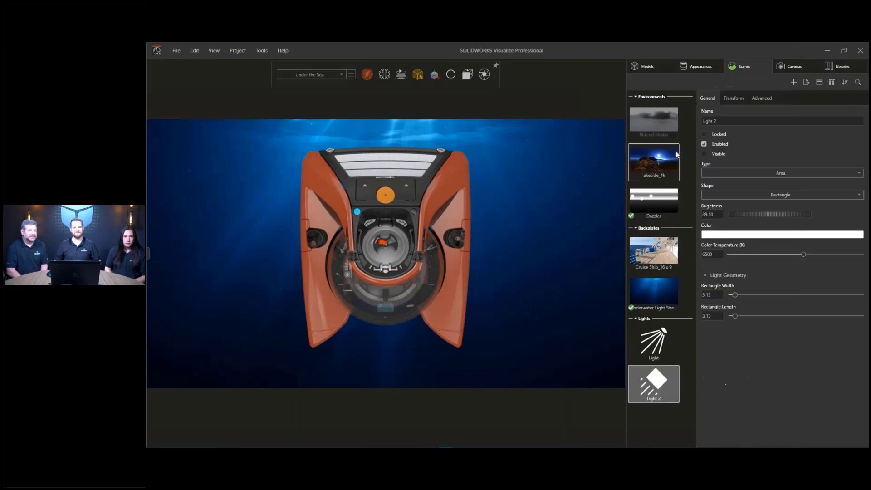
{"action": "left_click", "coordinate": [739, 195]}
{"action": "left_click", "coordinate": [735, 225]}
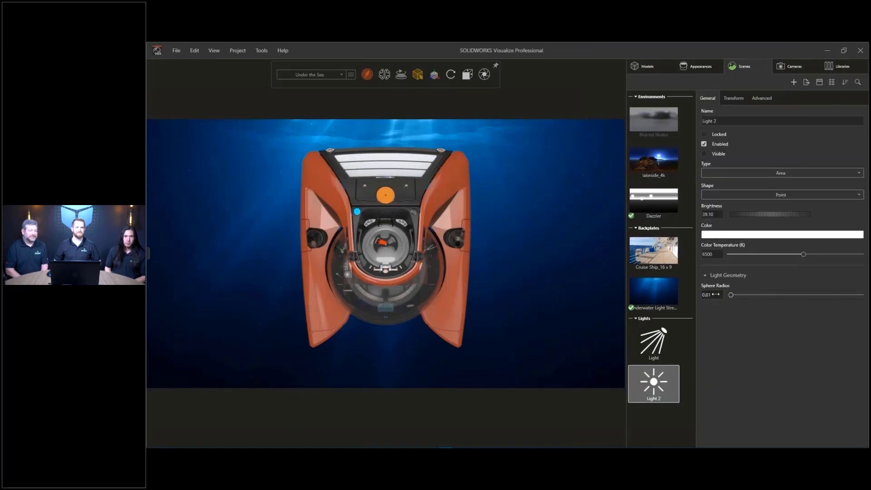
{"action": "left_click", "coordinate": [713, 215]}
{"action": "type", "text": "200"}
{"action": "key", "text": "Return"}
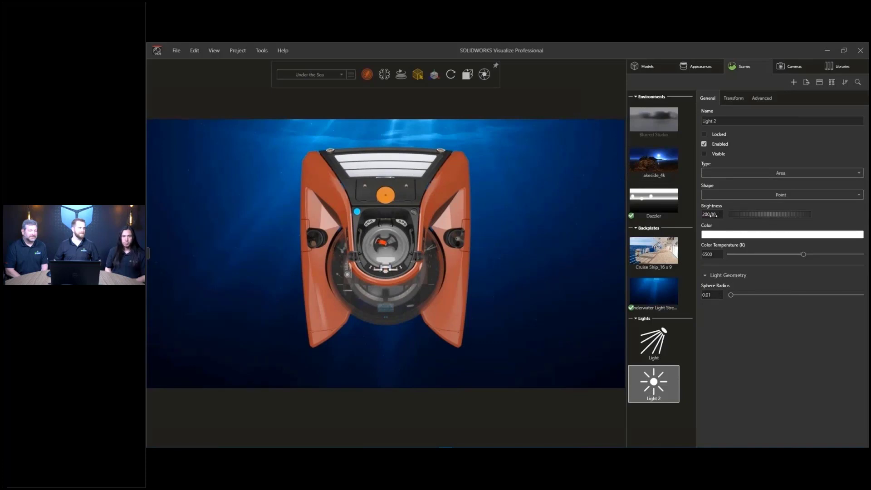
- Orbit to a three-quarter view and switch to the render mode showing the clear dome
{"action": "middle_click_drag", "start_coordinate": [392, 325], "coordinate": [406, 119]}
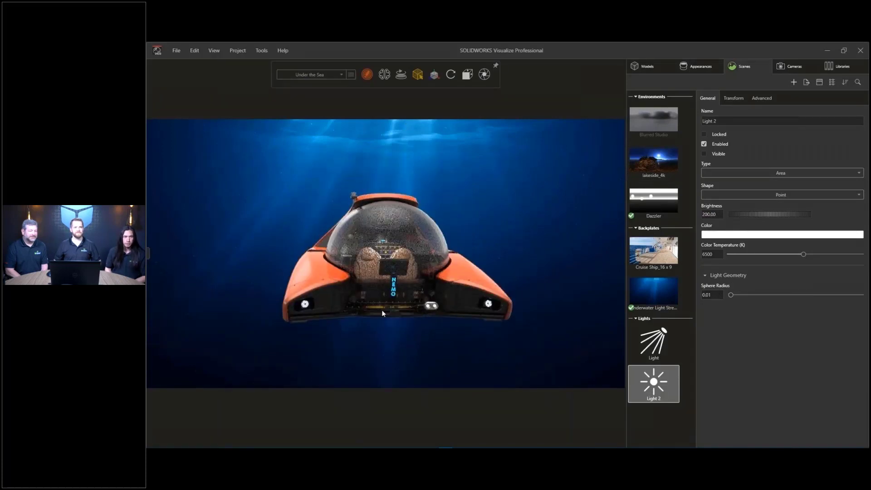
{"action": "middle_click_drag", "start_coordinate": [382, 313], "coordinate": [434, 315]}
{"action": "left_click", "coordinate": [366, 76]}
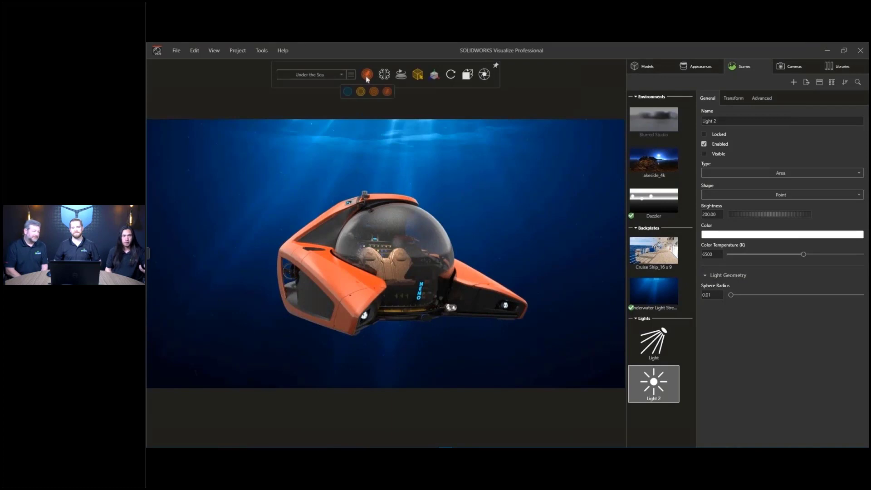
{"action": "left_click", "coordinate": [351, 93]}
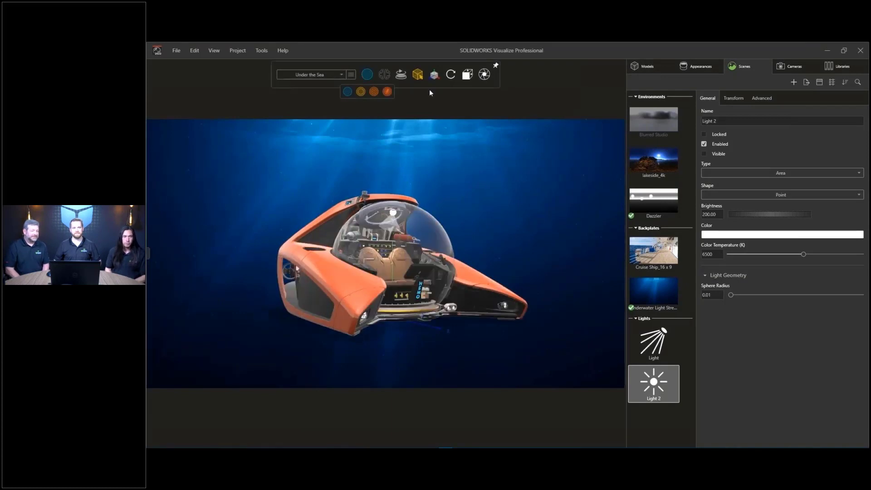
{"action": "left_click", "coordinate": [842, 68]}
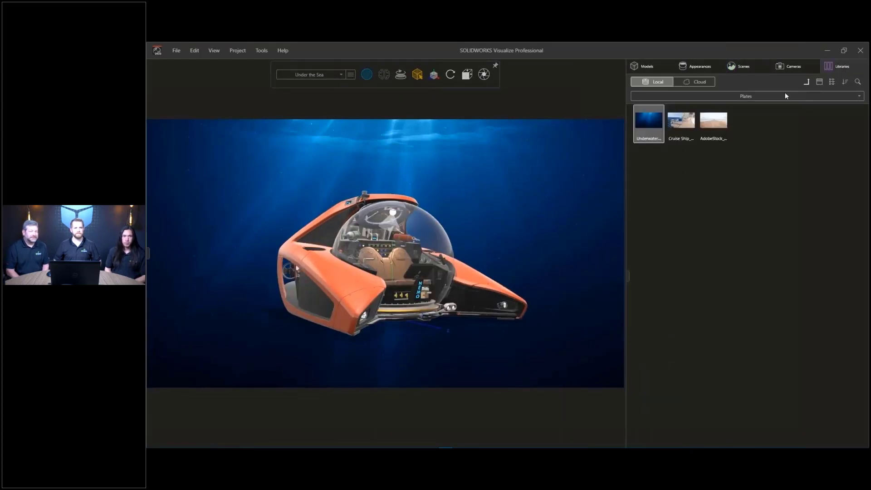
- Import the BluelineSnapper fish model from the library into the scene
{"action": "left_click", "coordinate": [764, 97]}
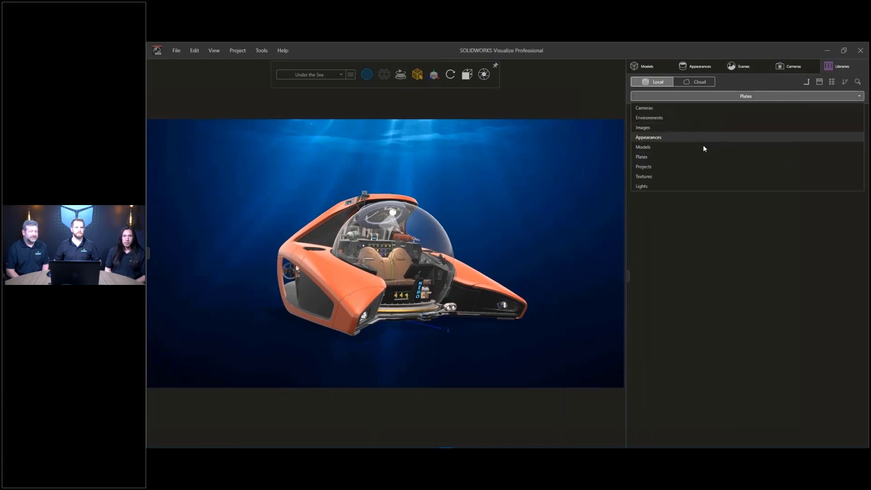
{"action": "left_click", "coordinate": [702, 148]}
{"action": "left_click_drag", "start_coordinate": [652, 129], "coordinate": [548, 210]}
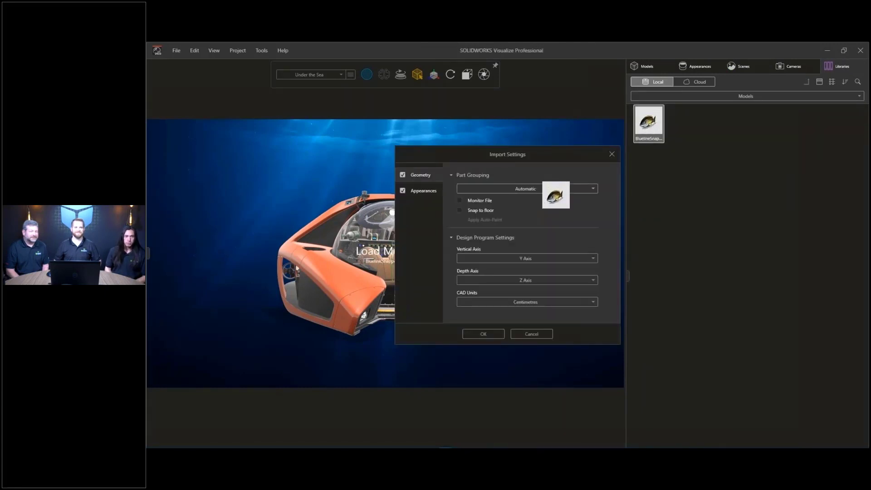
{"action": "left_click", "coordinate": [483, 334]}
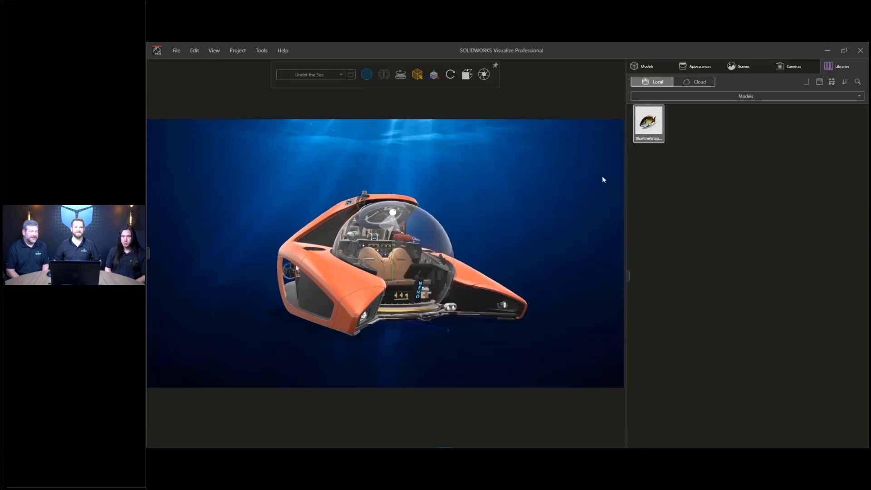
- Move the fish along the hull and up beside the submarine's dome
{"action": "left_click", "coordinate": [644, 66]}
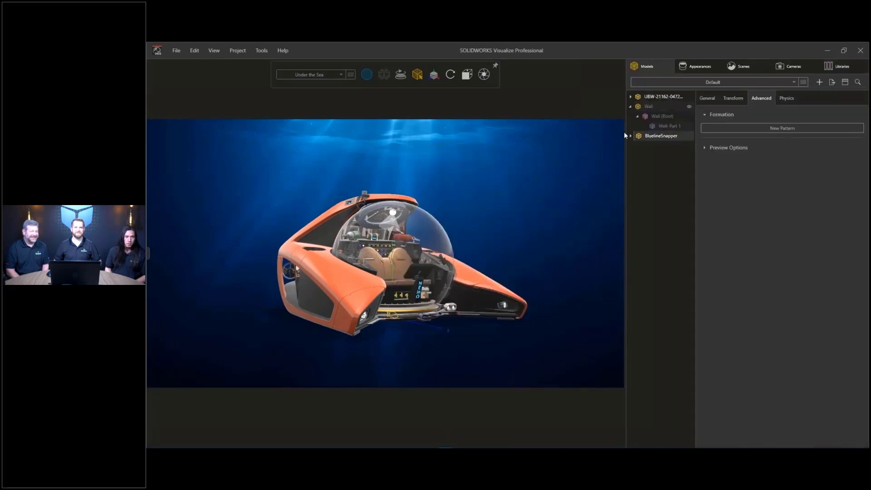
{"action": "left_click", "coordinate": [434, 74]}
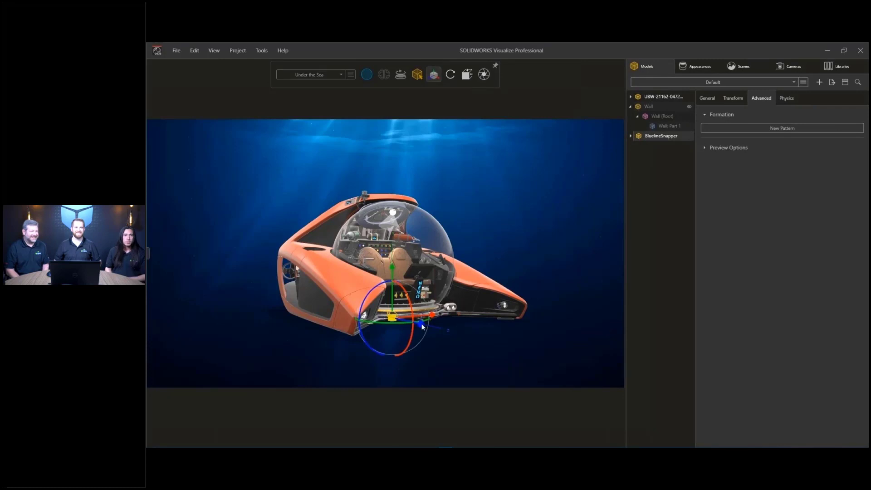
{"action": "left_click_drag", "start_coordinate": [436, 338], "coordinate": [550, 368]}
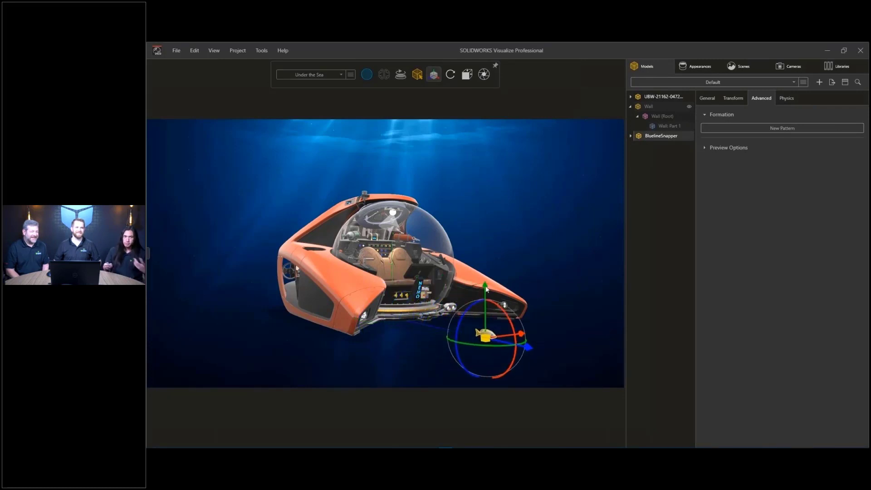
{"action": "left_click_drag", "start_coordinate": [485, 257], "coordinate": [485, 198]}
{"action": "left_click", "coordinate": [522, 202]}
{"action": "scroll", "coordinate": [472, 245], "scroll_direction": "up", "scroll_amount": 3}
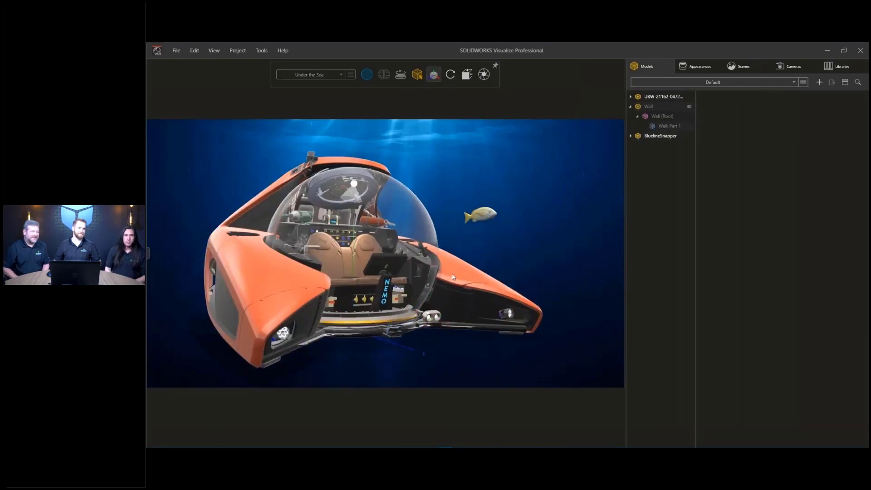
{"action": "mouse_move", "coordinate": [415, 275]}
{"action": "middle_mouse_down"}
{"action": "mouse_move", "coordinate": [458, 278]}
{"action": "mouse_move", "coordinate": [427, 277]}
{"action": "middle_mouse_up"}
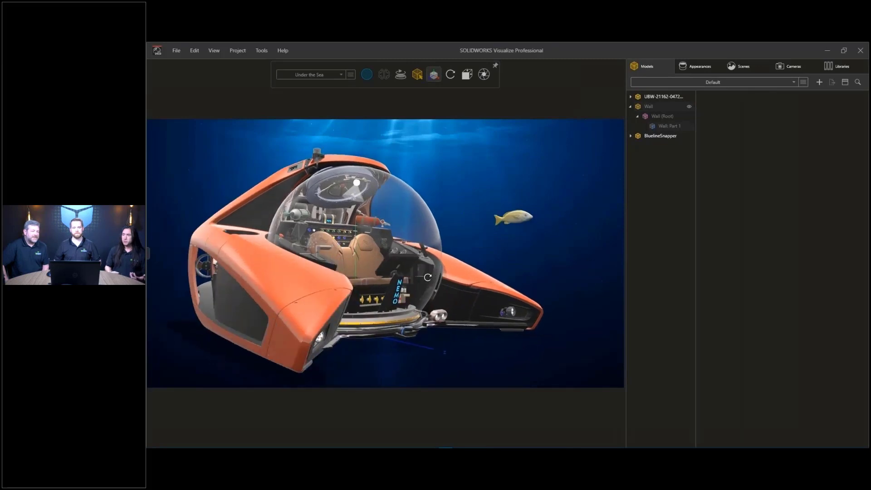
{"action": "left_click", "coordinate": [497, 215]}
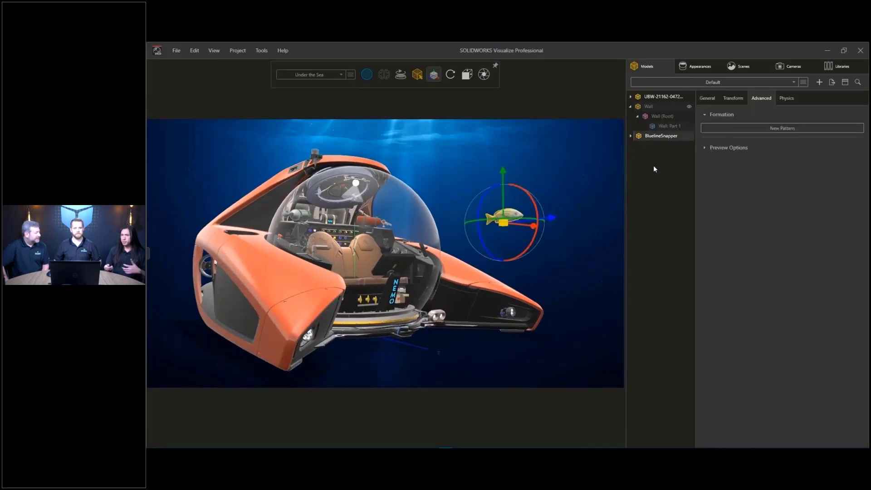
- Scatter-pattern the fish into a school of 12 and render at full quality
{"action": "left_click", "coordinate": [739, 129]}
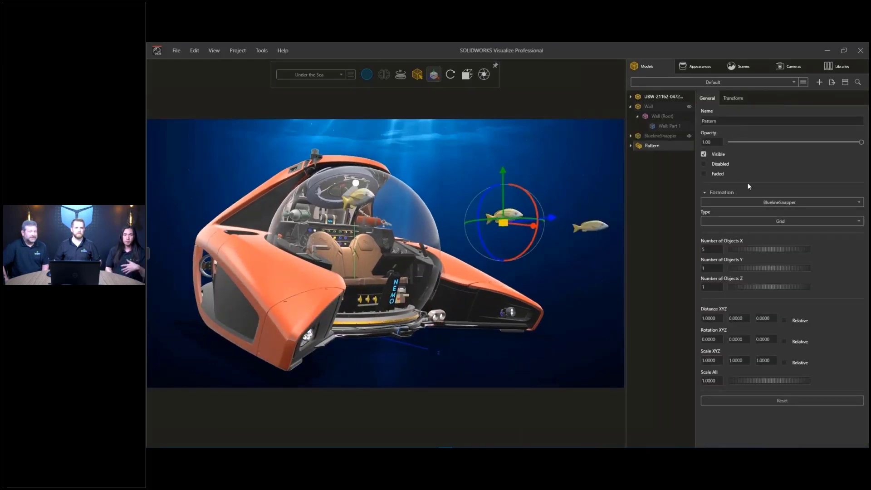
{"action": "left_click", "coordinate": [751, 220]}
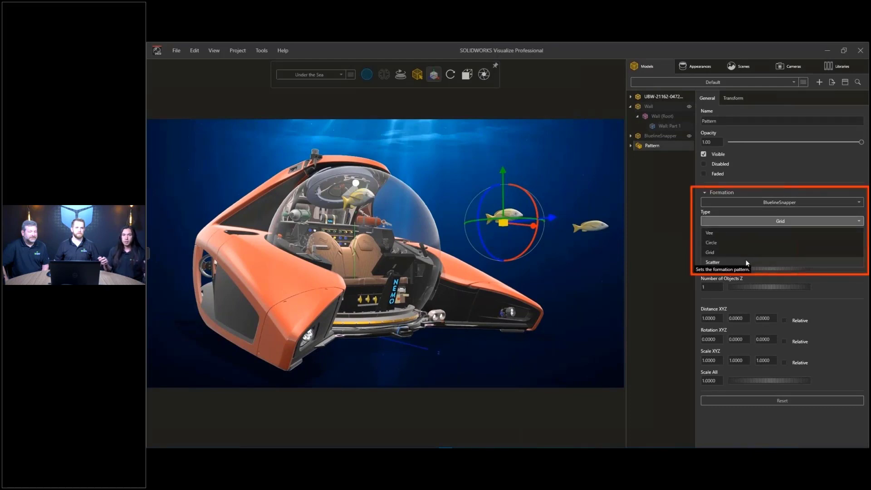
{"action": "left_click", "coordinate": [744, 259]}
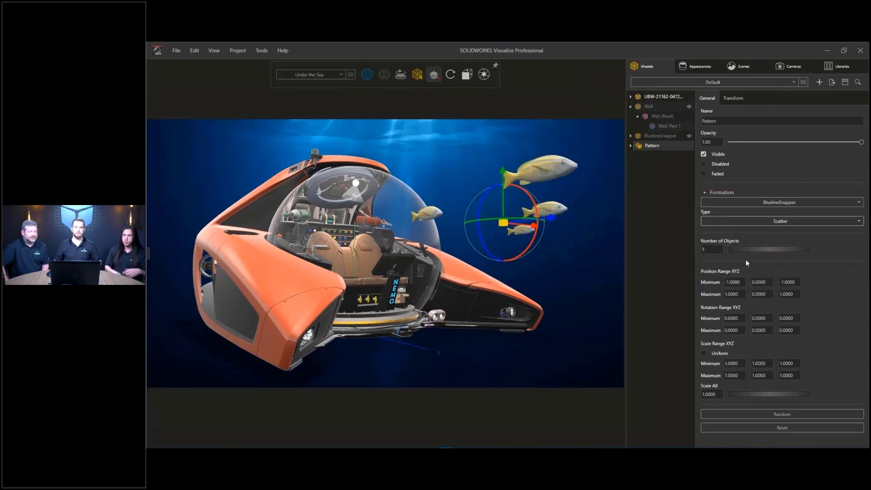
{"action": "left_click_drag", "start_coordinate": [706, 250], "coordinate": [712, 249]}
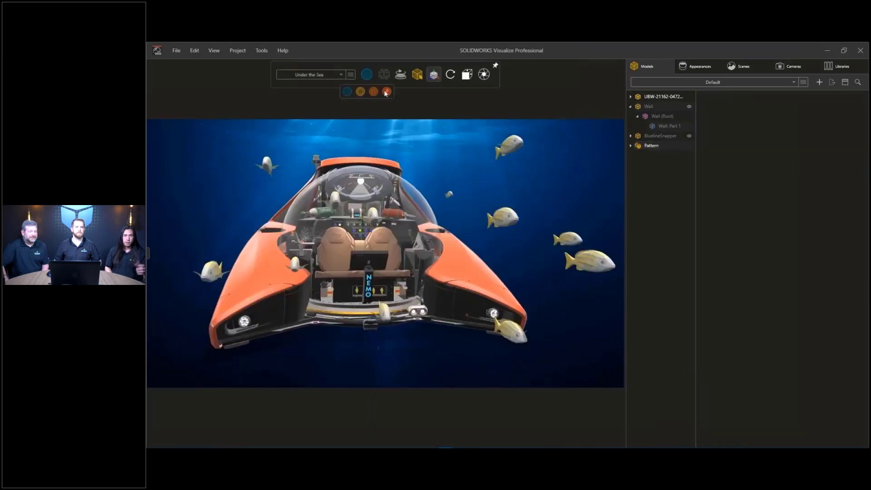
{"action": "left_click", "coordinate": [386, 92]}
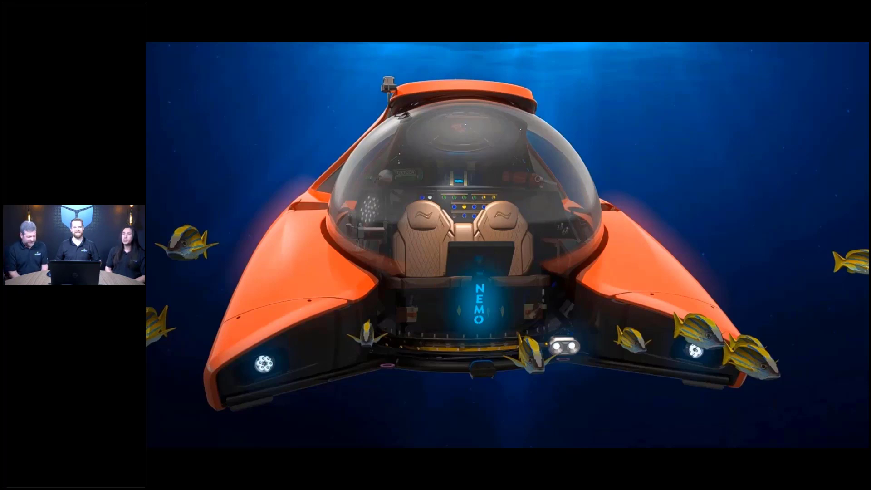
- Advance the presentation past the Animation Grouping slide back to Visualize
{"action": "key", "text": "Right"}
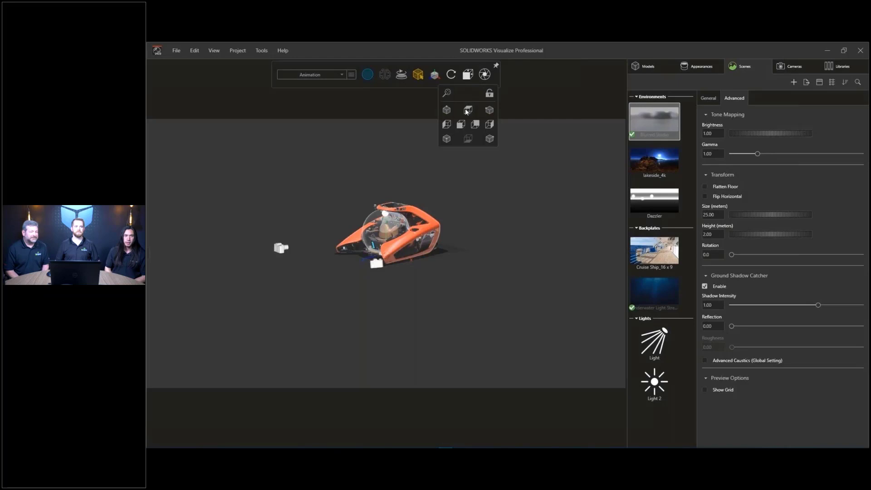
- Snap to the front orthographic view, zoom out, and show the animation timeline
{"action": "left_click", "coordinate": [467, 111]}
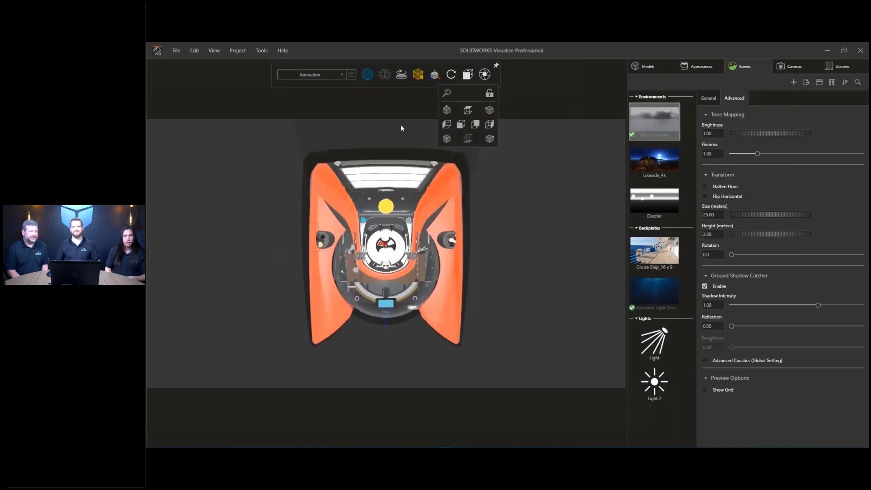
{"action": "scroll", "coordinate": [448, 216], "scroll_direction": "down", "scroll_amount": 6}
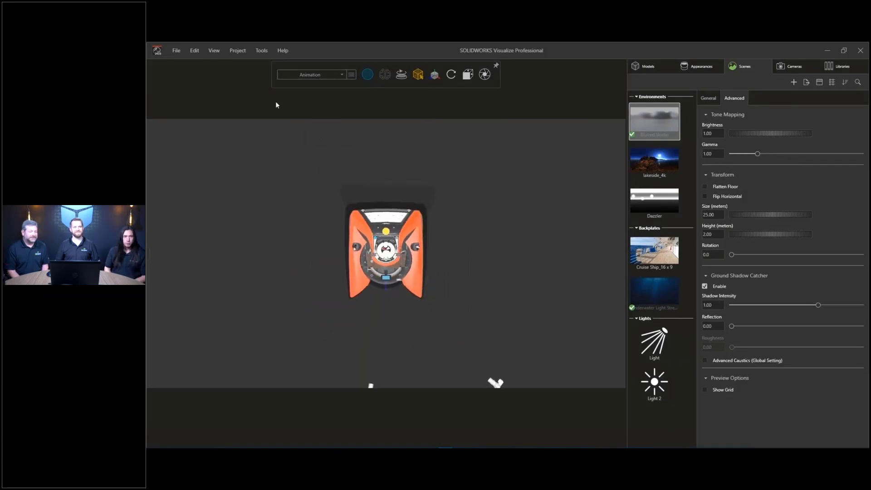
{"action": "left_click", "coordinate": [215, 50]}
{"action": "left_click", "coordinate": [205, 161]}
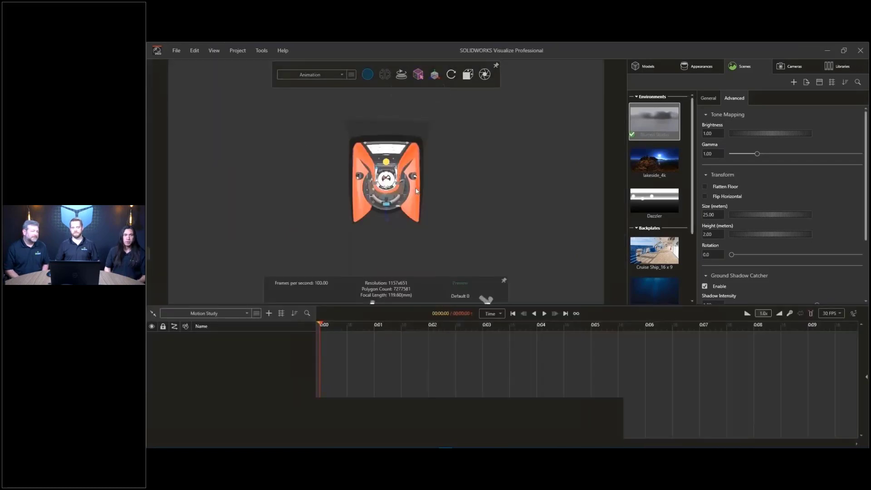
- Add keyframe animations to the submarine assembly and another of its parts
{"action": "left_click", "coordinate": [407, 161]}
{"action": "right_click", "coordinate": [663, 193]}
{"action": "mouse_move", "coordinate": [636, 277]}
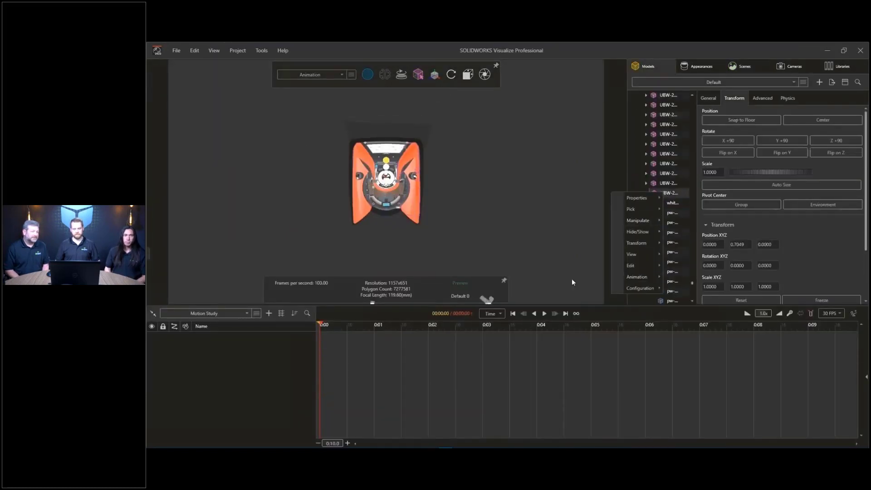
{"action": "left_click", "coordinate": [572, 278]}
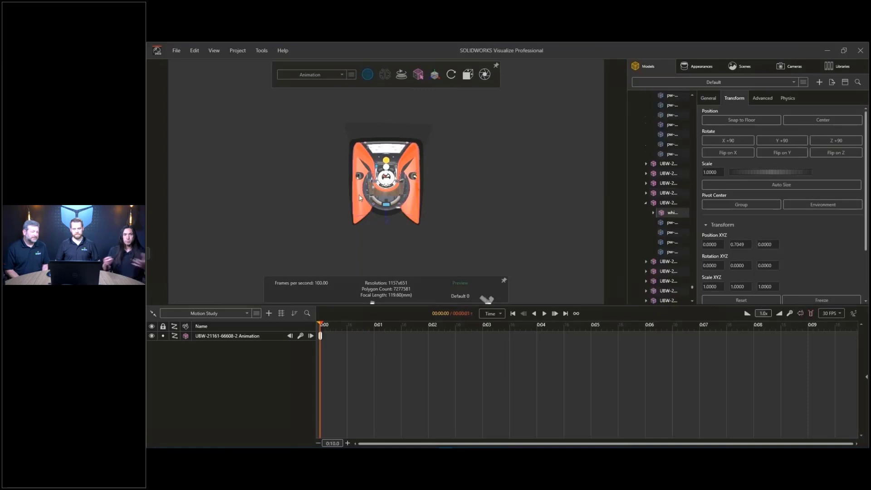
{"action": "right_click", "coordinate": [663, 203]}
{"action": "mouse_move", "coordinate": [633, 286]}
{"action": "left_click", "coordinate": [577, 290]}
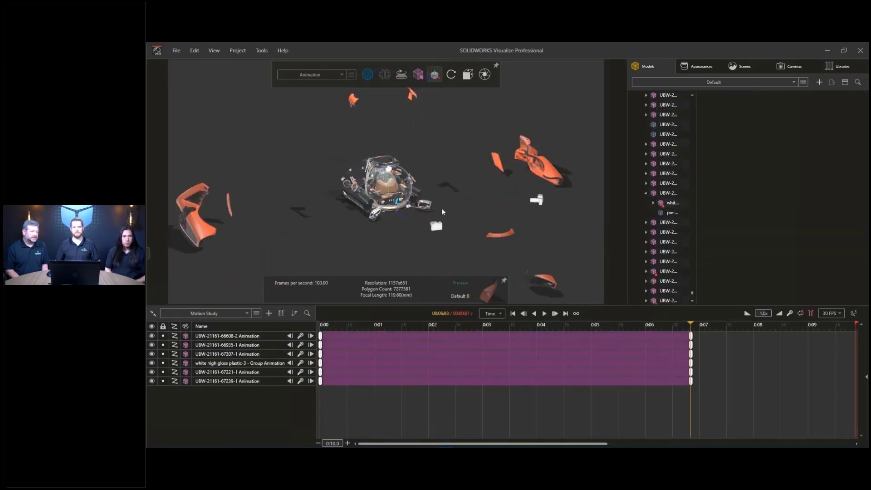
- Preview the explosion at about 3.77 seconds and select the first two part animation tracks
{"action": "left_click_drag", "start_coordinate": [427, 325], "coordinate": [525, 334]}
{"action": "left_click", "coordinate": [259, 335]}
{"action": "left_click", "coordinate": [253, 344], "text": "shift"}
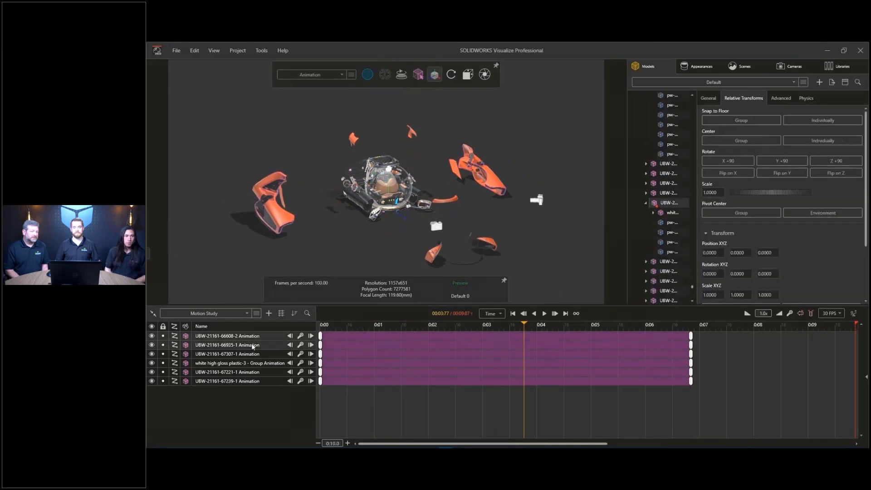
- Group the part tracks into Animation Group and Animation Group 2
{"action": "right_click", "coordinate": [252, 344]}
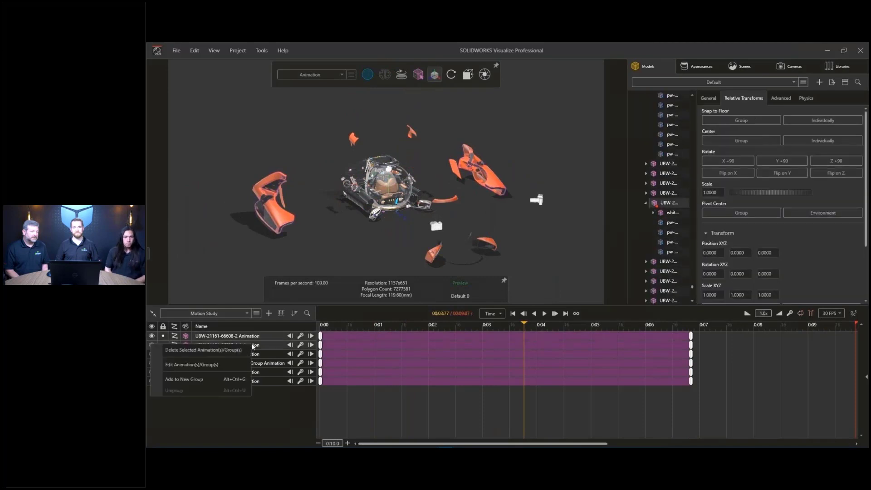
{"action": "left_click", "coordinate": [227, 379]}
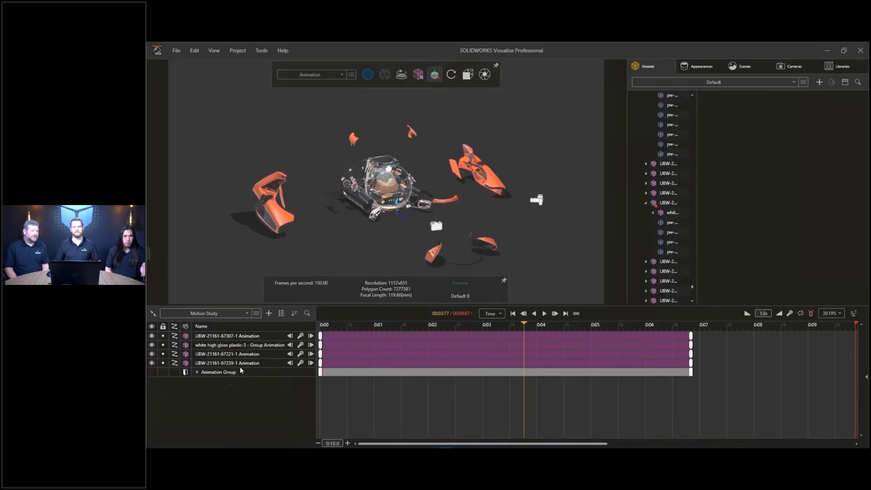
{"action": "right_click", "coordinate": [251, 362]}
{"action": "left_click", "coordinate": [227, 396]}
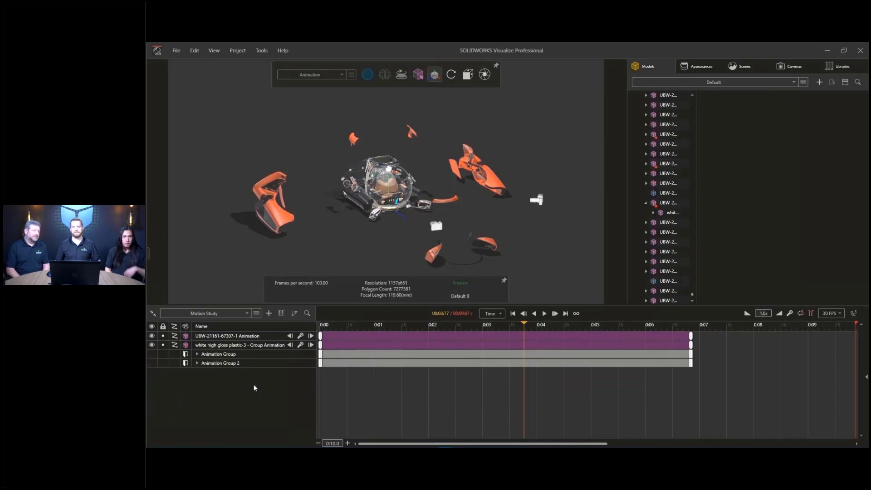
- Colour Animation Group a bright, saturated blue
{"action": "left_click", "coordinate": [345, 354]}
{"action": "left_click", "coordinate": [771, 351]}
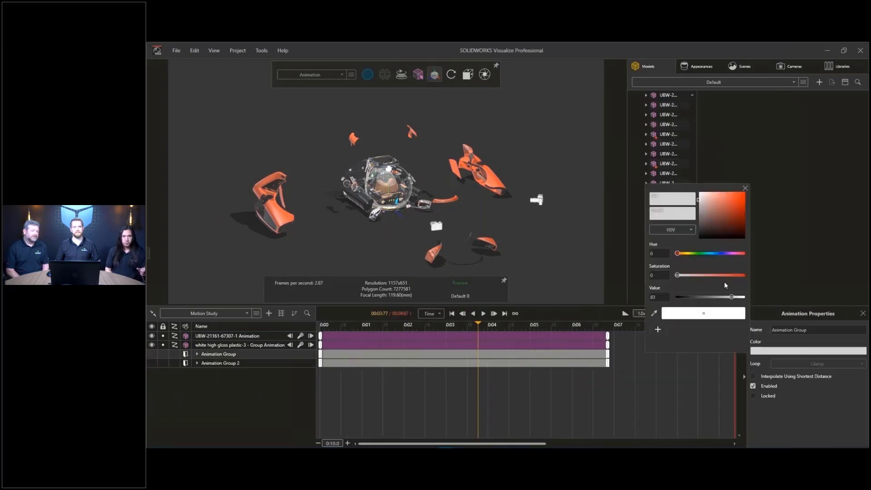
{"action": "left_click", "coordinate": [714, 253]}
{"action": "left_click", "coordinate": [743, 194]}
{"action": "left_click", "coordinate": [746, 187]}
- Colour Animation Group 2 green and shift it to start near 0:03
{"action": "left_click", "coordinate": [592, 364]}
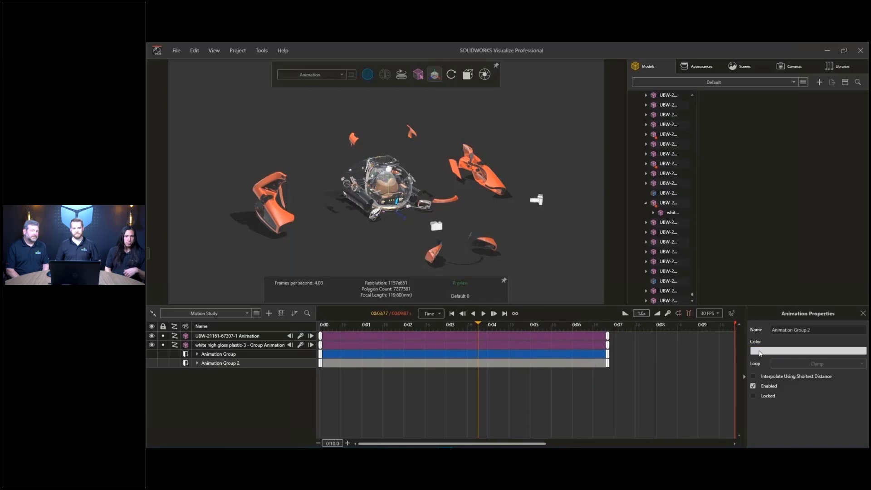
{"action": "left_click", "coordinate": [766, 352]}
{"action": "left_click", "coordinate": [697, 252]}
{"action": "left_click", "coordinate": [728, 208]}
{"action": "left_click", "coordinate": [745, 188]}
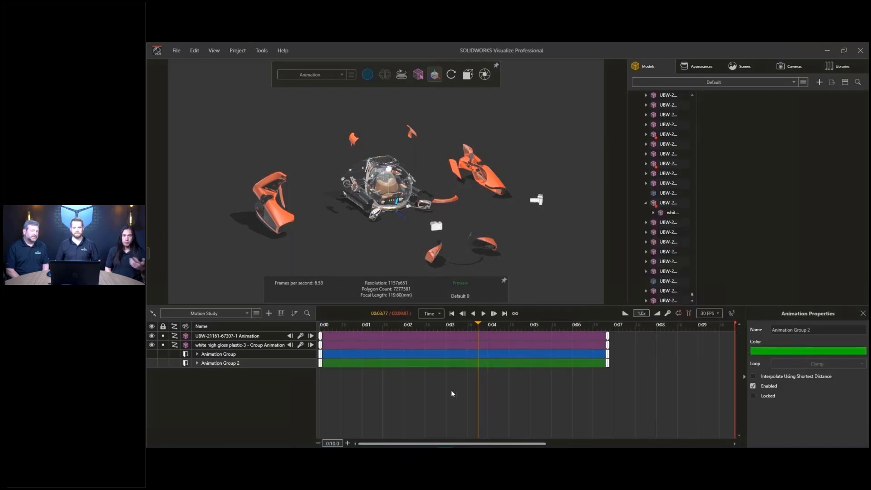
{"action": "left_click", "coordinate": [451, 390]}
{"action": "left_click_drag", "start_coordinate": [377, 366], "coordinate": [478, 365]}
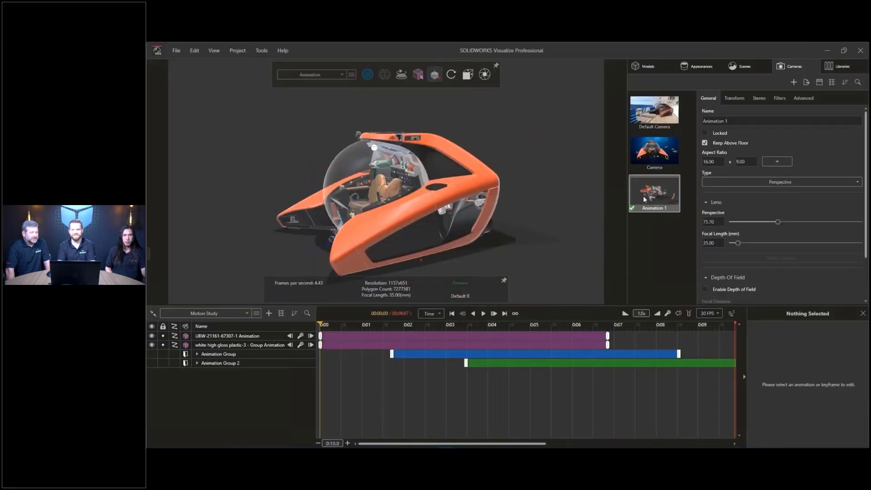
- Add a keyframe animation to the Animation 1 camera
{"action": "right_click", "coordinate": [643, 197]}
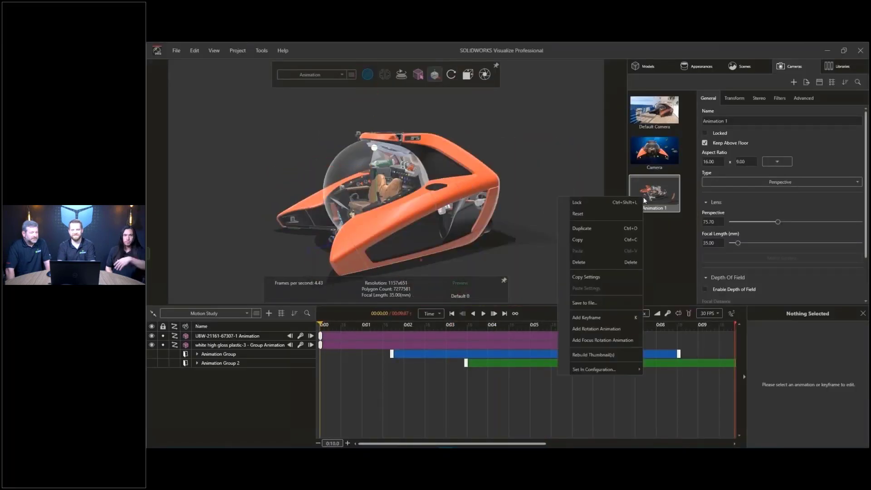
{"action": "left_click", "coordinate": [603, 318]}
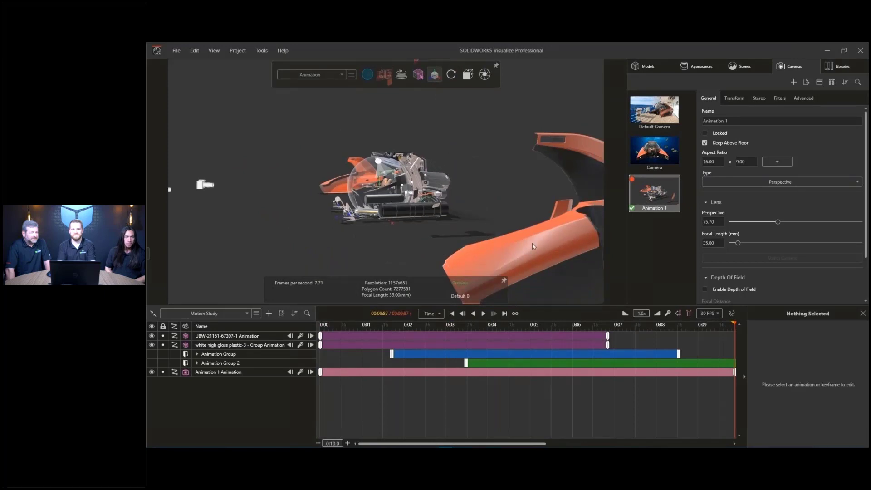
{"action": "left_click", "coordinate": [644, 242]}
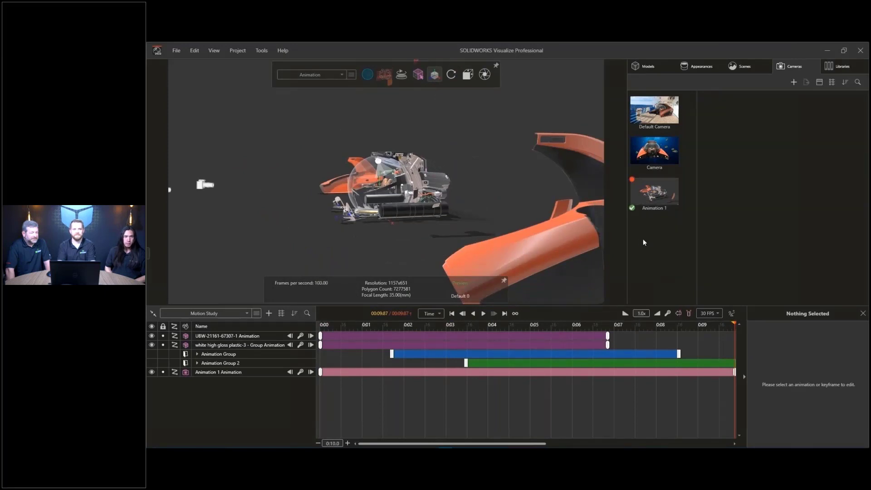
- Create the Animation 2 camera with an 85 mm focal length, viewing the submarine from the front
{"action": "left_click", "coordinate": [792, 83]}
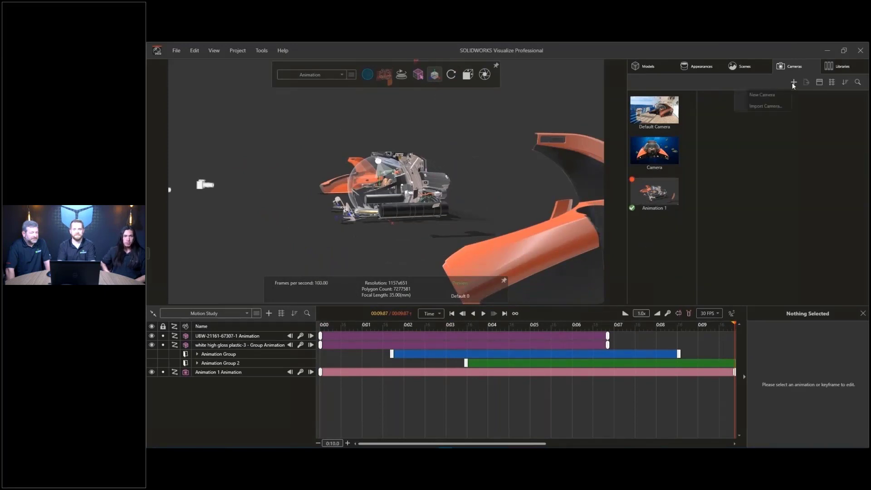
{"action": "left_click", "coordinate": [769, 95]}
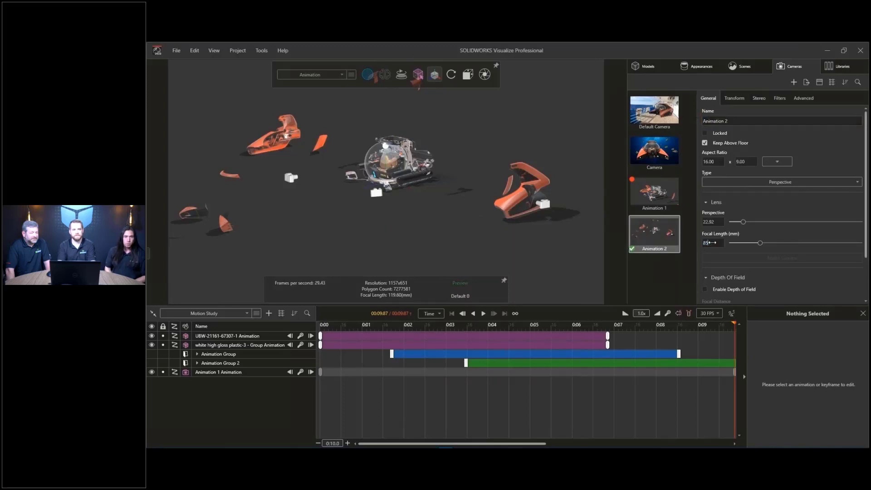
{"action": "key", "text": "Return"}
{"action": "key", "text": "Home"}
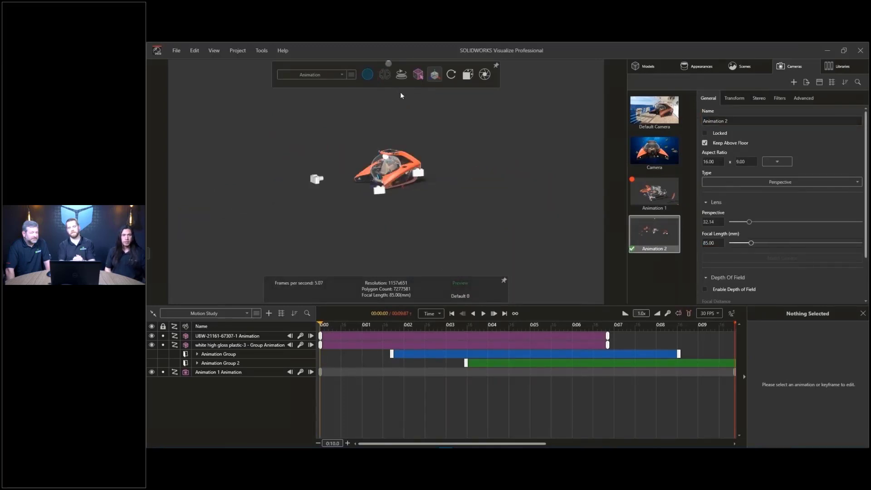
{"action": "left_click", "coordinate": [434, 74]}
{"action": "left_click", "coordinate": [460, 124]}
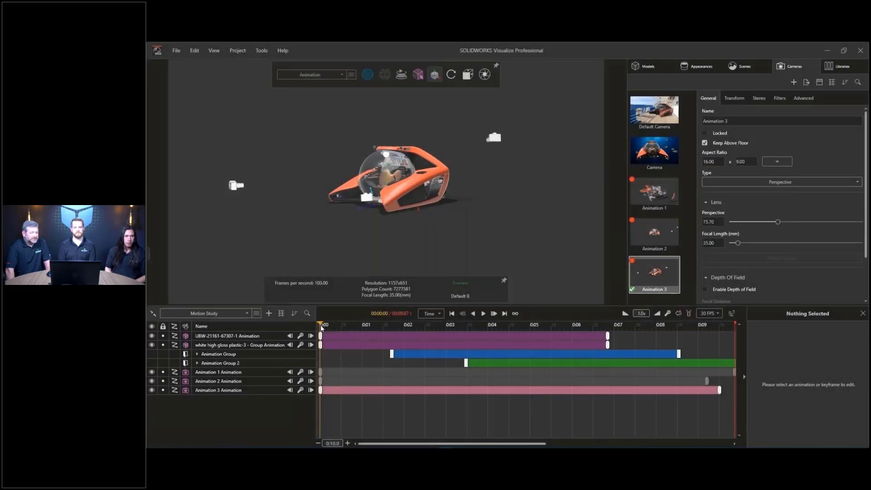
- Preview the exploded state near 8.67 seconds and create a new camera sequence animation
{"action": "left_click_drag", "start_coordinate": [321, 326], "coordinate": [685, 333]}
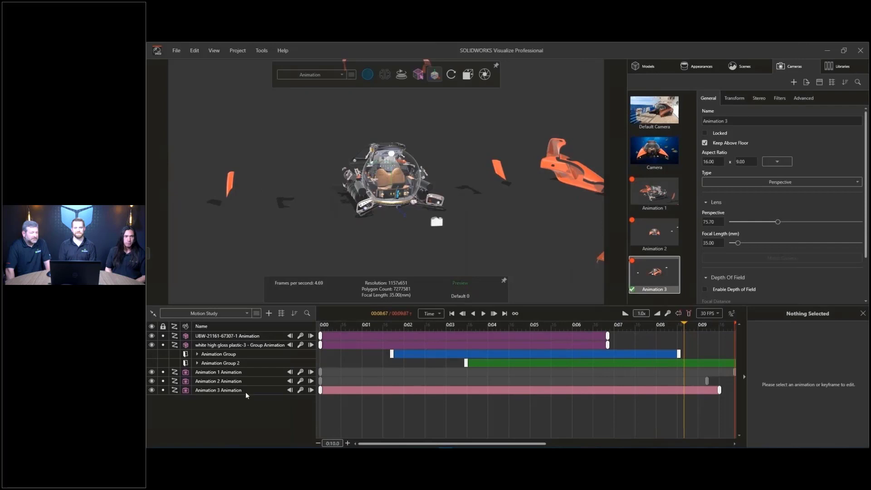
{"action": "left_click", "coordinate": [267, 314]}
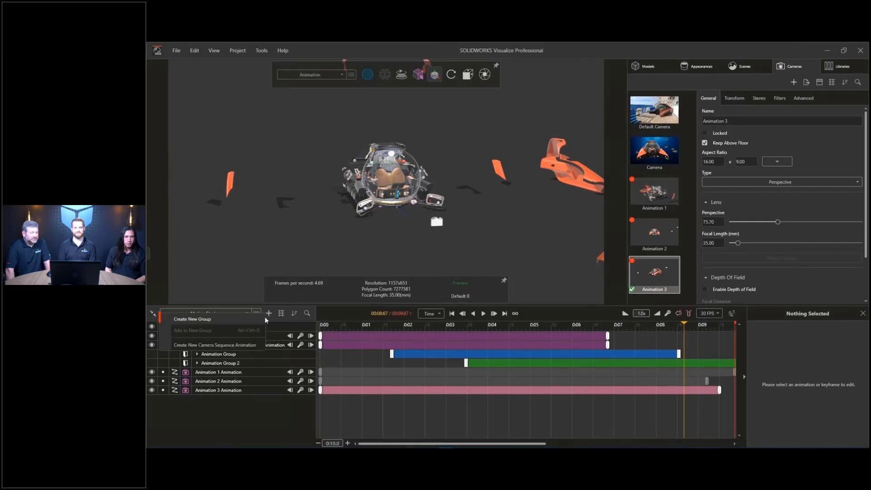
{"action": "left_click", "coordinate": [249, 344]}
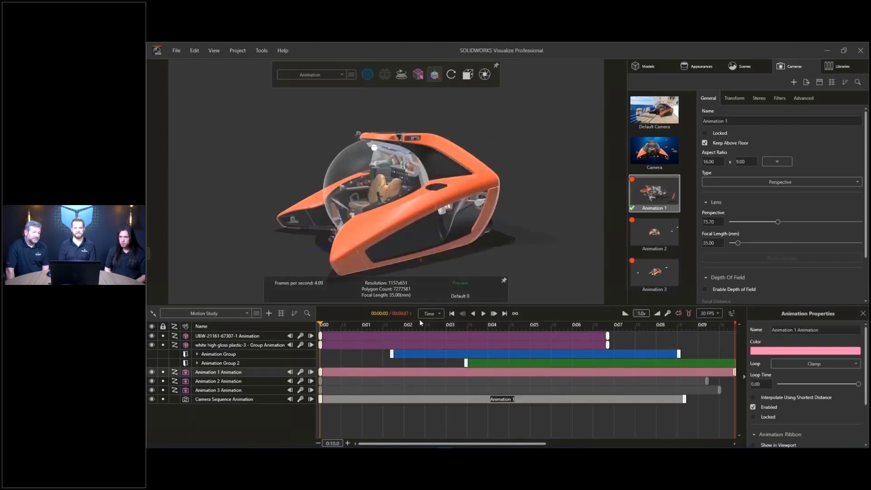
- Add the Animation 3 and Animation 2 cameras to the sequence, extending Animation 2's clip to the timeline end
{"action": "left_click_drag", "start_coordinate": [421, 323], "coordinate": [608, 324]}
{"action": "left_click", "coordinate": [653, 274]}
{"action": "left_click", "coordinate": [650, 235]}
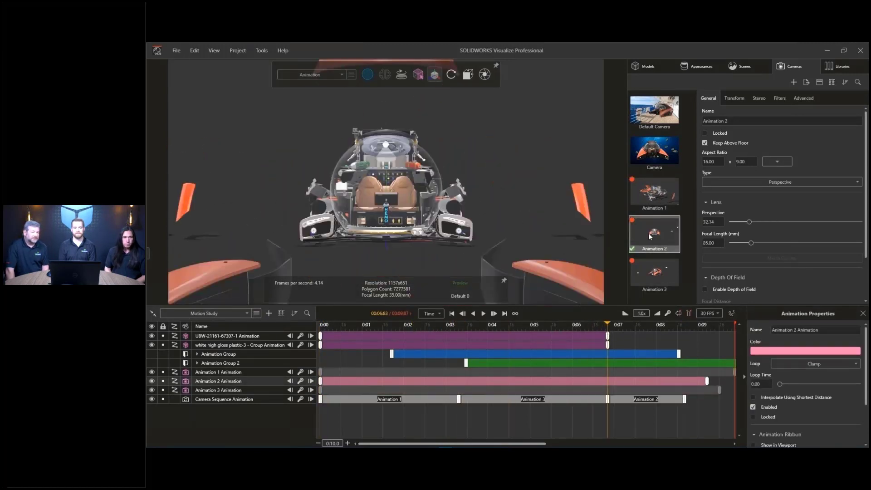
{"action": "left_click_drag", "start_coordinate": [684, 399], "coordinate": [735, 399]}
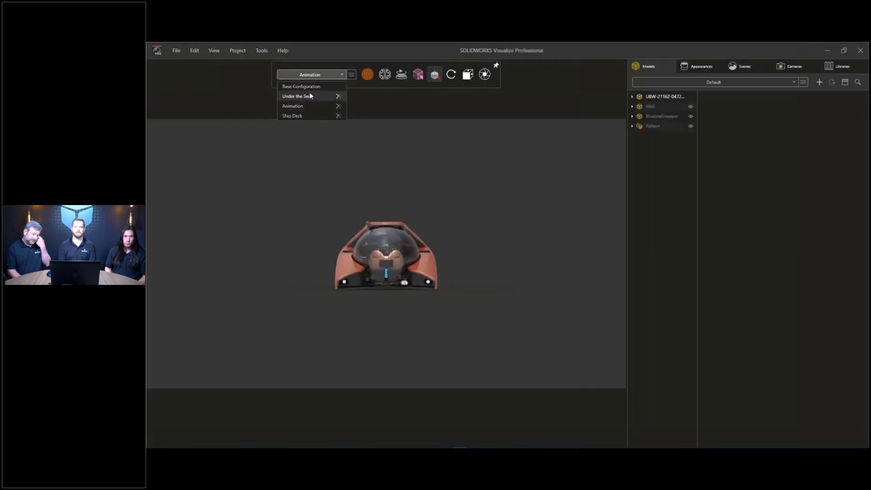
- Change the environment from Under the Sea to Ship Deck
{"action": "left_click", "coordinate": [309, 94]}
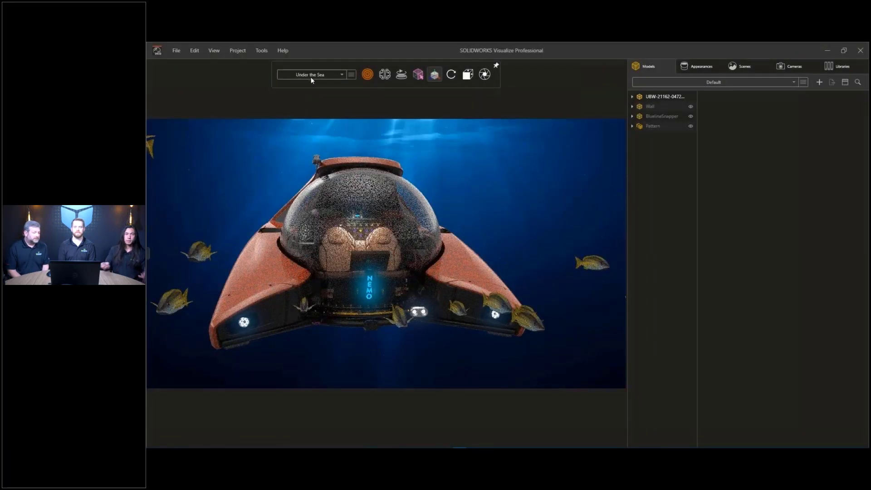
{"action": "left_click", "coordinate": [312, 77]}
{"action": "left_click", "coordinate": [301, 116]}
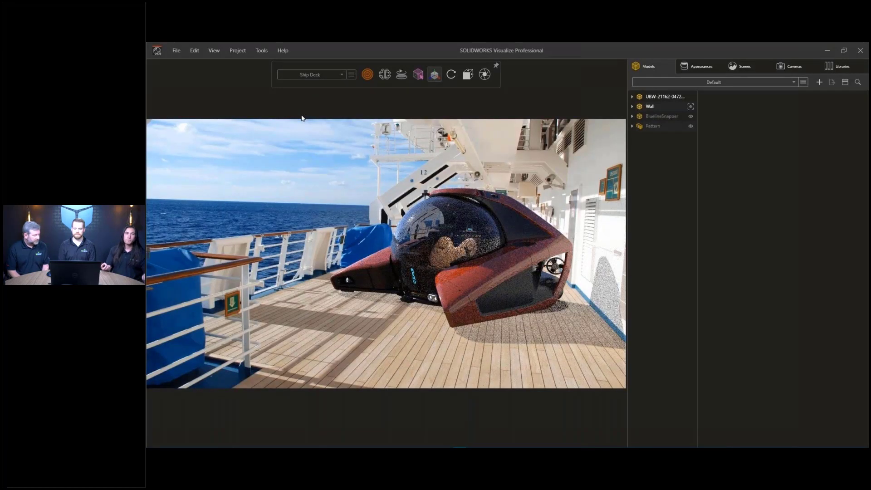
{"action": "left_click", "coordinate": [218, 51]}
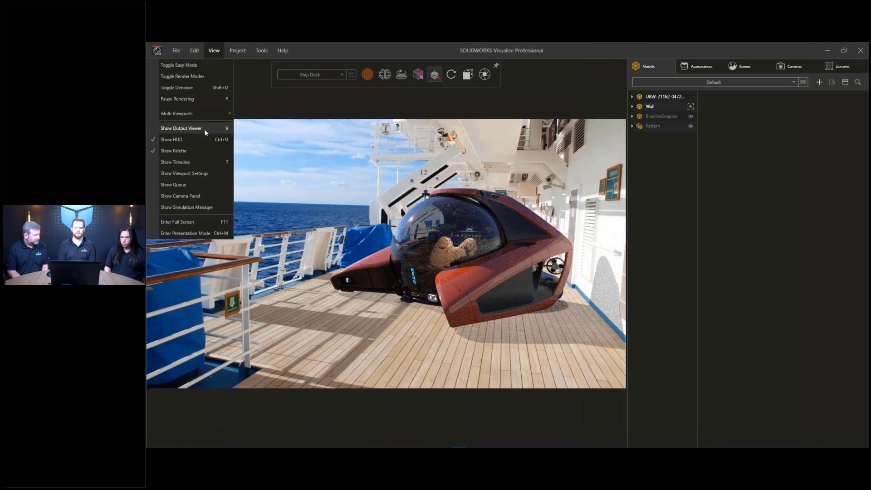
- Preview the underwater image and submarine animation renders with job details, then advance to the poll slide
{"action": "left_click", "coordinate": [204, 129]}
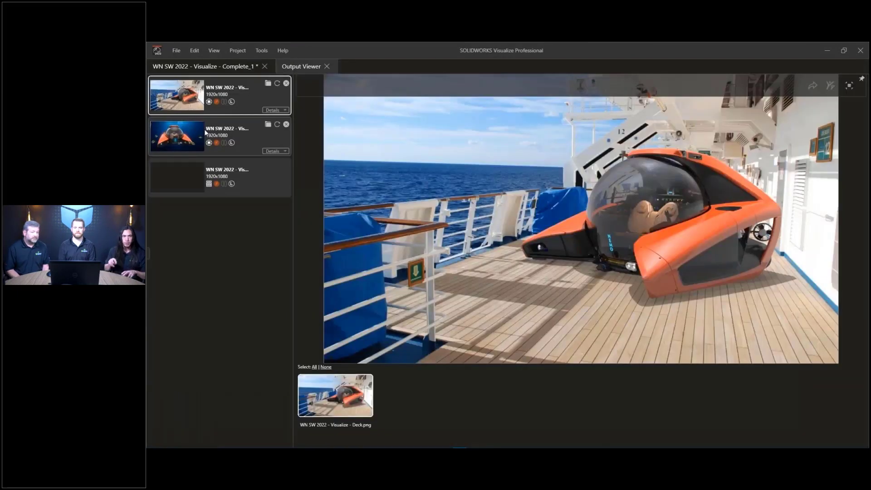
{"action": "left_click", "coordinate": [257, 141]}
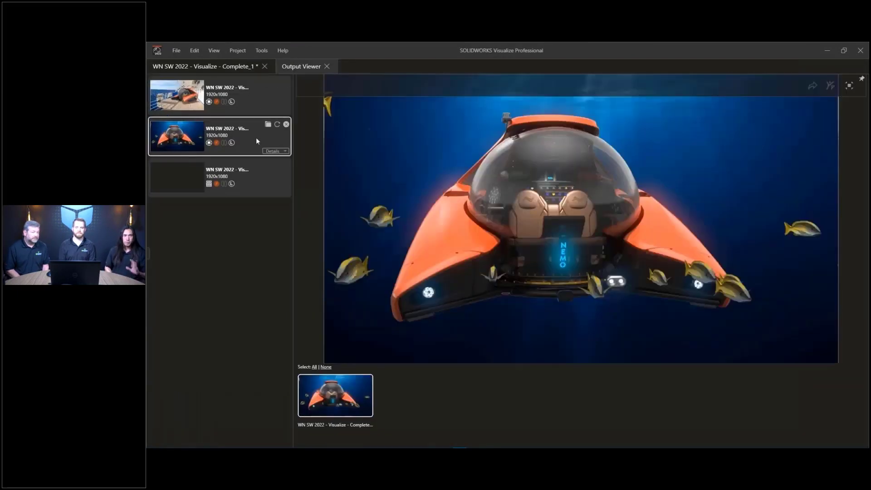
{"action": "left_click", "coordinate": [257, 178]}
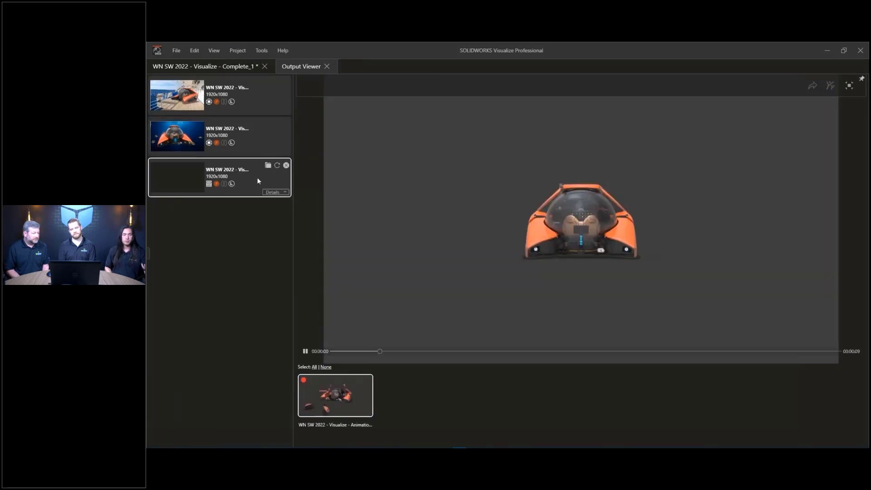
{"action": "left_click", "coordinate": [269, 193]}
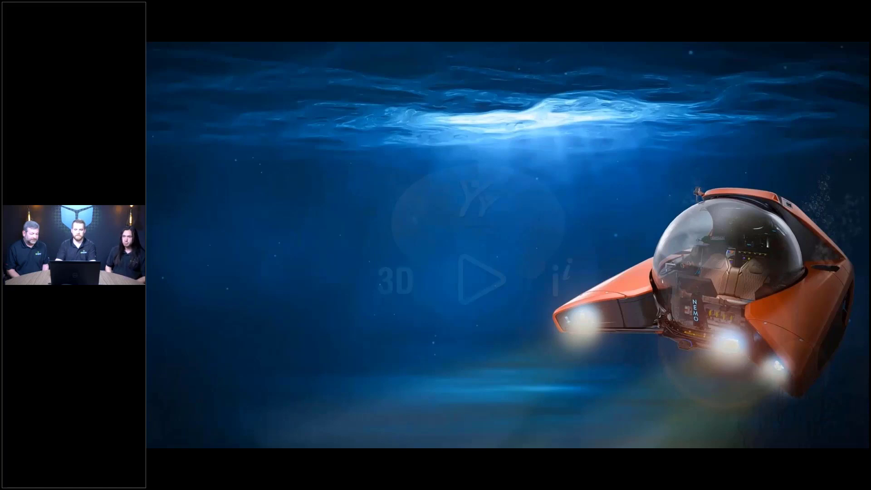
{"action": "key", "text": "Right"}
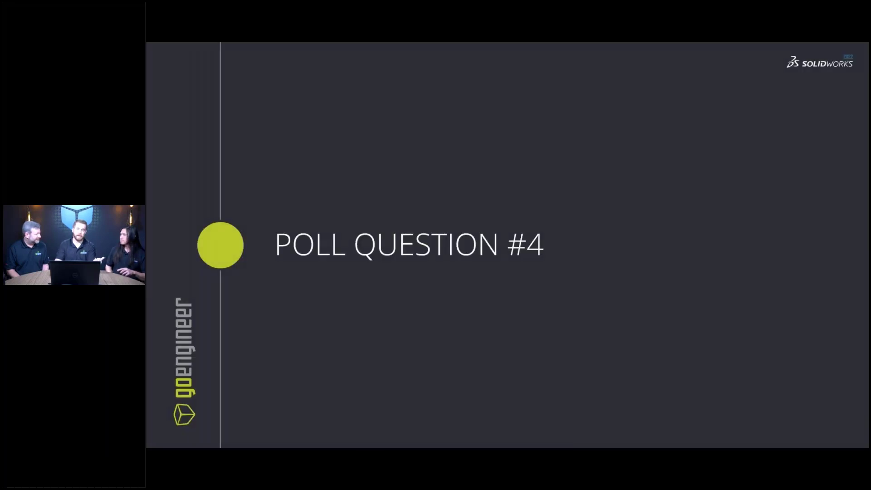
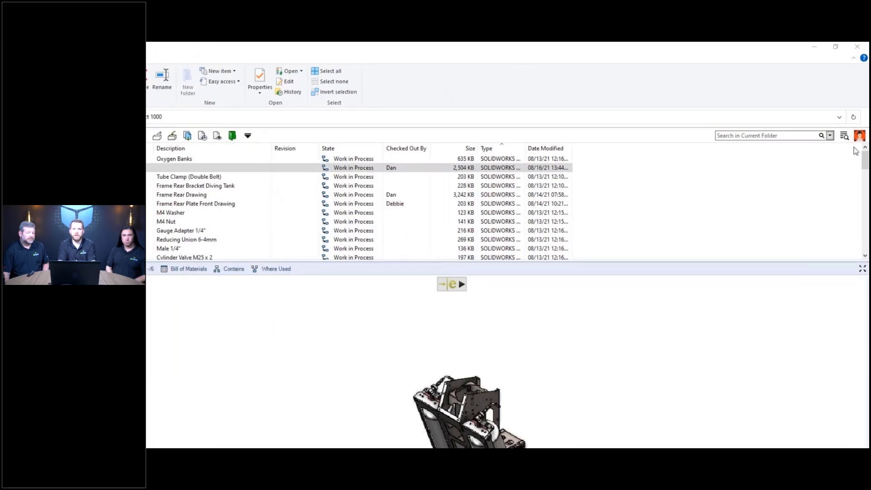
- Set the PDM status to 'Finishing The Rear Frame' and load the assembly's interactive 3D preview
{"action": "mouse_move", "coordinate": [859, 141]}
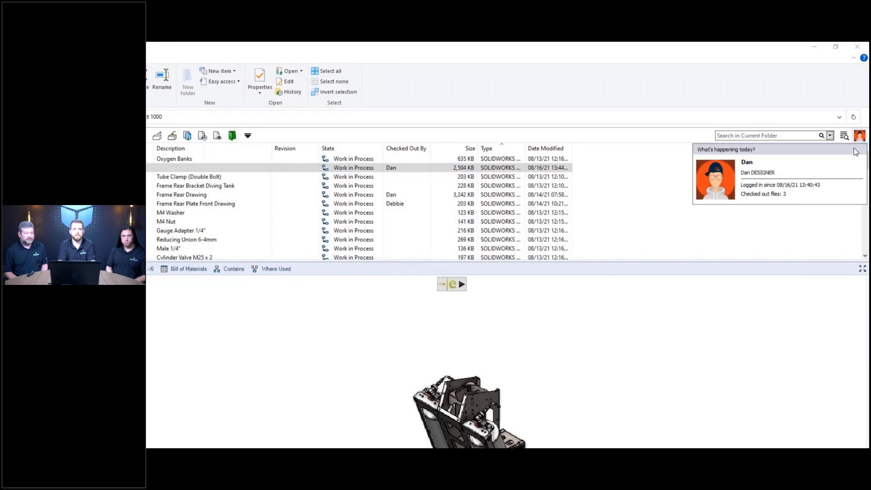
{"action": "left_click", "coordinate": [855, 153]}
{"action": "type", "text": "Finishing The Rear Frame"}
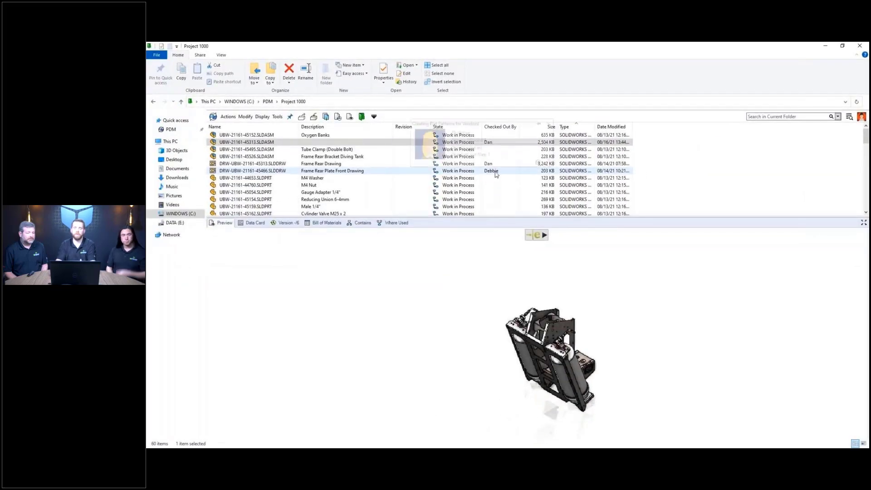
{"action": "mouse_move", "coordinate": [496, 172]}
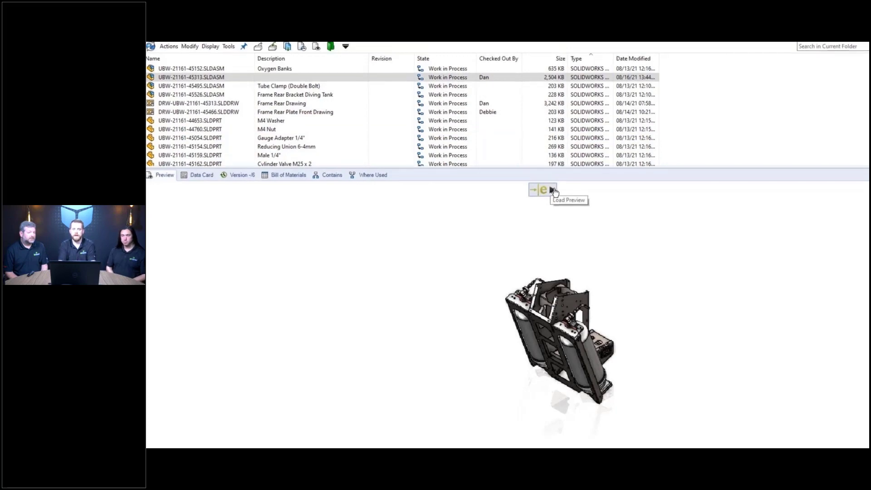
{"action": "left_click", "coordinate": [552, 190]}
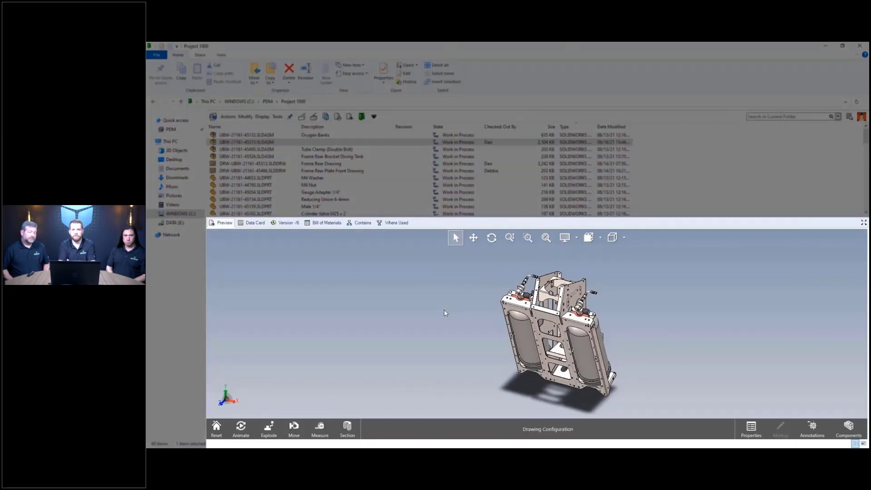
- Switch the eDrawings preview's measurement length units to Millimeters
{"action": "left_click", "coordinate": [320, 427]}
{"action": "left_click", "coordinate": [327, 337]}
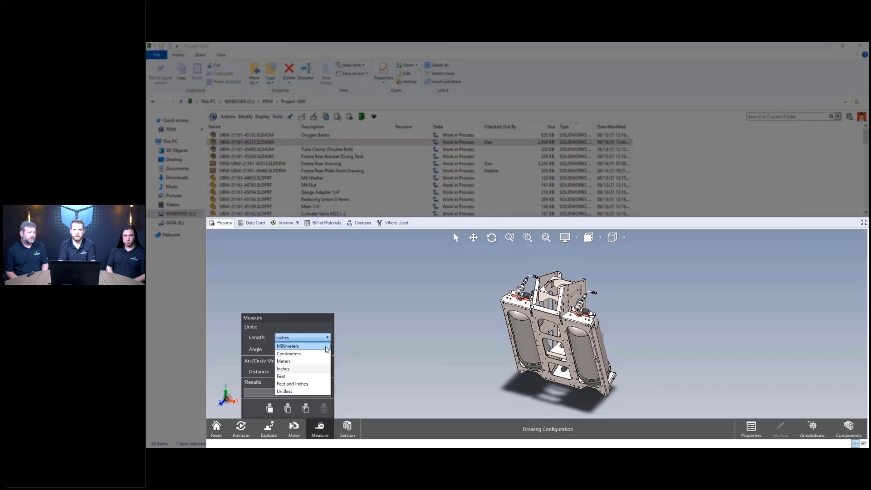
{"action": "left_click", "coordinate": [327, 347]}
{"action": "left_click", "coordinate": [319, 428]}
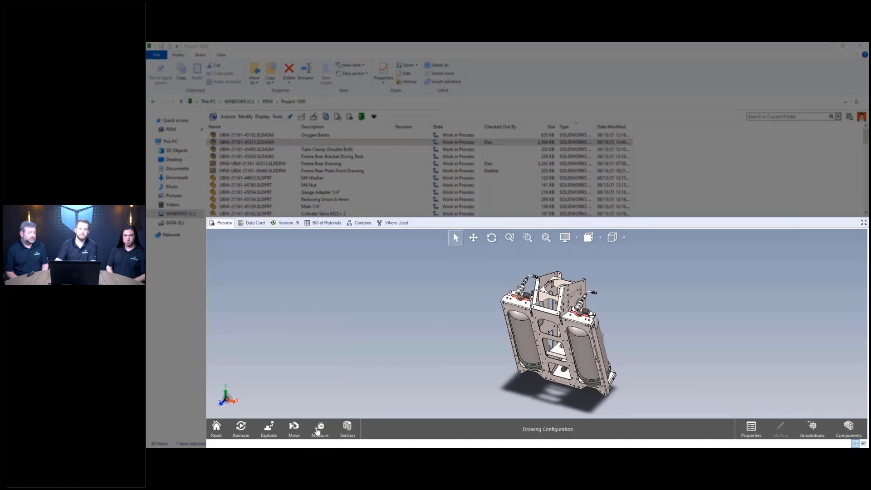
- Highlight the Oxygen Banks component from the preview's component list
{"action": "left_click", "coordinate": [849, 427]}
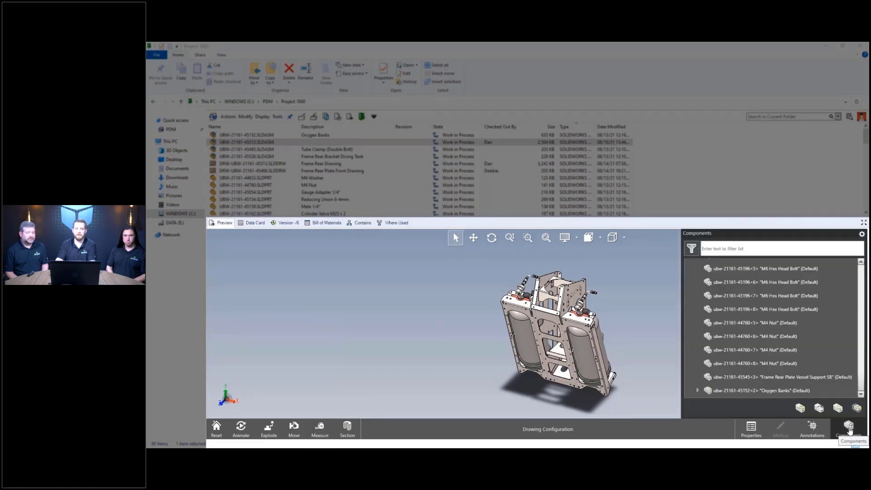
{"action": "left_click", "coordinate": [815, 392]}
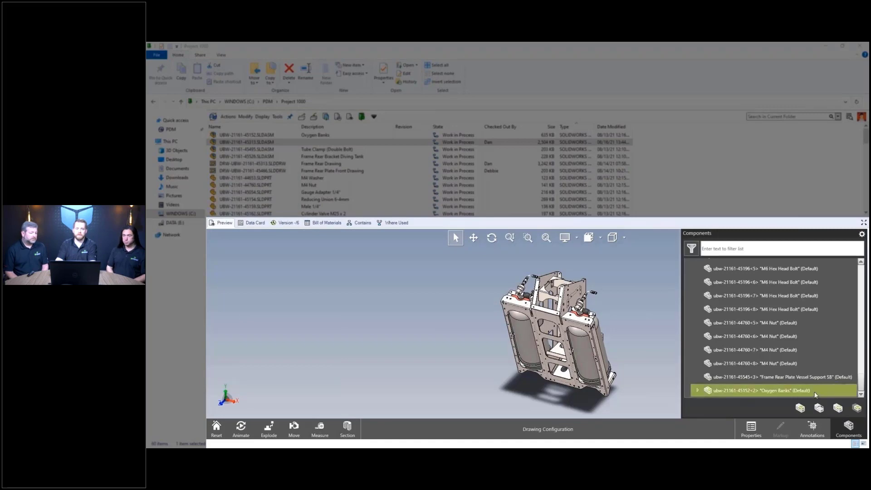
{"action": "left_click", "coordinate": [848, 427]}
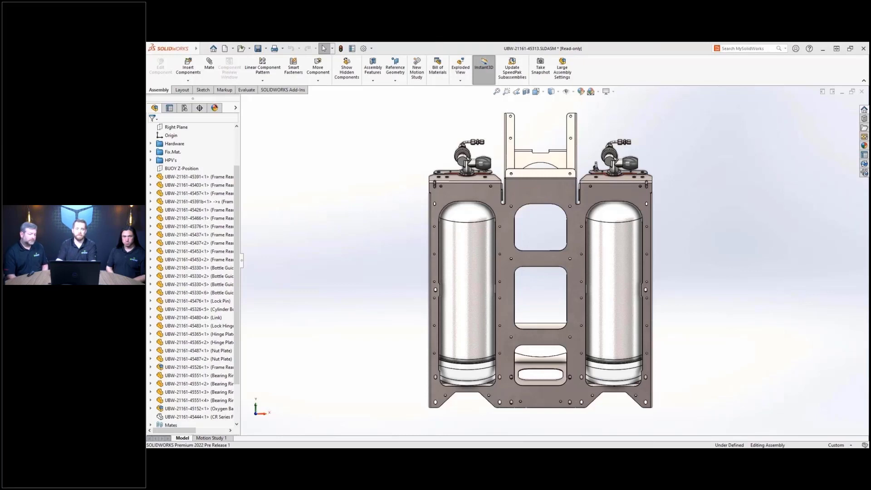
- Orbit the tank frame assembly, then snap it to the isometric view
{"action": "middle_click_drag", "start_coordinate": [562, 236], "coordinate": [493, 285]}
{"action": "key", "text": "ctrl+7"}
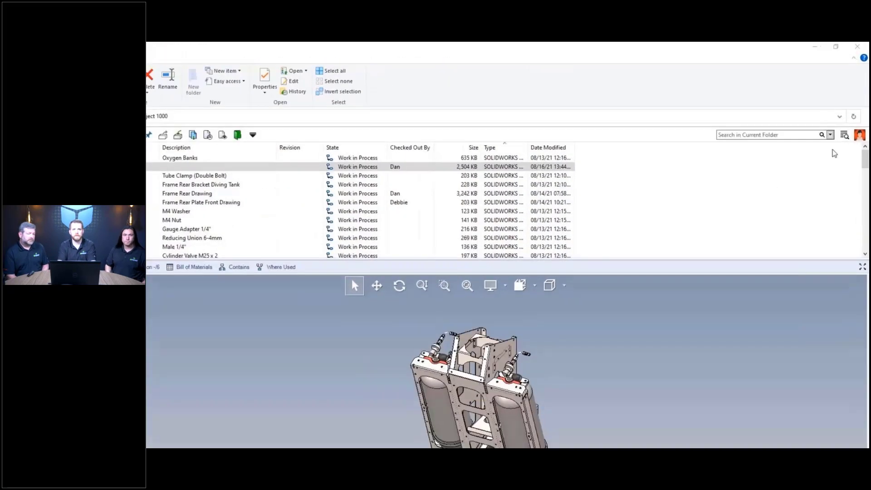
- Search EXALEAD OnePart for CE and add UBW-21161-45446.SLDPRT to the comparison
{"action": "left_click", "coordinate": [848, 120]}
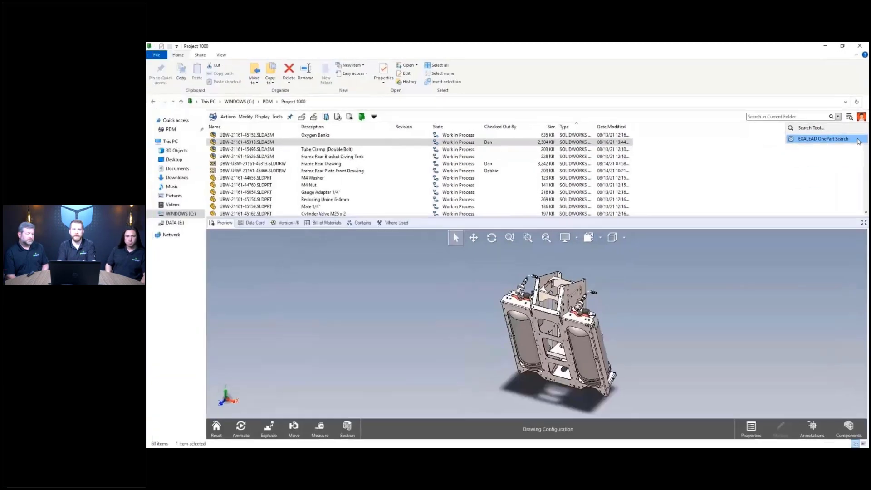
{"action": "left_click", "coordinate": [856, 168]}
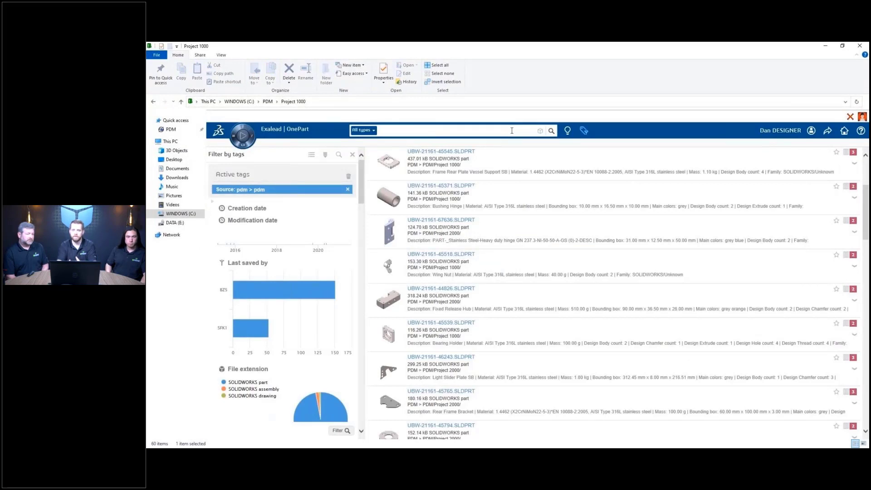
{"action": "type", "text": "CE"}
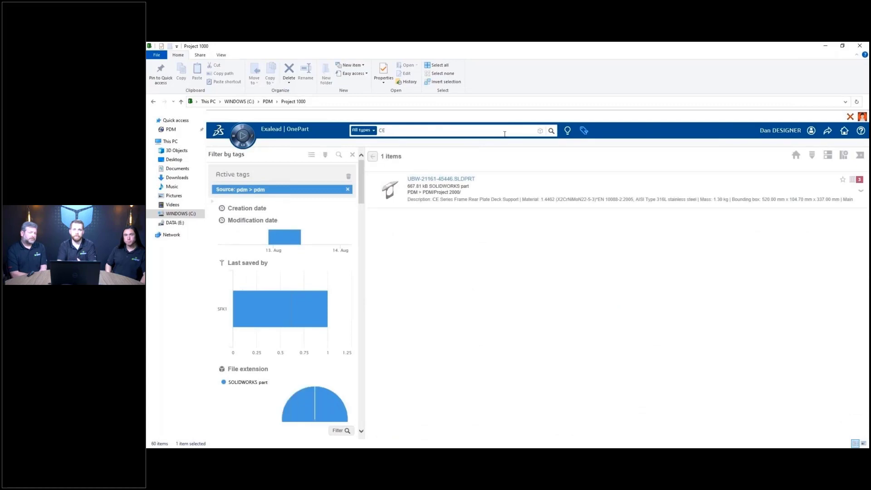
{"action": "left_click", "coordinate": [436, 182]}
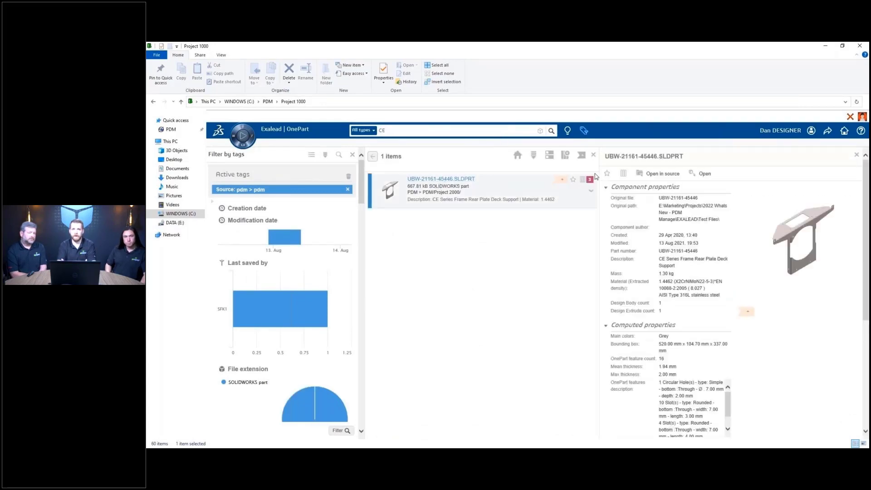
{"action": "left_click", "coordinate": [623, 174]}
- Add its two similar parts, compare all three, and open UBW-21161-45444.SLDPRT in SOLIDWORKS
{"action": "left_click_drag", "start_coordinate": [865, 185], "coordinate": [865, 292]}
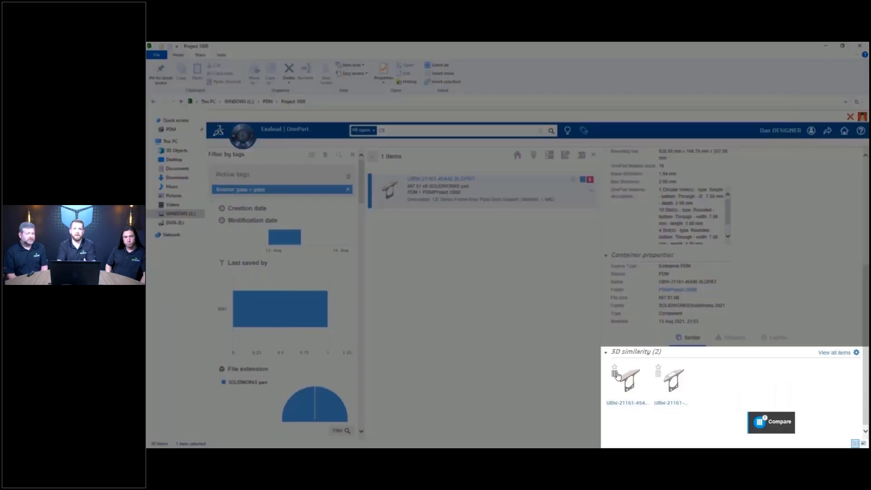
{"action": "left_click", "coordinate": [614, 373]}
{"action": "left_click", "coordinate": [658, 373]}
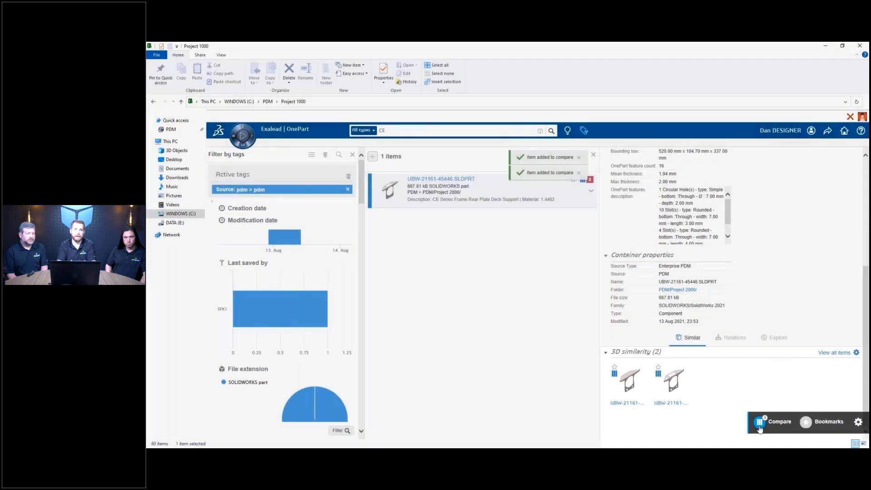
{"action": "left_click", "coordinate": [760, 426]}
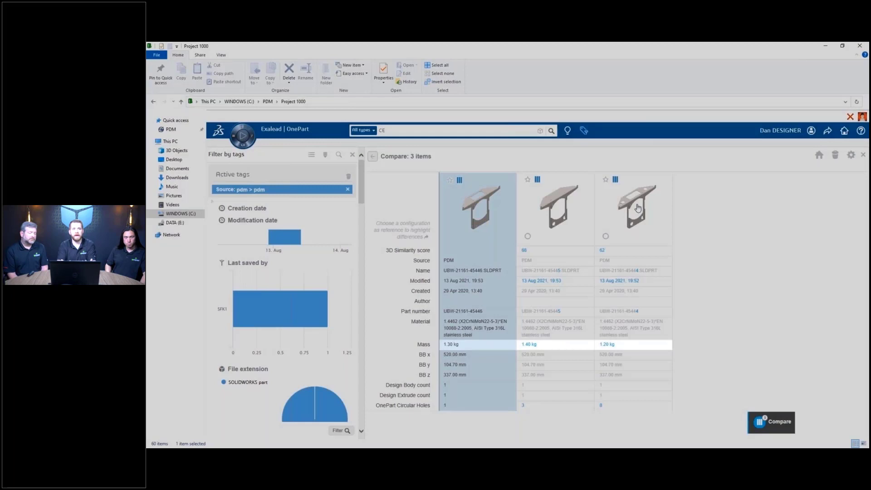
{"action": "left_click", "coordinate": [638, 208]}
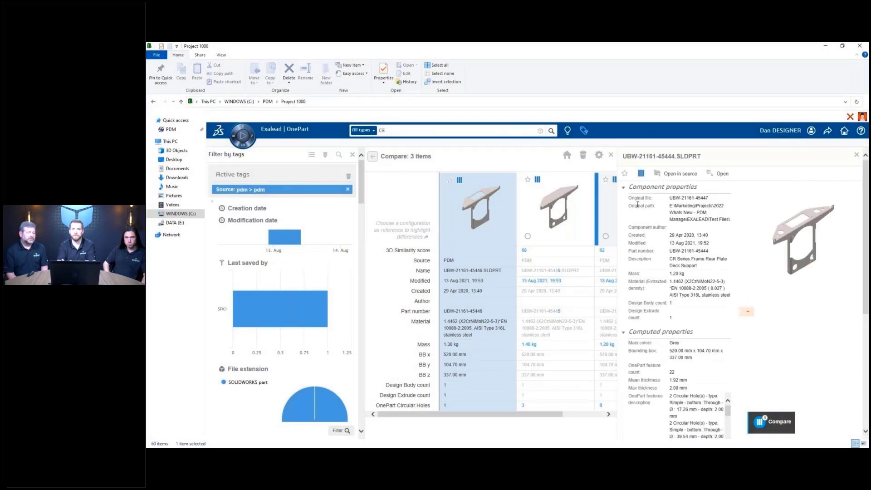
{"action": "left_click", "coordinate": [709, 175]}
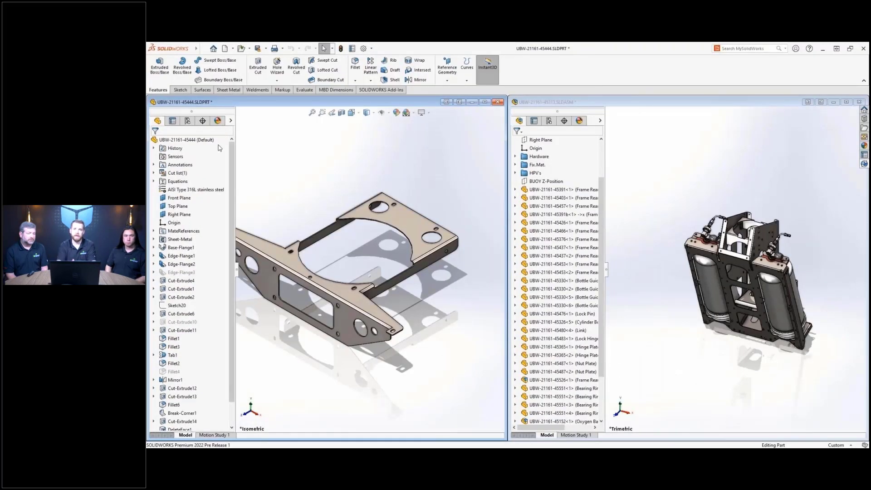
- Select the bracket part, then activate and maximize the tank frame assembly window
{"action": "left_click", "coordinate": [164, 140]}
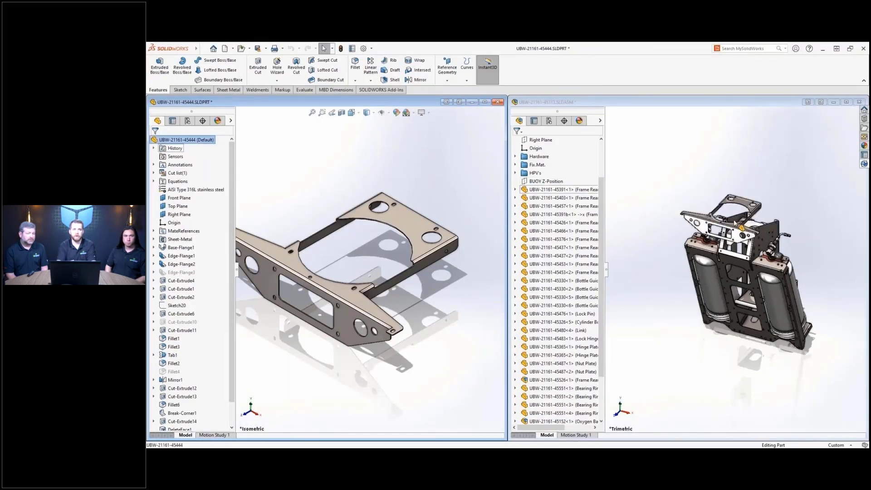
{"action": "left_click", "coordinate": [761, 233]}
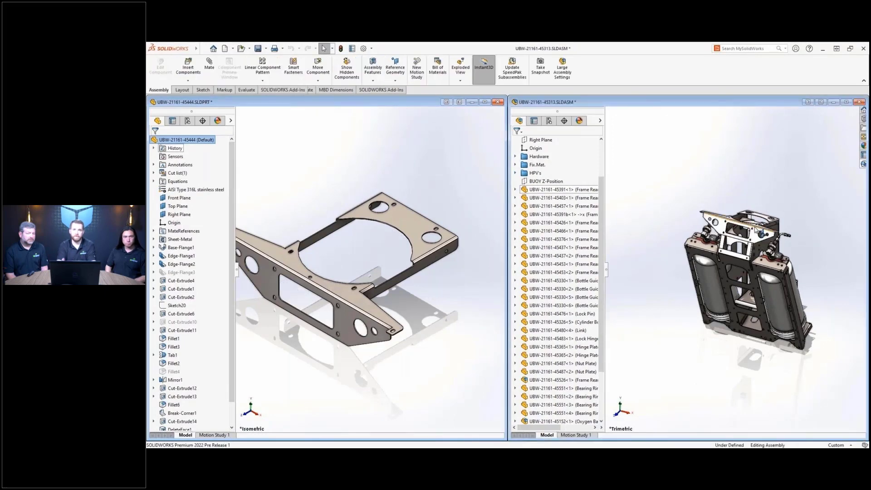
{"action": "left_click", "coordinate": [846, 102]}
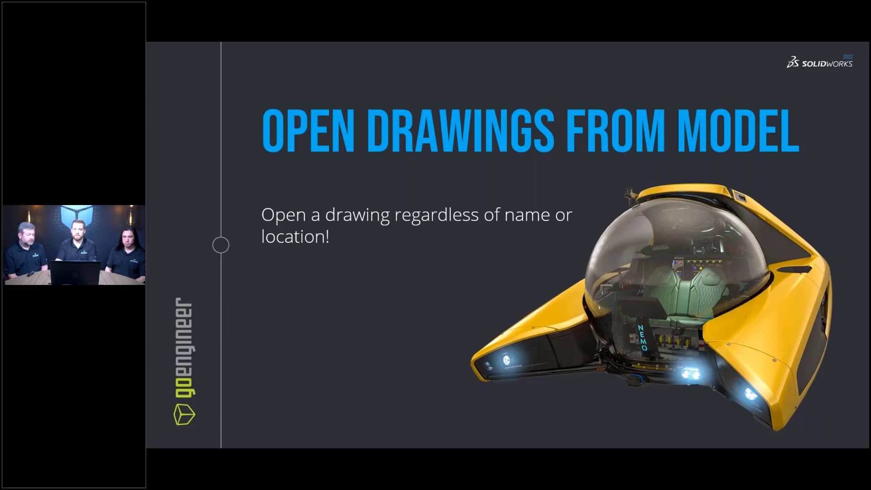
- Open the assembly's drawing from the model view's right-click menu
{"action": "key", "text": "alt+Tab"}
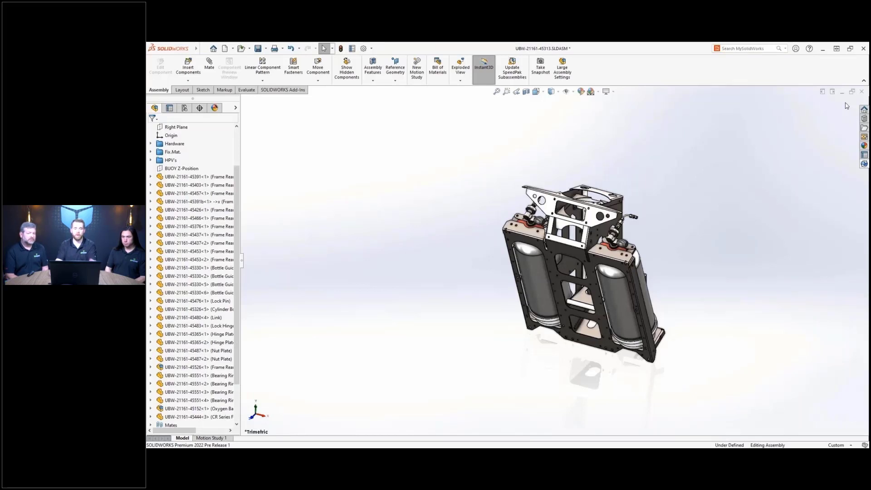
{"action": "right_click", "coordinate": [760, 180]}
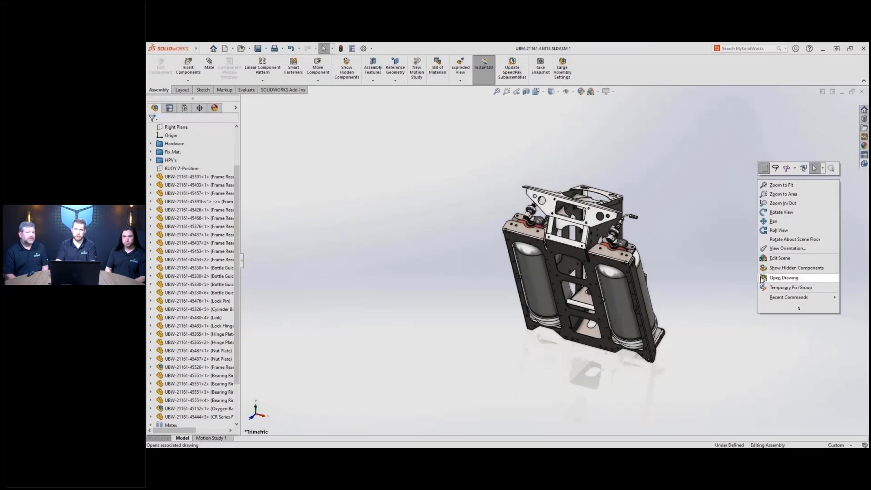
{"action": "left_click", "coordinate": [761, 278]}
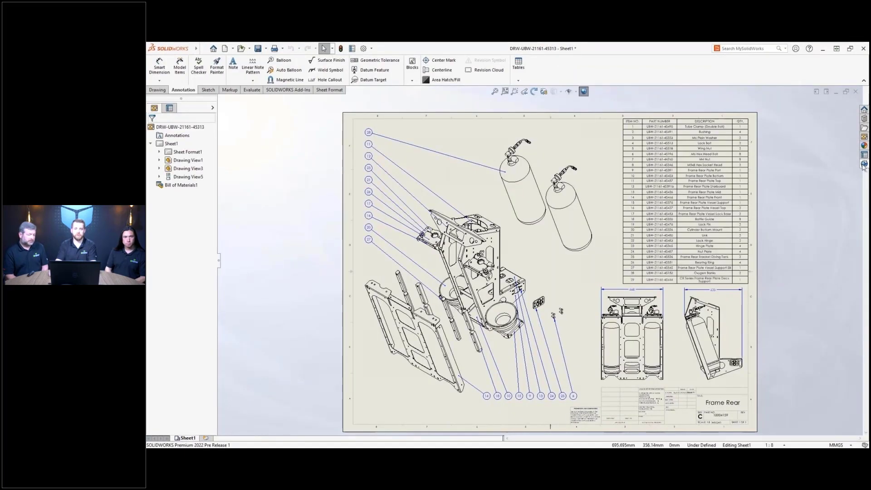
- Show the PDM vault file list beside the drawing and bring up a checked-out file's actions
{"action": "left_click", "coordinate": [864, 136]}
{"action": "left_click_drag", "start_coordinate": [865, 126], "coordinate": [866, 143]}
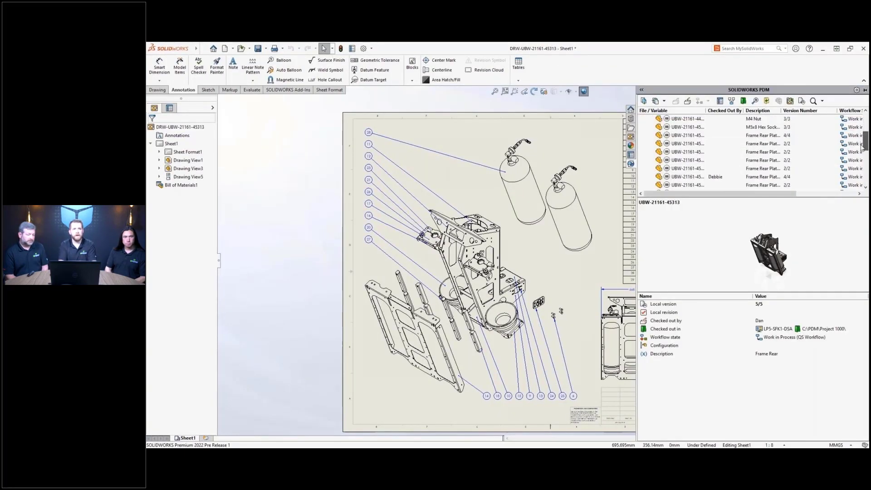
{"action": "right_click", "coordinate": [697, 178]}
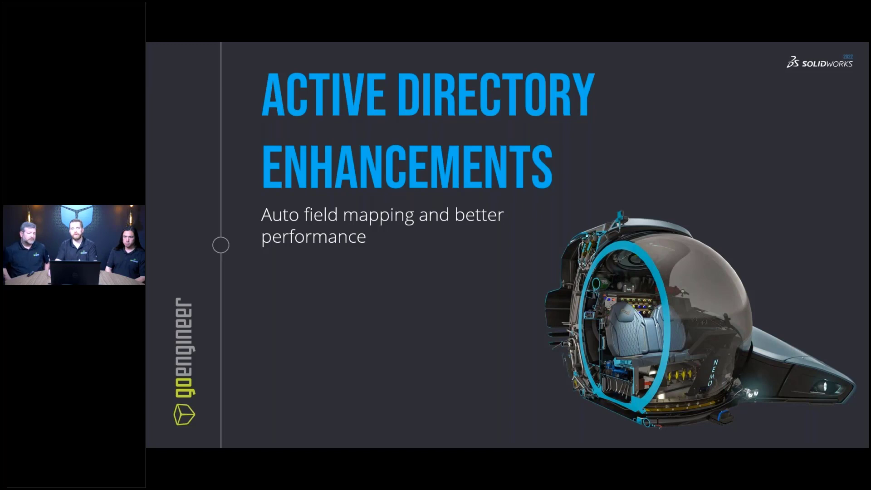
- Advance through the User Profile Enhancements and Support for Detailing Mode slides to the live demo
{"action": "key", "text": "Right"}
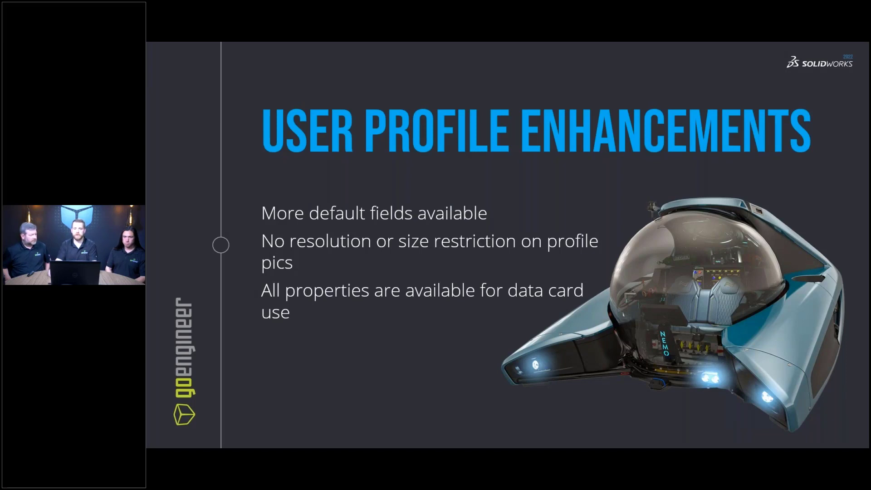
{"action": "key", "text": "Right"}
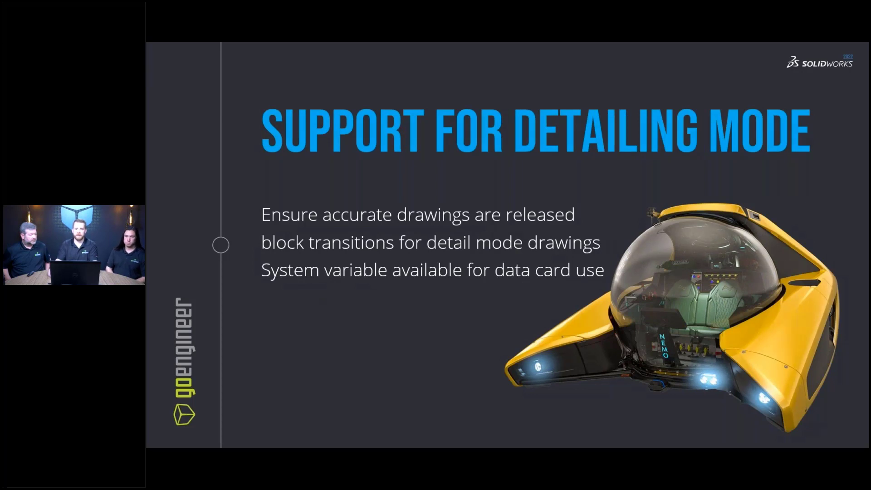
{"action": "key", "text": "Right"}
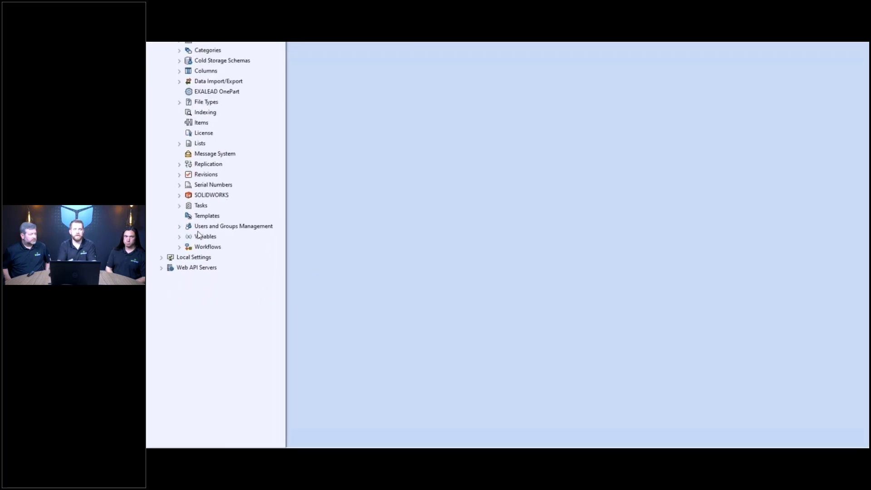
- Add a listed Windows account as a new vault user under Users and accept its properties
{"action": "left_click", "coordinate": [180, 226]}
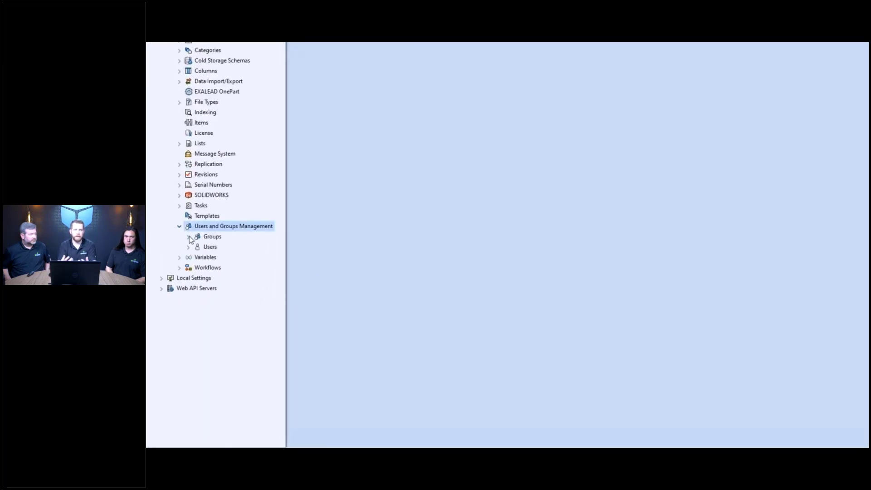
{"action": "left_click", "coordinate": [188, 236]}
{"action": "left_click", "coordinate": [189, 289]}
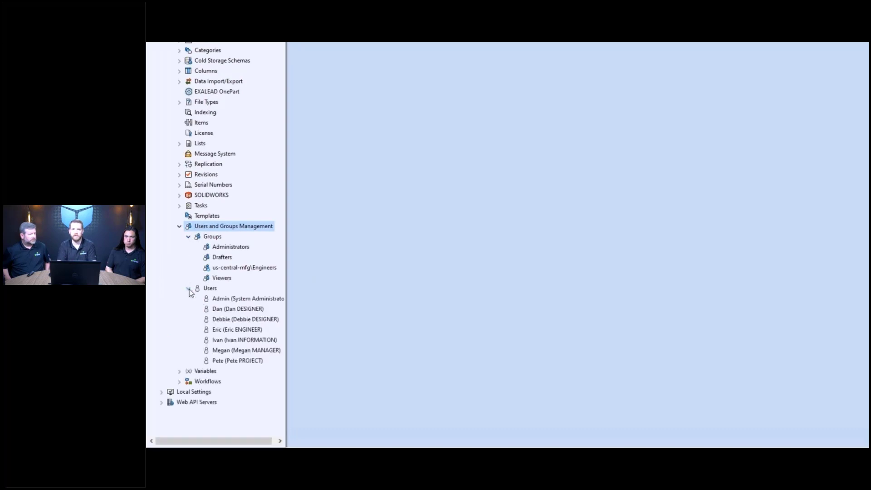
{"action": "right_click", "coordinate": [198, 289]}
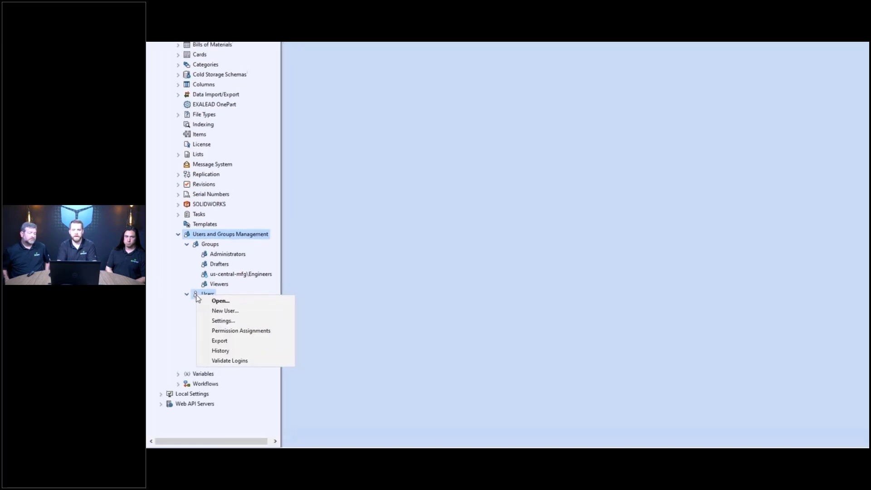
{"action": "left_click", "coordinate": [205, 306]}
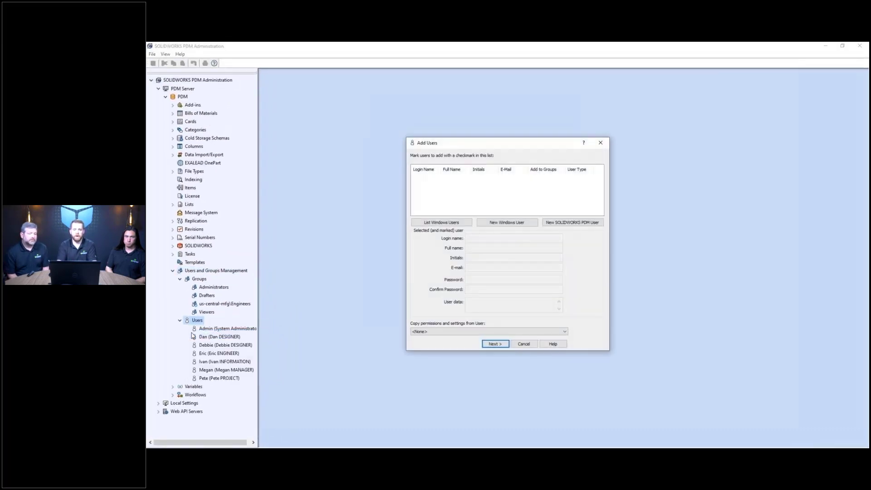
{"action": "left_click", "coordinate": [413, 224]}
{"action": "left_click", "coordinate": [415, 178]}
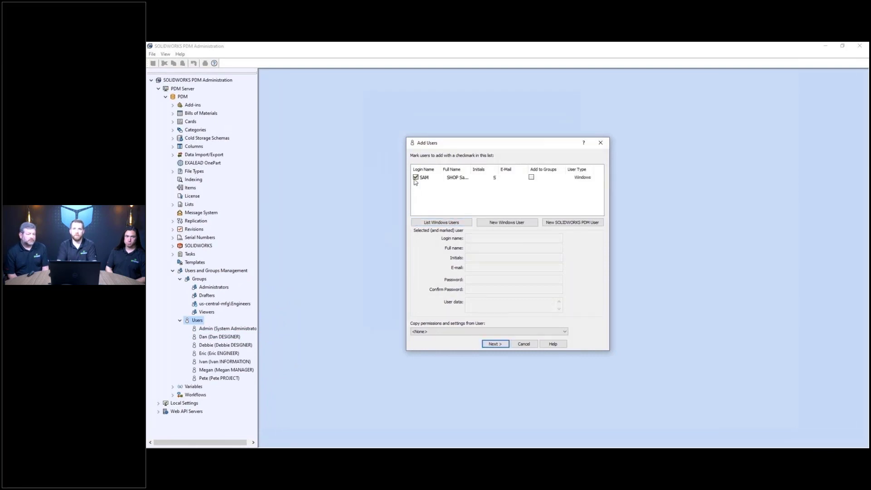
{"action": "left_click", "coordinate": [494, 343]}
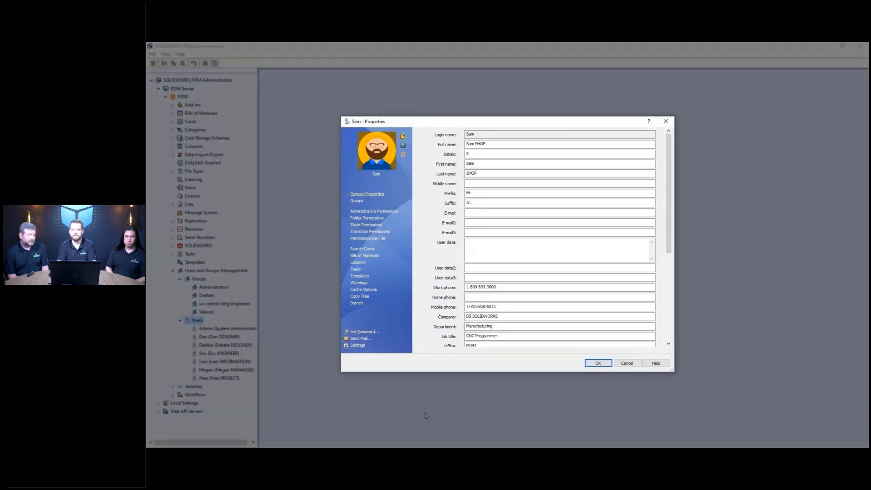
{"action": "mouse_move", "coordinate": [668, 247]}
{"action": "left_mouse_down"}
{"action": "mouse_move", "coordinate": [669, 335]}
{"action": "mouse_move", "coordinate": [672, 240]}
{"action": "left_mouse_up"}
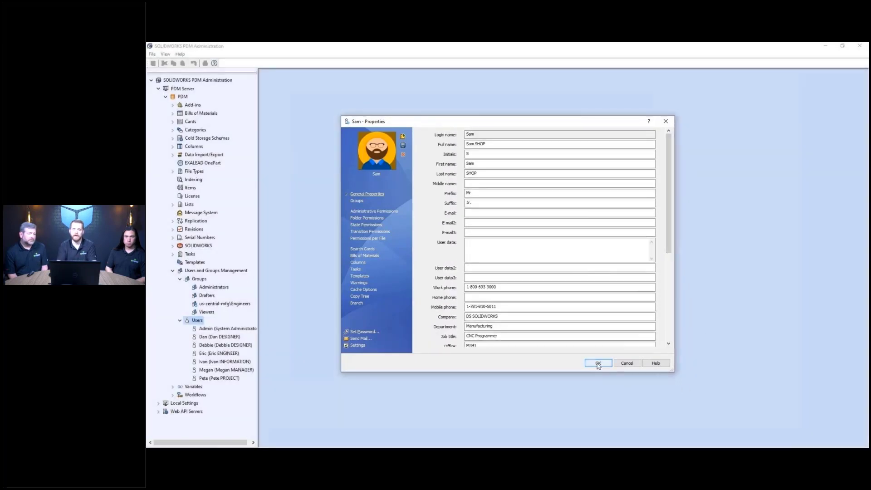
{"action": "left_click", "coordinate": [598, 363]}
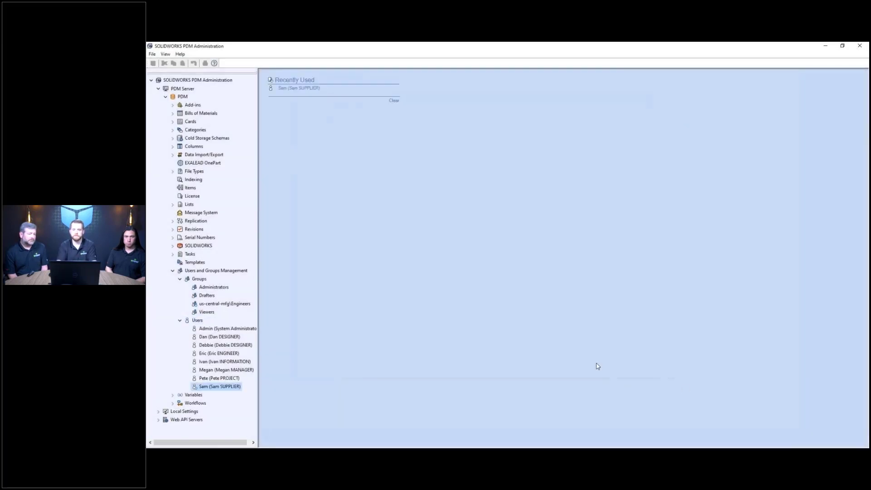
- Rename the group to Engineers by deleting the domain prefix in its properties
{"action": "left_click", "coordinate": [197, 303]}
{"action": "right_click", "coordinate": [197, 304]}
{"action": "left_click", "coordinate": [202, 308]}
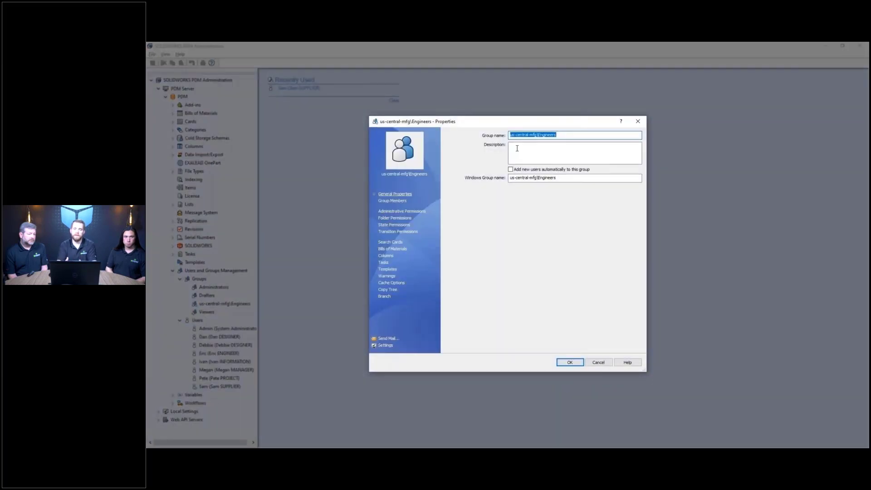
{"action": "left_click_drag", "start_coordinate": [539, 134], "coordinate": [507, 135]}
{"action": "key", "text": "Delete"}
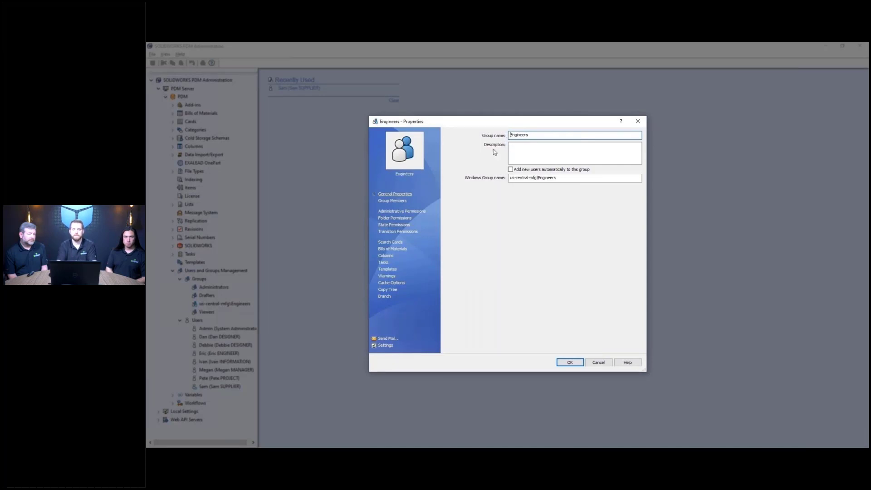
- Block Change State for Engineers on drawings saved in detailing mode, and save
{"action": "left_click", "coordinate": [394, 277]}
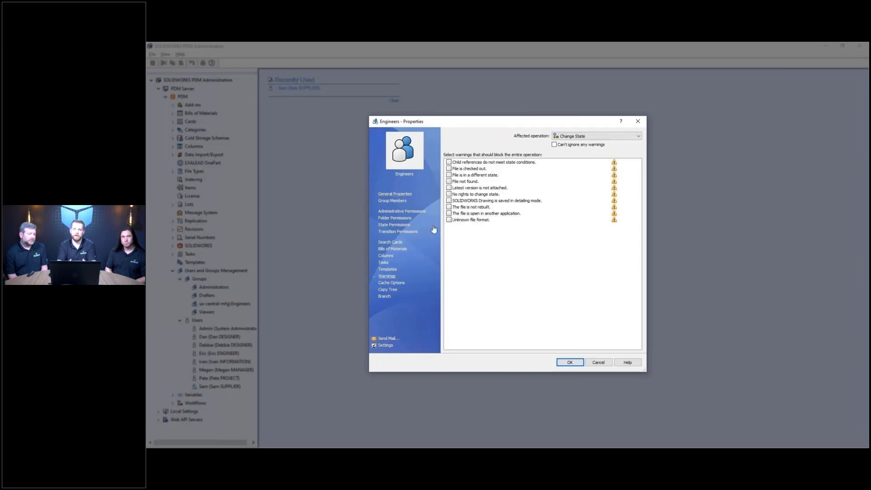
{"action": "left_click", "coordinate": [449, 201]}
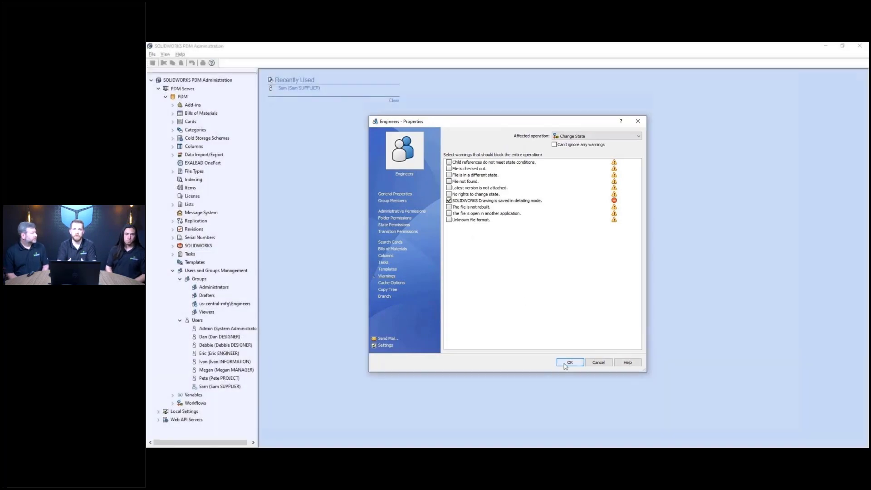
{"action": "left_click", "coordinate": [565, 363]}
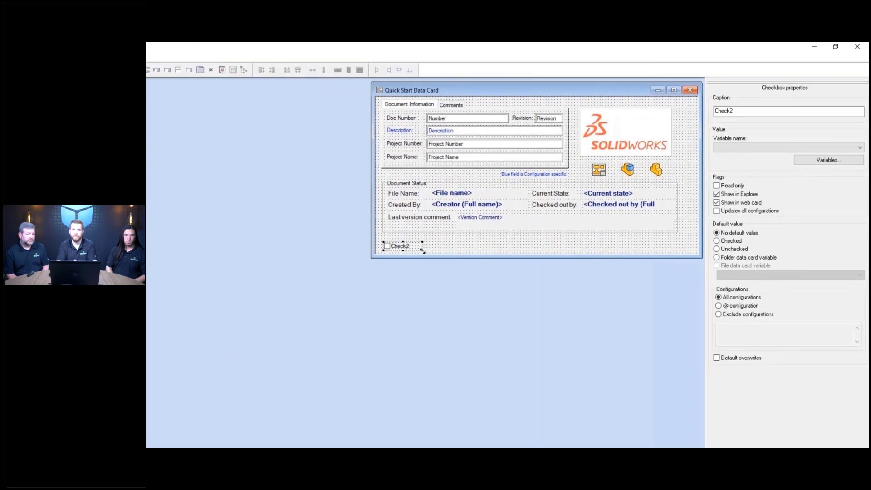
- Widen the new data card checkbox and caption it 'Saved In Detailing Mode'
{"action": "left_click_drag", "start_coordinate": [424, 250], "coordinate": [458, 252]}
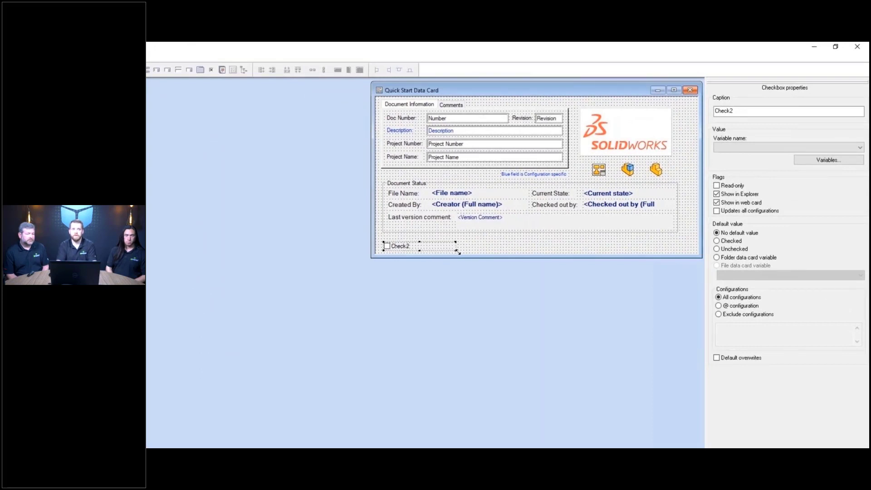
{"action": "left_click_drag", "start_coordinate": [740, 111], "coordinate": [707, 111]}
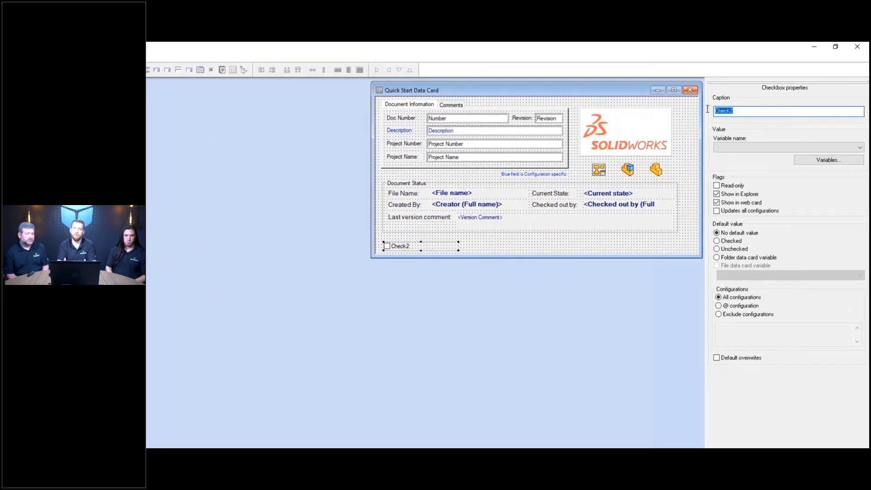
{"action": "type", "text": "Saved In Detailing Mode"}
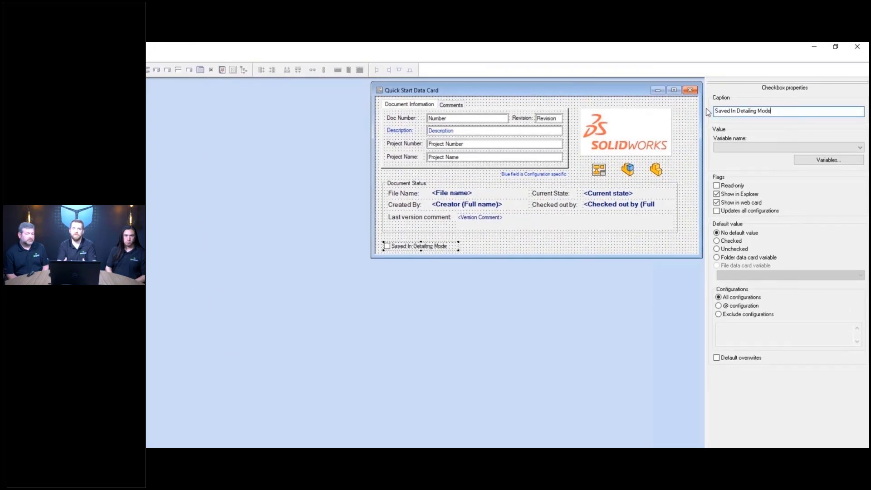
- Link the checkbox to the _SW_Detailing_Mode_ variable, then advance to the Web2 data card slide
{"action": "left_click", "coordinate": [720, 148]}
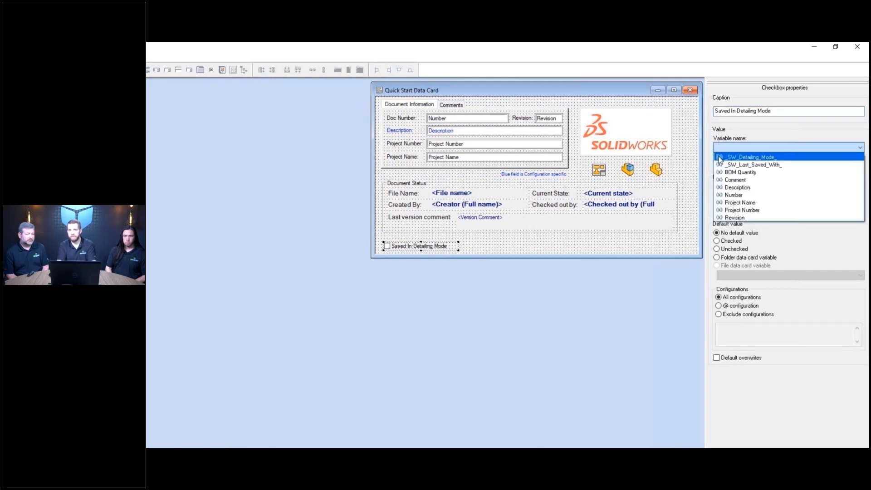
{"action": "left_click", "coordinate": [719, 157]}
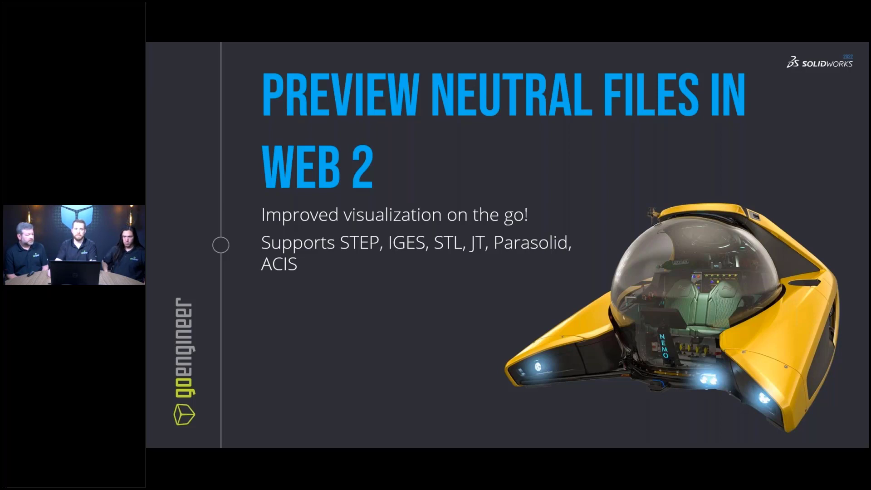
{"action": "key", "text": "Right"}
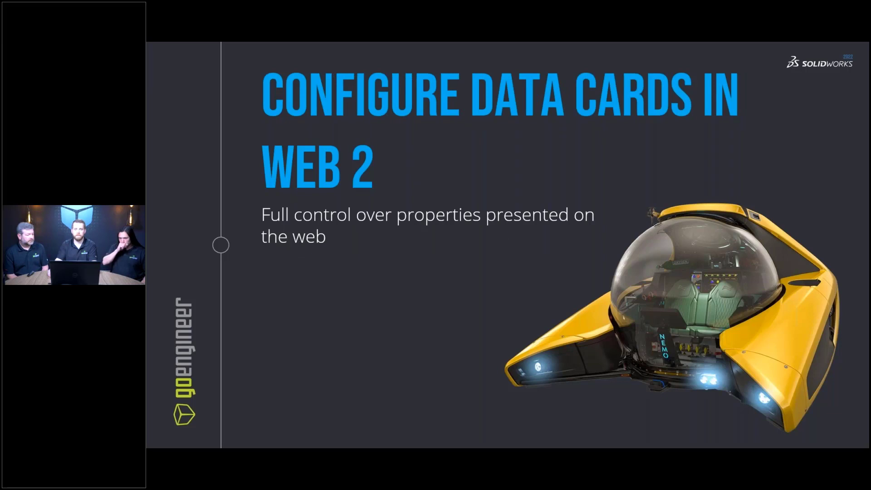
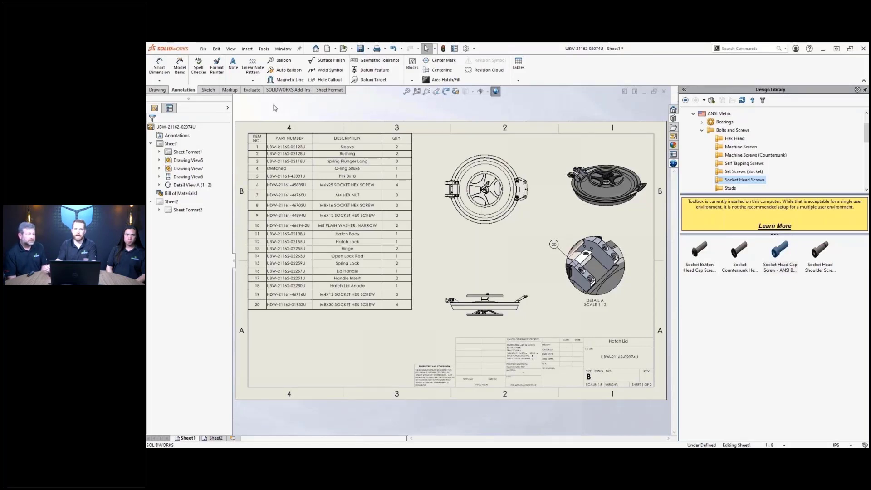
- Sign in to 3DEXPERIENCE with the account password to load MySession
{"action": "left_click", "coordinate": [673, 163]}
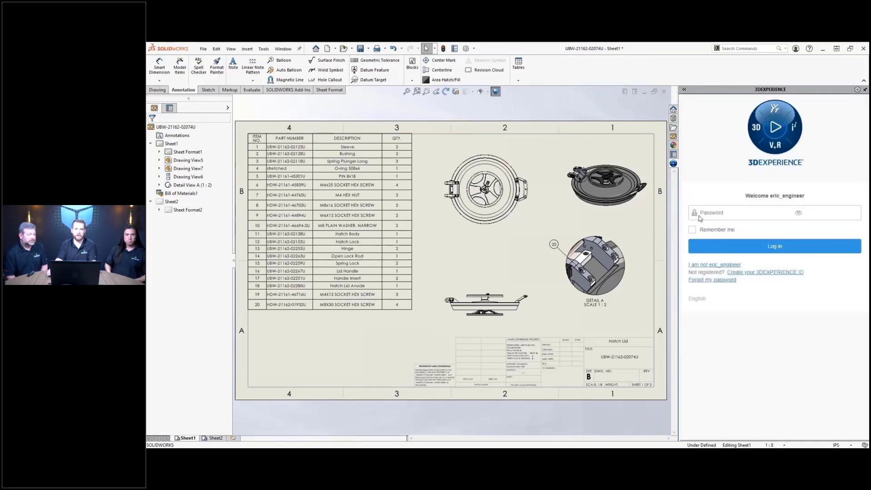
{"action": "left_click", "coordinate": [699, 215]}
{"action": "left_click", "coordinate": [705, 249]}
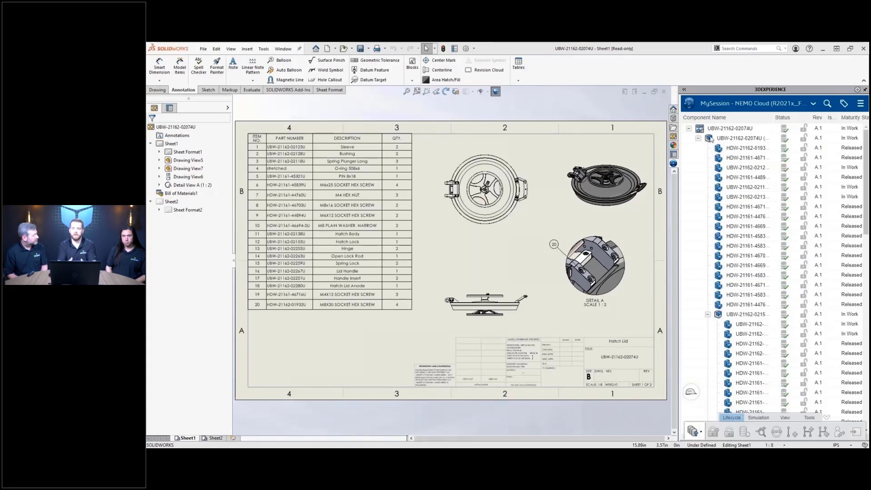
- Release the Hatch Lid assembly together with all its structural components
{"action": "right_click", "coordinate": [710, 139]}
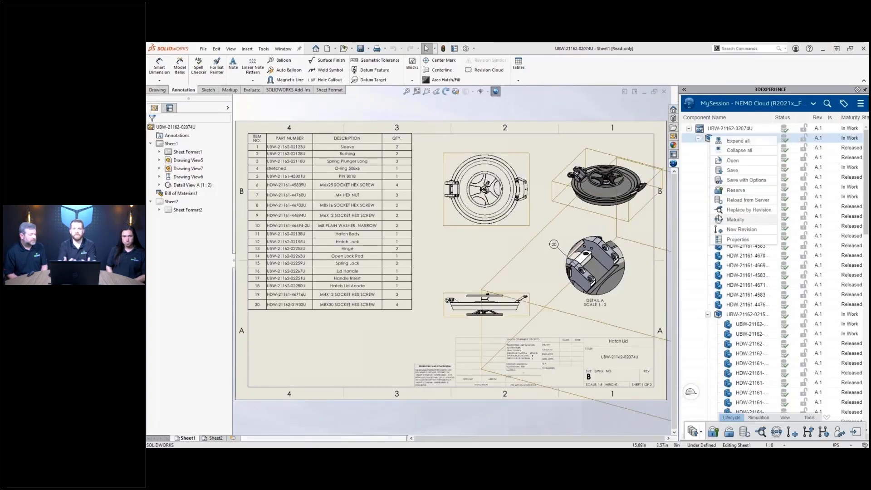
{"action": "left_click", "coordinate": [718, 220]}
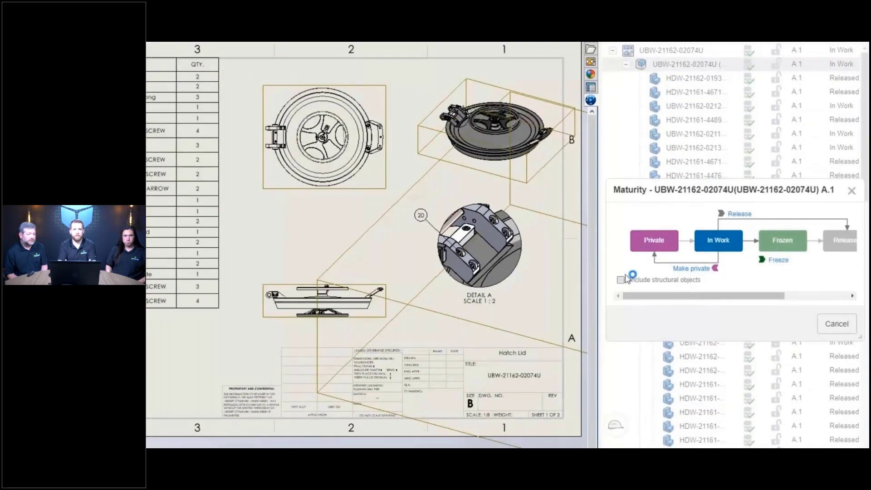
{"action": "left_click", "coordinate": [693, 290]}
{"action": "left_click", "coordinate": [738, 217]}
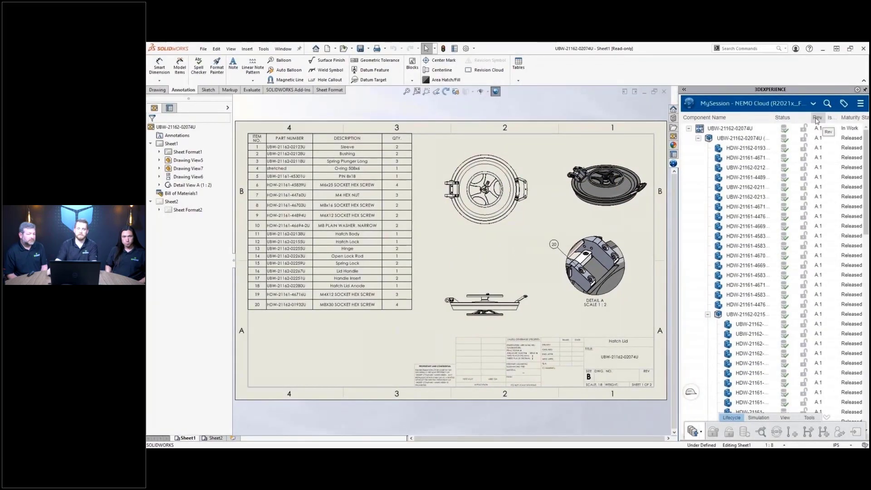
- In the NEMO Hatch Bookmark Editor, change both Hatch drawings' maturity to Released
{"action": "left_click", "coordinate": [813, 104]}
{"action": "left_click", "coordinate": [807, 136]}
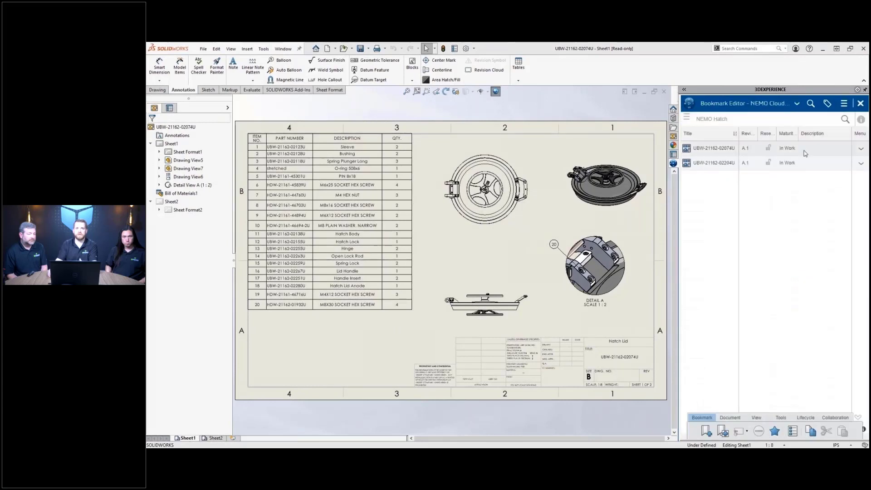
{"action": "left_click", "coordinate": [805, 153]}
{"action": "left_click", "coordinate": [805, 163], "text": "shift"}
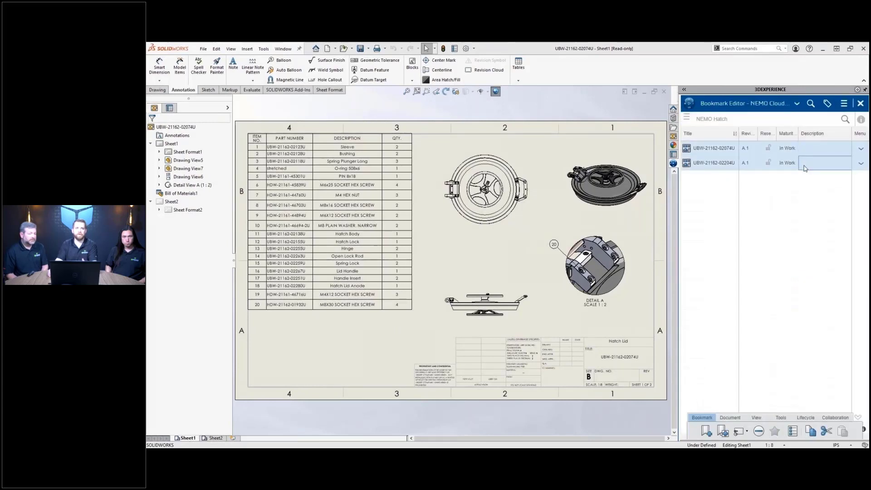
{"action": "left_click", "coordinate": [806, 418]}
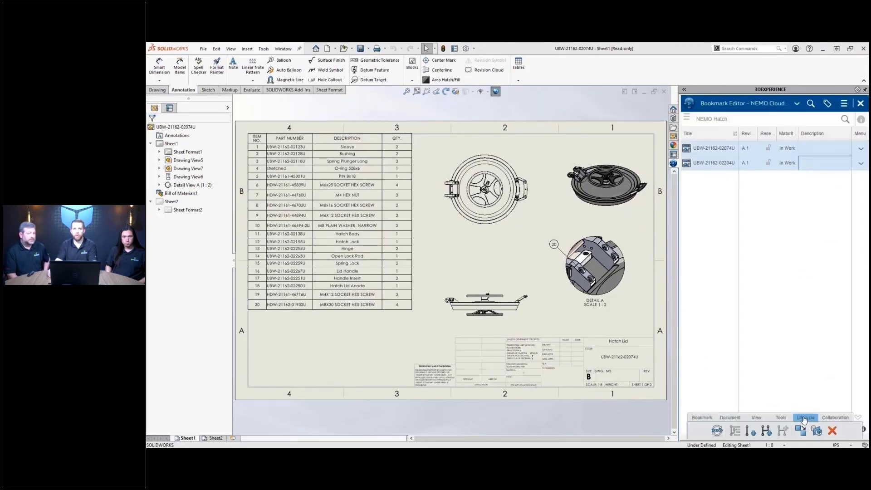
{"action": "left_click", "coordinate": [717, 431]}
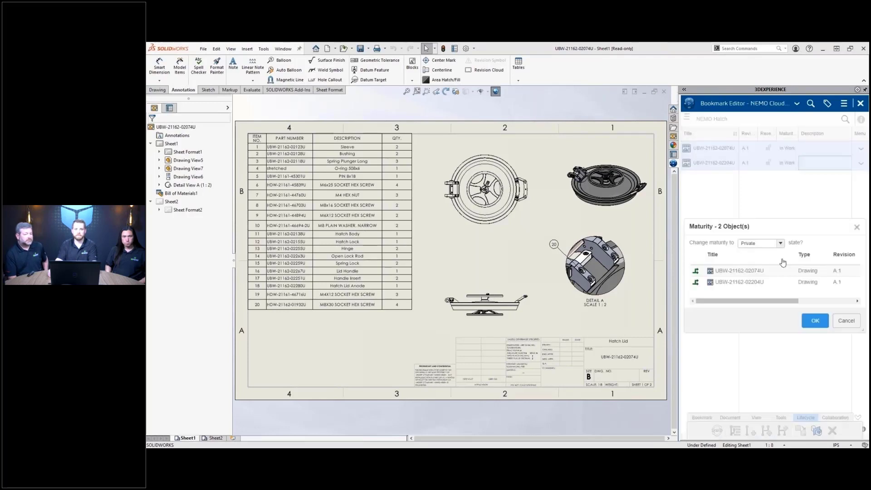
{"action": "left_click", "coordinate": [779, 243]}
{"action": "left_click", "coordinate": [777, 272]}
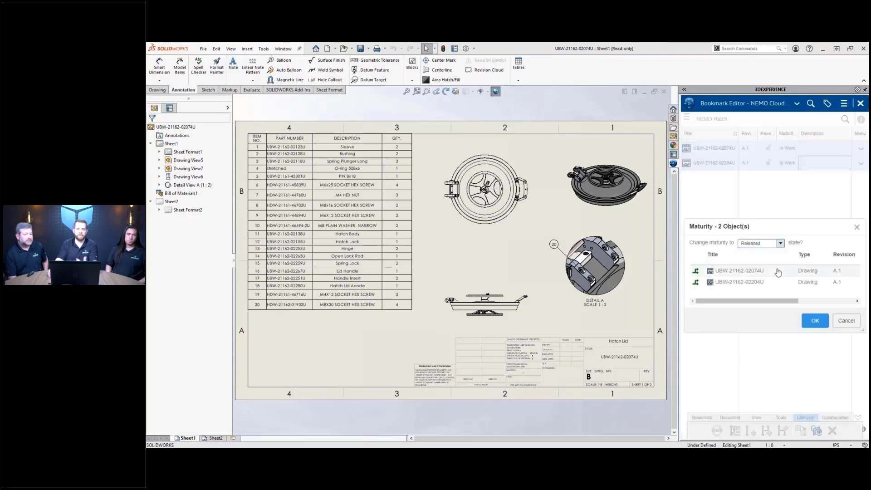
{"action": "left_click", "coordinate": [810, 319]}
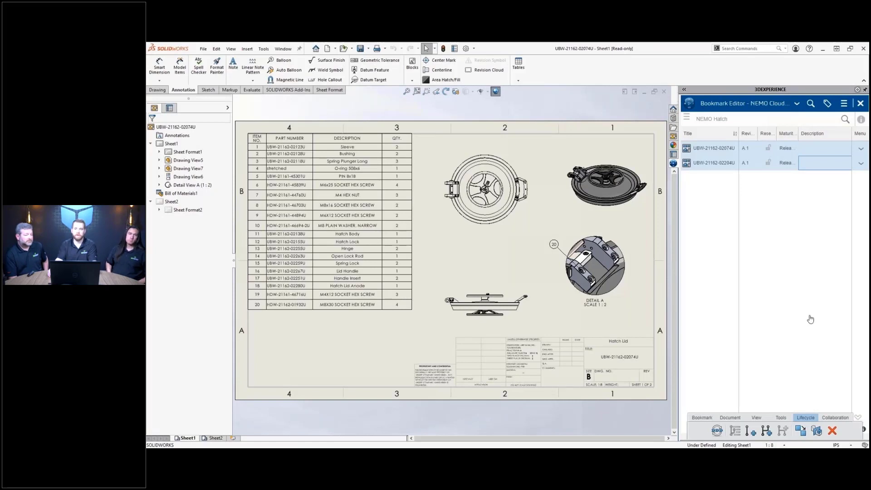
- Upload NEMO Hatch Instructions.pdf and NEMO Hatch Operating Instructions.smg into the bookmark
{"action": "left_click", "coordinate": [730, 417]}
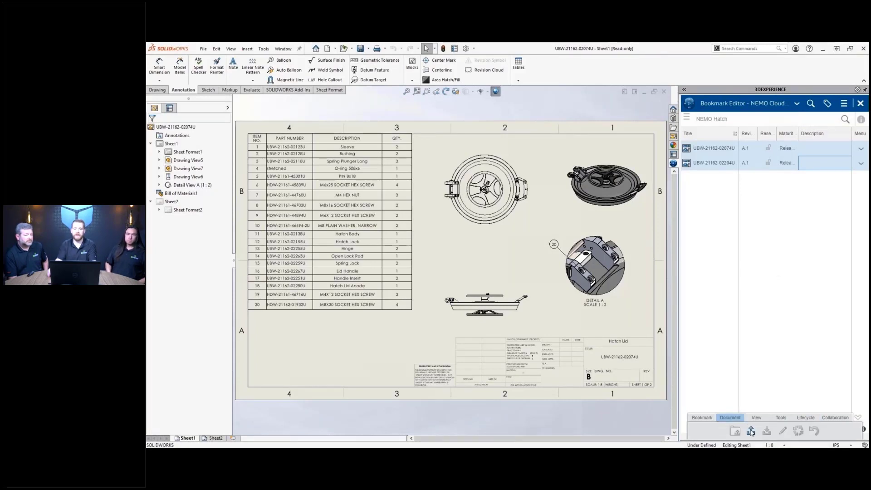
{"action": "left_click", "coordinate": [751, 431]}
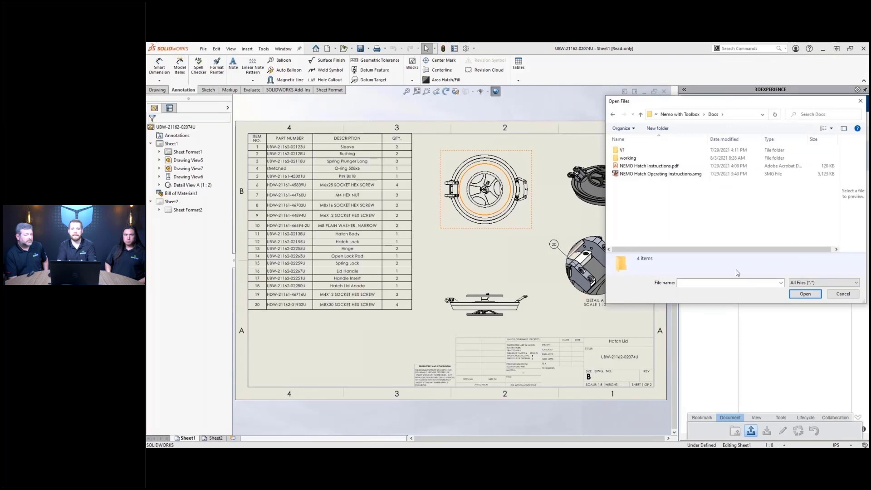
{"action": "left_click", "coordinate": [650, 166]}
{"action": "left_click", "coordinate": [669, 174], "text": "shift"}
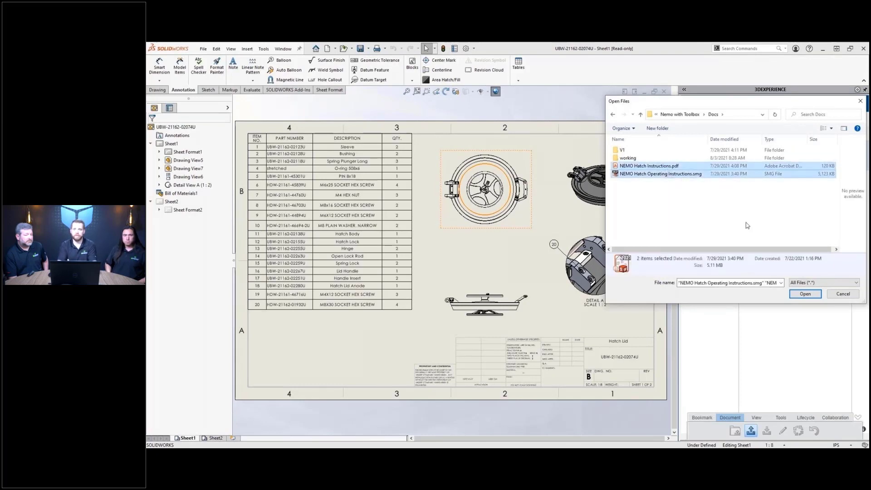
{"action": "left_click", "coordinate": [794, 295]}
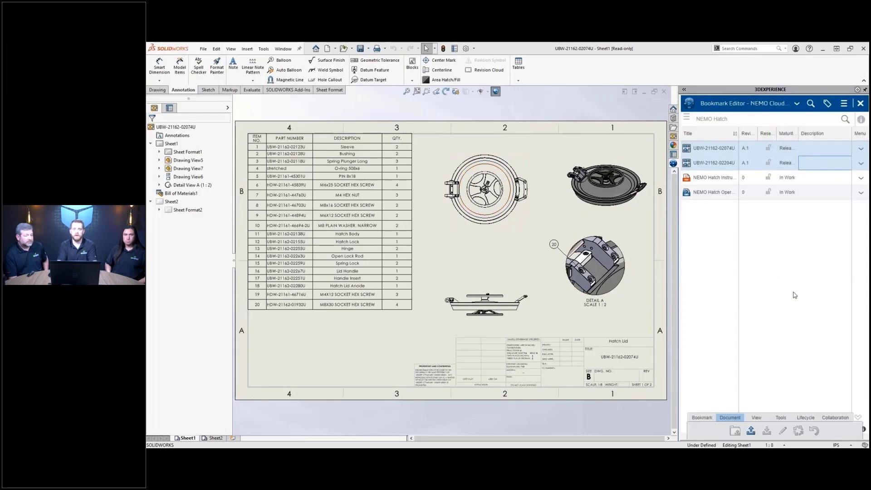
- Preview the Operating Instructions .smg file in a widened 3D preview
{"action": "right_click", "coordinate": [737, 194]}
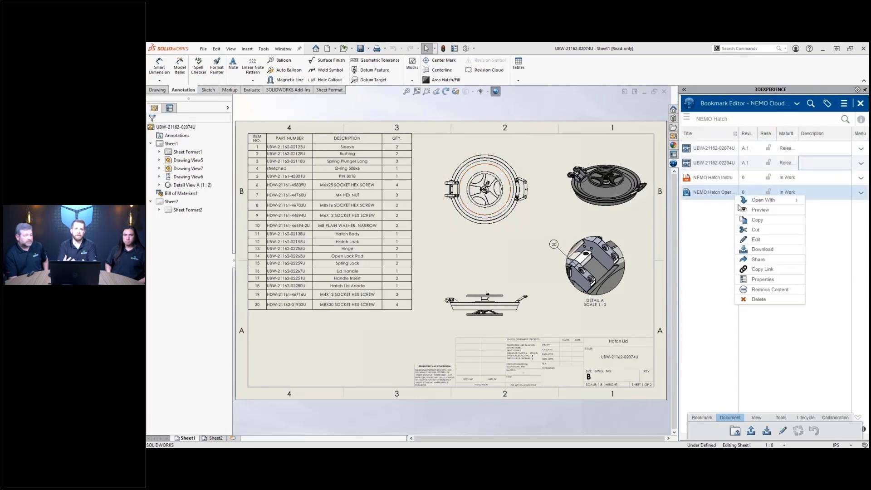
{"action": "left_click", "coordinate": [753, 210]}
{"action": "left_click", "coordinate": [684, 90]}
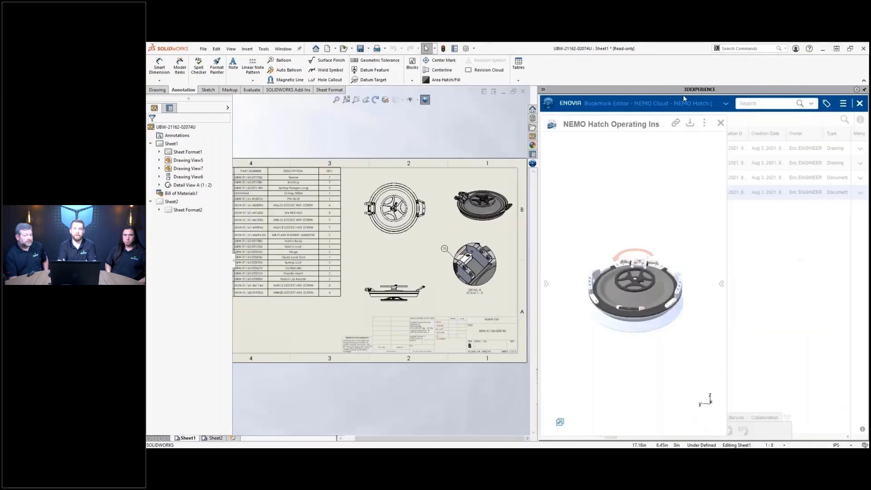
- Show saved scene View 6 with the lid open and tilt it more top-down
{"action": "left_click", "coordinate": [546, 283]}
{"action": "left_click", "coordinate": [602, 301]}
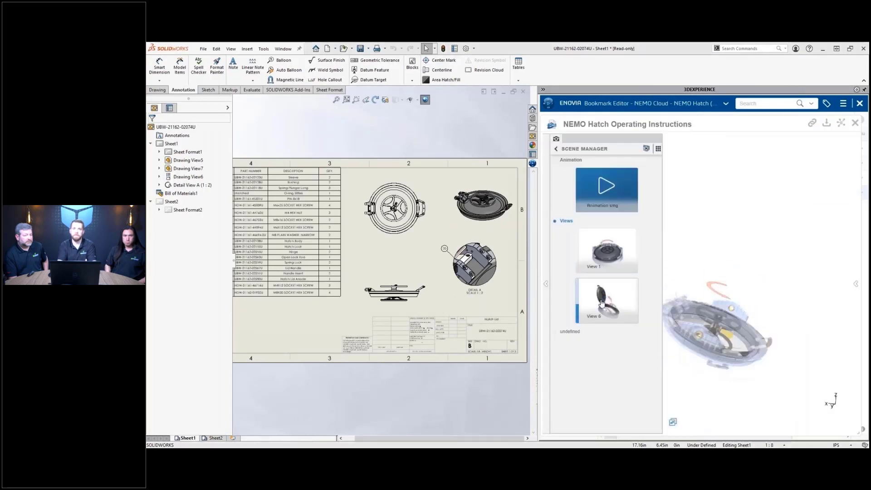
{"action": "left_click", "coordinate": [546, 283]}
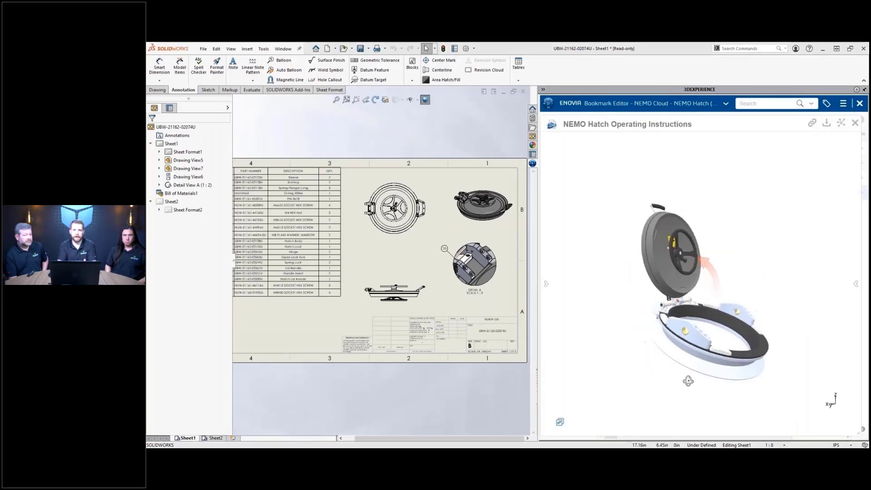
{"action": "middle_click_drag", "start_coordinate": [688, 380], "coordinate": [666, 406]}
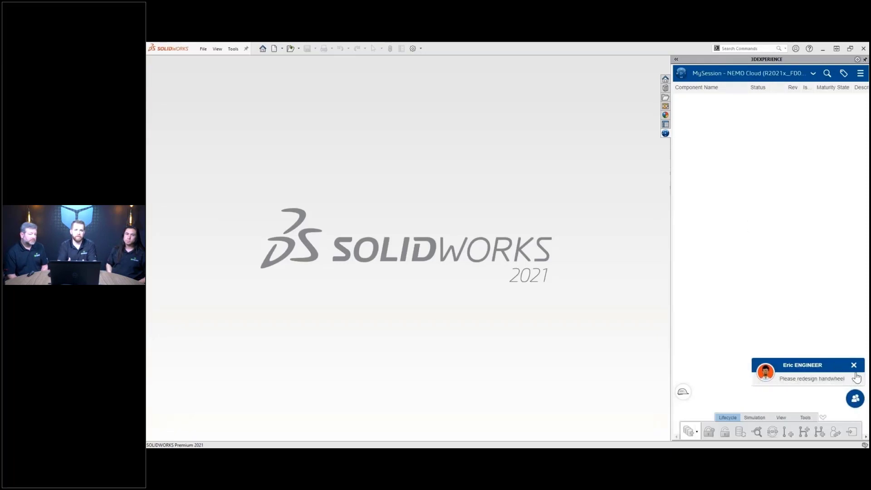
{"action": "left_click", "coordinate": [854, 366]}
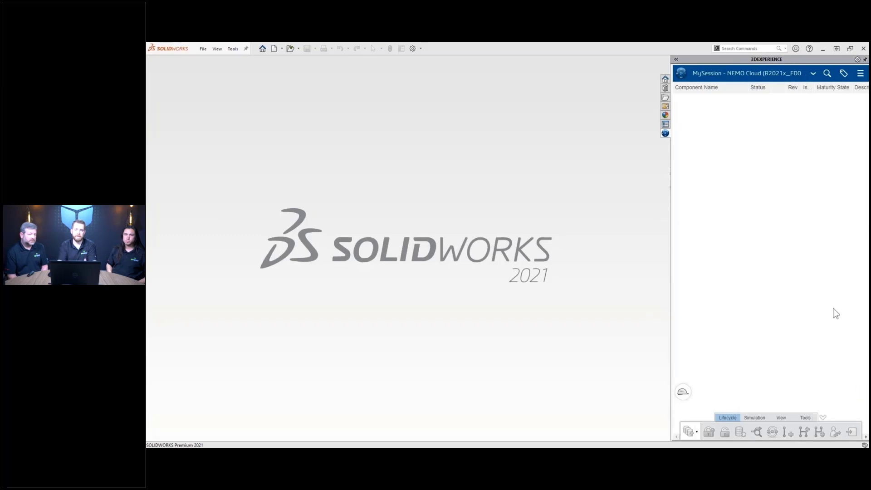
{"action": "left_click", "coordinate": [827, 74]}
{"action": "type", "text": "wheel"}
{"action": "key", "text": "Return"}
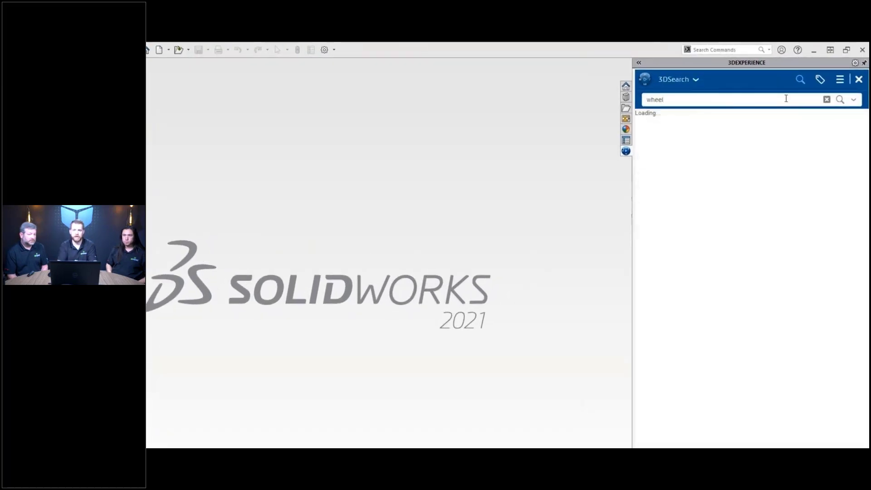
{"action": "left_click", "coordinate": [639, 63]}
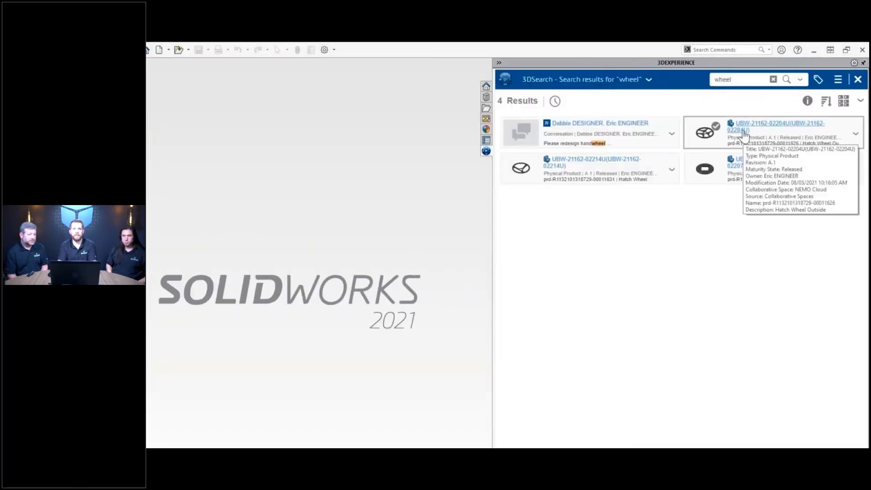
{"action": "left_click", "coordinate": [744, 132]}
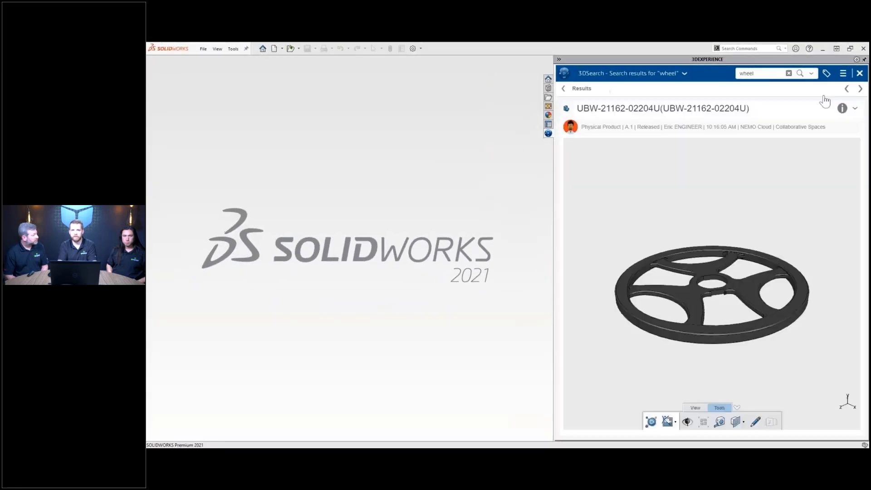
- Mark up the wheel preview with red circles and X's on the top and bottom rim
{"action": "left_click", "coordinate": [756, 422]}
{"action": "left_click_drag", "start_coordinate": [689, 338], "coordinate": [719, 343]}
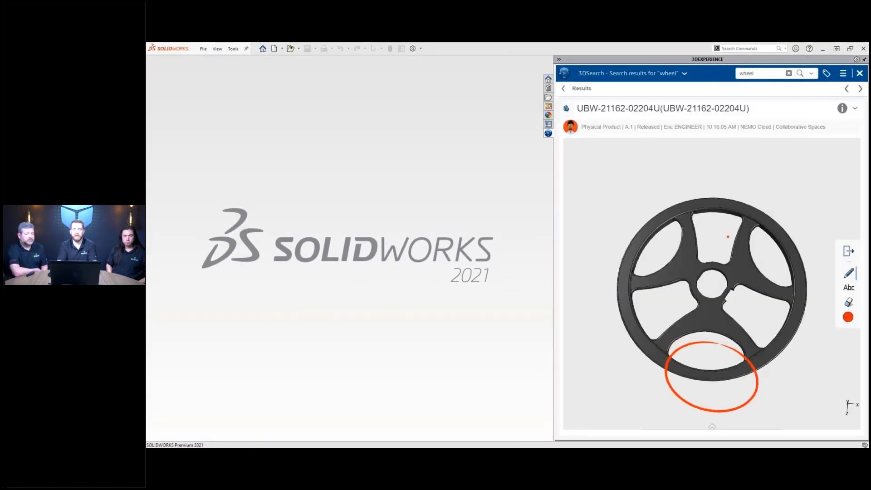
{"action": "mouse_move", "coordinate": [729, 239]}
{"action": "left_mouse_down"}
{"action": "mouse_move", "coordinate": [657, 226]}
{"action": "mouse_move", "coordinate": [714, 168]}
{"action": "left_mouse_up"}
{"action": "left_click_drag", "start_coordinate": [702, 368], "coordinate": [721, 388]}
{"action": "left_click_drag", "start_coordinate": [719, 372], "coordinate": [704, 380]}
{"action": "mouse_move", "coordinate": [702, 189]}
{"action": "left_mouse_down"}
{"action": "mouse_move", "coordinate": [738, 211]}
{"action": "mouse_move", "coordinate": [707, 210]}
{"action": "left_mouse_up"}
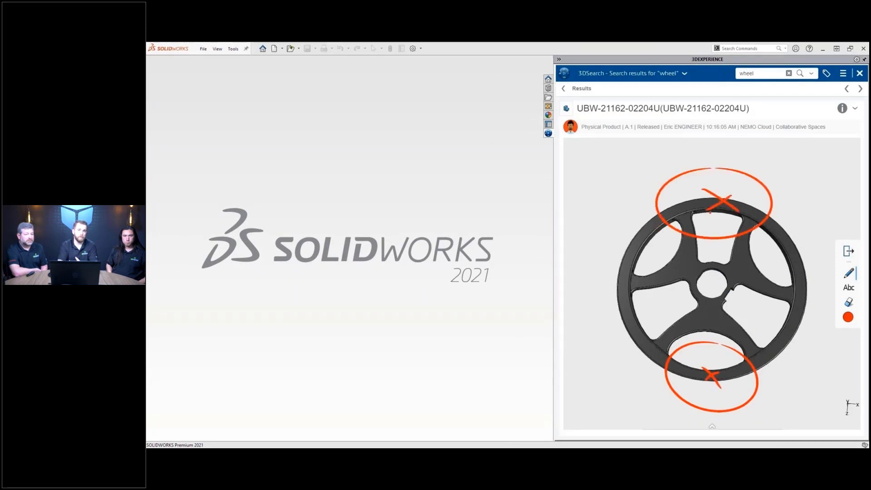
- Add green strokes over the wheel's spokes, then open the wheel part in SOLIDWORKS
{"action": "left_click", "coordinate": [848, 317]}
{"action": "left_click", "coordinate": [826, 289]}
{"action": "left_click_drag", "start_coordinate": [783, 246], "coordinate": [730, 262]}
{"action": "left_click_drag", "start_coordinate": [791, 287], "coordinate": [736, 284]}
{"action": "left_click_drag", "start_coordinate": [628, 253], "coordinate": [685, 258]}
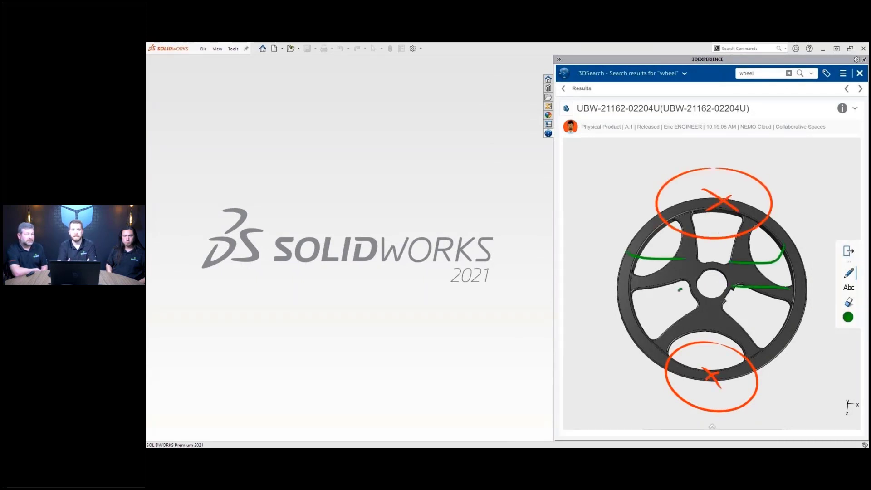
{"action": "left_click_drag", "start_coordinate": [635, 282], "coordinate": [668, 275]}
{"action": "left_click_drag", "start_coordinate": [630, 304], "coordinate": [680, 288]}
{"action": "left_click_drag", "start_coordinate": [743, 277], "coordinate": [784, 269]}
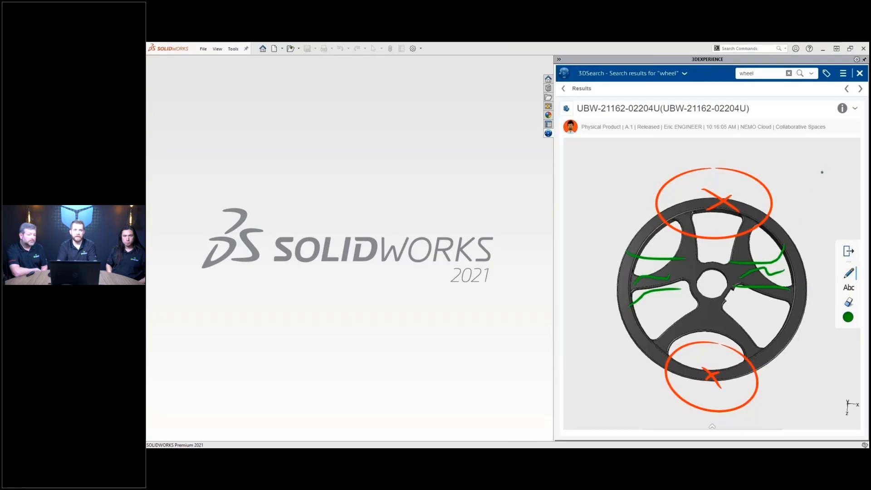
{"action": "left_click", "coordinate": [855, 109]}
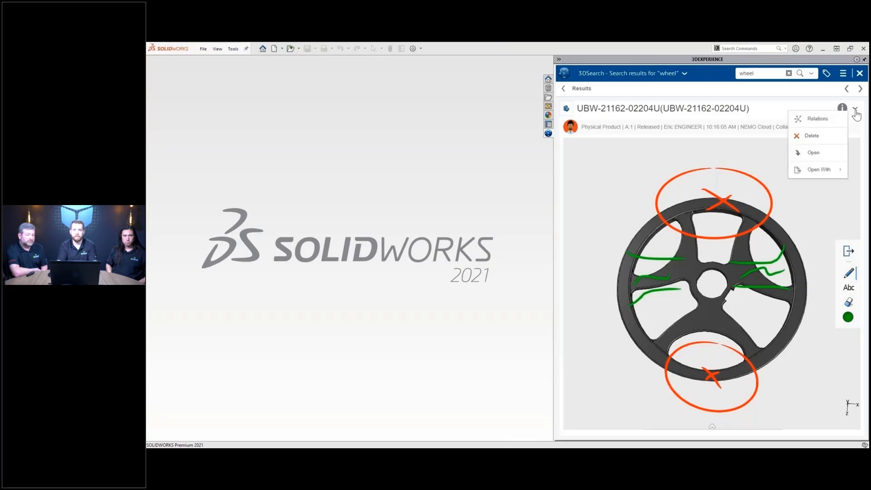
{"action": "left_click", "coordinate": [830, 157]}
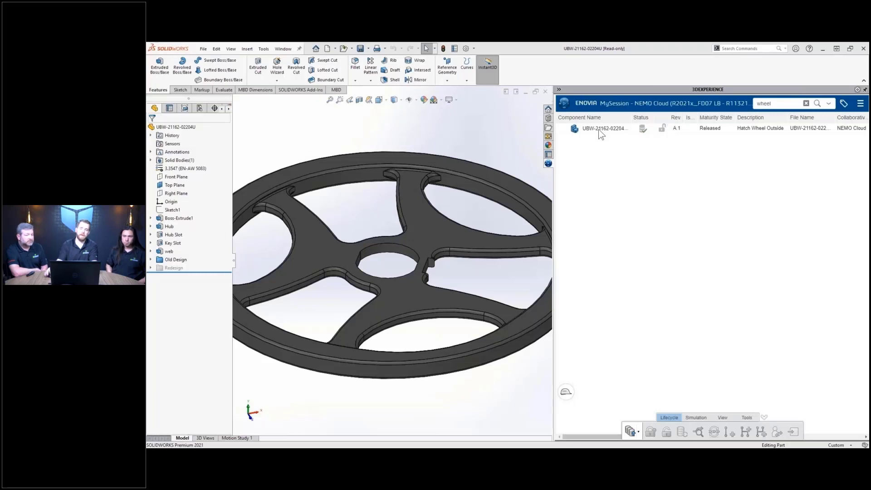
{"action": "left_click", "coordinate": [672, 128]}
{"action": "left_click", "coordinate": [747, 418]}
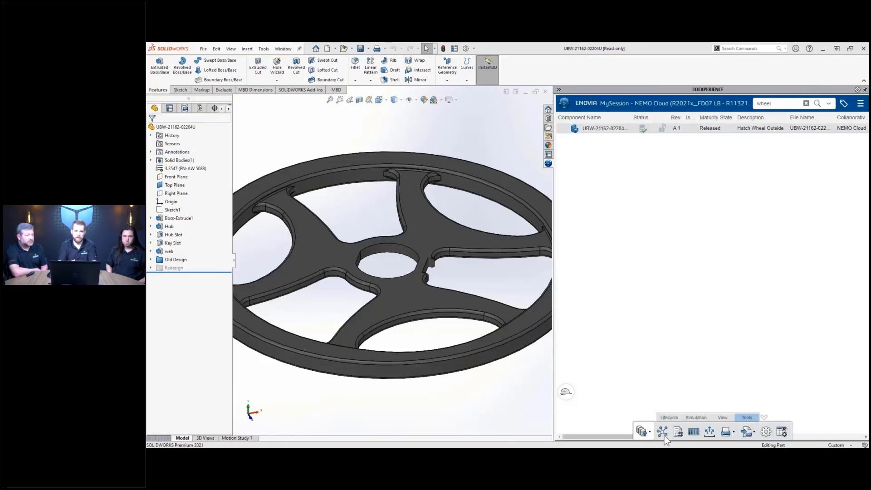
{"action": "left_click", "coordinate": [664, 435]}
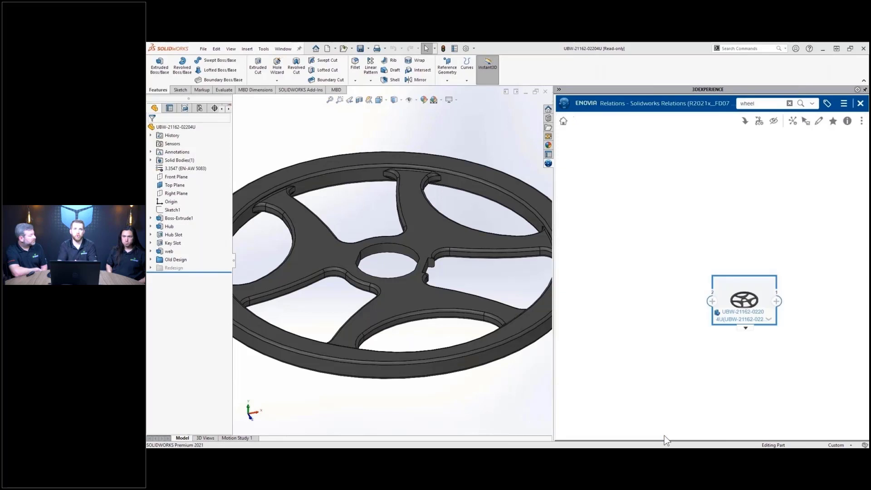
{"action": "left_click", "coordinate": [712, 302]}
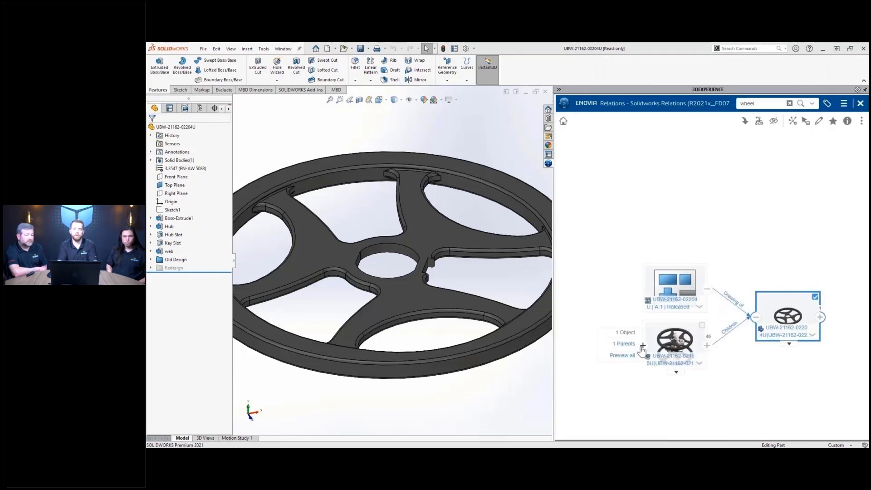
{"action": "left_click", "coordinate": [640, 338]}
{"action": "scroll", "coordinate": [760, 349], "scroll_direction": "down", "scroll_amount": 2}
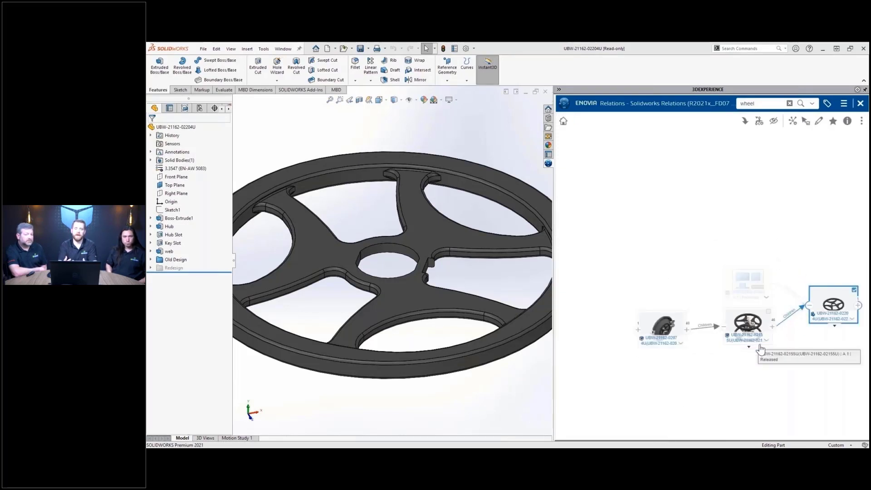
{"action": "left_click", "coordinate": [638, 330]}
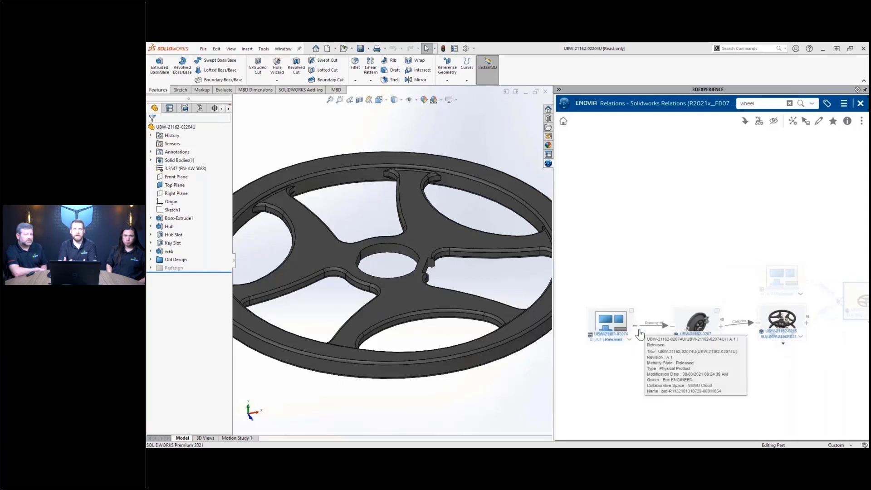
{"action": "scroll", "coordinate": [812, 353], "scroll_direction": "up", "scroll_amount": 2}
{"action": "left_click_drag", "start_coordinate": [819, 344], "coordinate": [755, 307]}
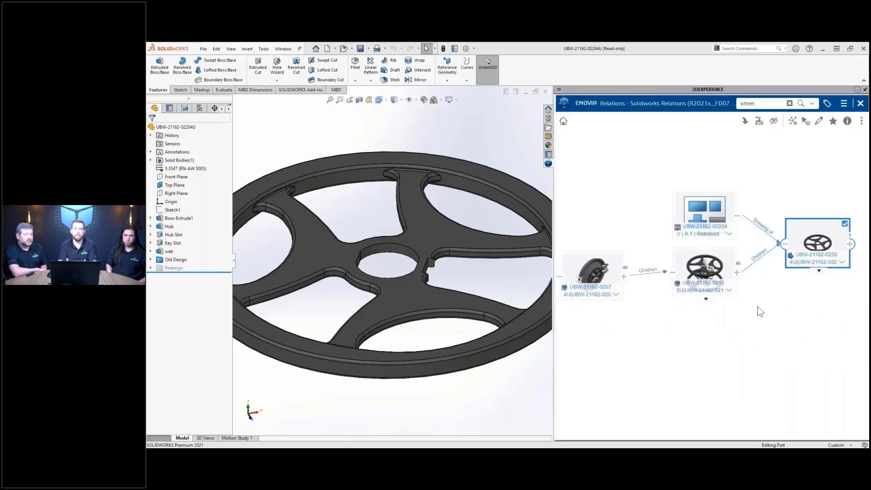
{"action": "left_click", "coordinate": [709, 269]}
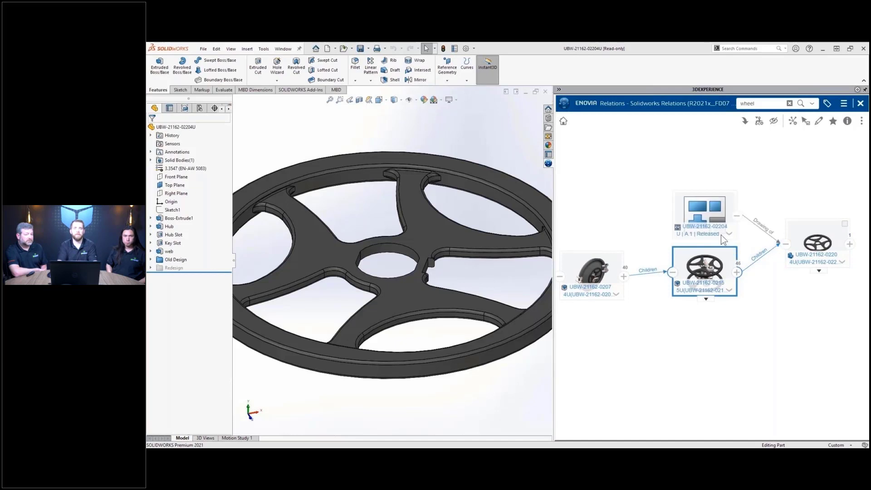
{"action": "left_click", "coordinate": [745, 121]}
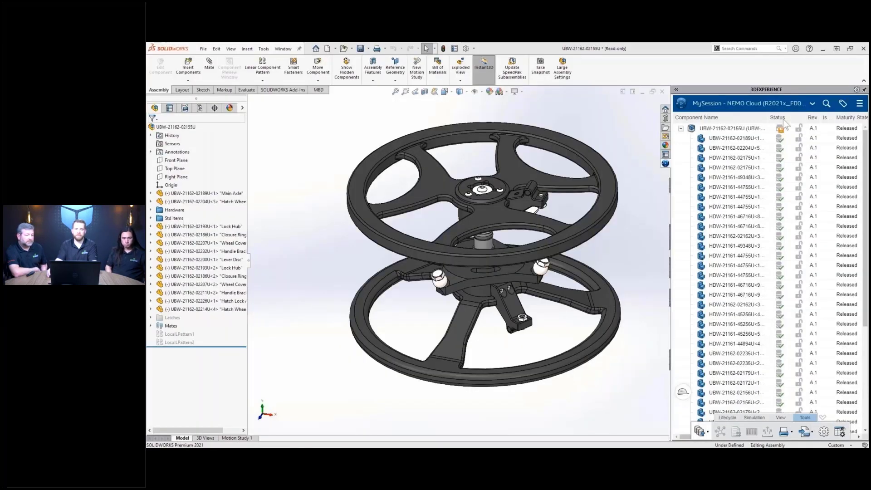
{"action": "left_click", "coordinate": [743, 129]}
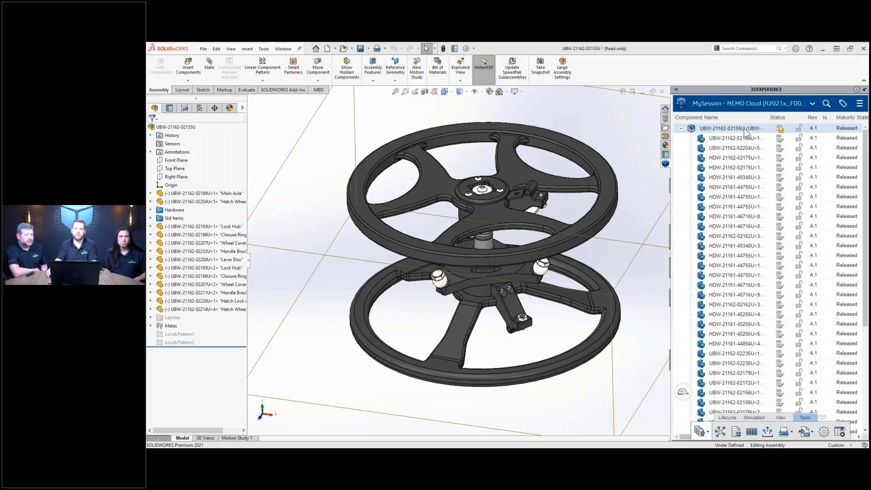
{"action": "right_click", "coordinate": [764, 148]}
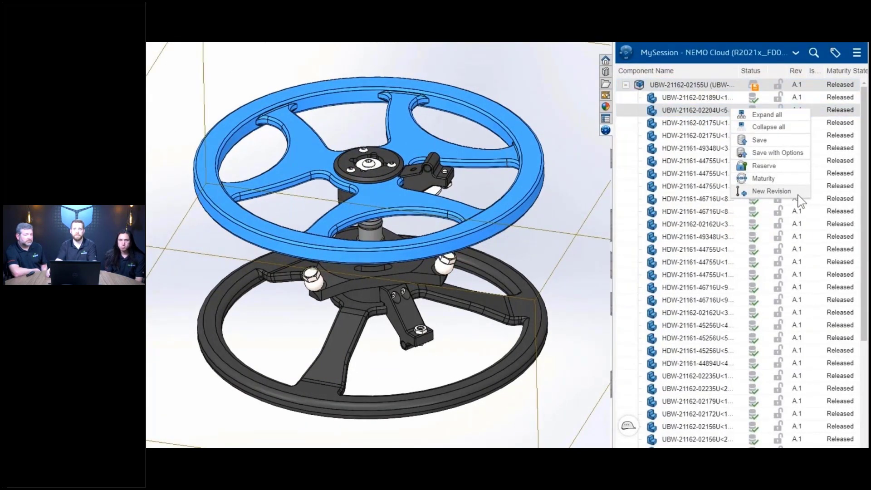
{"action": "left_click", "coordinate": [771, 191]}
{"action": "left_click", "coordinate": [809, 325]}
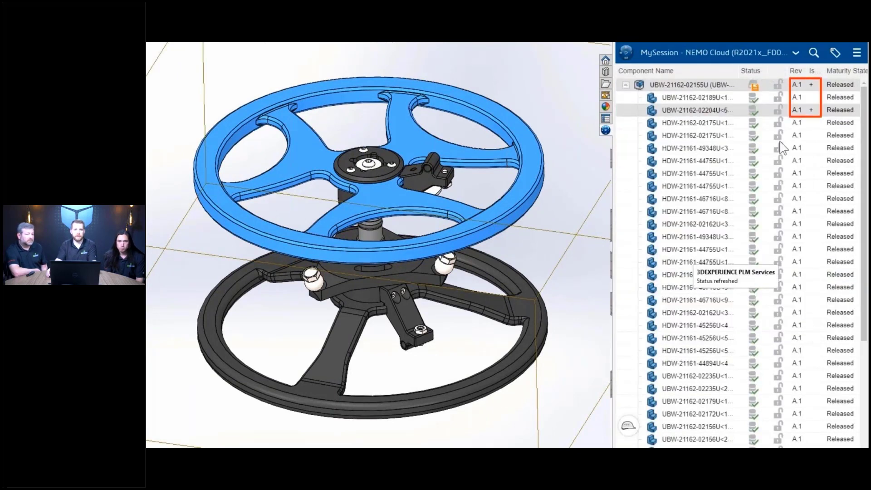
- Replace the top assembly with its revision B.1
{"action": "right_click", "coordinate": [726, 89]}
{"action": "left_click", "coordinate": [774, 179]}
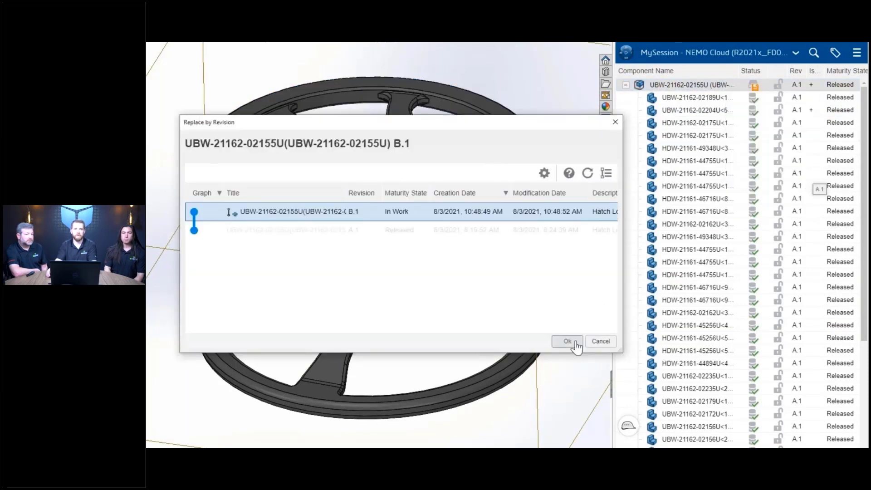
{"action": "left_click", "coordinate": [569, 341]}
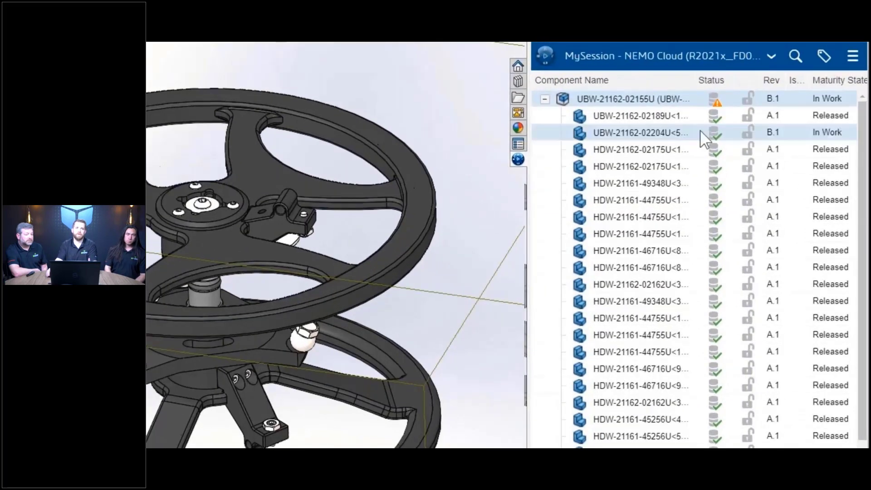
- Reserve the revised wheel part and assembly for editing
{"action": "left_click", "coordinate": [699, 131]}
{"action": "right_click", "coordinate": [699, 132]}
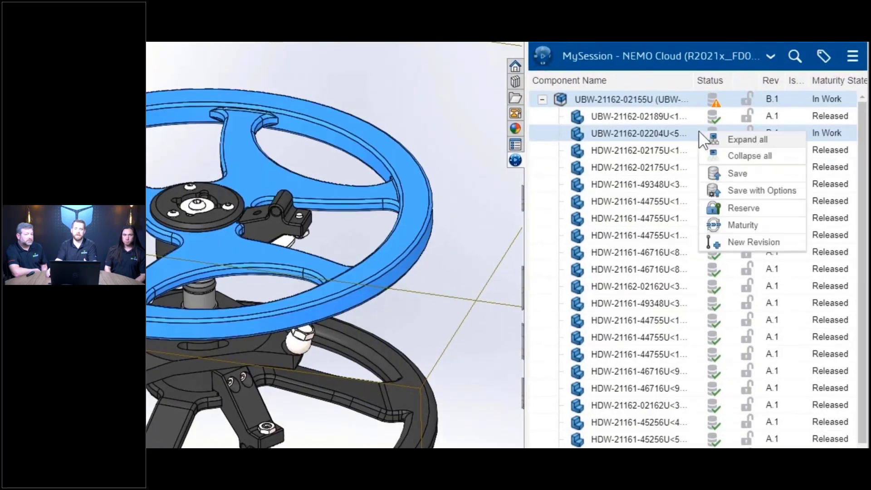
{"action": "left_click", "coordinate": [783, 212]}
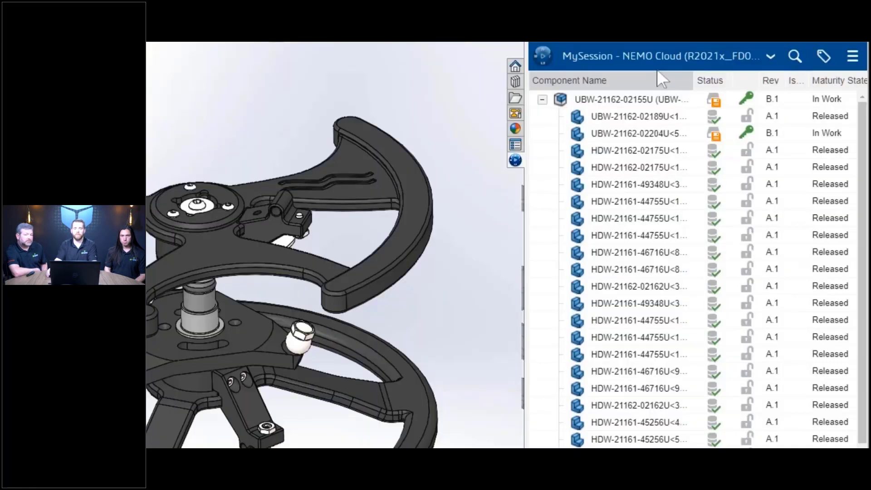
{"action": "left_click", "coordinate": [662, 68]}
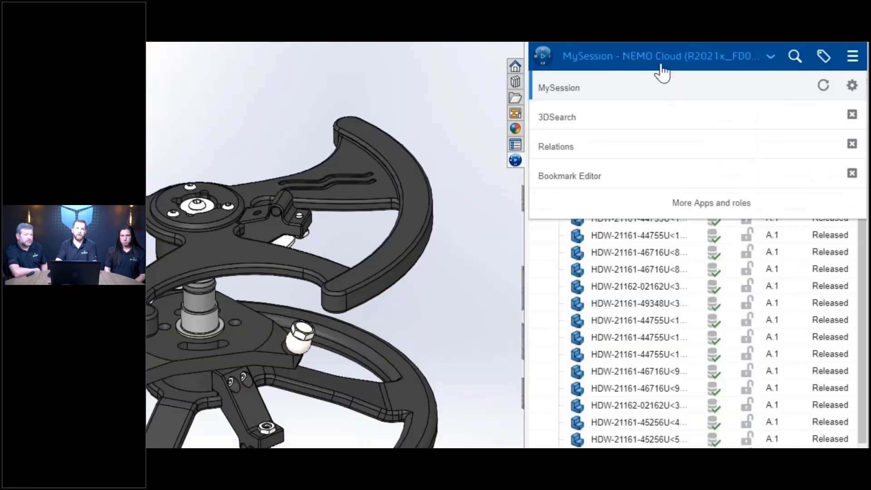
{"action": "left_click", "coordinate": [697, 177]}
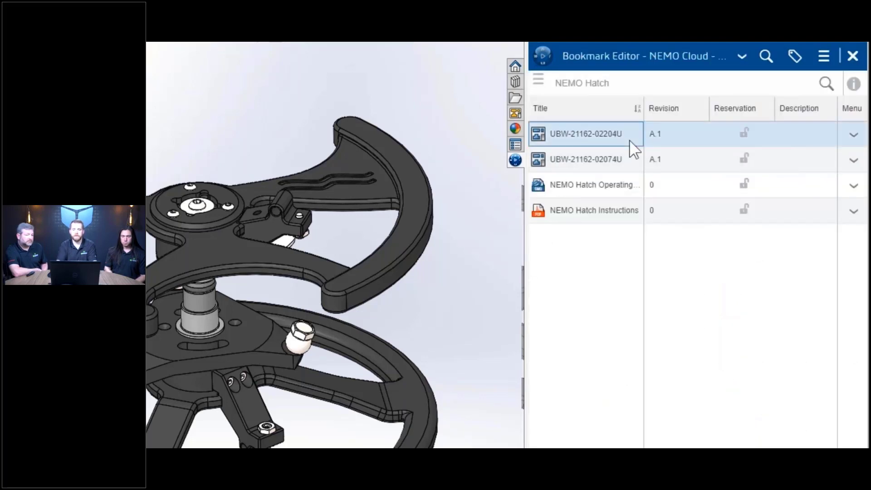
{"action": "right_click", "coordinate": [632, 147]}
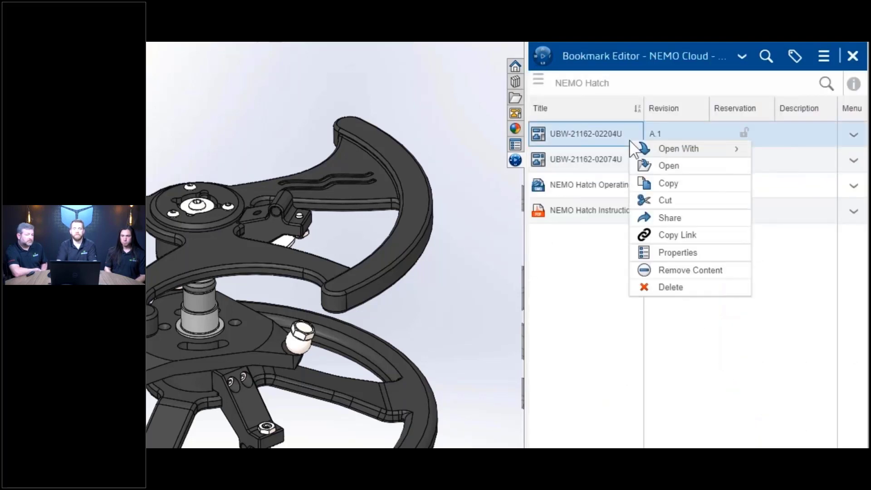
{"action": "left_click", "coordinate": [699, 170]}
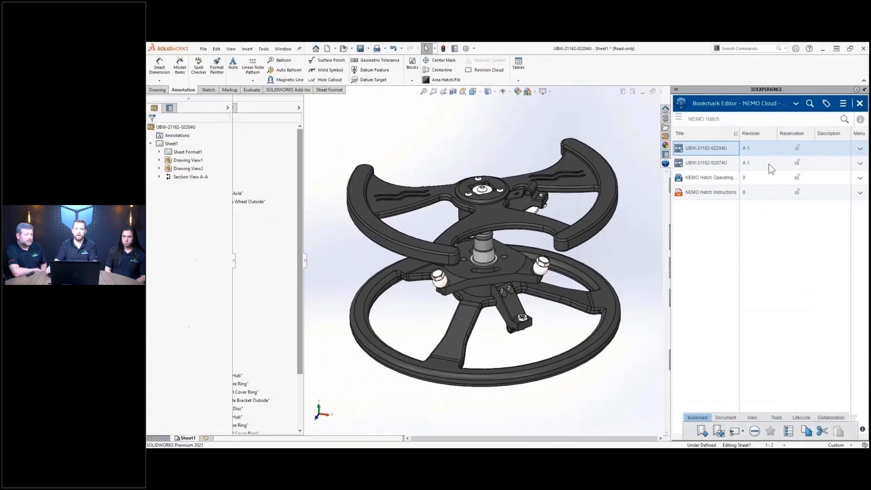
{"action": "key", "text": "Return"}
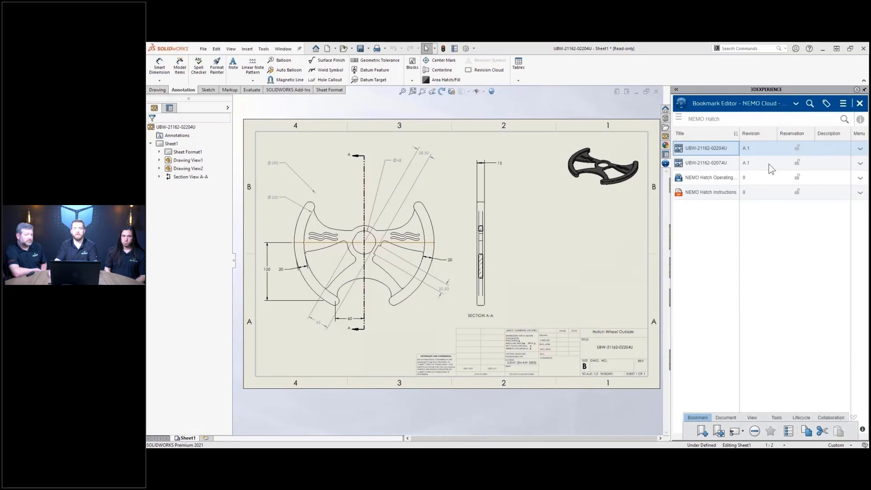
{"action": "left_click", "coordinate": [795, 104]}
{"action": "left_click", "coordinate": [794, 119]}
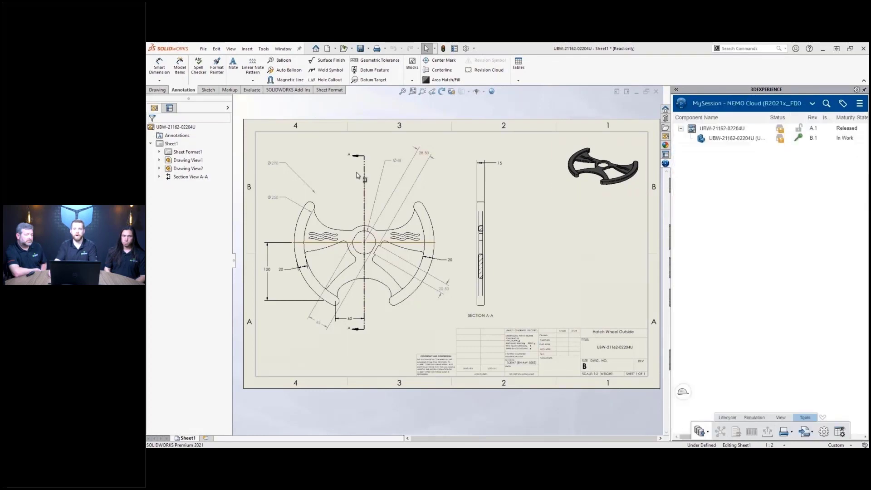
- Move the Ø290 dimension down and save the drawing as a new revision
{"action": "mouse_move", "coordinate": [273, 163]}
{"action": "left_mouse_down"}
{"action": "mouse_move", "coordinate": [258, 235]}
{"action": "mouse_move", "coordinate": [272, 231]}
{"action": "left_mouse_up"}
{"action": "right_click", "coordinate": [715, 129]}
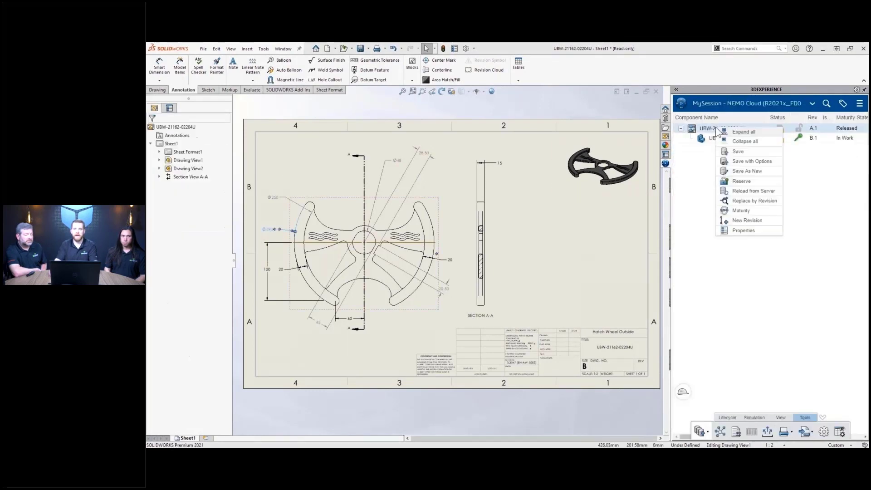
{"action": "left_click", "coordinate": [773, 163]}
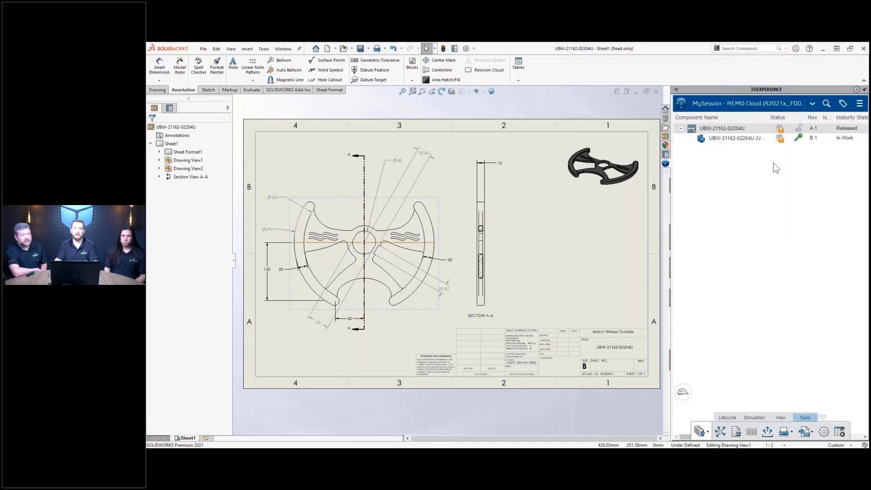
{"action": "left_click", "coordinate": [576, 189]}
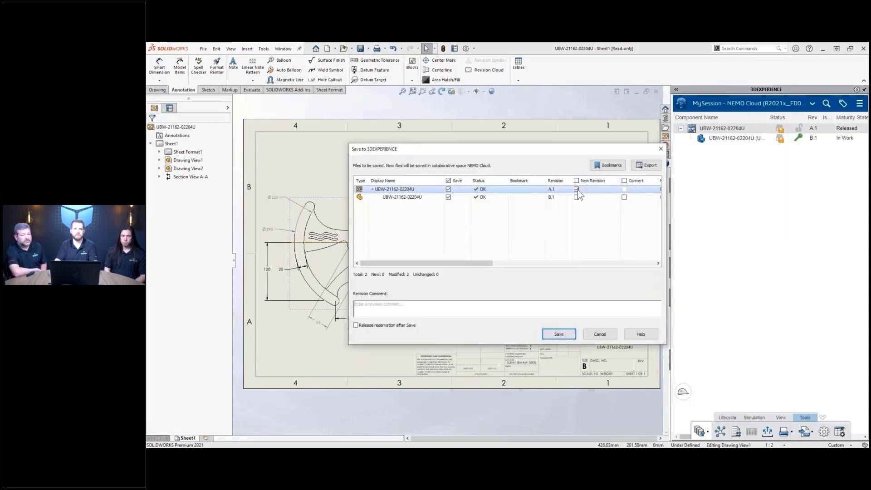
{"action": "left_click", "coordinate": [559, 334]}
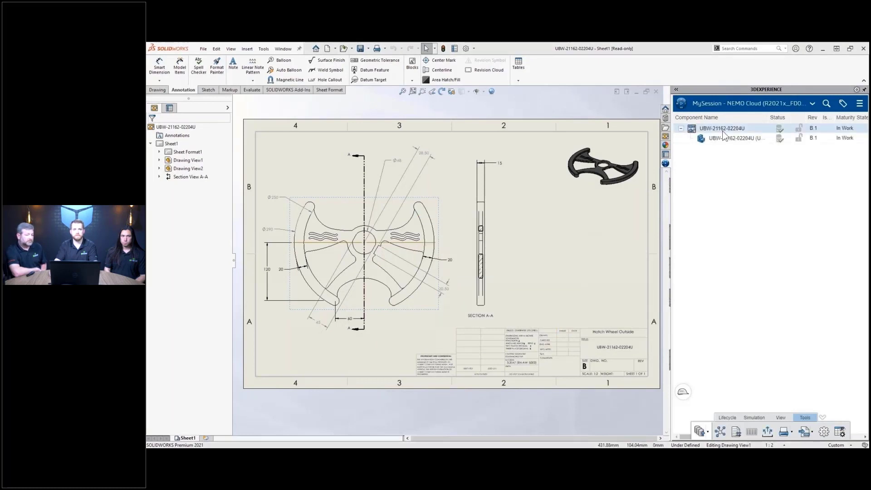
- Set the drawing and part to Frozen maturity, then advance to the second-place prize slide
{"action": "right_click", "coordinate": [735, 139]}
{"action": "left_click", "coordinate": [778, 196]}
{"action": "left_click", "coordinate": [773, 244]}
{"action": "left_click", "coordinate": [769, 262]}
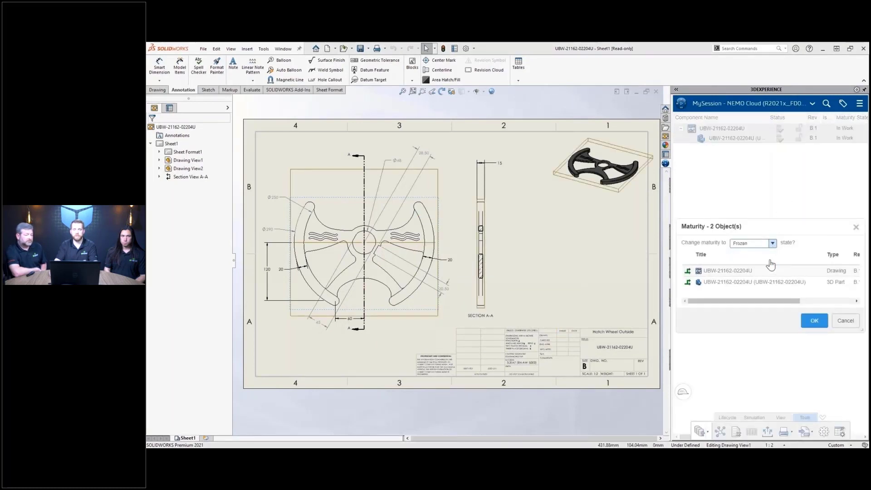
{"action": "left_click", "coordinate": [814, 321]}
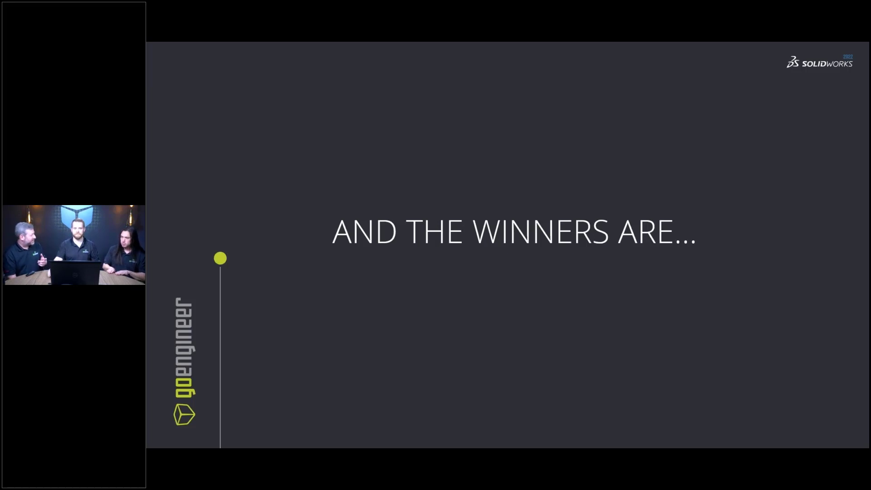
{"action": "key", "text": "Right"}
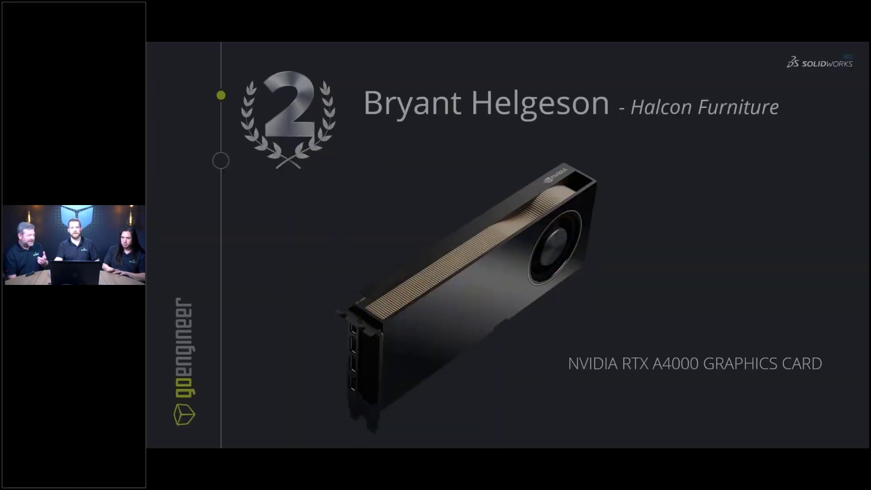